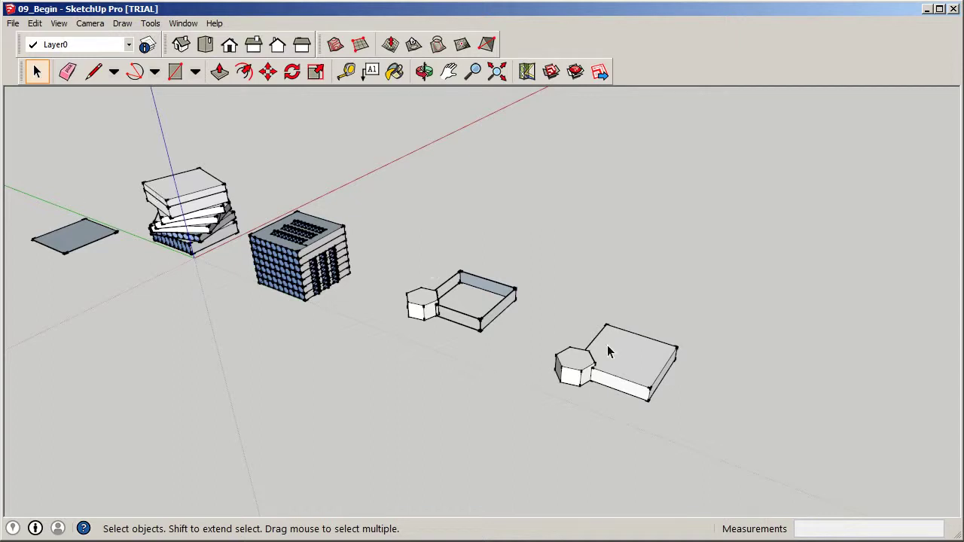
Create a flat sandbox from scratch in the empty area beyond the models, 100' by 150' with 10' grid spacing
{"action": "middle_click_drag", "start_coordinate": [598, 276], "coordinate": [613, 261]}
{"action": "scroll", "coordinate": [387, 259], "scroll_direction": "down", "scroll_amount": 3}
{"action": "middle_click_drag", "start_coordinate": [600, 299], "coordinate": [577, 270]}
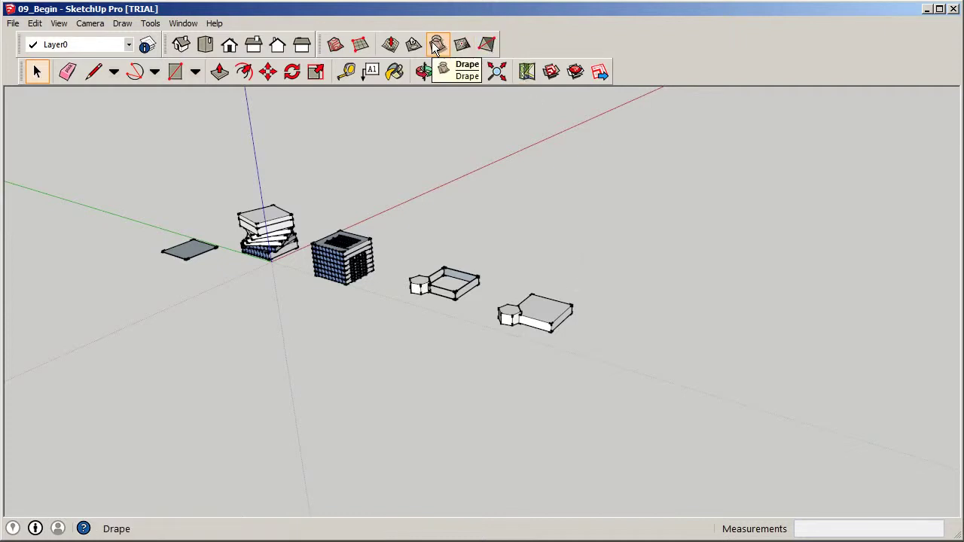
{"action": "left_click", "coordinate": [361, 47]}
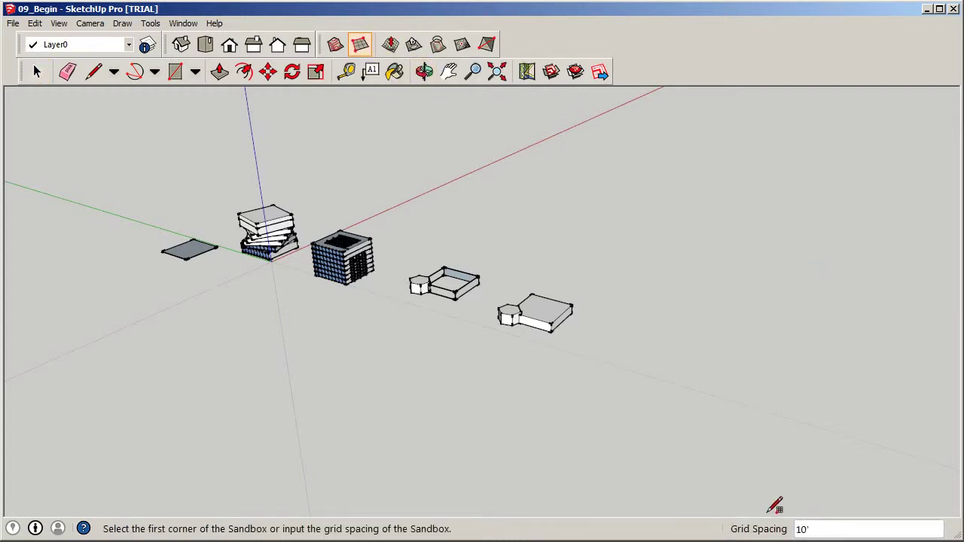
{"action": "scroll", "coordinate": [391, 187], "scroll_direction": "up", "scroll_amount": 4}
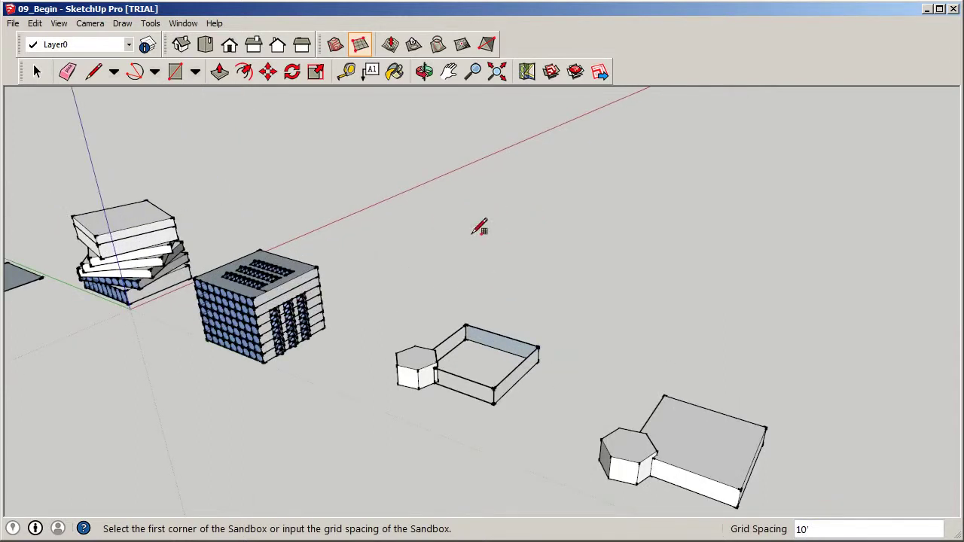
{"action": "middle_click_drag", "start_coordinate": [469, 220], "coordinate": [495, 233]}
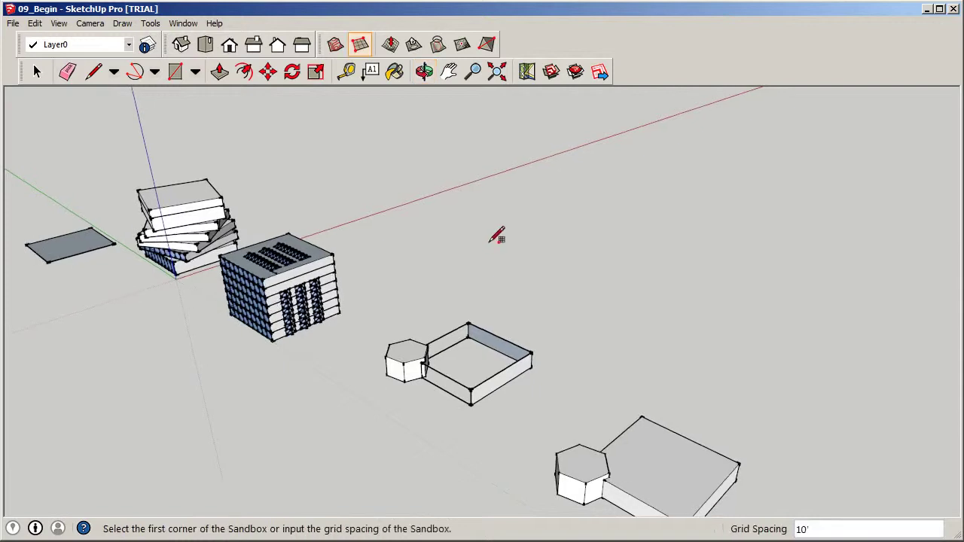
{"action": "left_click", "coordinate": [495, 212]}
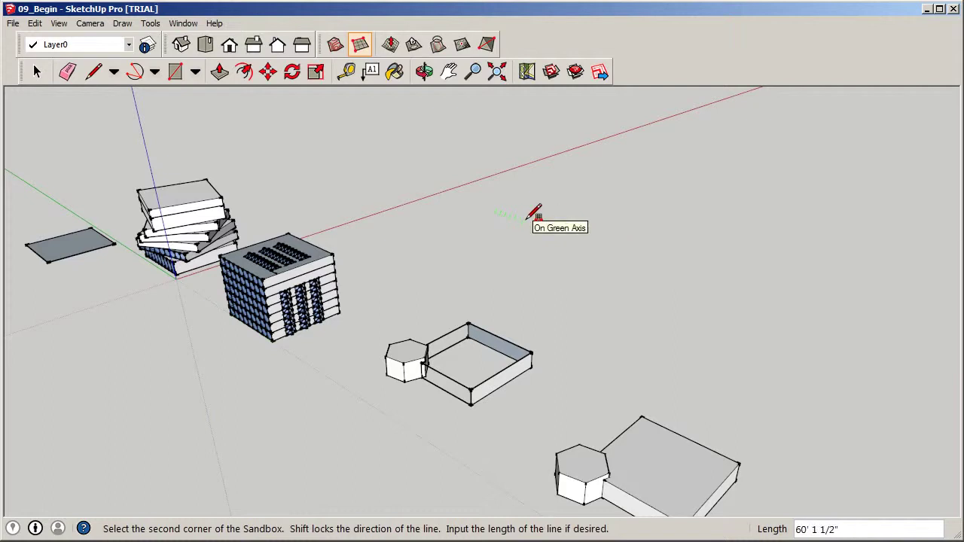
{"action": "type", "text": "100"}
{"action": "key", "text": "Return"}
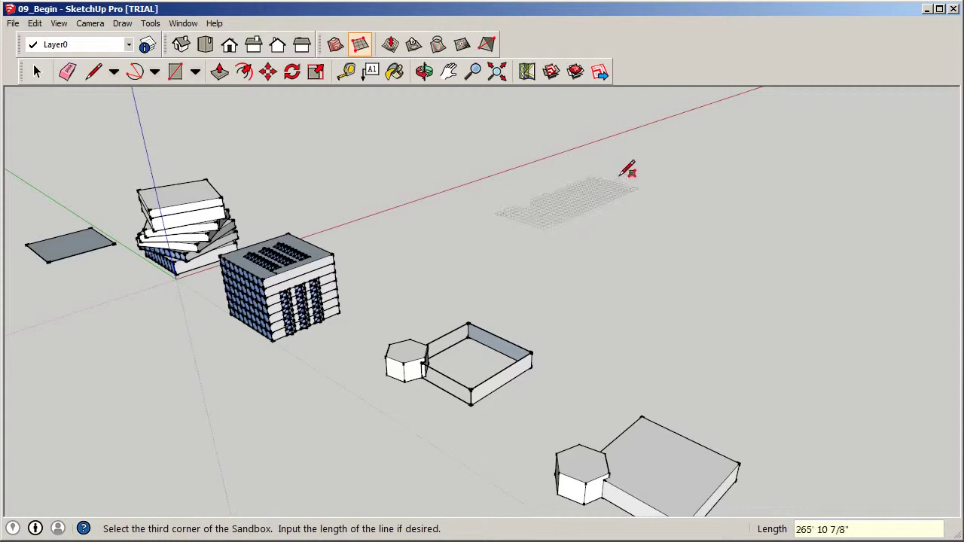
{"action": "type", "text": "150"}
{"action": "key", "text": "Return"}
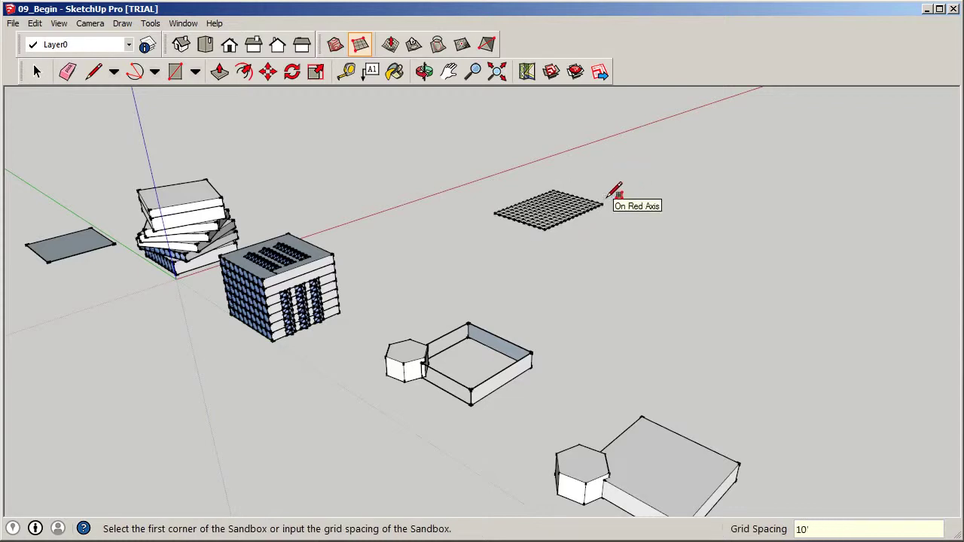
Examine the new sandbox grid up close from several angles
{"action": "left_click", "coordinate": [36, 71]}
{"action": "scroll", "coordinate": [652, 201], "scroll_direction": "up", "scroll_amount": 3}
{"action": "middle_click_drag", "start_coordinate": [653, 201], "coordinate": [424, 302]}
{"action": "scroll", "coordinate": [424, 302], "scroll_direction": "down", "scroll_amount": 3}
{"action": "scroll", "coordinate": [553, 150], "scroll_direction": "up", "scroll_amount": 4}
{"action": "middle_click_drag", "start_coordinate": [553, 150], "coordinate": [184, 346]}
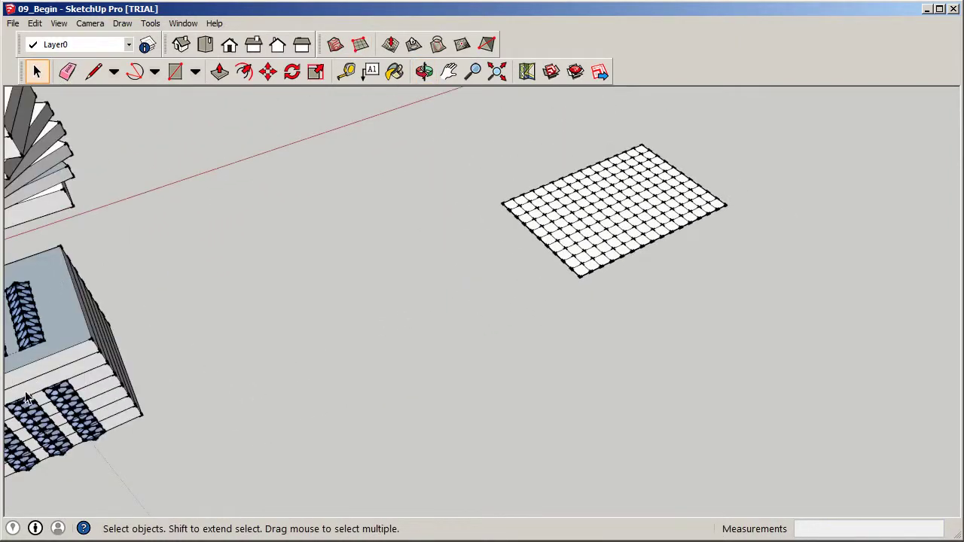
{"action": "middle_click_drag", "start_coordinate": [333, 316], "coordinate": [716, 224]}
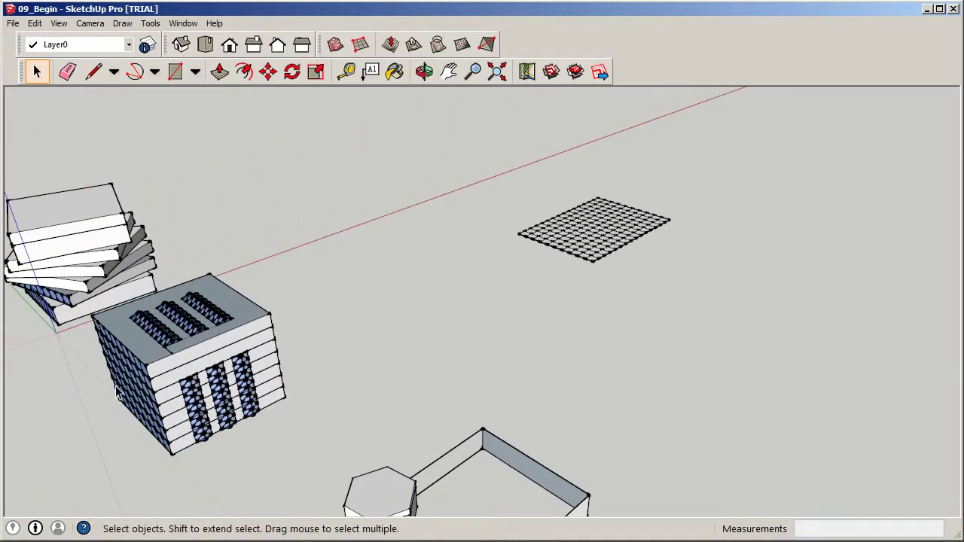
{"action": "scroll", "coordinate": [602, 226], "scroll_direction": "up", "scroll_amount": 5}
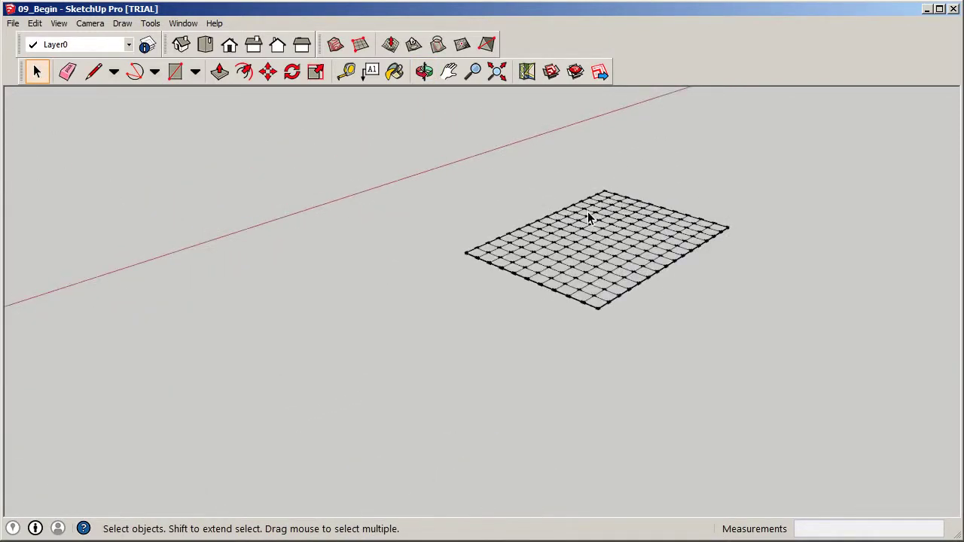
{"action": "middle_click_drag", "start_coordinate": [616, 226], "coordinate": [477, 241]}
{"action": "scroll", "coordinate": [596, 274], "scroll_direction": "down", "scroll_amount": 3}
{"action": "middle_click_drag", "start_coordinate": [596, 273], "coordinate": [556, 323]}
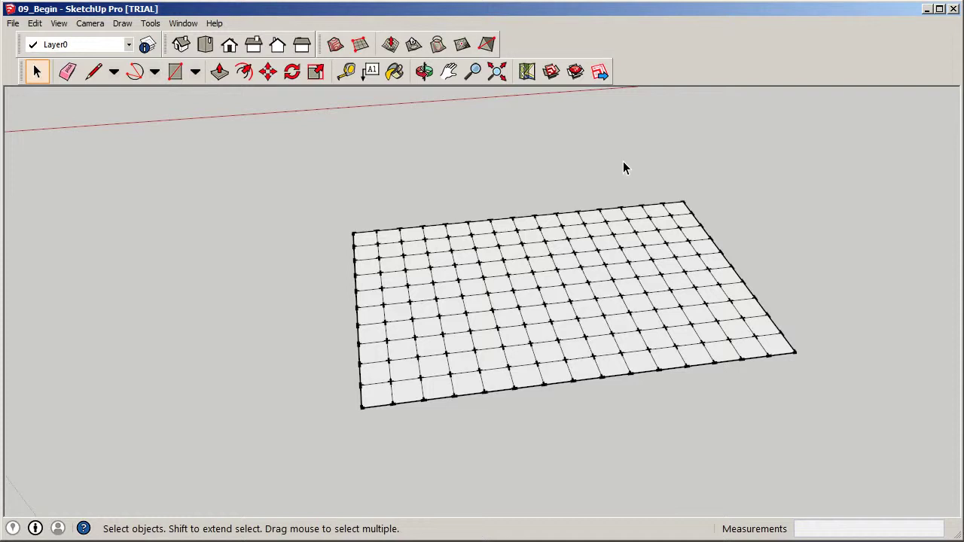
{"action": "left_click", "coordinate": [397, 50]}
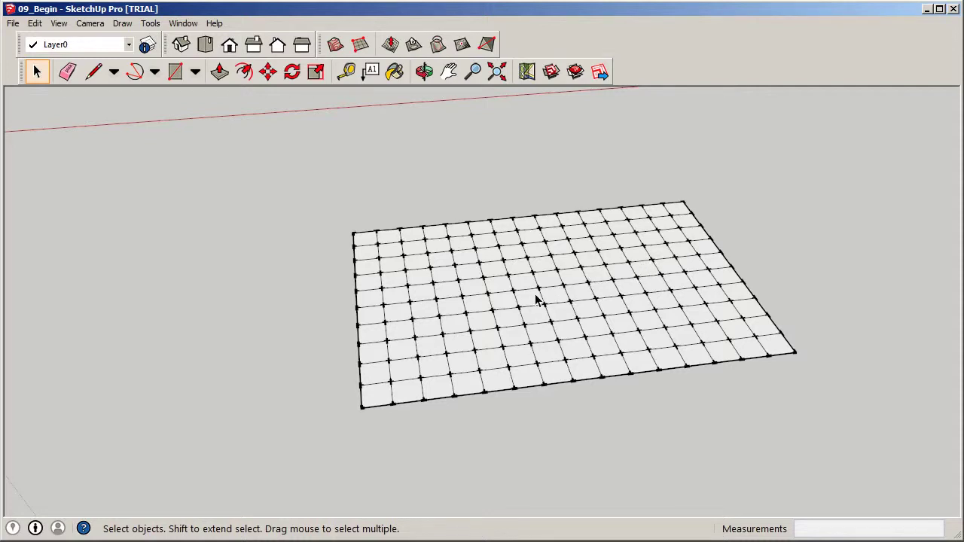
Open the sandbox grid group for editing
{"action": "double_click", "coordinate": [476, 273]}
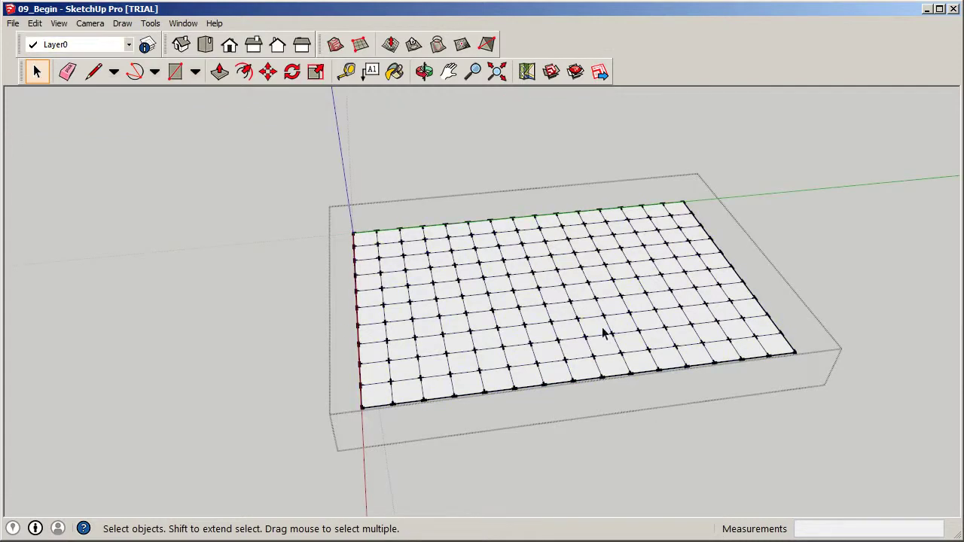
{"action": "scroll", "coordinate": [607, 328], "scroll_direction": "down", "scroll_amount": 2}
{"action": "middle_click_drag", "start_coordinate": [602, 322], "coordinate": [674, 329]}
{"action": "scroll", "coordinate": [577, 282], "scroll_direction": "up", "scroll_amount": 3}
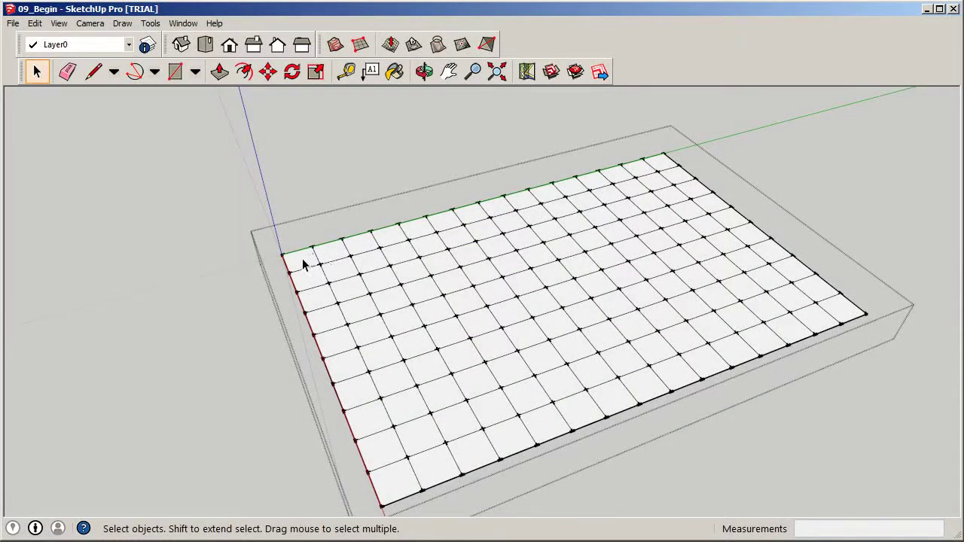
{"action": "scroll", "coordinate": [308, 264], "scroll_direction": "up", "scroll_amount": 2}
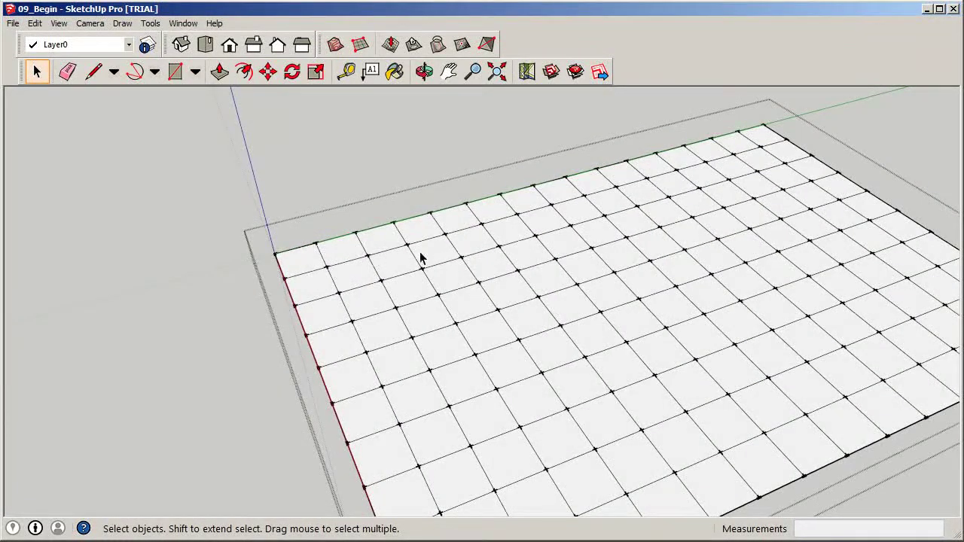
{"action": "scroll", "coordinate": [419, 258], "scroll_direction": "down", "scroll_amount": 3}
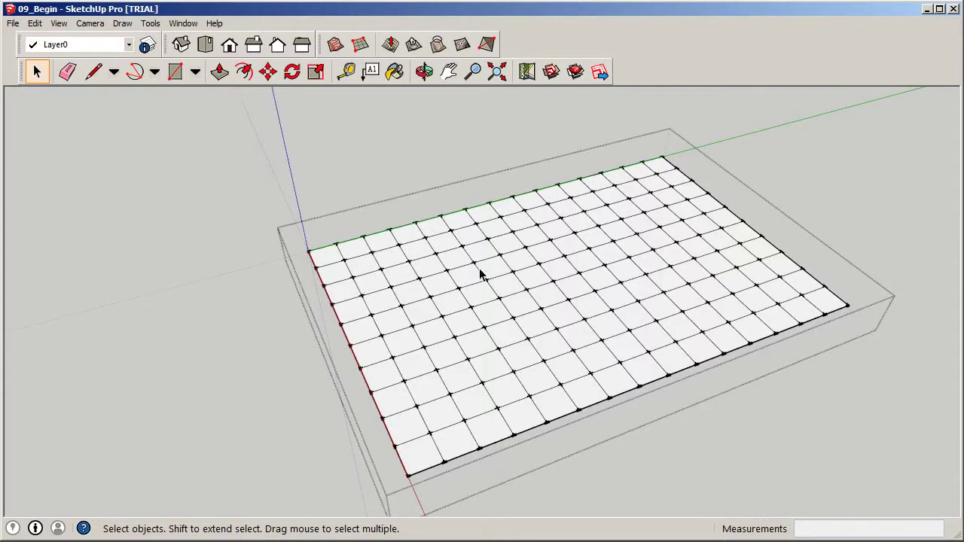
{"action": "scroll", "coordinate": [441, 292], "scroll_direction": "down", "scroll_amount": 1}
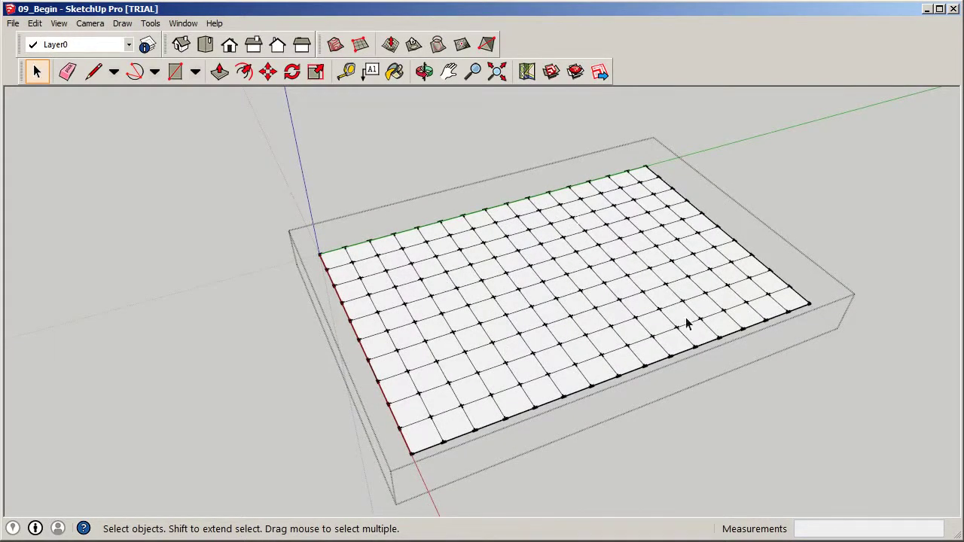
{"action": "middle_click_drag", "start_coordinate": [568, 332], "coordinate": [518, 338]}
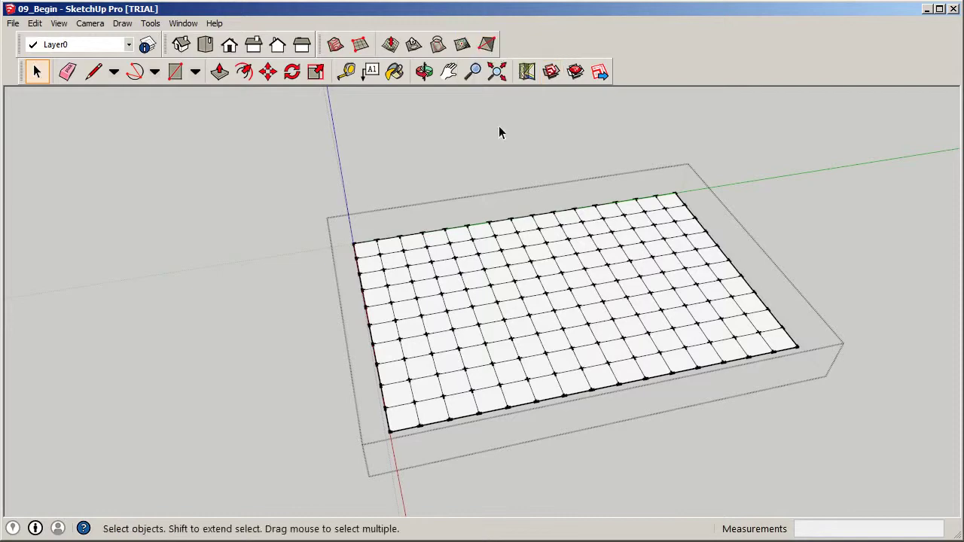
Select the whole grid inside the group and subdivide its cells into finer triangulated faces with Add Detail
{"action": "scroll", "coordinate": [523, 271], "scroll_direction": "down", "scroll_amount": 2}
{"action": "left_click_drag", "start_coordinate": [279, 151], "coordinate": [891, 429]}
{"action": "left_click", "coordinate": [462, 43]}
{"action": "scroll", "coordinate": [512, 264], "scroll_direction": "up", "scroll_amount": 5}
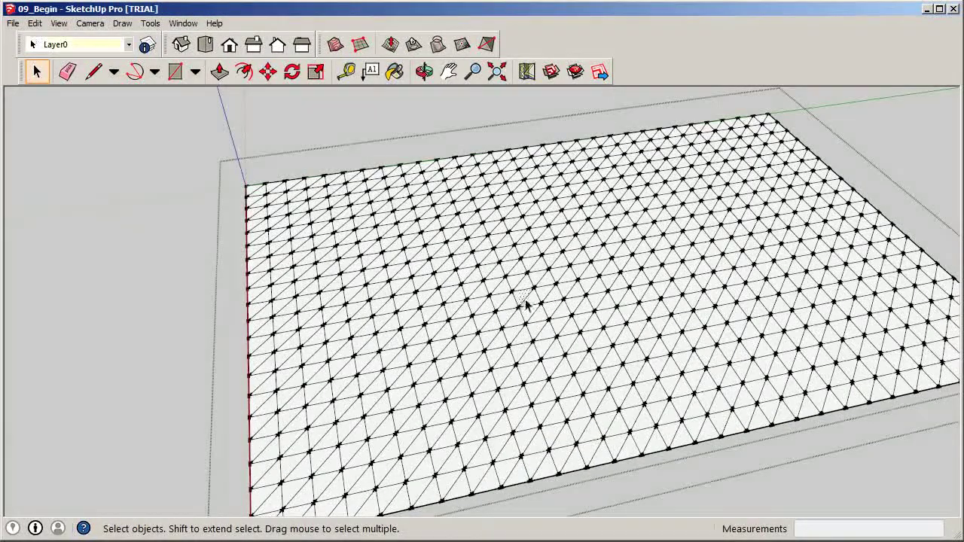
{"action": "left_click", "coordinate": [543, 279]}
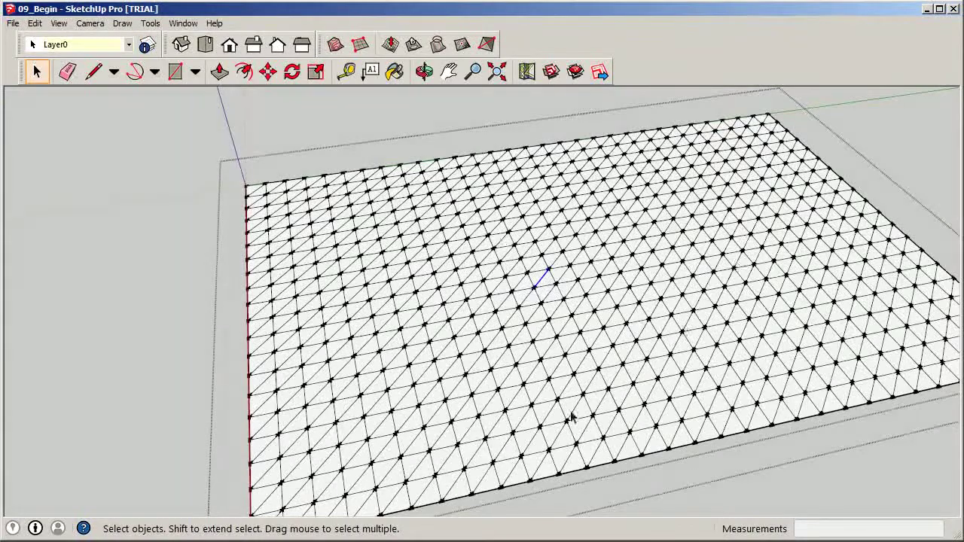
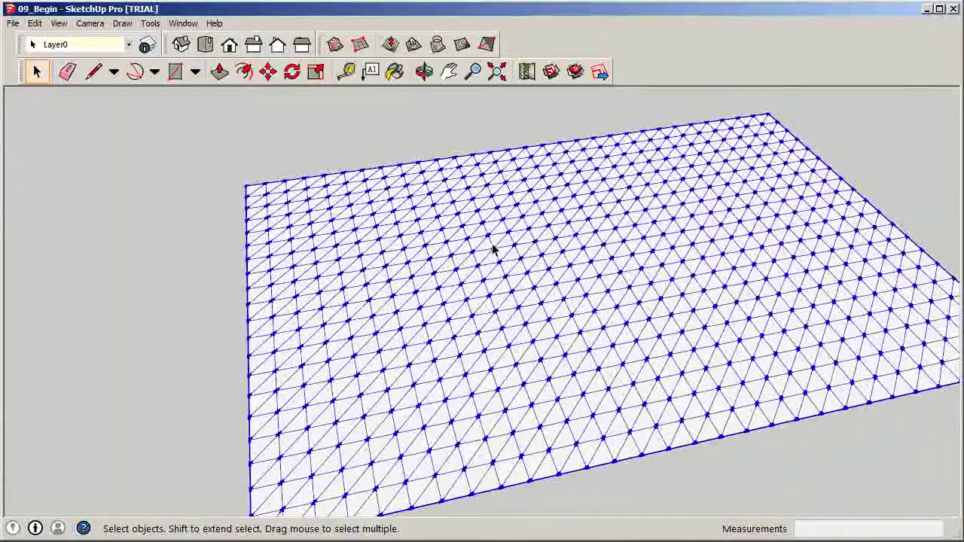
Raise a small hill near the grid's corner on the red axis using Smoove with a 10' radius
{"action": "middle_click_drag", "start_coordinate": [586, 293], "coordinate": [516, 258]}
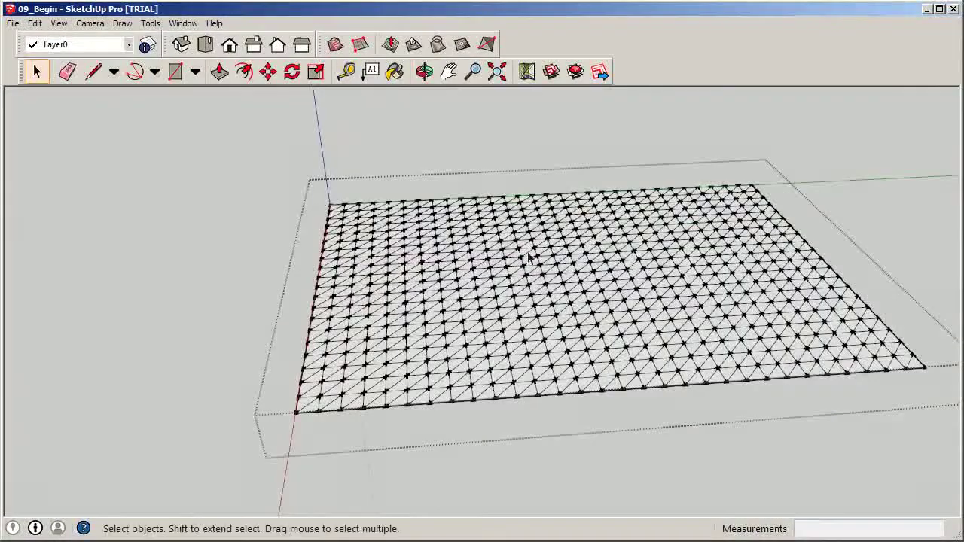
{"action": "left_click", "coordinate": [391, 46]}
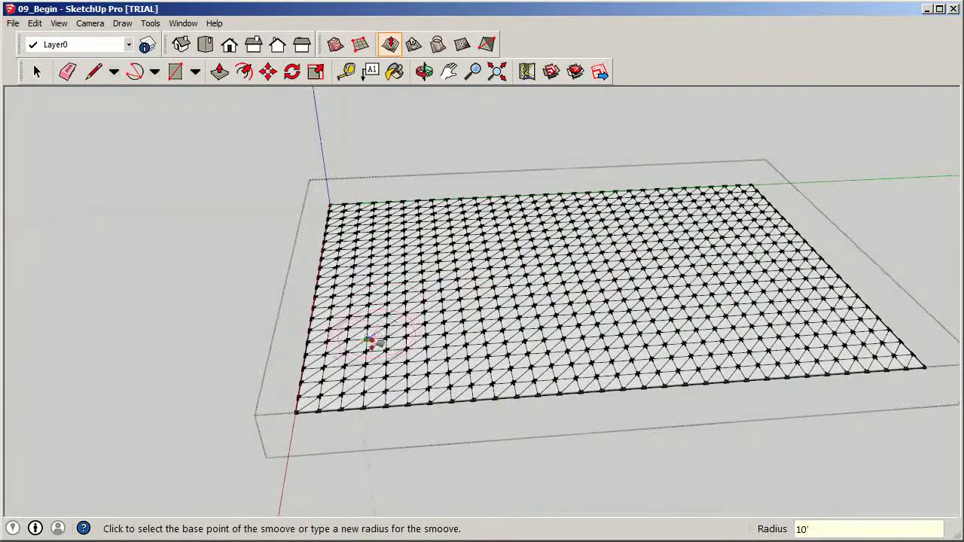
{"action": "left_click", "coordinate": [370, 349]}
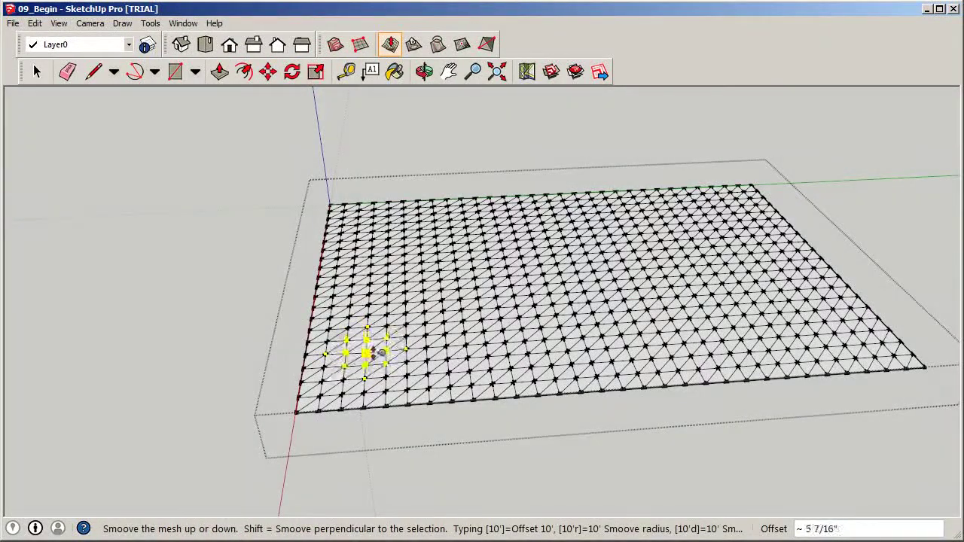
{"action": "middle_click_drag", "start_coordinate": [384, 352], "coordinate": [527, 317]}
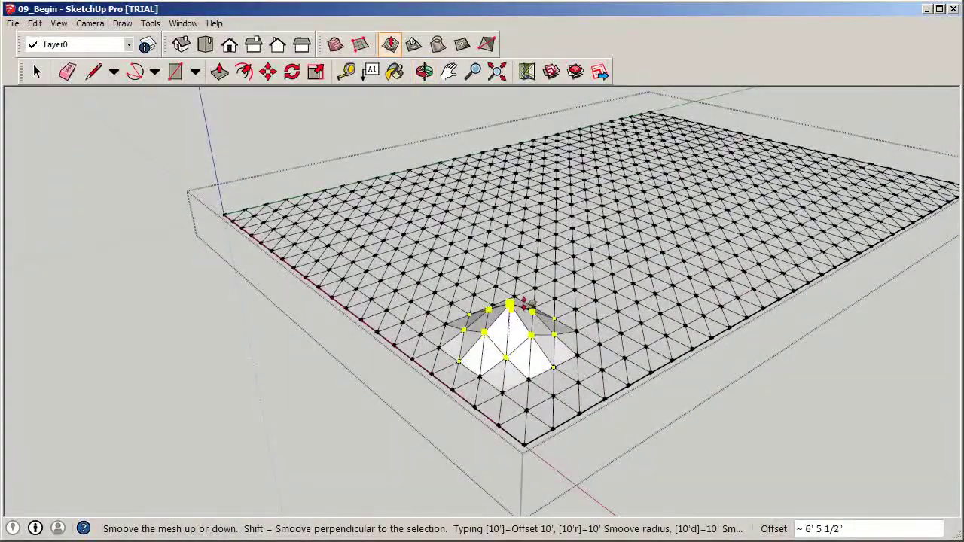
{"action": "scroll", "coordinate": [510, 305], "scroll_direction": "up", "scroll_amount": 5}
{"action": "middle_click_drag", "start_coordinate": [510, 305], "coordinate": [398, 329]}
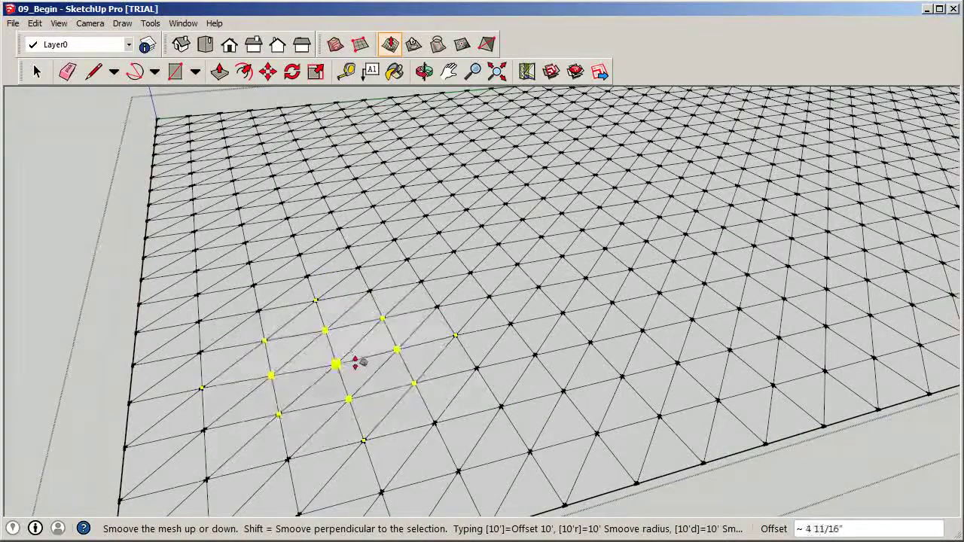
{"action": "left_click", "coordinate": [358, 331]}
{"action": "middle_click_drag", "start_coordinate": [357, 332], "coordinate": [432, 273]}
{"action": "scroll", "coordinate": [431, 293], "scroll_direction": "down", "scroll_amount": 2}
{"action": "middle_click_drag", "start_coordinate": [429, 314], "coordinate": [334, 334]}
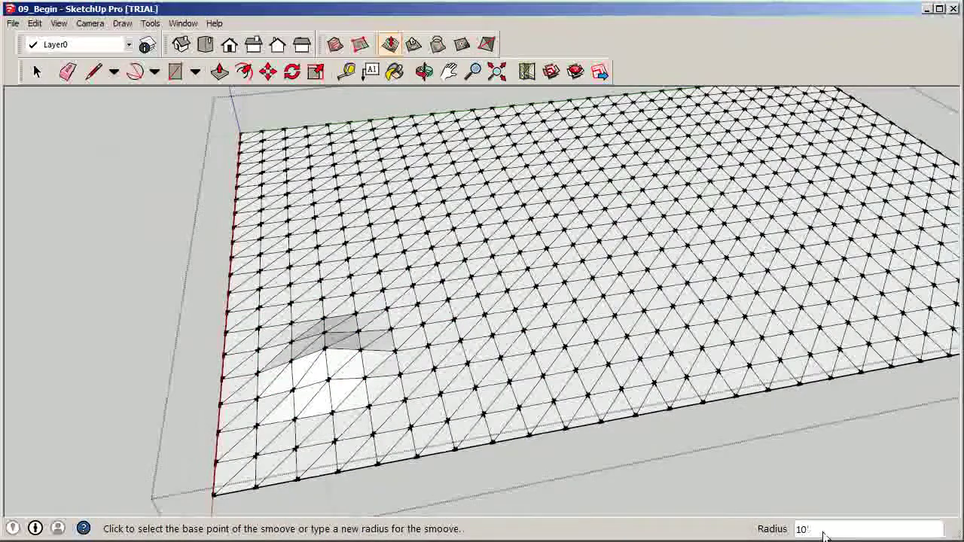
Set the Smoove radius to 35' and push a wide depression about 10.5' deep into the middle of the grid
{"action": "type", "text": "35"}
{"action": "key", "text": "Return"}
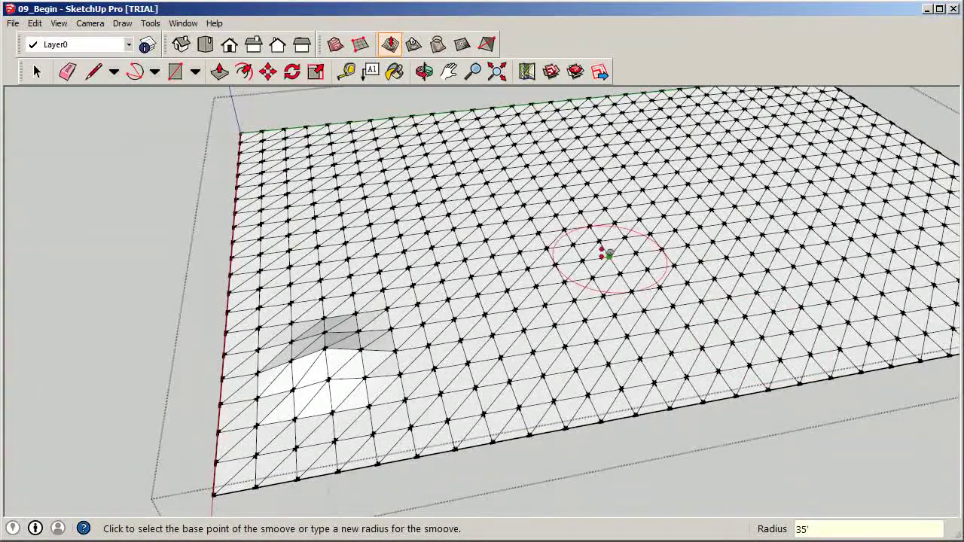
{"action": "mouse_move", "coordinate": [581, 252]}
{"action": "middle_mouse_down"}
{"action": "mouse_move", "coordinate": [561, 267]}
{"action": "mouse_move", "coordinate": [577, 263]}
{"action": "middle_mouse_up"}
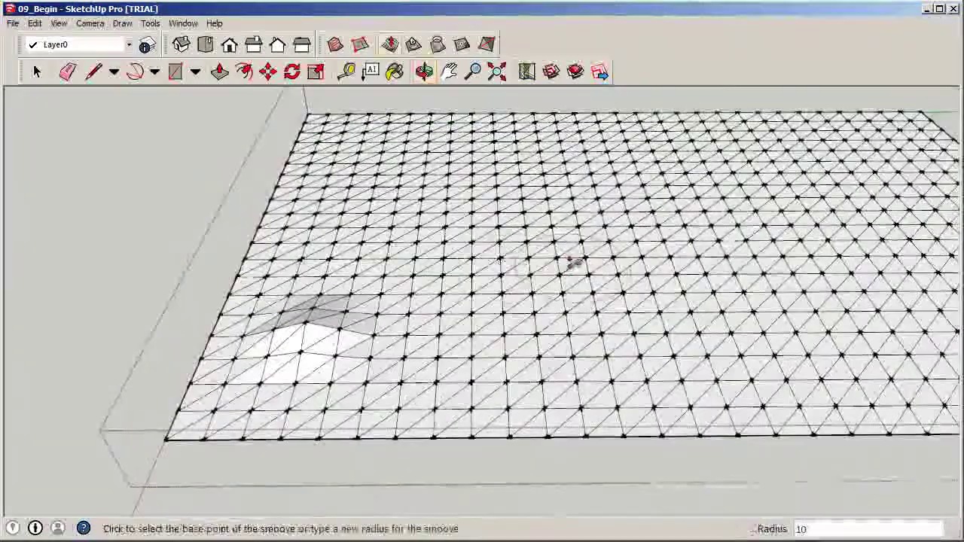
{"action": "type", "text": "35"}
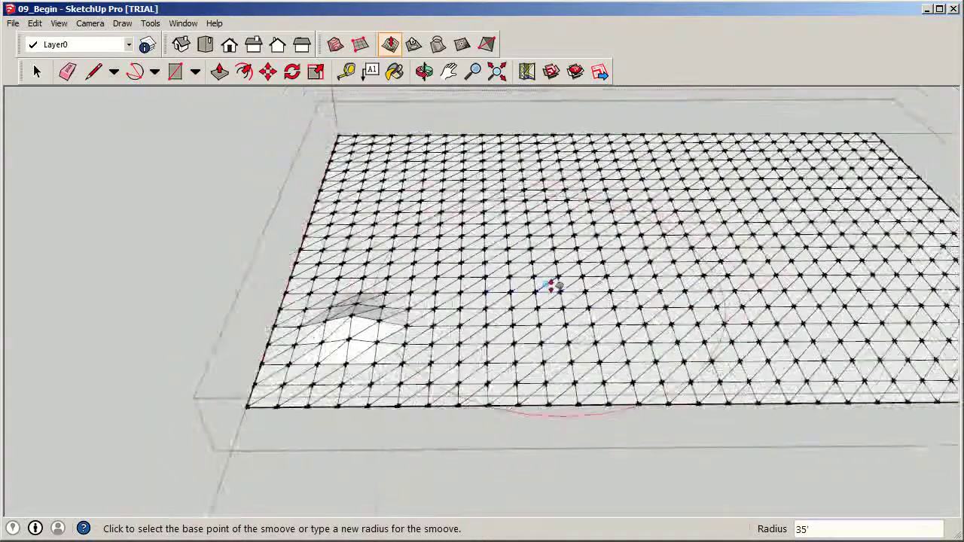
{"action": "scroll", "coordinate": [553, 282], "scroll_direction": "down", "scroll_amount": 3}
{"action": "left_click", "coordinate": [639, 238]}
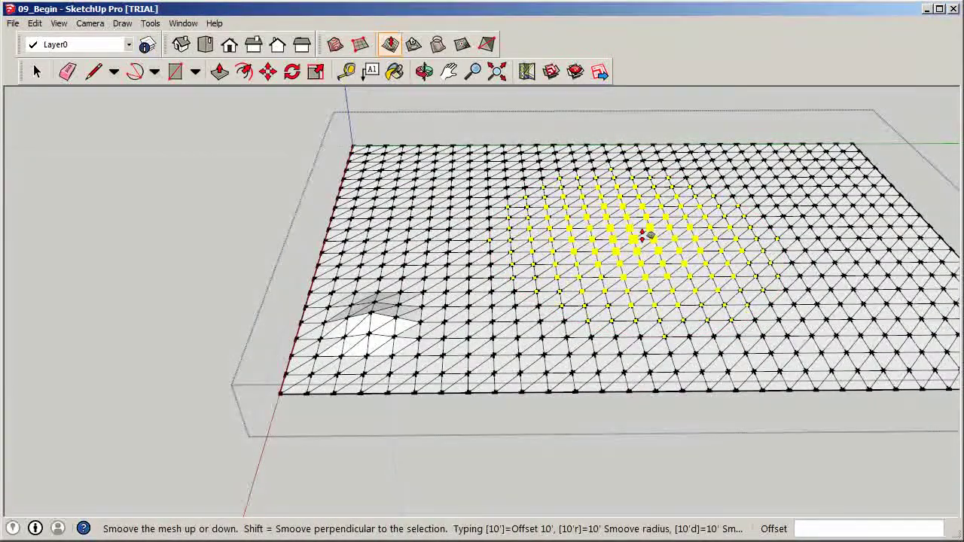
{"action": "scroll", "coordinate": [641, 230], "scroll_direction": "up", "scroll_amount": 5}
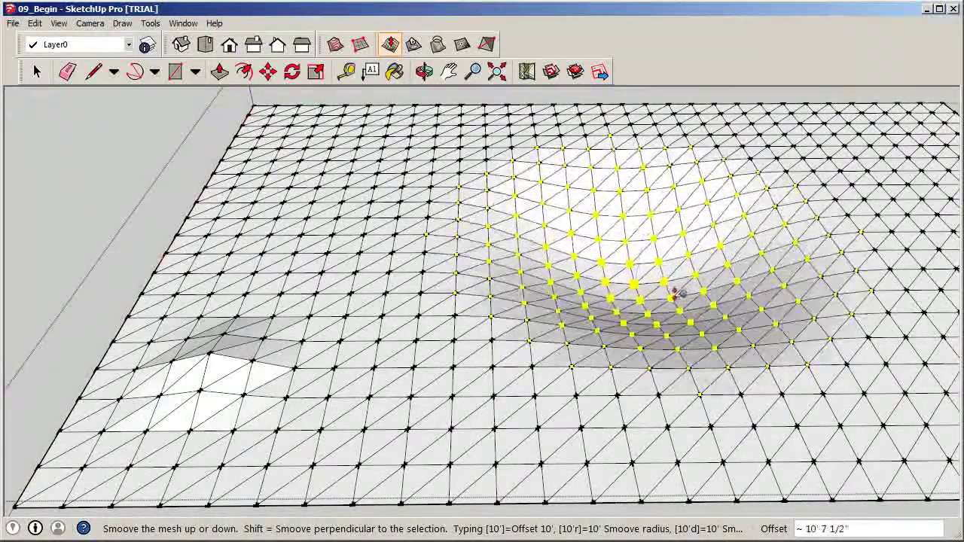
{"action": "left_click", "coordinate": [673, 231]}
{"action": "middle_click_drag", "start_coordinate": [674, 230], "coordinate": [711, 224]}
{"action": "scroll", "coordinate": [376, 274], "scroll_direction": "down", "scroll_amount": 3}
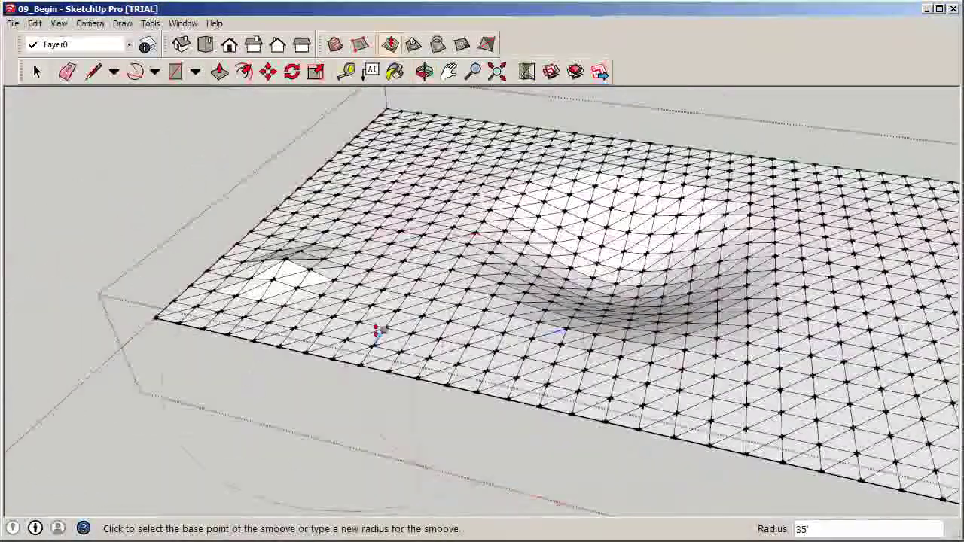
{"action": "scroll", "coordinate": [309, 272], "scroll_direction": "up", "scroll_amount": 3}
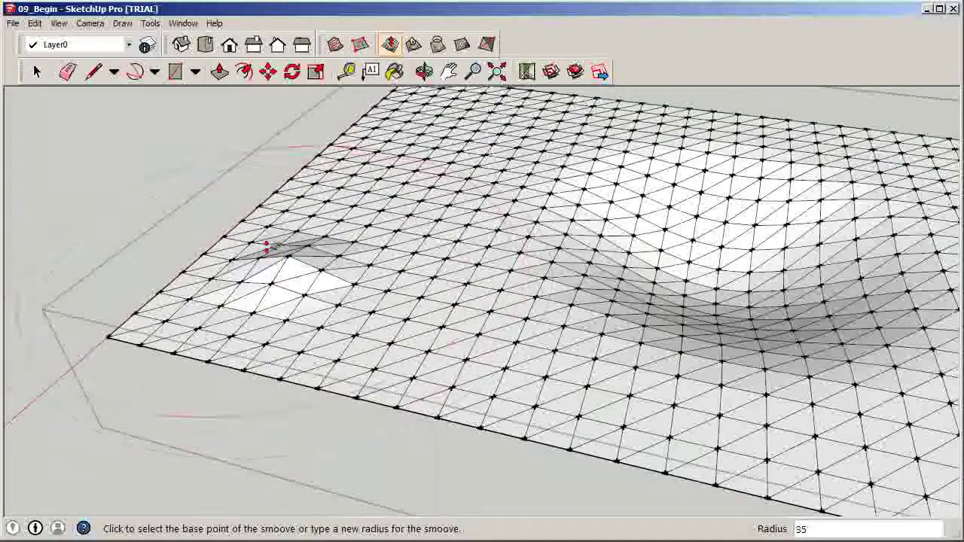
{"action": "middle_click_drag", "start_coordinate": [551, 334], "coordinate": [317, 219]}
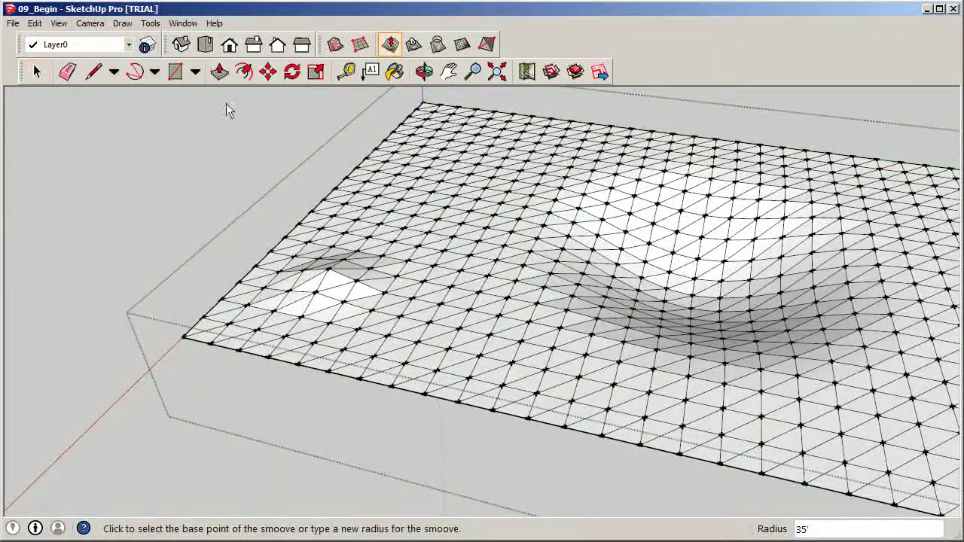
Examine the small hill and the wide depression in the grid from several angles
{"action": "left_click", "coordinate": [35, 73]}
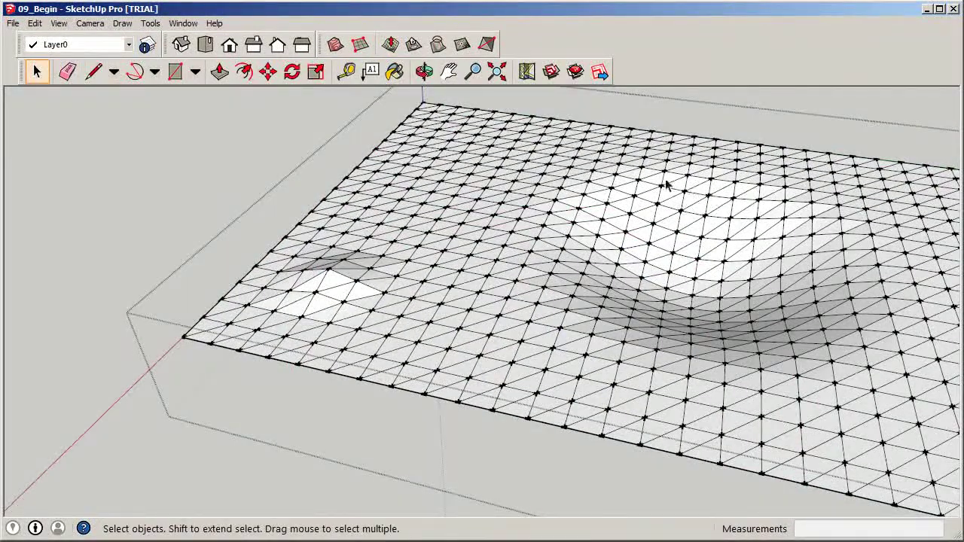
{"action": "scroll", "coordinate": [690, 190], "scroll_direction": "down", "scroll_amount": 3}
{"action": "middle_click_drag", "start_coordinate": [689, 191], "coordinate": [758, 284]}
{"action": "scroll", "coordinate": [546, 216], "scroll_direction": "up", "scroll_amount": 3}
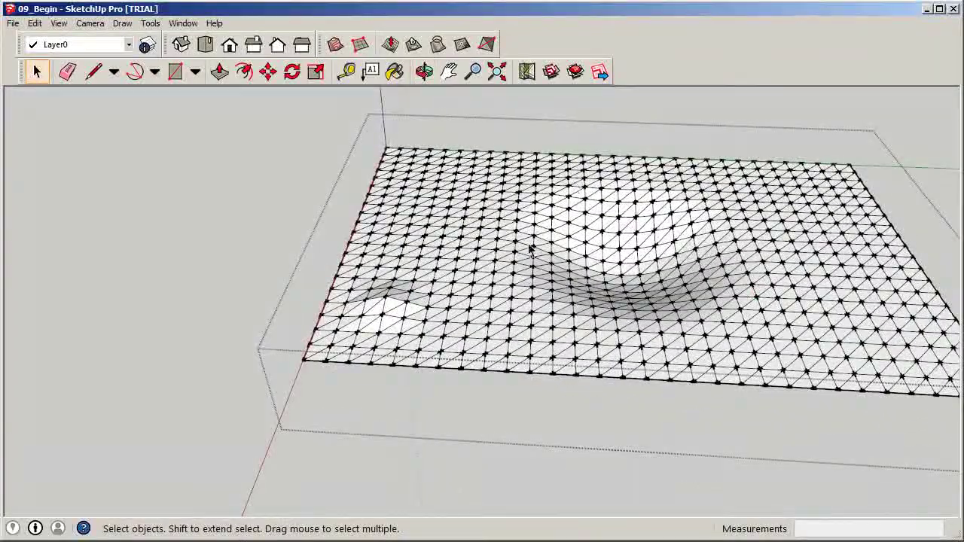
{"action": "middle_click_drag", "start_coordinate": [669, 299], "coordinate": [585, 166]}
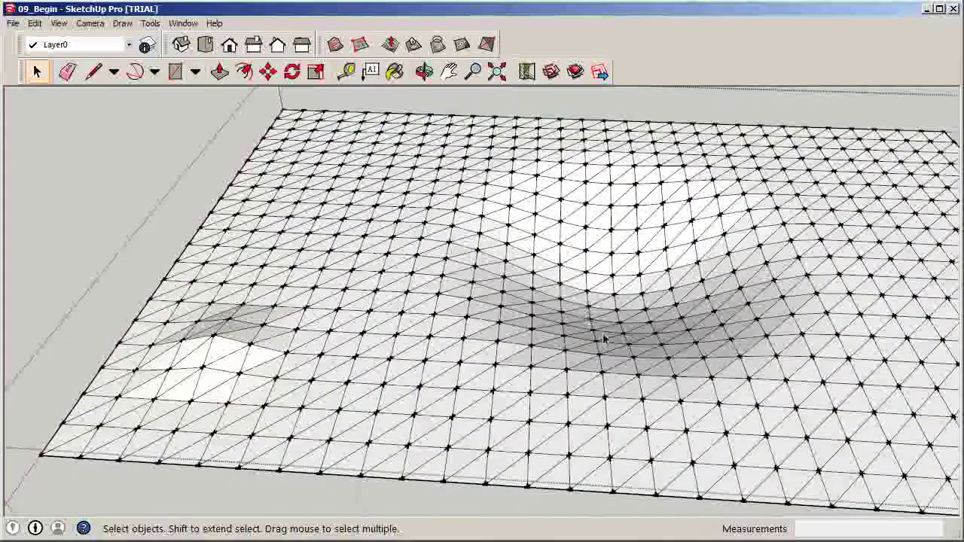
{"action": "scroll", "coordinate": [585, 166], "scroll_direction": "down", "scroll_amount": 3}
{"action": "middle_click_drag", "start_coordinate": [557, 256], "coordinate": [637, 308]}
{"action": "scroll", "coordinate": [638, 308], "scroll_direction": "up", "scroll_amount": 2}
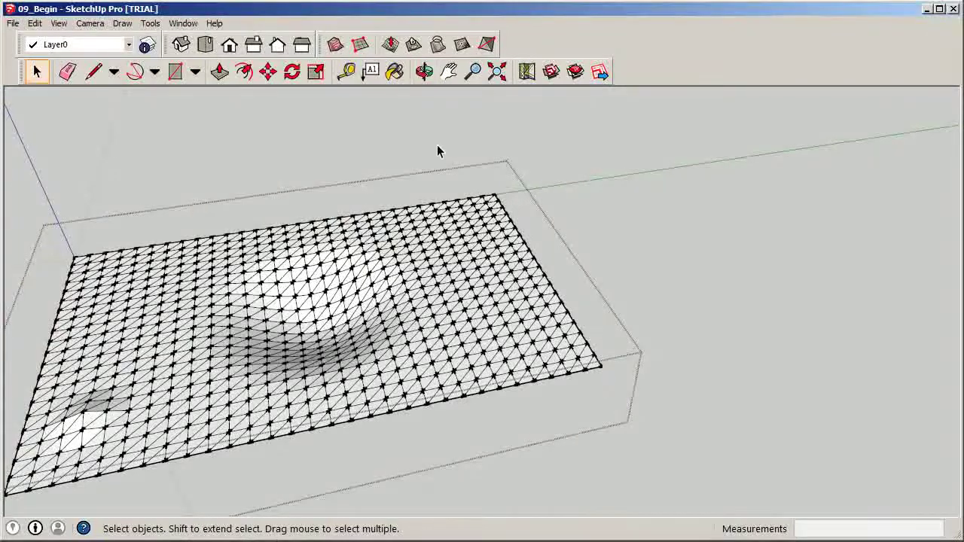
Raise a tall hill about 36.5' high beside the depression, near the grid's far end from the small hill, using Smoove with the 35' radius
{"action": "left_click", "coordinate": [458, 44]}
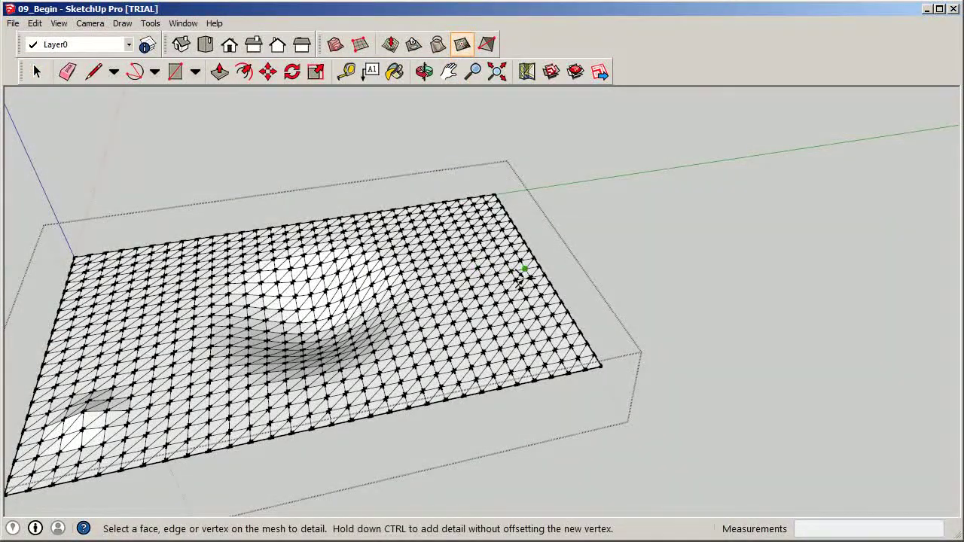
{"action": "left_click", "coordinate": [391, 44]}
{"action": "left_click", "coordinate": [497, 276]}
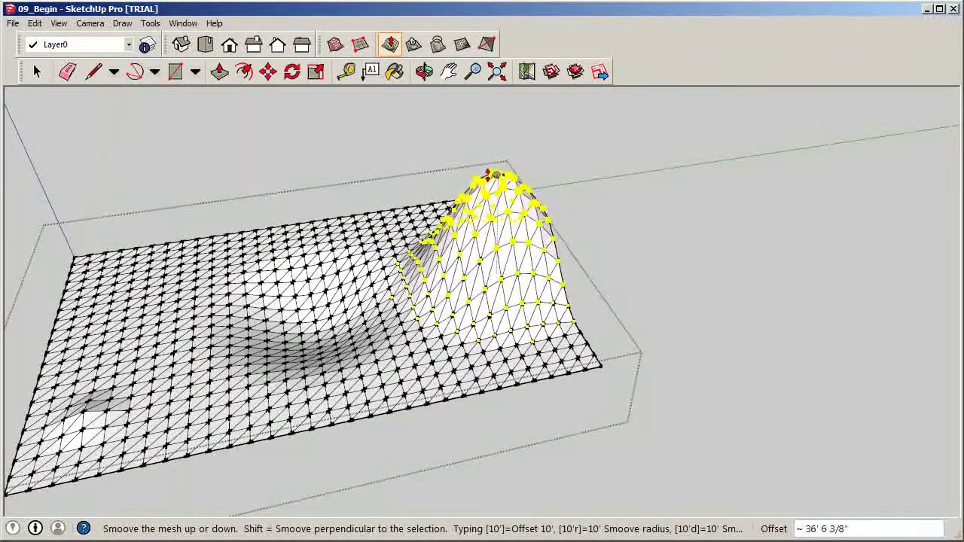
{"action": "left_click", "coordinate": [486, 174]}
Examine the tall hill, the depression and the small hill from all sides and up close
{"action": "middle_click_drag", "start_coordinate": [463, 177], "coordinate": [441, 249]}
{"action": "scroll", "coordinate": [429, 272], "scroll_direction": "up", "scroll_amount": 4}
{"action": "scroll", "coordinate": [444, 288], "scroll_direction": "down", "scroll_amount": 3}
{"action": "scroll", "coordinate": [577, 279], "scroll_direction": "up", "scroll_amount": 4}
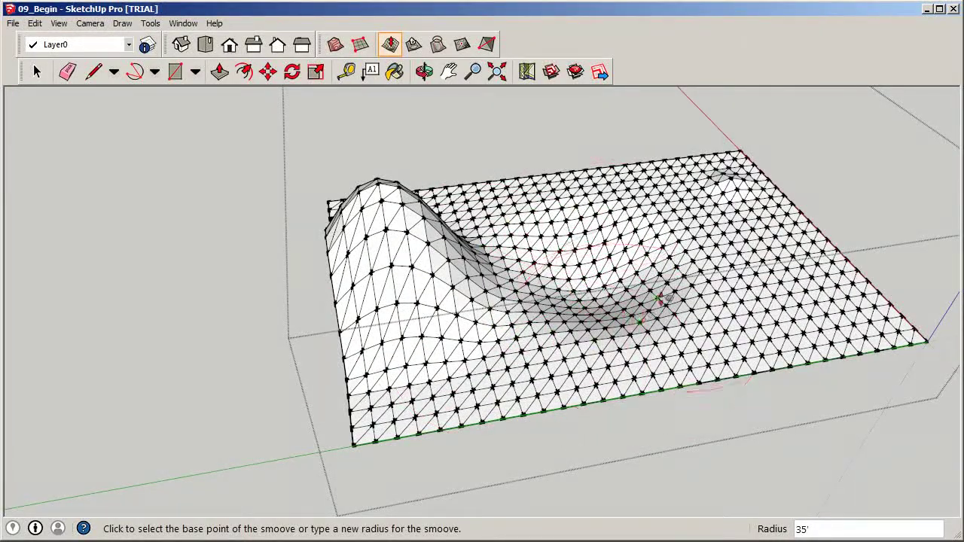
{"action": "scroll", "coordinate": [595, 297], "scroll_direction": "up", "scroll_amount": 2}
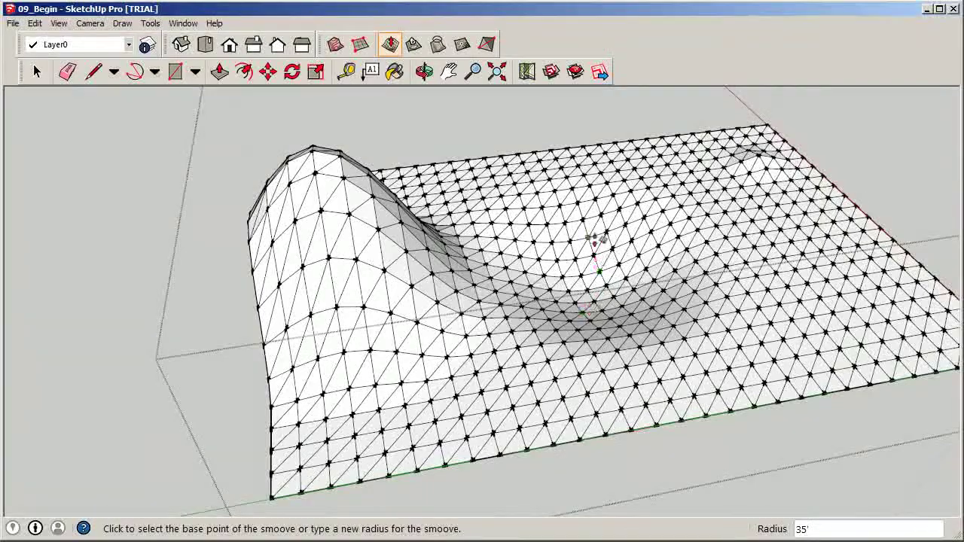
{"action": "scroll", "coordinate": [574, 261], "scroll_direction": "down", "scroll_amount": 3}
{"action": "middle_click_drag", "start_coordinate": [574, 261], "coordinate": [430, 237]}
{"action": "scroll", "coordinate": [410, 213], "scroll_direction": "up", "scroll_amount": 2}
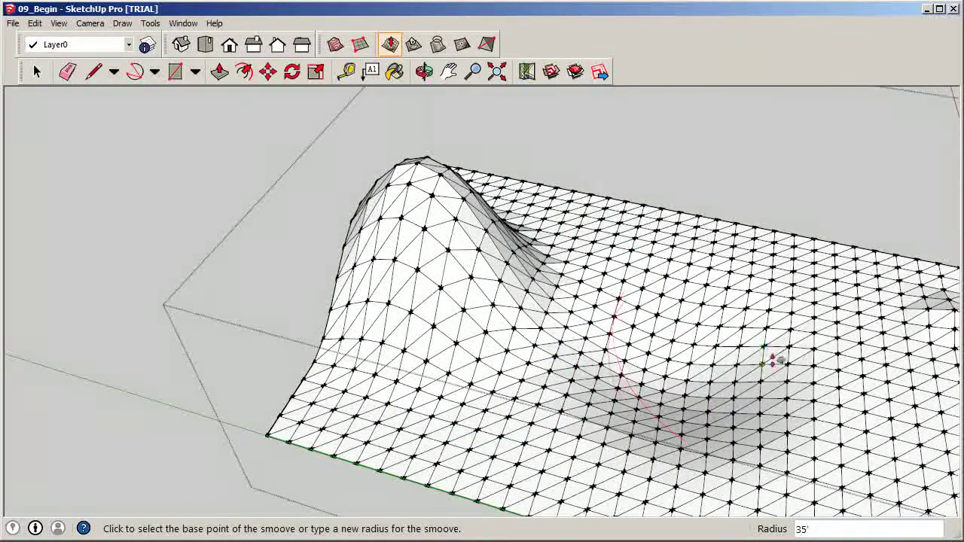
{"action": "middle_click_drag", "start_coordinate": [230, 224], "coordinate": [257, 286]}
{"action": "scroll", "coordinate": [538, 286], "scroll_direction": "down", "scroll_amount": 4}
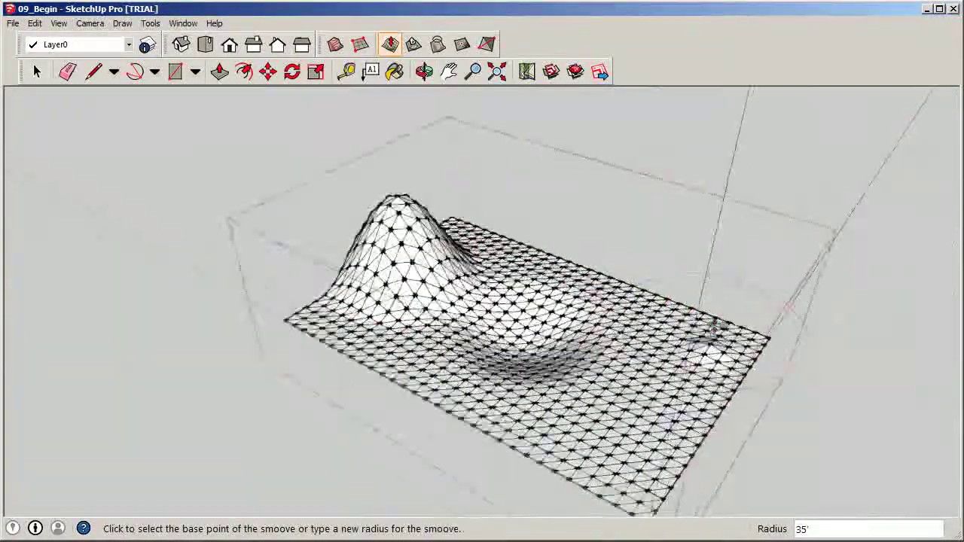
{"action": "middle_click_drag", "start_coordinate": [711, 323], "coordinate": [721, 355]}
{"action": "scroll", "coordinate": [701, 346], "scroll_direction": "up", "scroll_amount": 2}
{"action": "scroll", "coordinate": [727, 366], "scroll_direction": "up", "scroll_amount": 3}
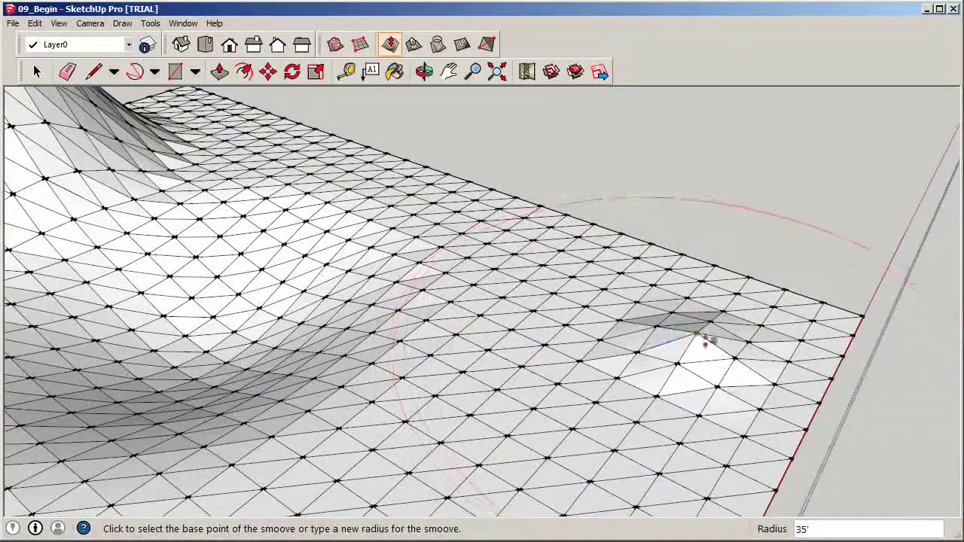
{"action": "scroll", "coordinate": [700, 355], "scroll_direction": "down", "scroll_amount": 5}
{"action": "mouse_move", "coordinate": [479, 356]}
{"action": "middle_mouse_down"}
{"action": "mouse_move", "coordinate": [684, 362]}
{"action": "mouse_move", "coordinate": [482, 354]}
{"action": "middle_mouse_up"}
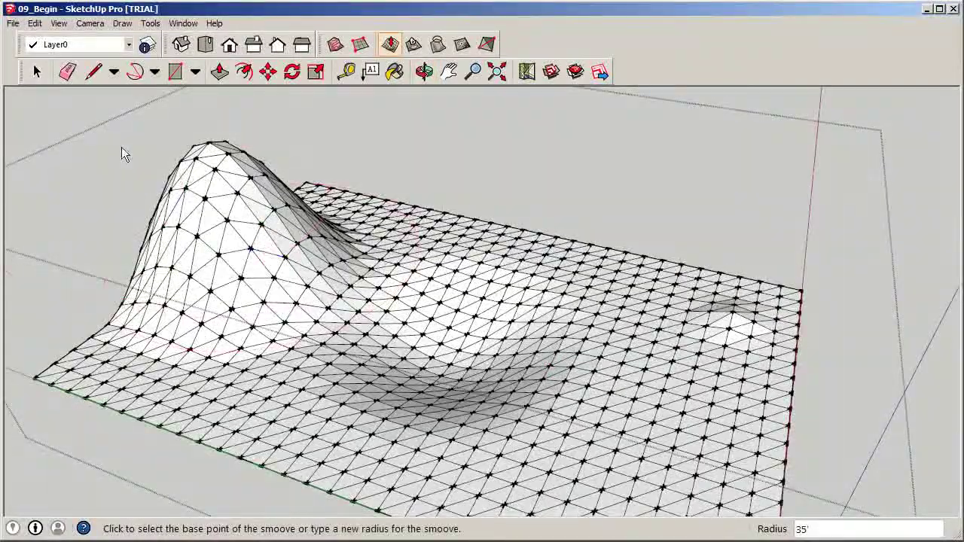
Close the terrain group and select it as a whole
{"action": "left_click", "coordinate": [37, 70]}
{"action": "scroll", "coordinate": [433, 228], "scroll_direction": "down", "scroll_amount": 5}
{"action": "scroll", "coordinate": [432, 228], "scroll_direction": "down", "scroll_amount": 1}
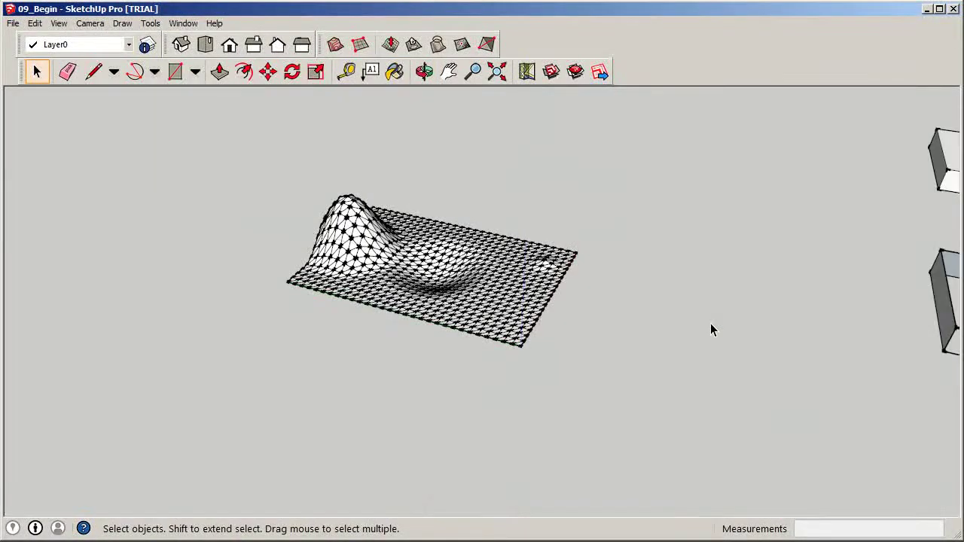
{"action": "left_click", "coordinate": [460, 284]}
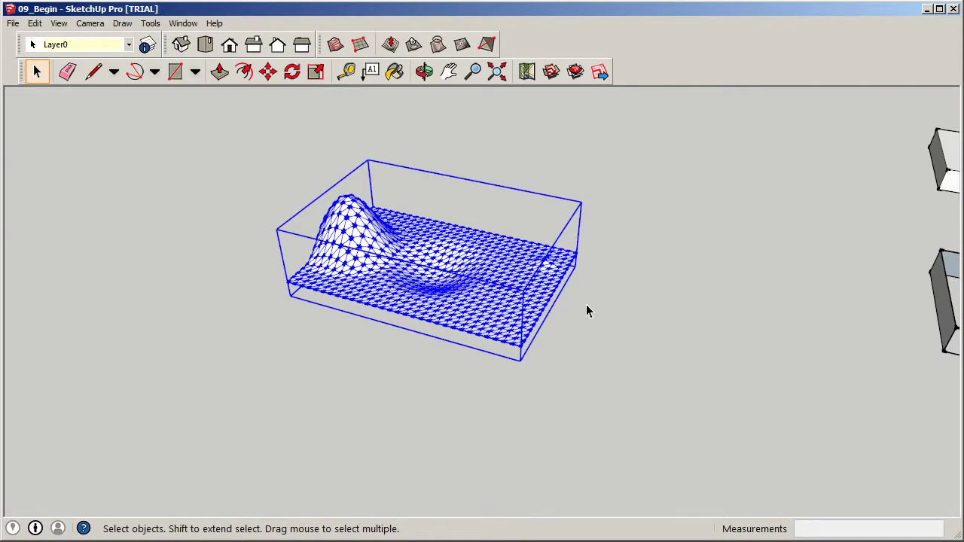
Open the Soften/Smooth Edges settings for the terrain group and place their window clear of the model
{"action": "scroll", "coordinate": [413, 242], "scroll_direction": "up", "scroll_amount": 1}
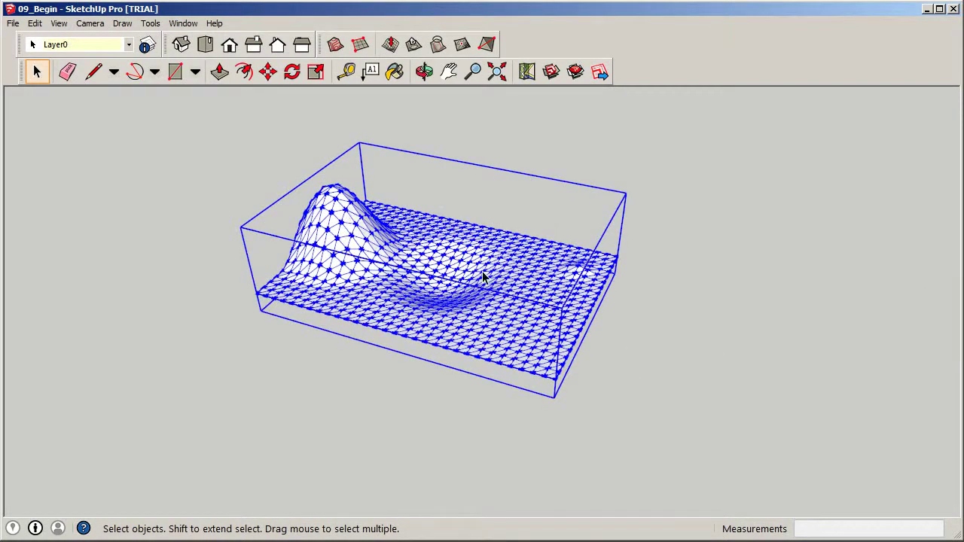
{"action": "right_click", "coordinate": [452, 238]}
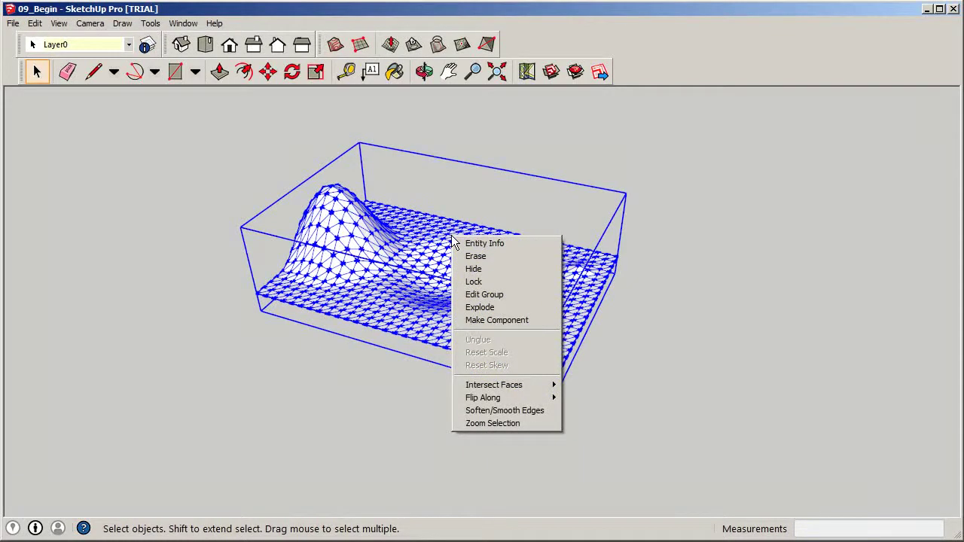
{"action": "left_click", "coordinate": [518, 410]}
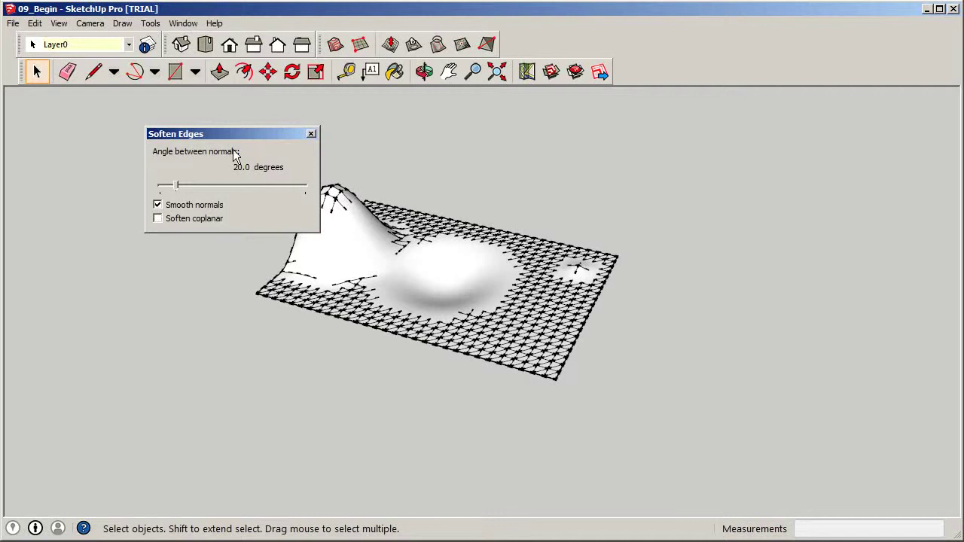
{"action": "left_click_drag", "start_coordinate": [233, 140], "coordinate": [107, 111]}
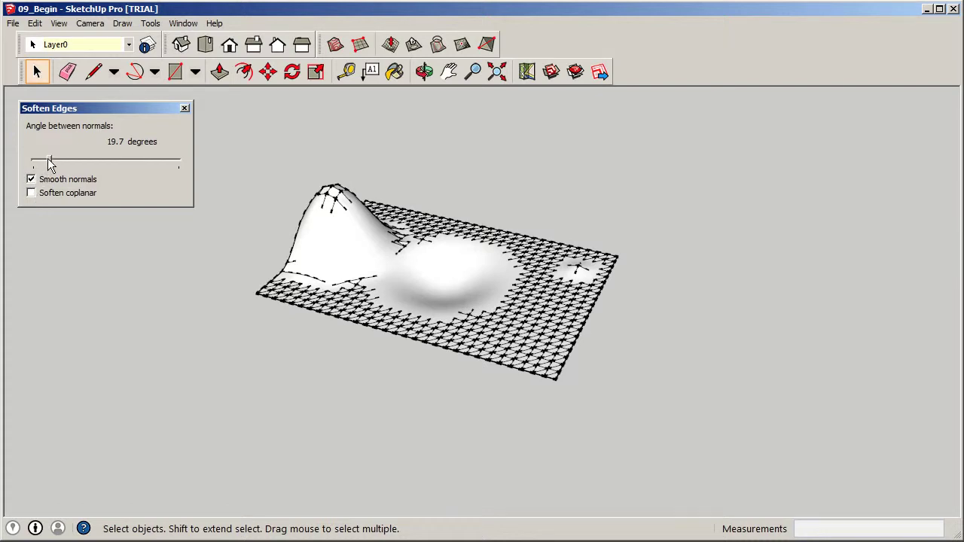
Smooth the terrain mesh by enabling Soften coplanar and setting the angle between normals to 180 degrees
{"action": "left_click_drag", "start_coordinate": [49, 164], "coordinate": [79, 164]}
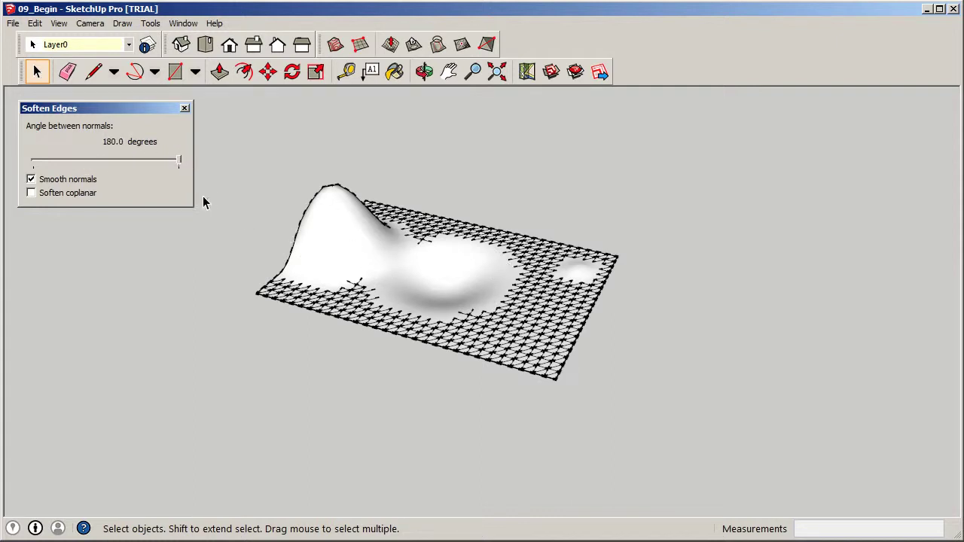
{"action": "left_click_drag", "start_coordinate": [103, 164], "coordinate": [12, 161]}
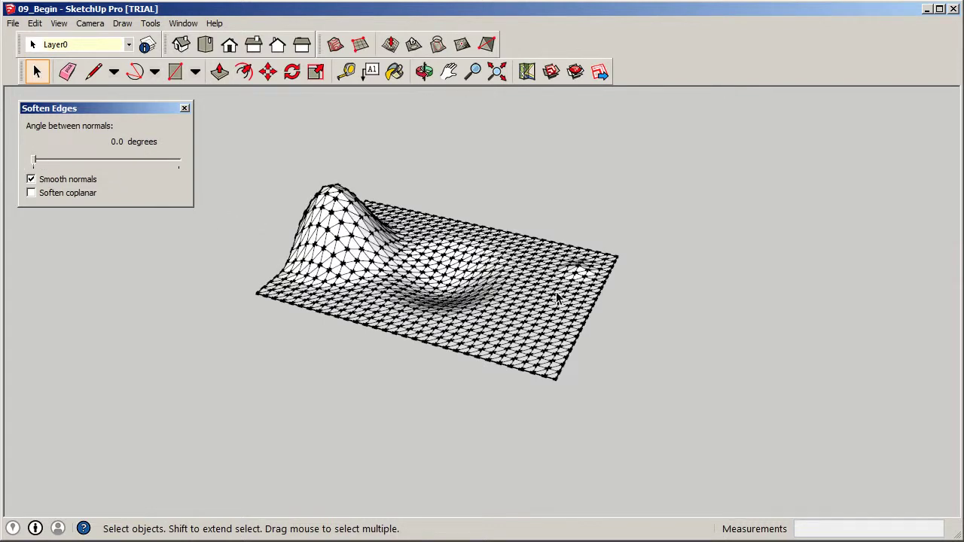
{"action": "left_click", "coordinate": [31, 193]}
{"action": "left_click_drag", "start_coordinate": [34, 160], "coordinate": [190, 174]}
Inspect the smoothed terrain selected and deselected from several sides, and close the Soften Edges settings
{"action": "left_click", "coordinate": [557, 316]}
{"action": "middle_click_drag", "start_coordinate": [558, 317], "coordinate": [226, 271]}
{"action": "middle_click_drag", "start_coordinate": [517, 208], "coordinate": [453, 284]}
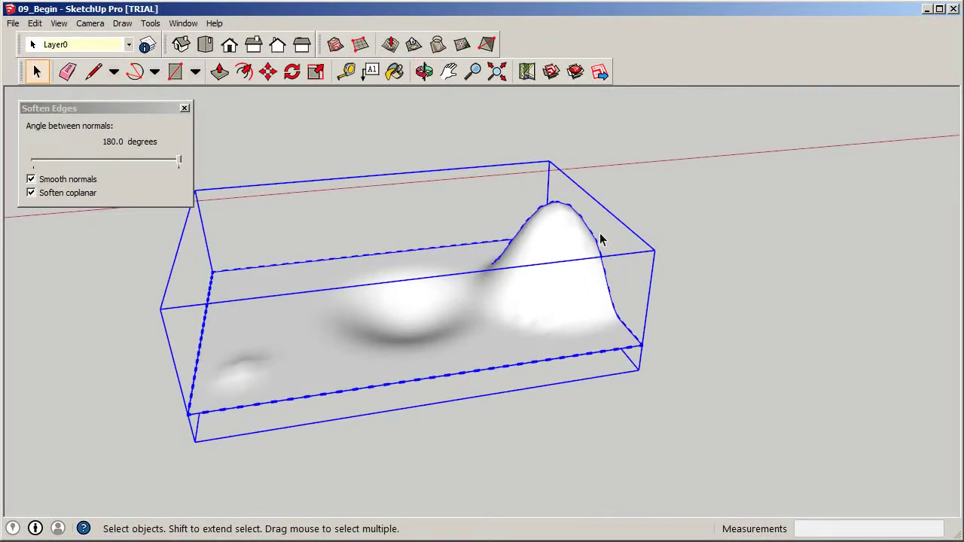
{"action": "left_click", "coordinate": [752, 258]}
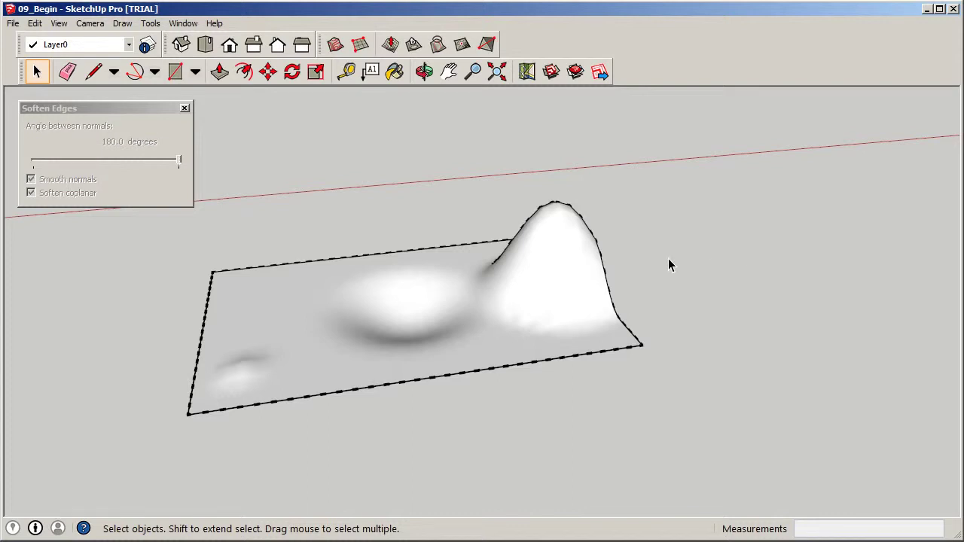
{"action": "left_click", "coordinate": [572, 254]}
{"action": "left_click", "coordinate": [750, 237]}
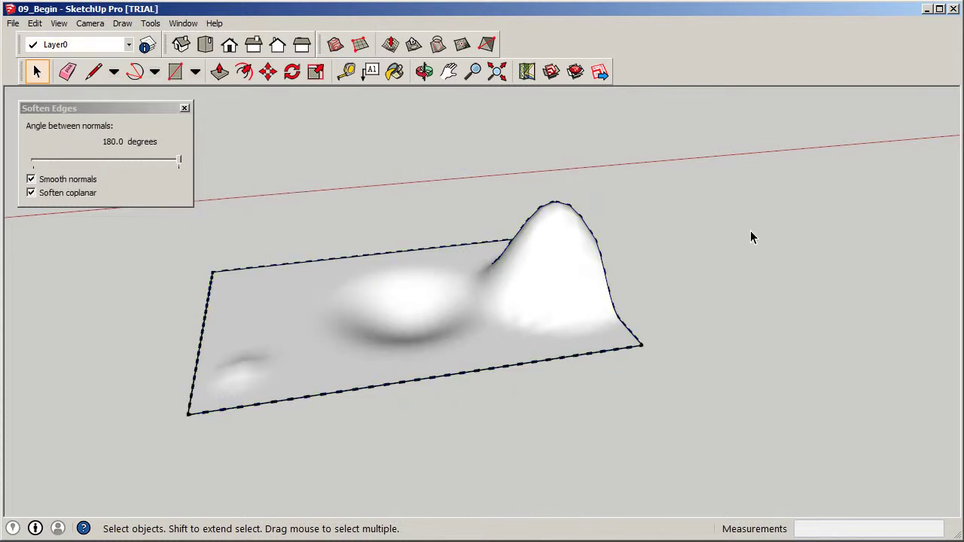
{"action": "middle_click_drag", "start_coordinate": [708, 275], "coordinate": [769, 294]}
{"action": "scroll", "coordinate": [428, 404], "scroll_direction": "up", "scroll_amount": 2}
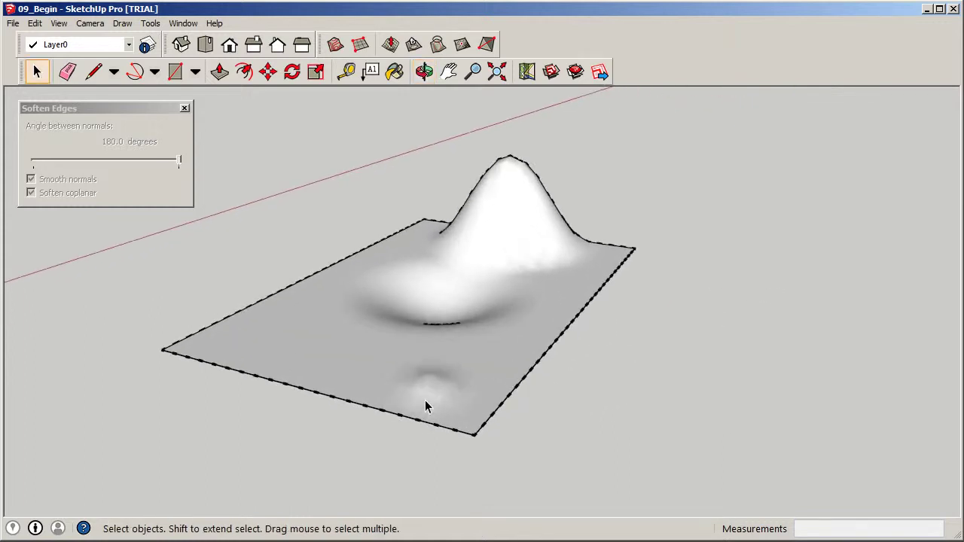
{"action": "middle_click_drag", "start_coordinate": [527, 324], "coordinate": [503, 333]}
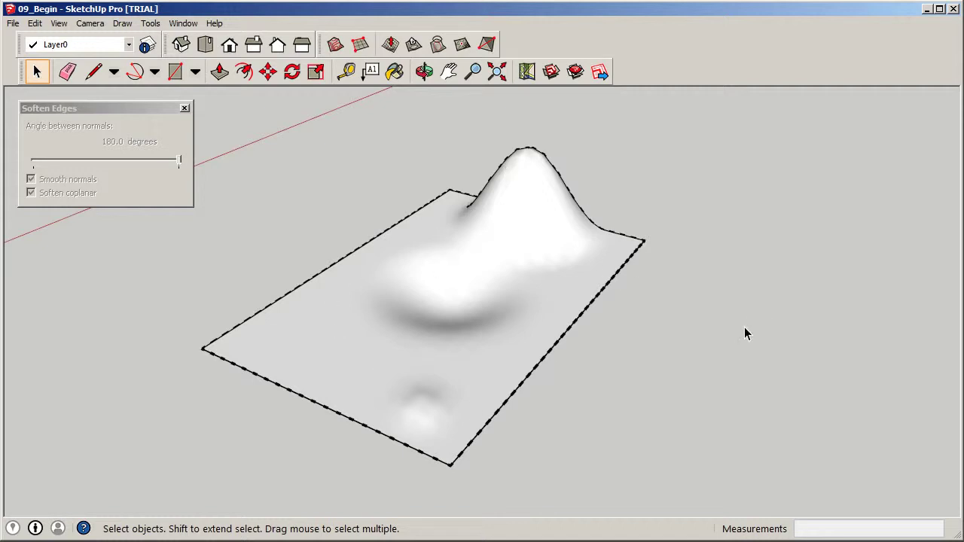
{"action": "left_click", "coordinate": [184, 108]}
Reopen the terrain group's Soften/Smooth Edges settings to review them, close them and deselect the terrain
{"action": "scroll", "coordinate": [572, 301], "scroll_direction": "down", "scroll_amount": 5}
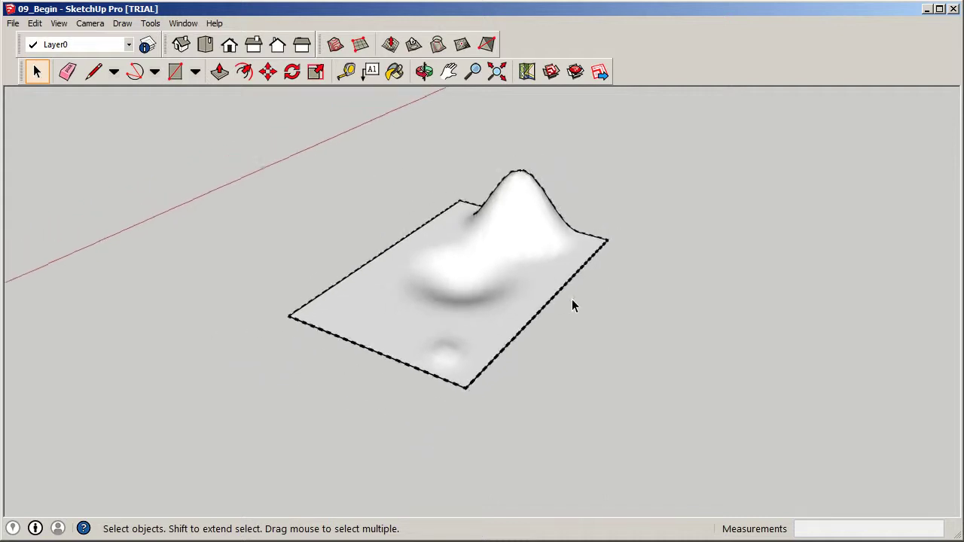
{"action": "middle_click_drag", "start_coordinate": [555, 284], "coordinate": [439, 328]}
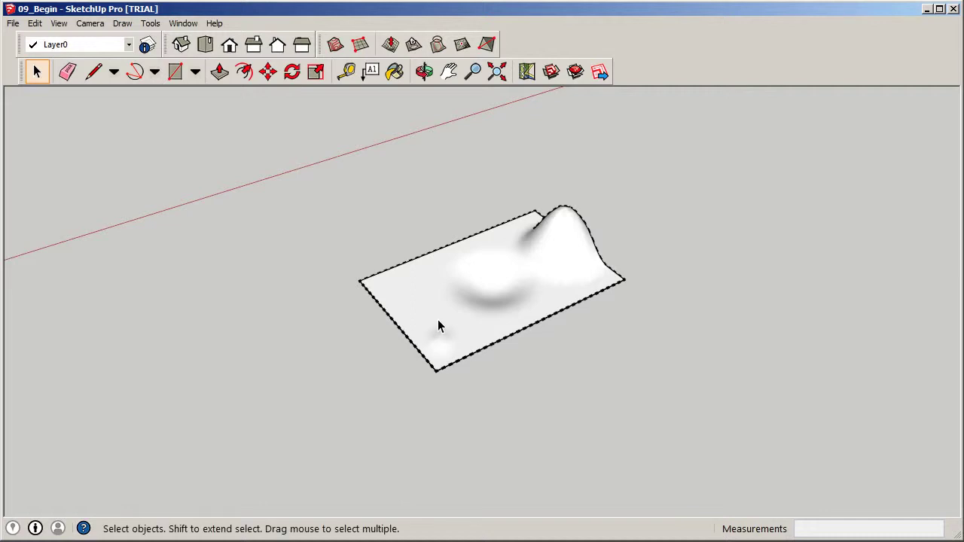
{"action": "right_click", "coordinate": [471, 247]}
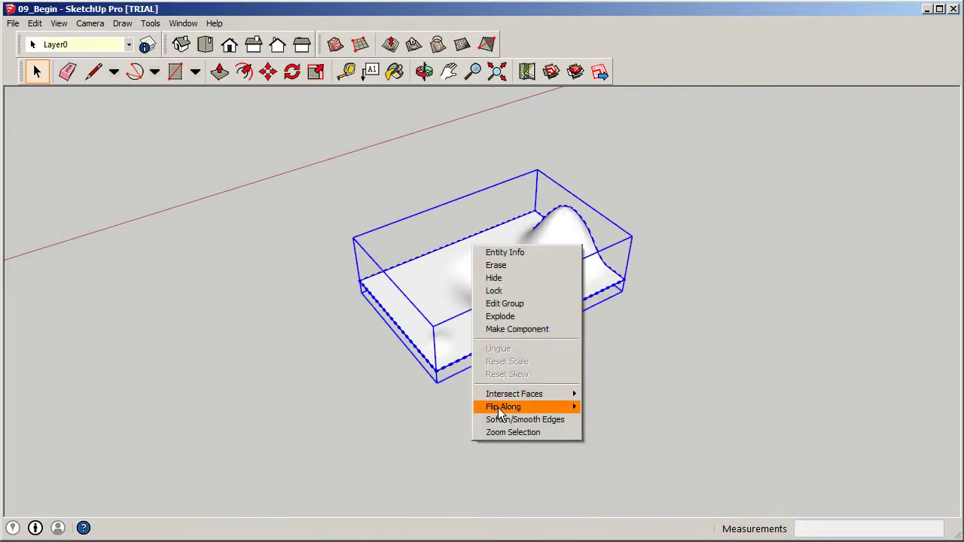
{"action": "left_click", "coordinate": [546, 418]}
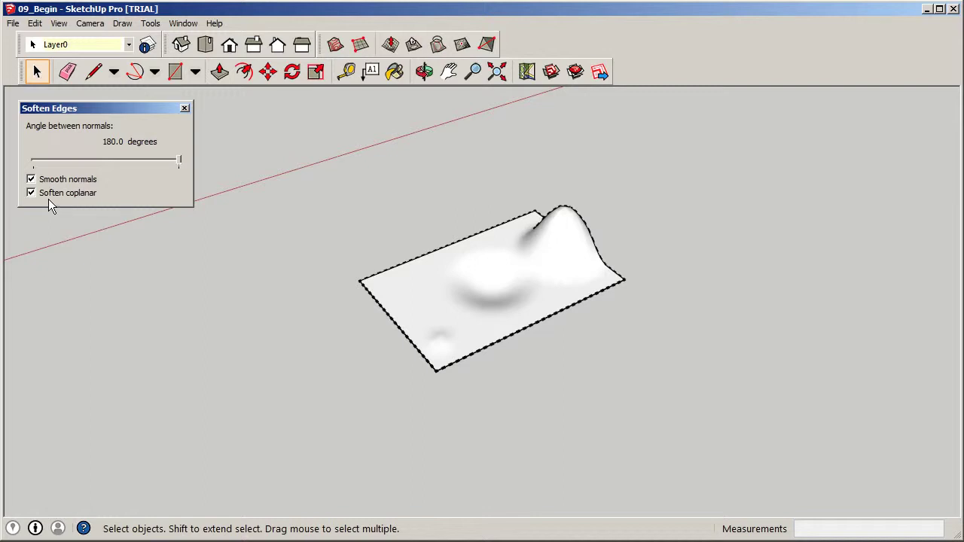
{"action": "left_click", "coordinate": [187, 109]}
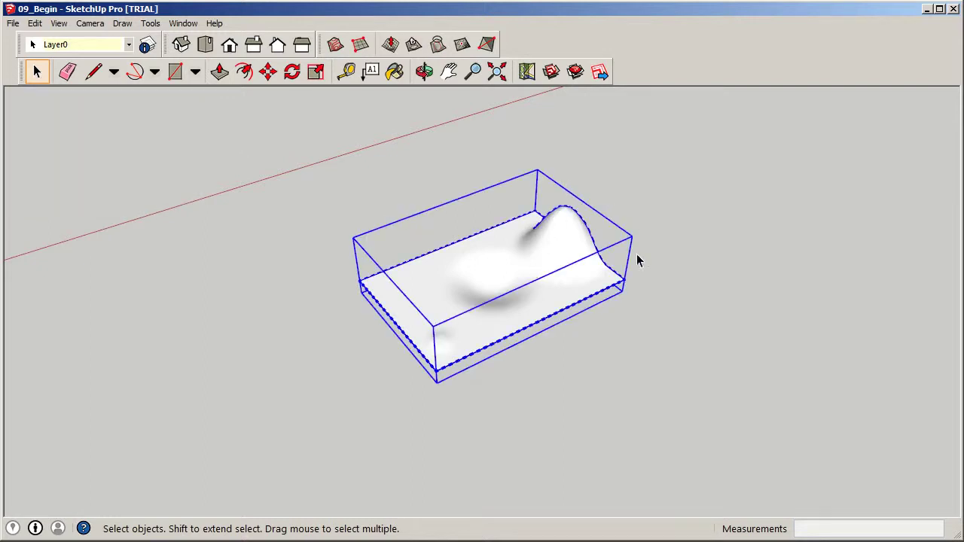
{"action": "left_click", "coordinate": [674, 172]}
Look over the finished terrain and the surrounding models from near and far
{"action": "scroll", "coordinate": [529, 324], "scroll_direction": "down", "scroll_amount": 10}
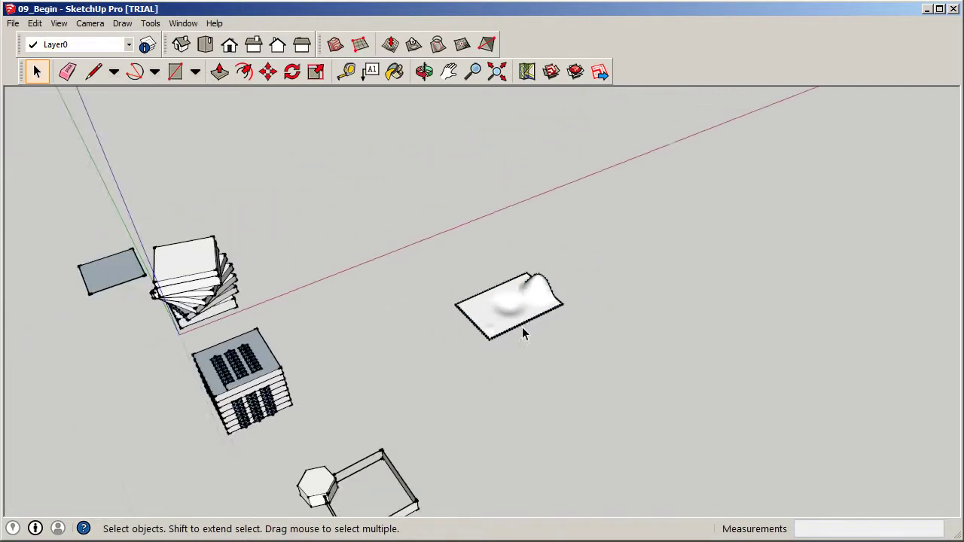
{"action": "middle_click_drag", "start_coordinate": [522, 392], "coordinate": [610, 336]}
{"action": "scroll", "coordinate": [512, 305], "scroll_direction": "up", "scroll_amount": 6}
{"action": "scroll", "coordinate": [511, 301], "scroll_direction": "down", "scroll_amount": 3}
{"action": "middle_click_drag", "start_coordinate": [512, 302], "coordinate": [468, 320]}
{"action": "scroll", "coordinate": [523, 297], "scroll_direction": "up", "scroll_amount": 4}
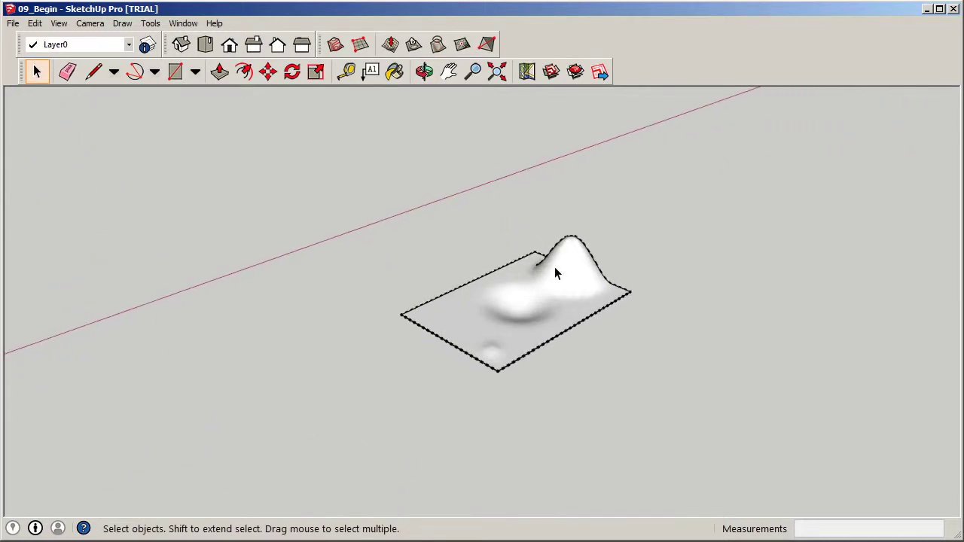
{"action": "scroll", "coordinate": [560, 294], "scroll_direction": "up", "scroll_amount": 3}
{"action": "scroll", "coordinate": [560, 294], "scroll_direction": "down", "scroll_amount": 2}
{"action": "scroll", "coordinate": [560, 294], "scroll_direction": "down", "scroll_amount": 1}
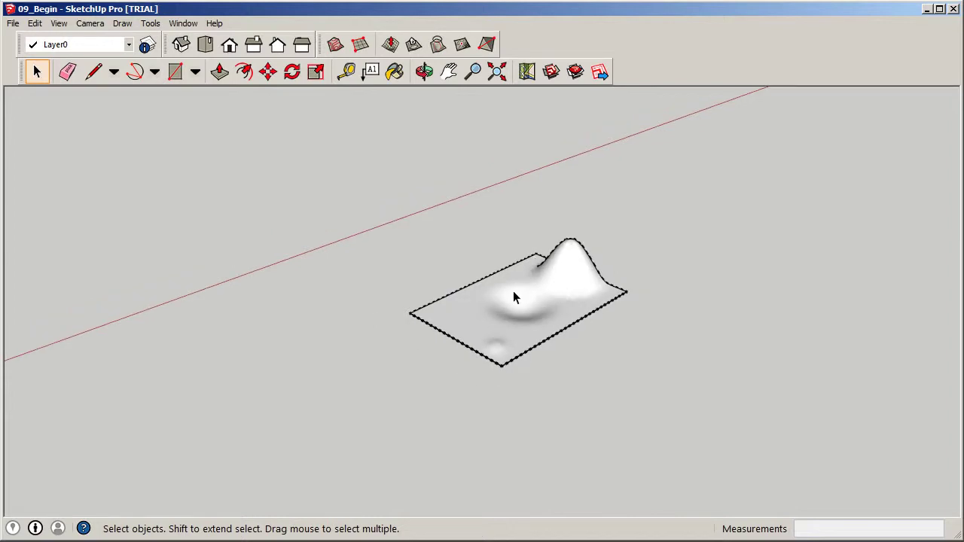
{"action": "scroll", "coordinate": [504, 323], "scroll_direction": "down", "scroll_amount": 2}
{"action": "middle_click_drag", "start_coordinate": [504, 324], "coordinate": [551, 327]}
{"action": "scroll", "coordinate": [550, 325], "scroll_direction": "up", "scroll_amount": 4}
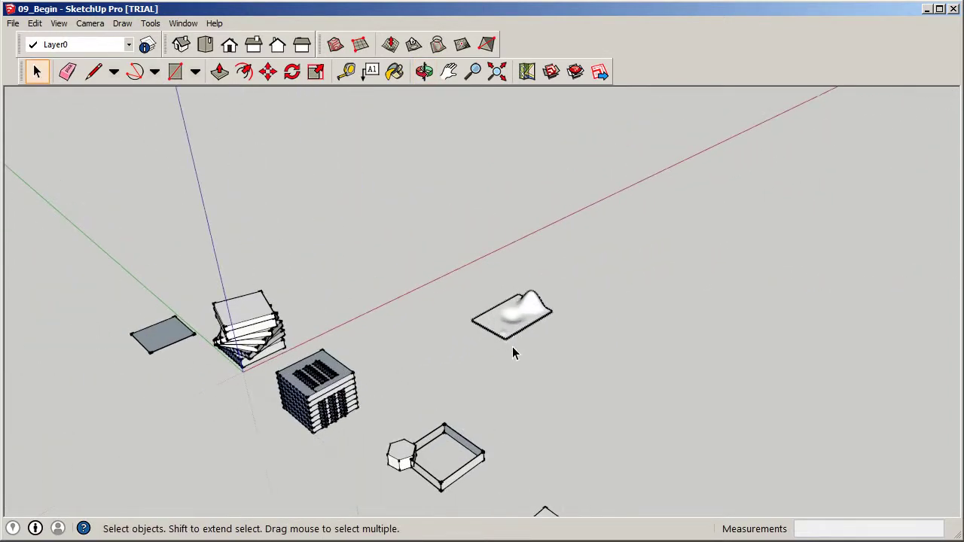
{"action": "scroll", "coordinate": [504, 297], "scroll_direction": "up", "scroll_amount": 2}
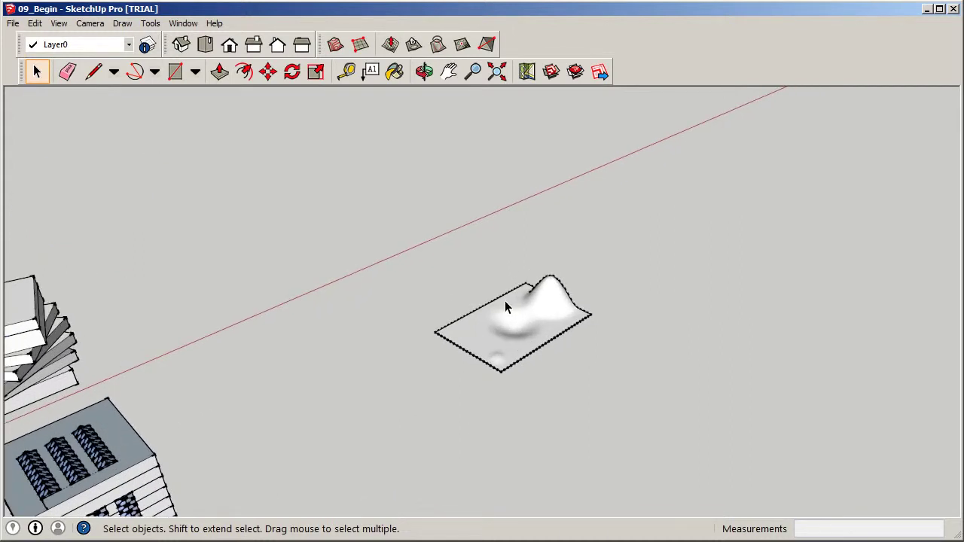
Survey the smoothed terrain and the neighbouring models from near, far and several sides
{"action": "scroll", "coordinate": [640, 271], "scroll_direction": "down", "scroll_amount": 4}
{"action": "middle_click_drag", "start_coordinate": [540, 290], "coordinate": [512, 361]}
{"action": "scroll", "coordinate": [512, 374], "scroll_direction": "down", "scroll_amount": 3}
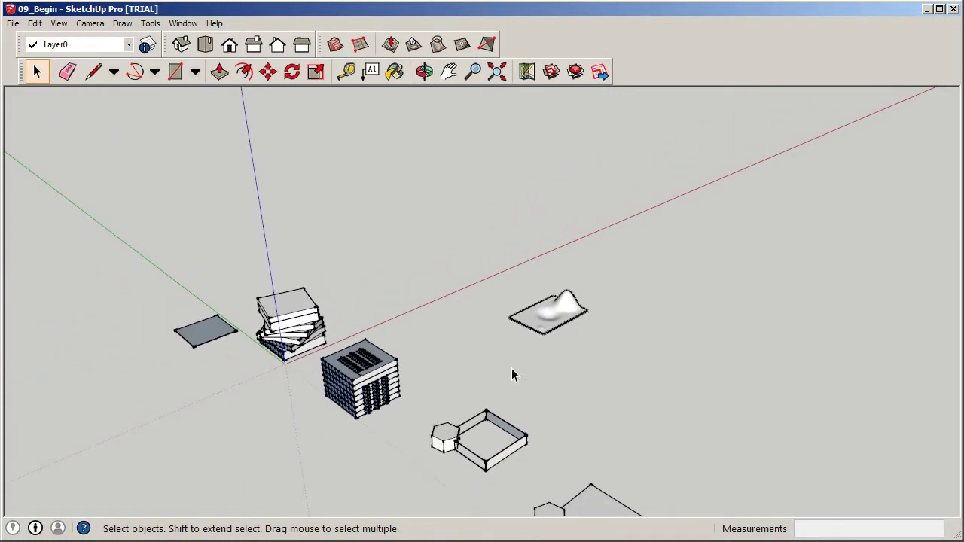
{"action": "scroll", "coordinate": [394, 284], "scroll_direction": "down", "scroll_amount": 2}
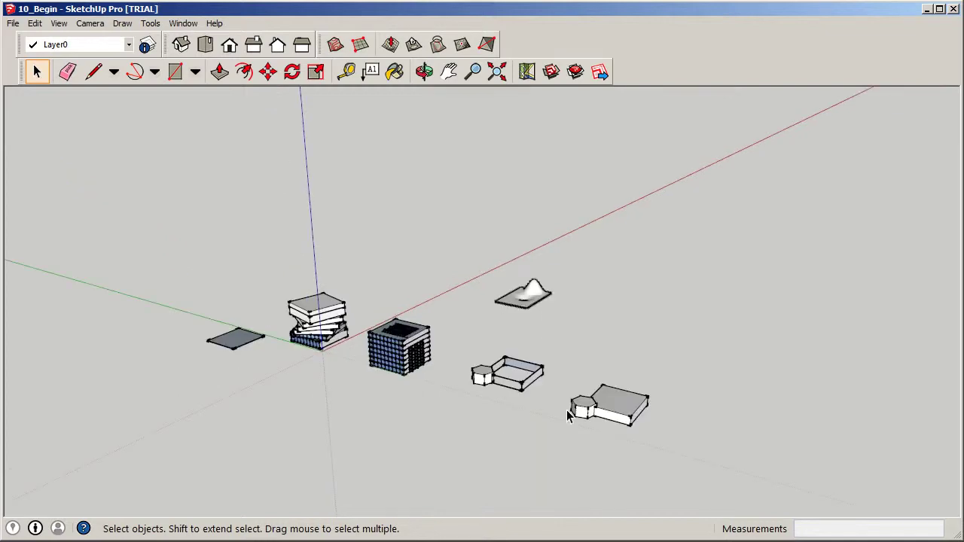
{"action": "scroll", "coordinate": [612, 427], "scroll_direction": "up", "scroll_amount": 2}
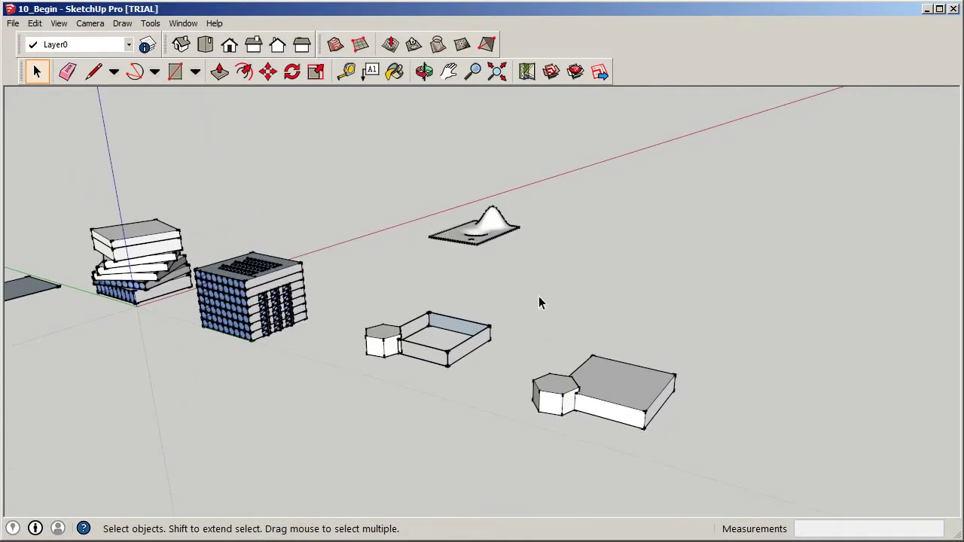
{"action": "scroll", "coordinate": [634, 346], "scroll_direction": "down", "scroll_amount": 1}
{"action": "middle_click_drag", "start_coordinate": [634, 345], "coordinate": [599, 323]}
{"action": "scroll", "coordinate": [572, 330], "scroll_direction": "up", "scroll_amount": 2}
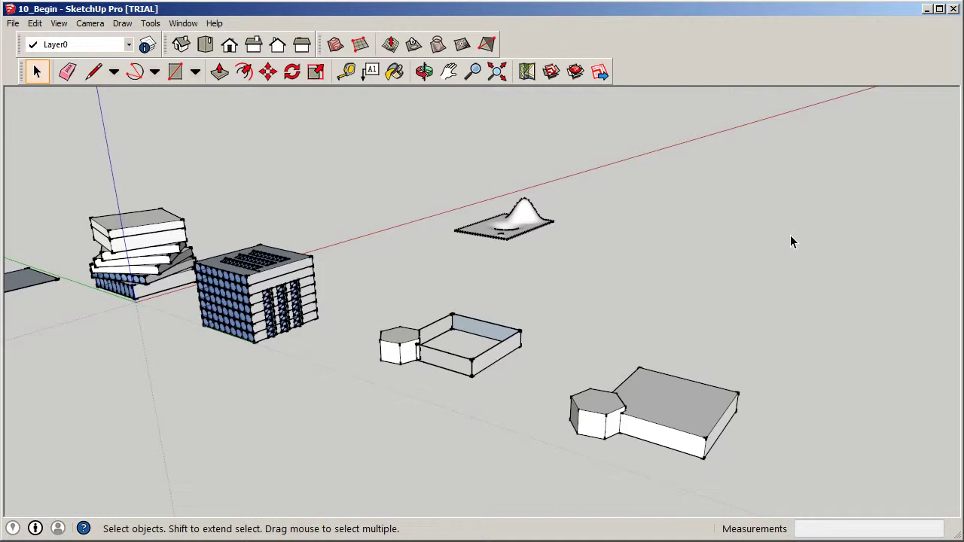
{"action": "scroll", "coordinate": [554, 376], "scroll_direction": "down", "scroll_amount": 2}
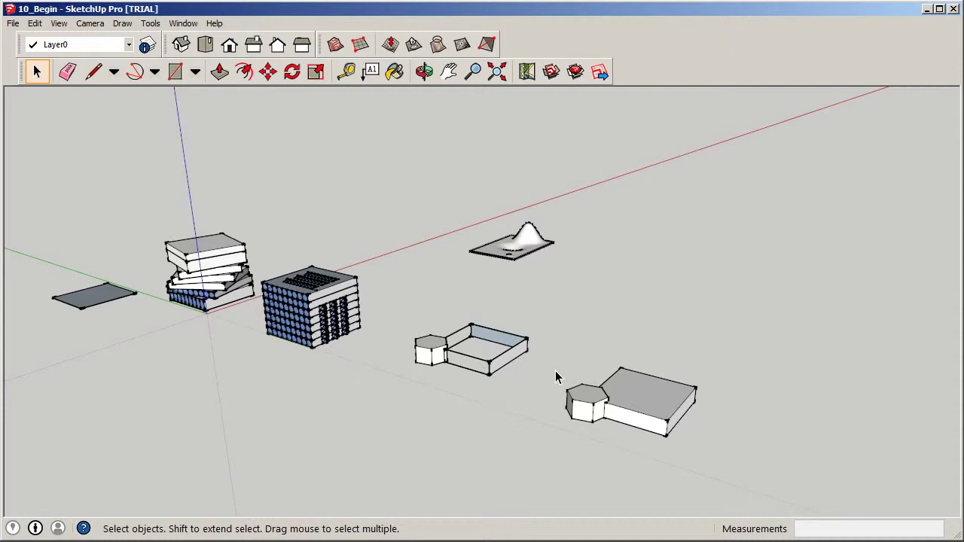
{"action": "middle_click_drag", "start_coordinate": [559, 370], "coordinate": [392, 413]}
{"action": "scroll", "coordinate": [185, 367], "scroll_direction": "down", "scroll_amount": 1}
{"action": "scroll", "coordinate": [614, 361], "scroll_direction": "up", "scroll_amount": 3}
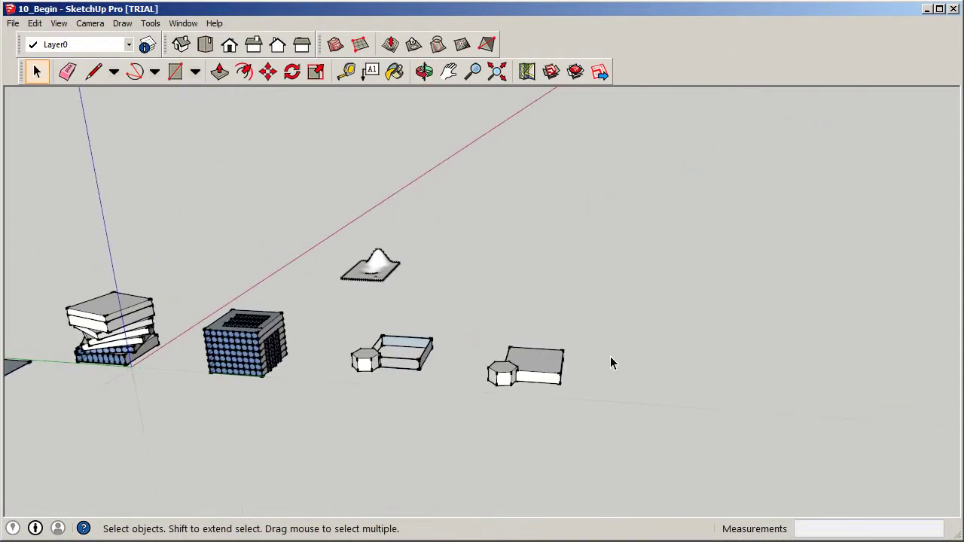
{"action": "scroll", "coordinate": [595, 256], "scroll_direction": "up", "scroll_amount": 3}
{"action": "middle_click_drag", "start_coordinate": [491, 254], "coordinate": [543, 274]}
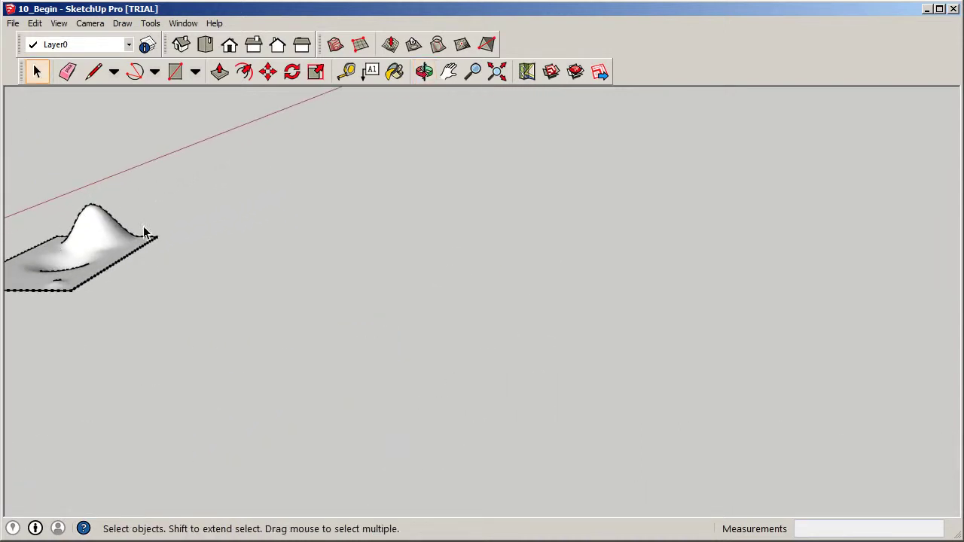
{"action": "scroll", "coordinate": [134, 259], "scroll_direction": "down", "scroll_amount": 1}
{"action": "scroll", "coordinate": [571, 347], "scroll_direction": "up", "scroll_amount": 2}
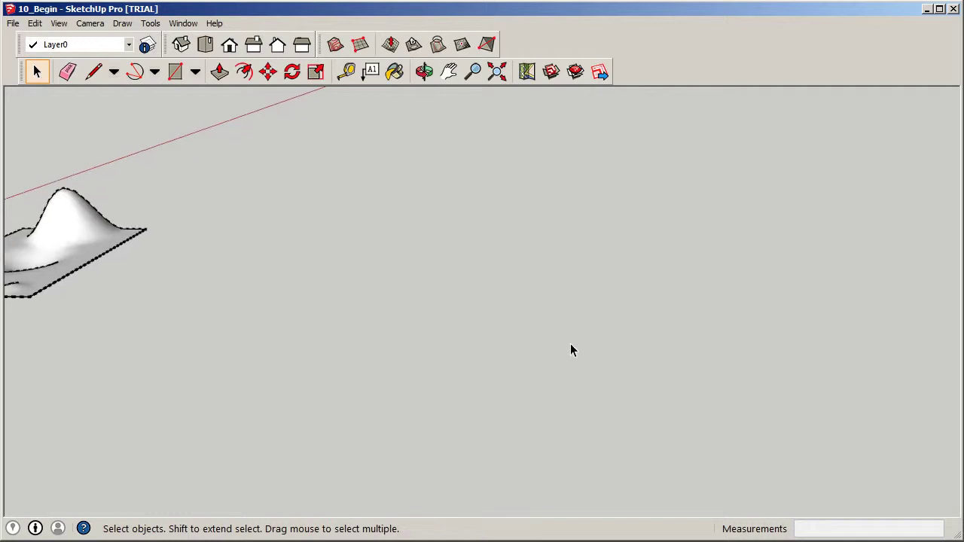
{"action": "middle_click_drag", "start_coordinate": [508, 275], "coordinate": [312, 271]}
{"action": "scroll", "coordinate": [75, 237], "scroll_direction": "down", "scroll_amount": 2}
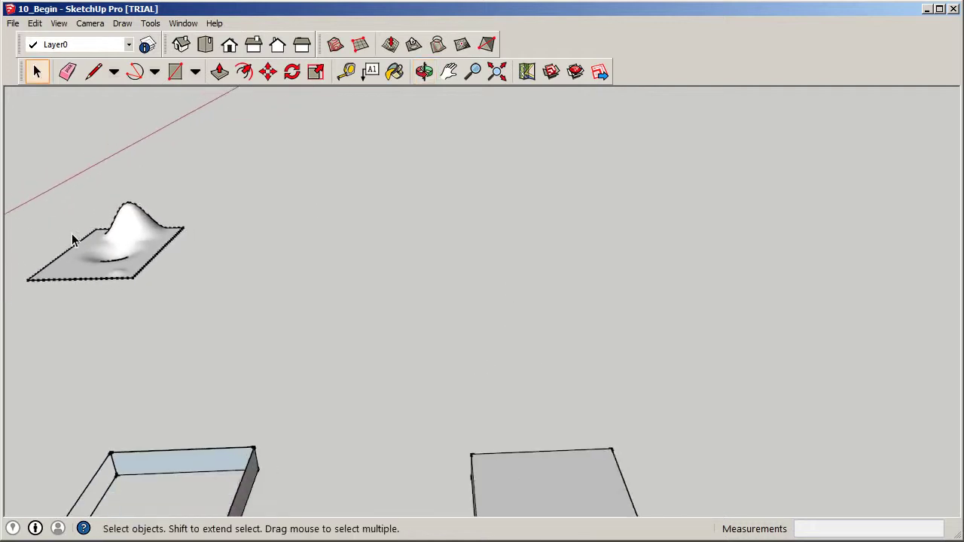
{"action": "scroll", "coordinate": [352, 249], "scroll_direction": "up", "scroll_amount": 1}
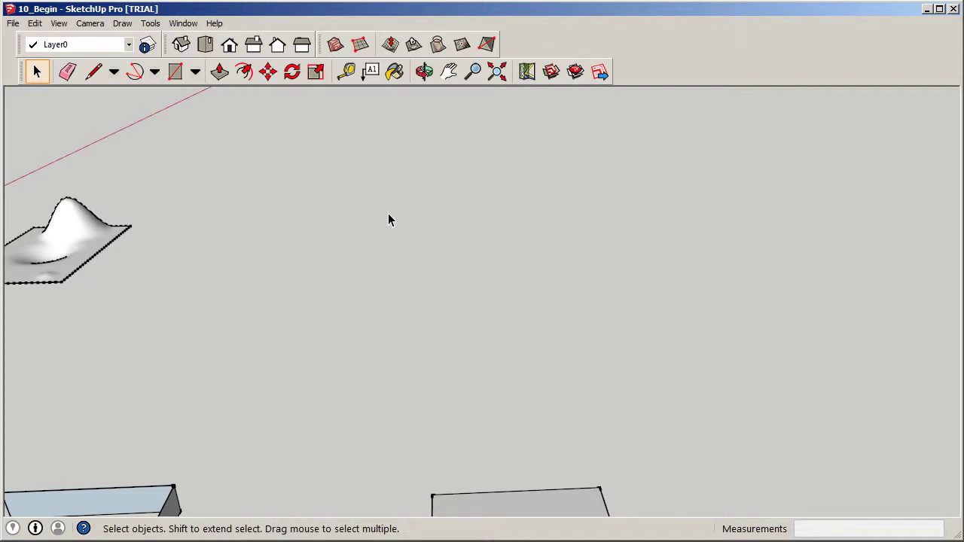
Examine the building's roof and facade trusses up close and the free ground beside the terrain
{"action": "scroll", "coordinate": [531, 244], "scroll_direction": "down", "scroll_amount": 5}
{"action": "scroll", "coordinate": [175, 341], "scroll_direction": "up", "scroll_amount": 4}
{"action": "scroll", "coordinate": [176, 341], "scroll_direction": "up", "scroll_amount": 1}
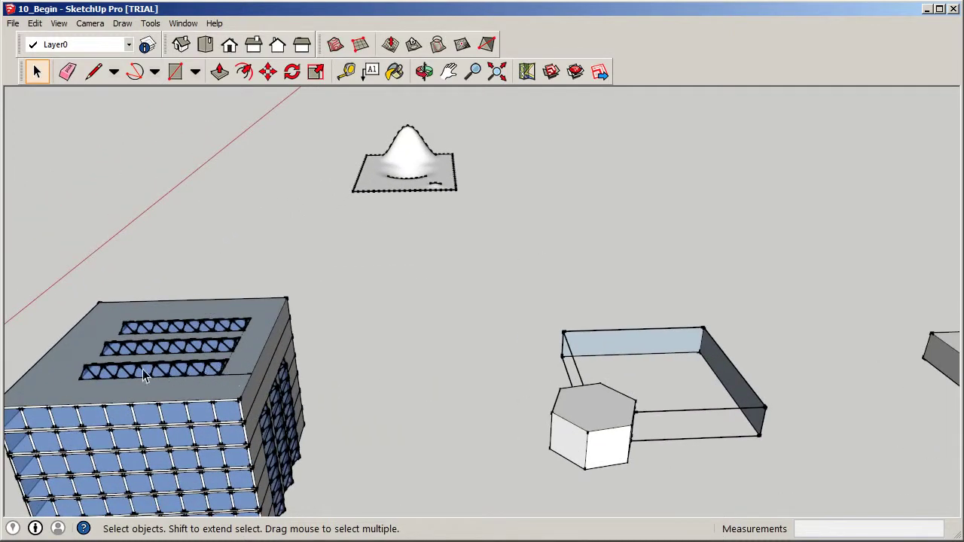
{"action": "scroll", "coordinate": [200, 371], "scroll_direction": "up", "scroll_amount": 2}
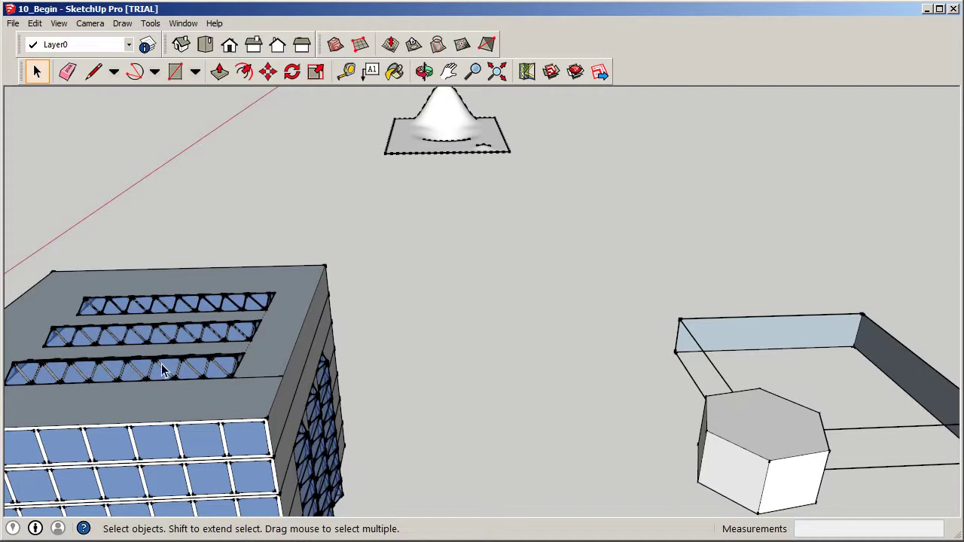
{"action": "scroll", "coordinate": [166, 369], "scroll_direction": "down", "scroll_amount": 3}
{"action": "scroll", "coordinate": [156, 420], "scroll_direction": "down", "scroll_amount": 2}
{"action": "middle_click_drag", "start_coordinate": [555, 254], "coordinate": [501, 272]}
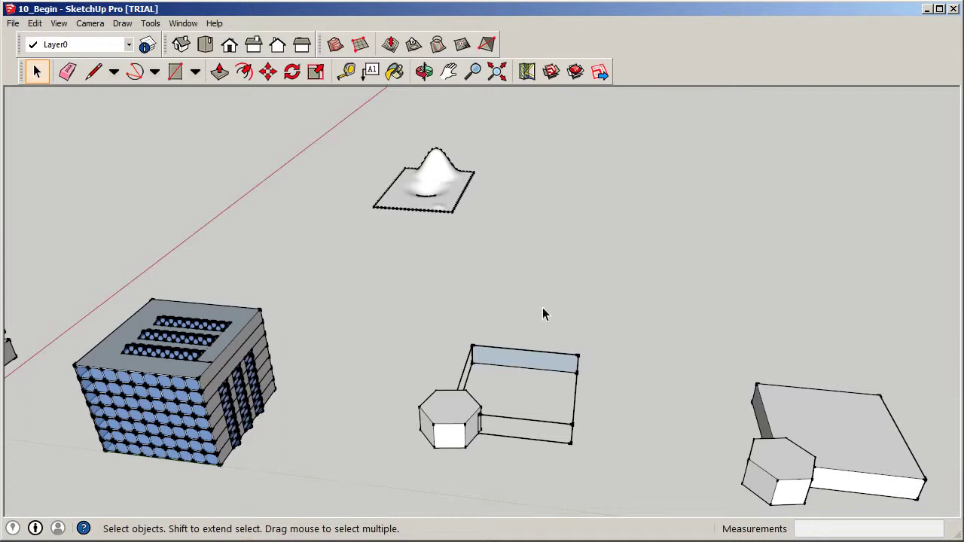
{"action": "scroll", "coordinate": [110, 411], "scroll_direction": "down", "scroll_amount": 1}
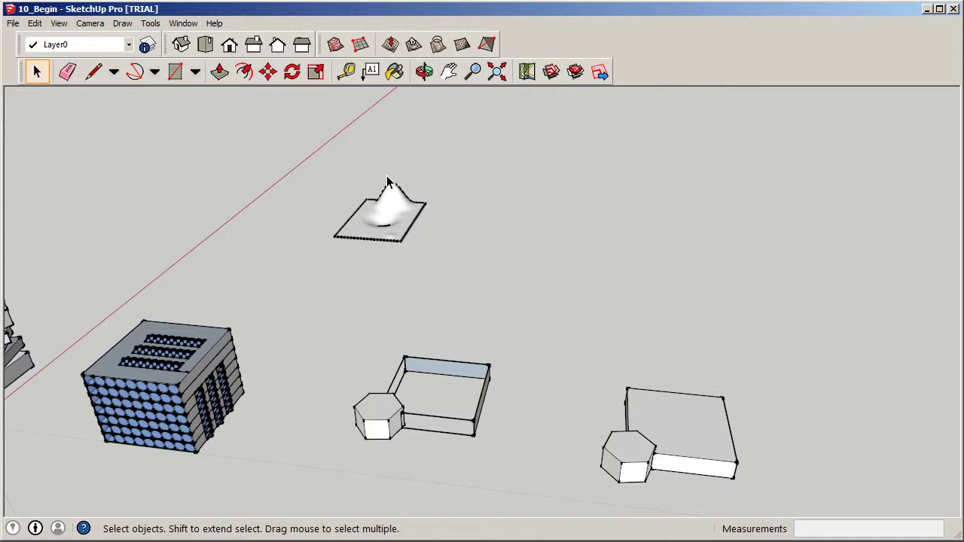
{"action": "mouse_move", "coordinate": [459, 241]}
{"action": "middle_mouse_down"}
{"action": "mouse_move", "coordinate": [485, 233]}
{"action": "mouse_move", "coordinate": [725, 325]}
{"action": "middle_mouse_up"}
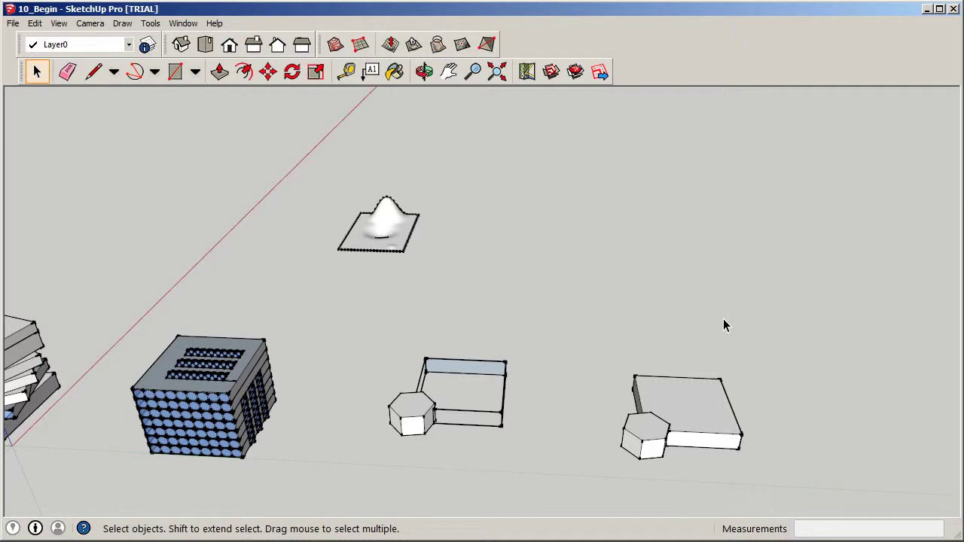
Draw a two-point arc with a chord of about 190' on the empty ground beside the terrain, bulging toward the terrain
{"action": "left_click", "coordinate": [135, 72]}
{"action": "scroll", "coordinate": [536, 228], "scroll_direction": "up", "scroll_amount": 2}
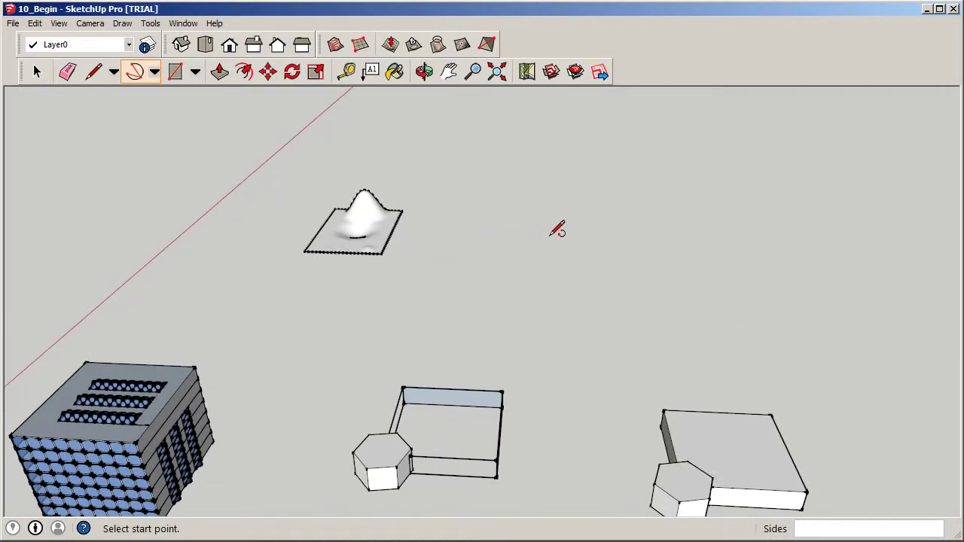
{"action": "left_click", "coordinate": [571, 211]}
{"action": "left_click", "coordinate": [508, 257]}
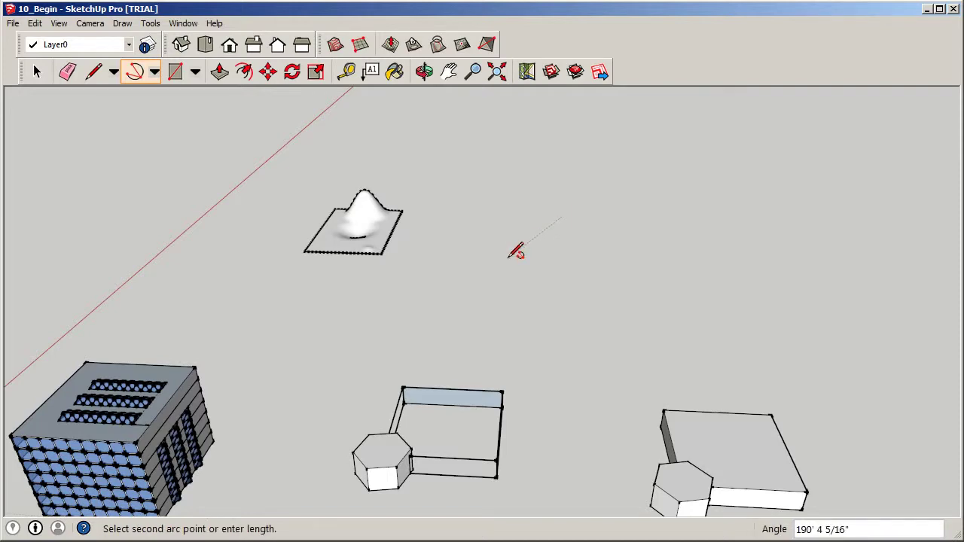
{"action": "left_click", "coordinate": [577, 312]}
{"action": "middle_click_drag", "start_coordinate": [577, 312], "coordinate": [561, 279]}
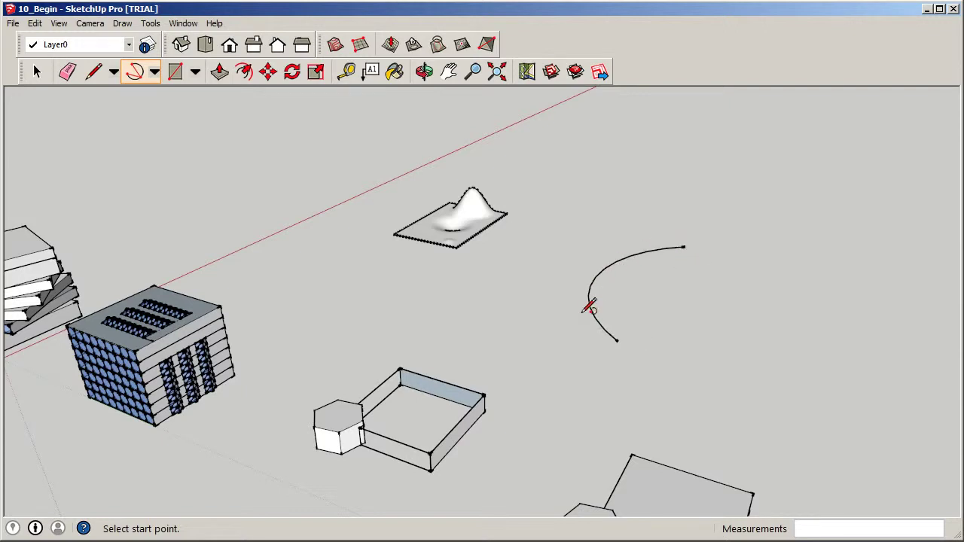
{"action": "left_click", "coordinate": [37, 71]}
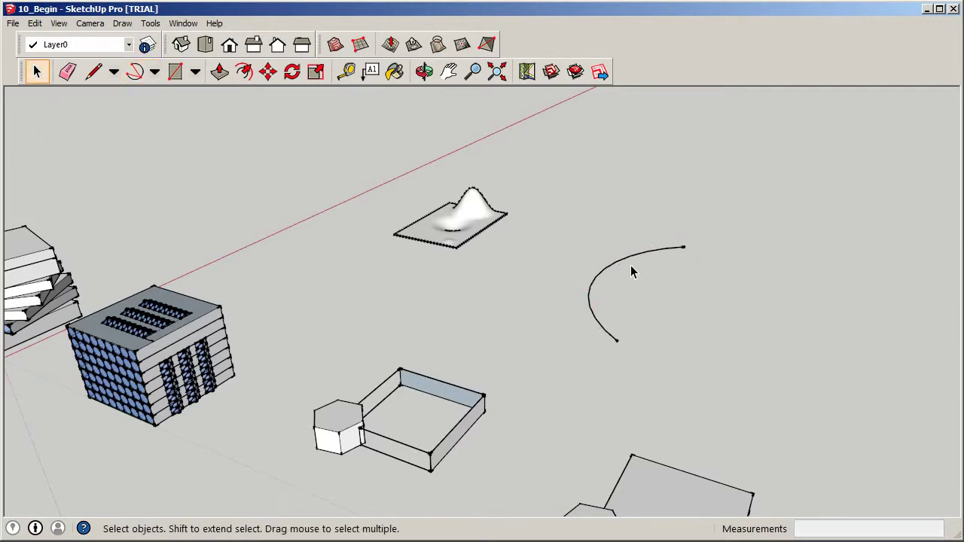
{"action": "middle_click_drag", "start_coordinate": [637, 330], "coordinate": [704, 303]}
{"action": "scroll", "coordinate": [615, 327], "scroll_direction": "up", "scroll_amount": 3}
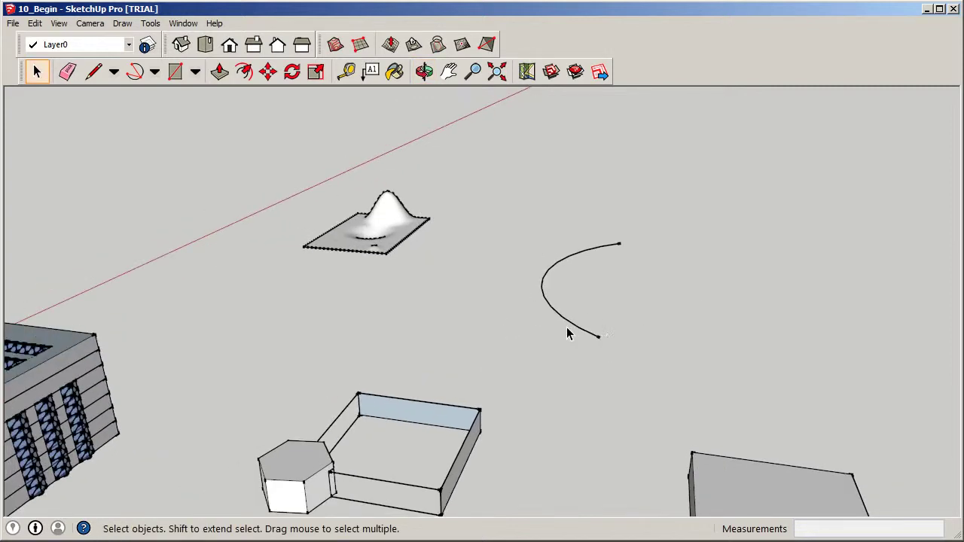
Draw a flat rectangle on the ground close to the open side of the arc
{"action": "left_click", "coordinate": [174, 71]}
{"action": "left_click", "coordinate": [679, 318]}
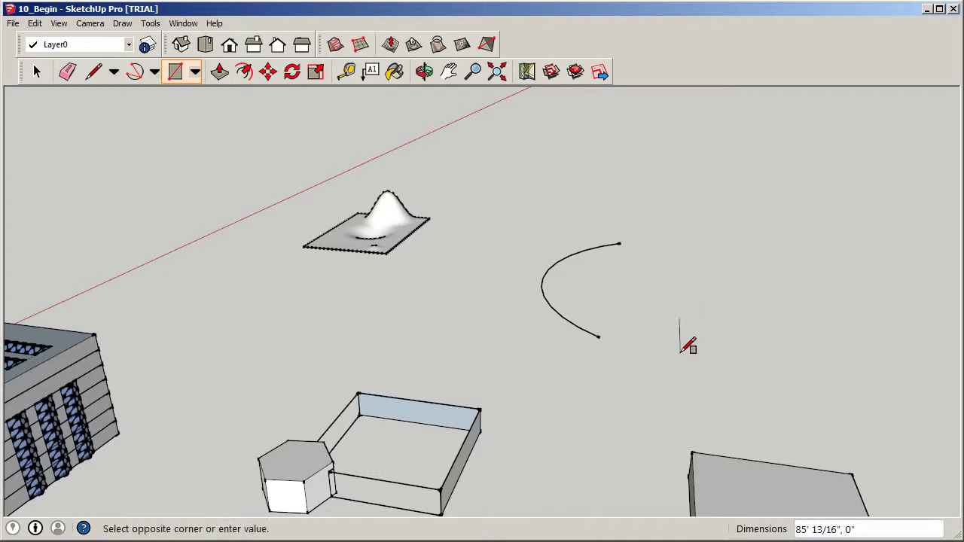
{"action": "left_click", "coordinate": [815, 382]}
{"action": "middle_click_drag", "start_coordinate": [818, 383], "coordinate": [663, 444]}
{"action": "scroll", "coordinate": [660, 329], "scroll_direction": "down", "scroll_amount": 2}
{"action": "middle_click_drag", "start_coordinate": [660, 329], "coordinate": [696, 320]}
{"action": "left_click", "coordinate": [36, 71]}
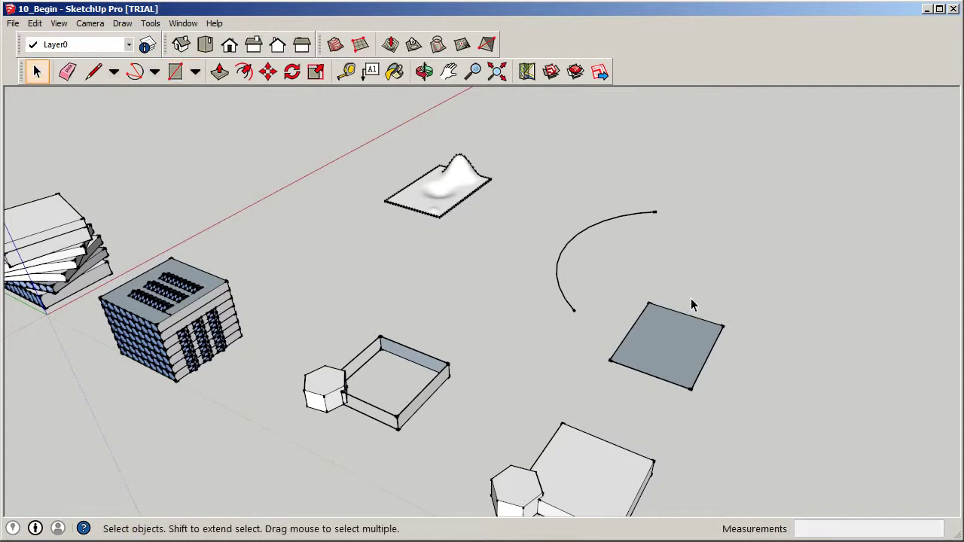
Try to extrude the flat rectangle's face with the Follow Me tool
{"action": "left_click", "coordinate": [672, 328]}
{"action": "middle_click_drag", "start_coordinate": [718, 276], "coordinate": [592, 249]}
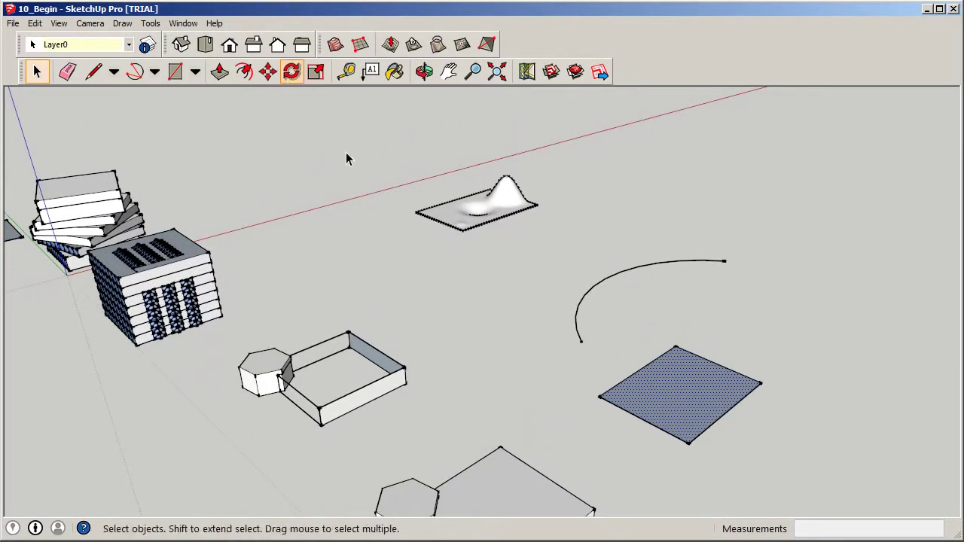
{"action": "scroll", "coordinate": [557, 286], "scroll_direction": "down", "scroll_amount": 2}
{"action": "scroll", "coordinate": [650, 353], "scroll_direction": "up", "scroll_amount": 4}
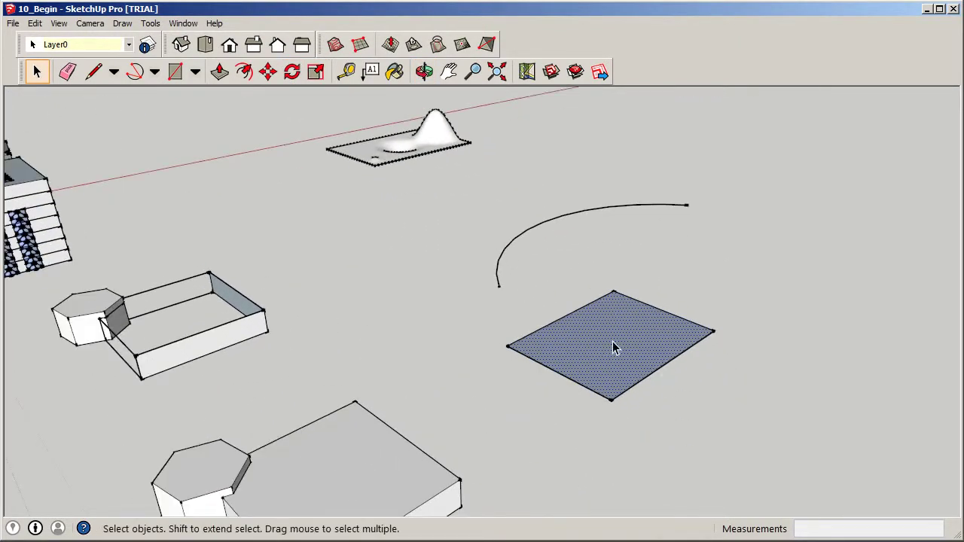
{"action": "left_click", "coordinate": [152, 24]}
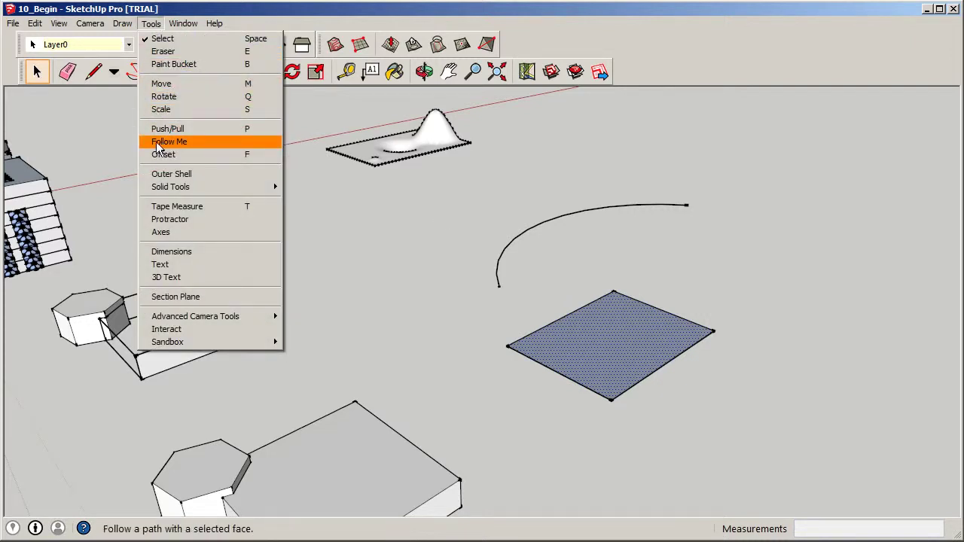
{"action": "left_click", "coordinate": [180, 143]}
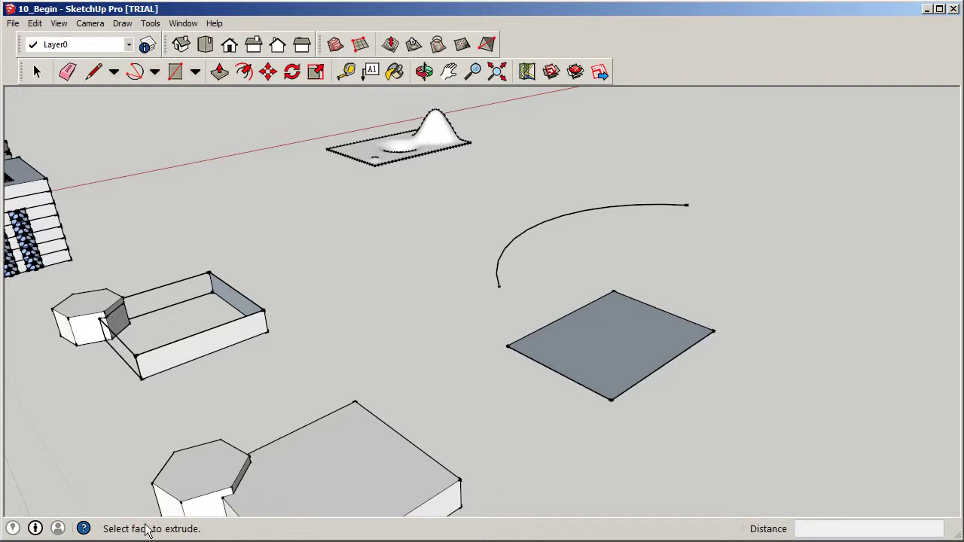
{"action": "left_click_drag", "start_coordinate": [607, 349], "coordinate": [637, 371]}
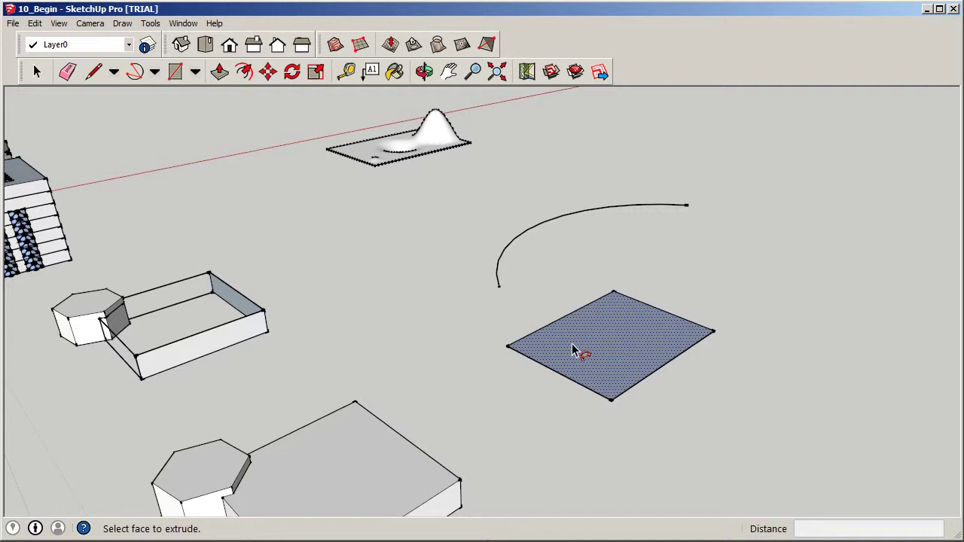
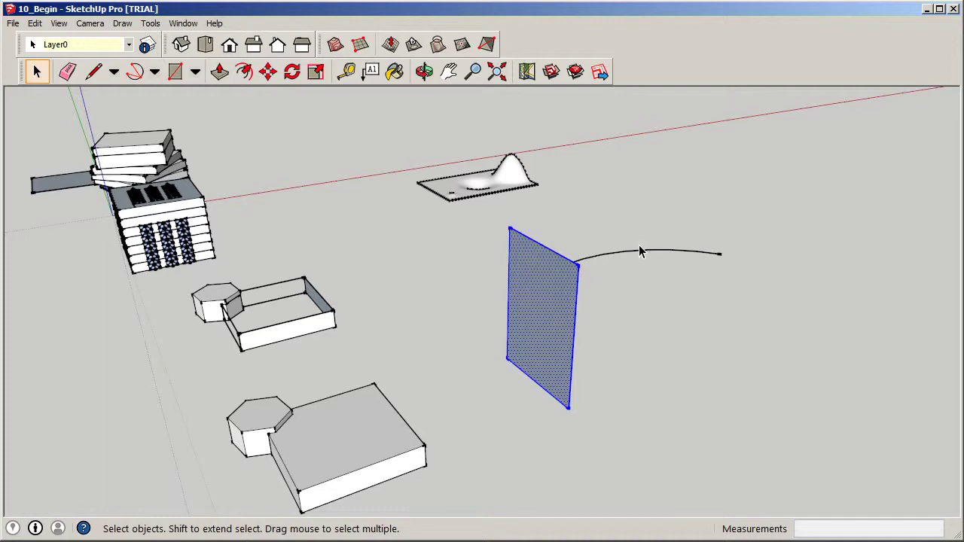
Extrude the vertical rectangle along the full length of the arc with the Follow Me tool
{"action": "middle_click_drag", "start_coordinate": [773, 264], "coordinate": [708, 416]}
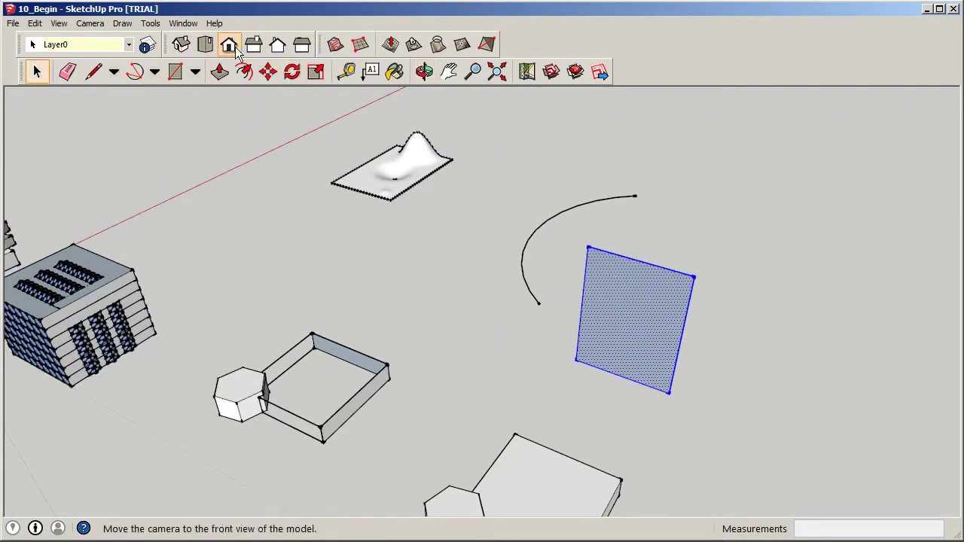
{"action": "left_click", "coordinate": [158, 24]}
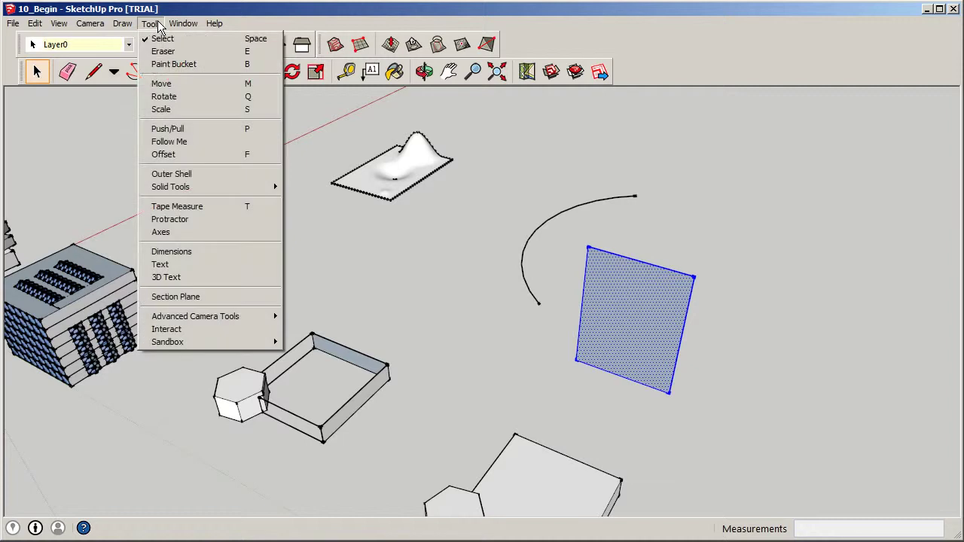
{"action": "left_click", "coordinate": [185, 142]}
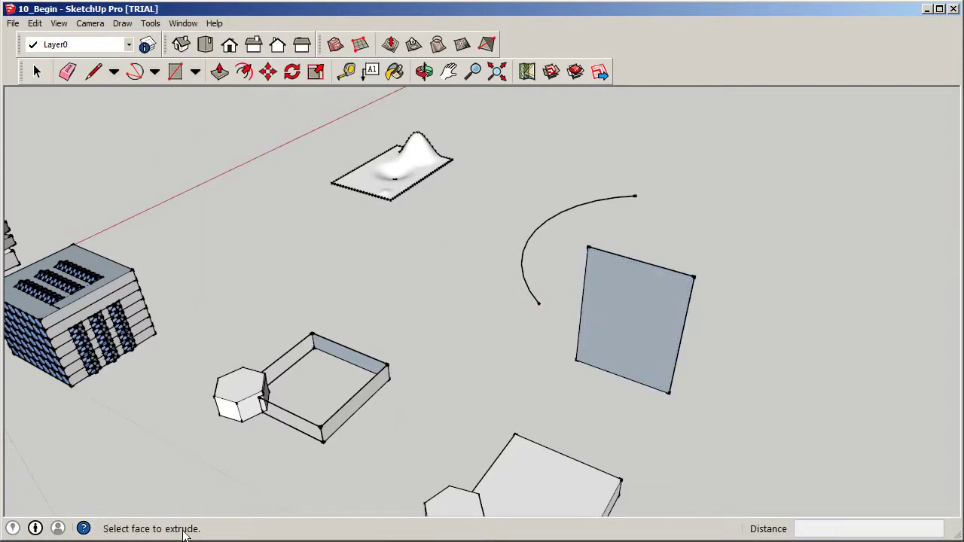
{"action": "left_click_drag", "start_coordinate": [635, 329], "coordinate": [542, 311]}
{"action": "middle_click_drag", "start_coordinate": [545, 244], "coordinate": [517, 431]}
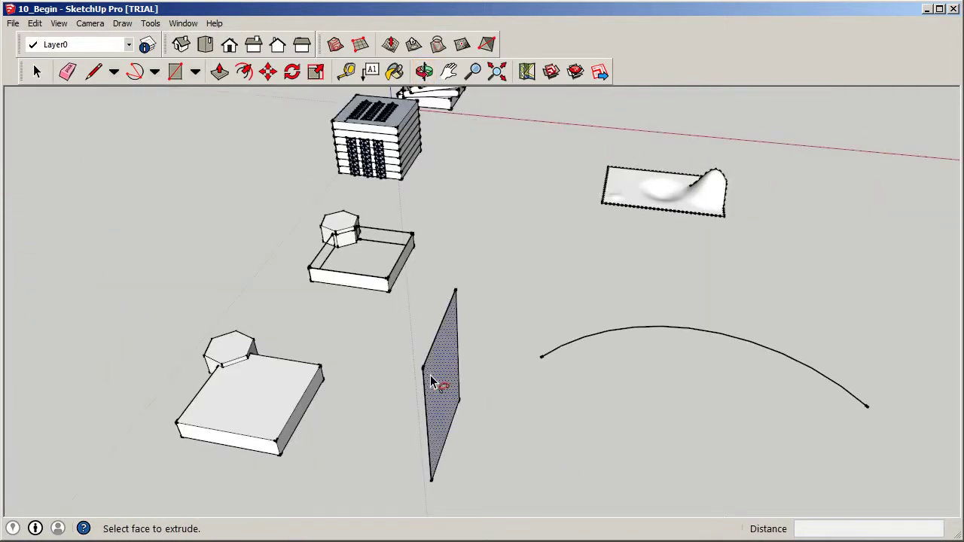
{"action": "middle_click_drag", "start_coordinate": [584, 329], "coordinate": [510, 323]}
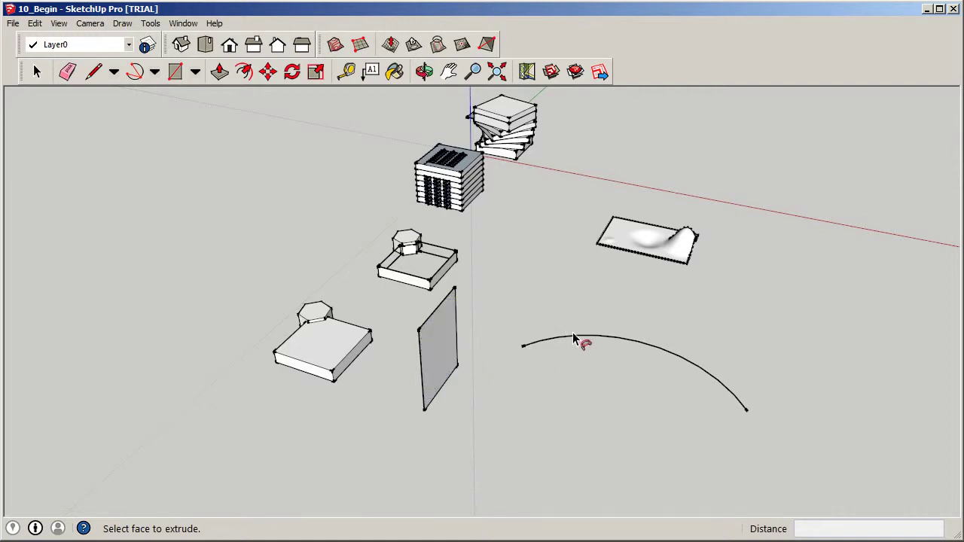
{"action": "middle_click_drag", "start_coordinate": [742, 416], "coordinate": [419, 334]}
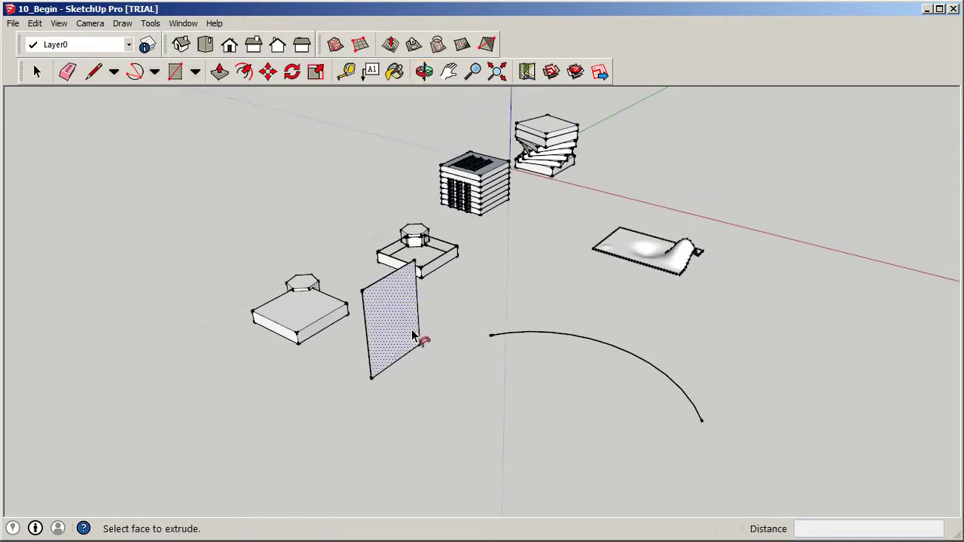
{"action": "scroll", "coordinate": [493, 343], "scroll_direction": "up", "scroll_amount": 4}
{"action": "middle_click_drag", "start_coordinate": [495, 339], "coordinate": [510, 338]}
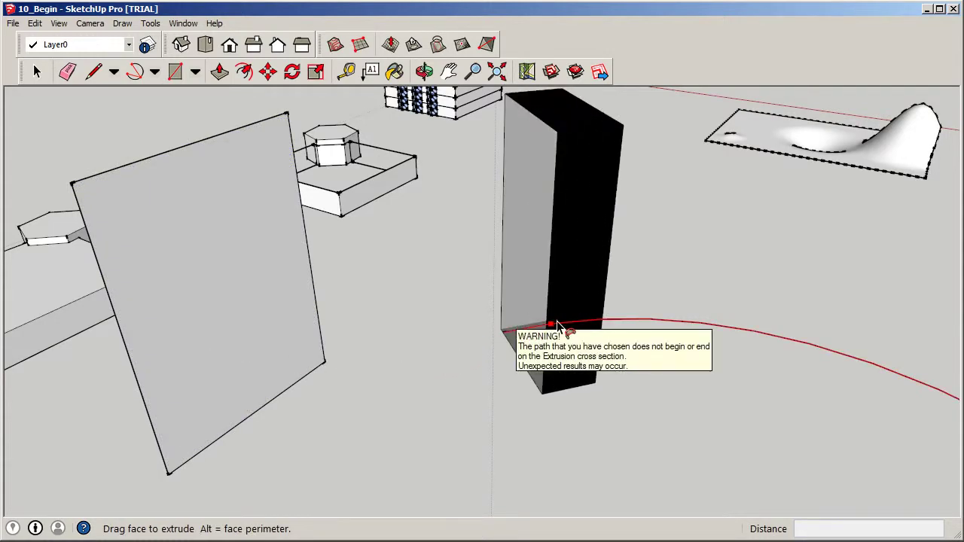
{"action": "scroll", "coordinate": [531, 333], "scroll_direction": "down", "scroll_amount": 4}
{"action": "mouse_move", "coordinate": [584, 322]}
{"action": "left_mouse_down"}
{"action": "mouse_move", "coordinate": [703, 338]}
{"action": "mouse_move", "coordinate": [760, 370]}
{"action": "mouse_move", "coordinate": [819, 422]}
{"action": "mouse_move", "coordinate": [821, 441]}
{"action": "left_mouse_up"}
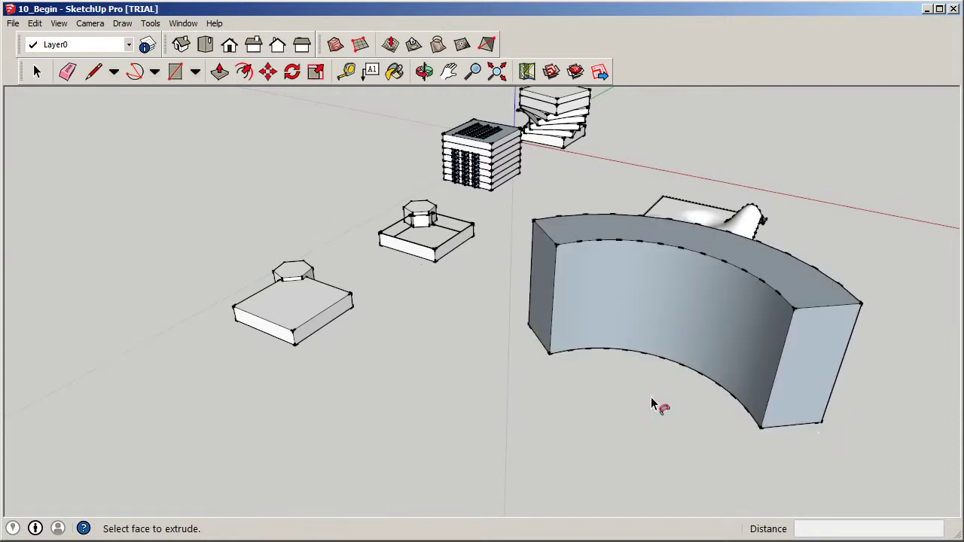
Examine the curved extrusion's top, end faces and bottom corners from several angles
{"action": "middle_click_drag", "start_coordinate": [641, 339], "coordinate": [540, 479]}
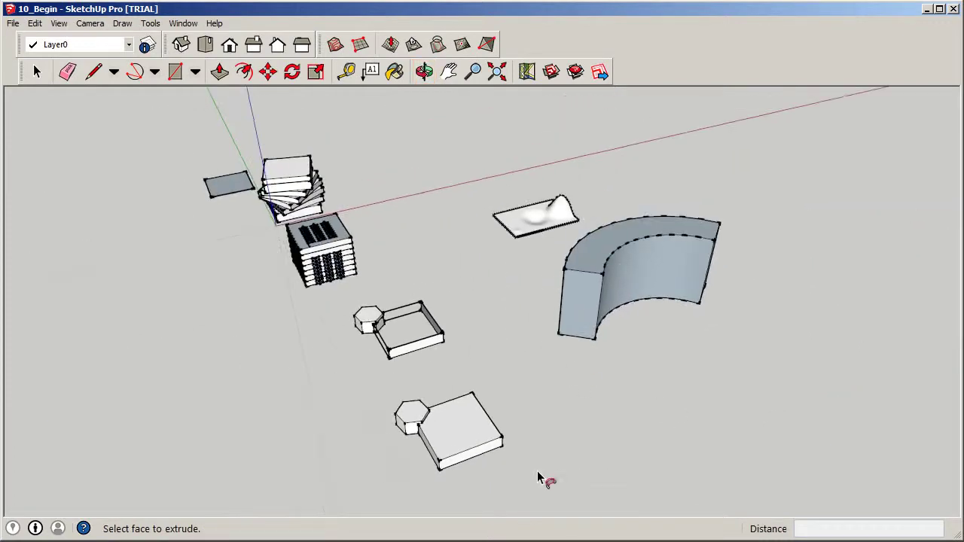
{"action": "scroll", "coordinate": [624, 263], "scroll_direction": "up", "scroll_amount": 3}
{"action": "middle_click_drag", "start_coordinate": [625, 263], "coordinate": [748, 315]}
{"action": "left_click", "coordinate": [36, 72]}
{"action": "middle_click_drag", "start_coordinate": [572, 377], "coordinate": [586, 415]}
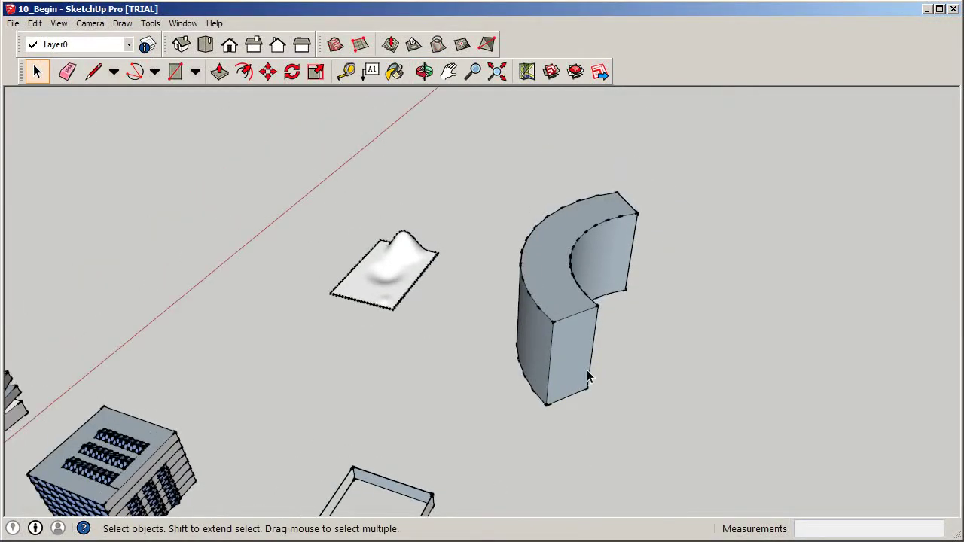
{"action": "middle_click_drag", "start_coordinate": [595, 322], "coordinate": [614, 423]}
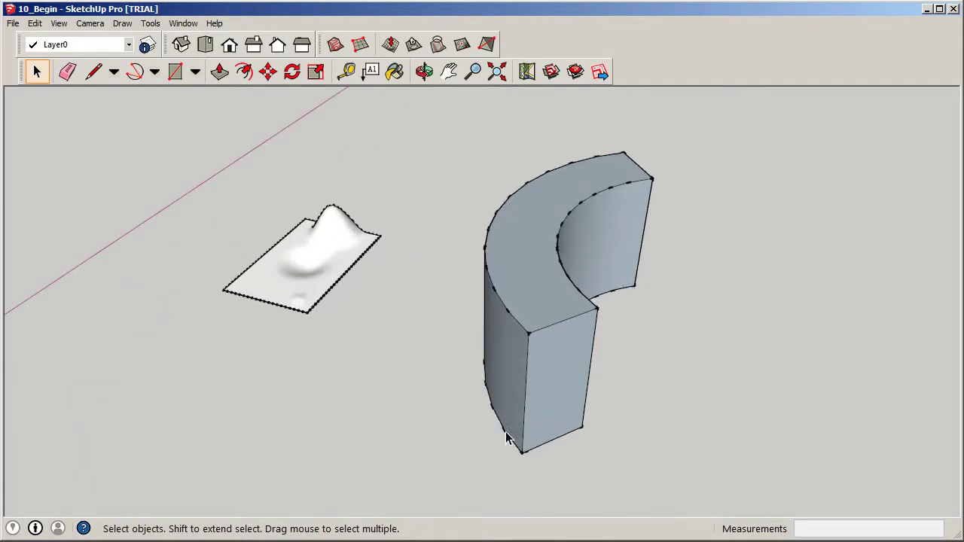
{"action": "middle_click_drag", "start_coordinate": [363, 410], "coordinate": [487, 327]}
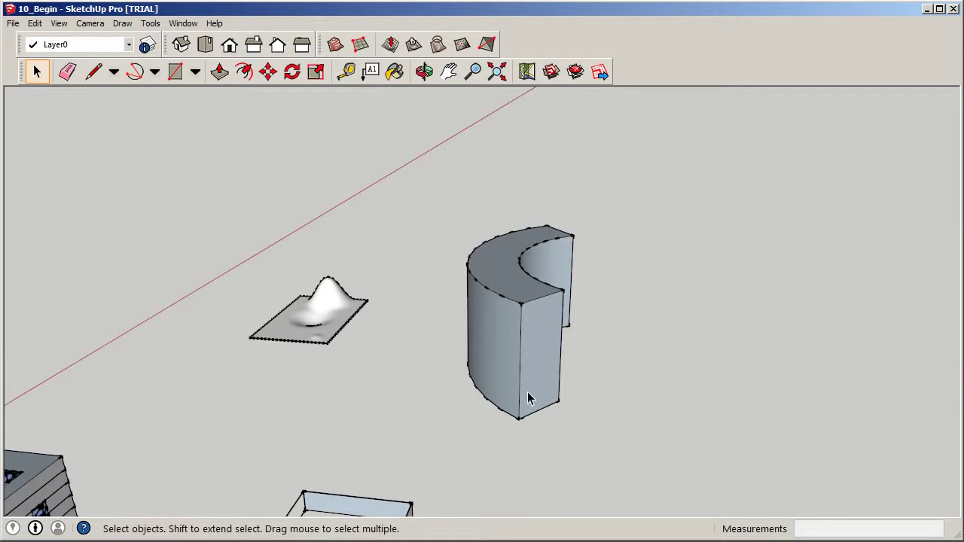
{"action": "scroll", "coordinate": [528, 398], "scroll_direction": "up", "scroll_amount": 1}
{"action": "scroll", "coordinate": [528, 399], "scroll_direction": "down", "scroll_amount": 1}
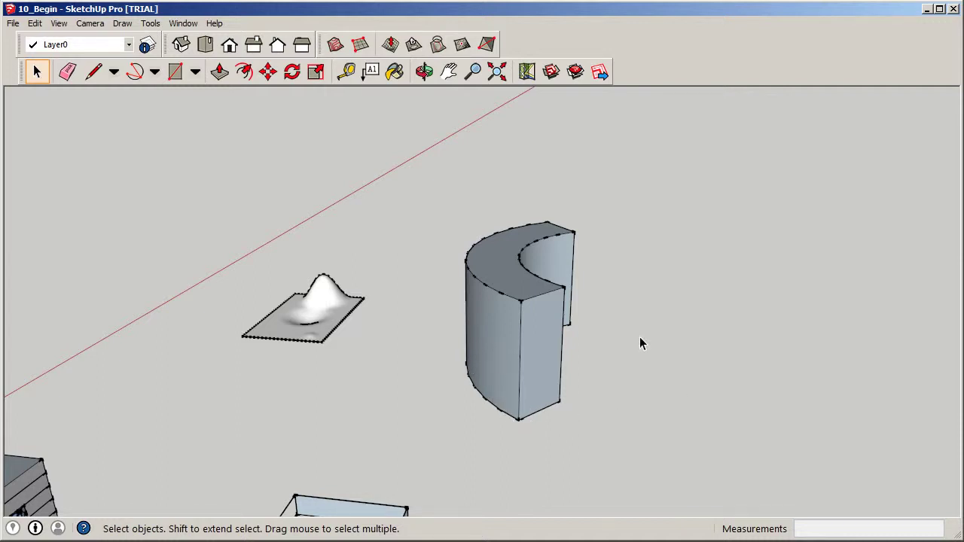
Place a guide point 15' above the outer bottom corner of the curved solid's end face
{"action": "left_click", "coordinate": [346, 72]}
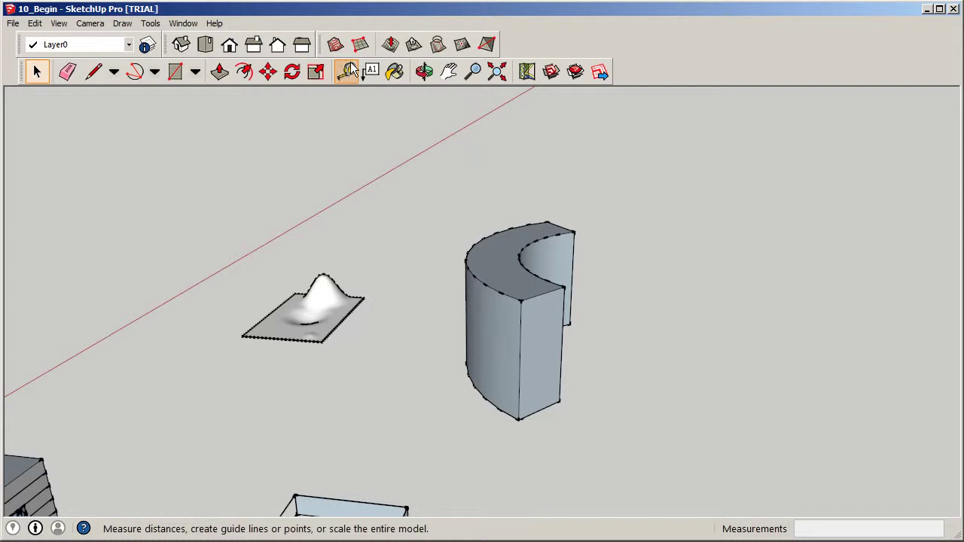
{"action": "scroll", "coordinate": [506, 407], "scroll_direction": "up", "scroll_amount": 6}
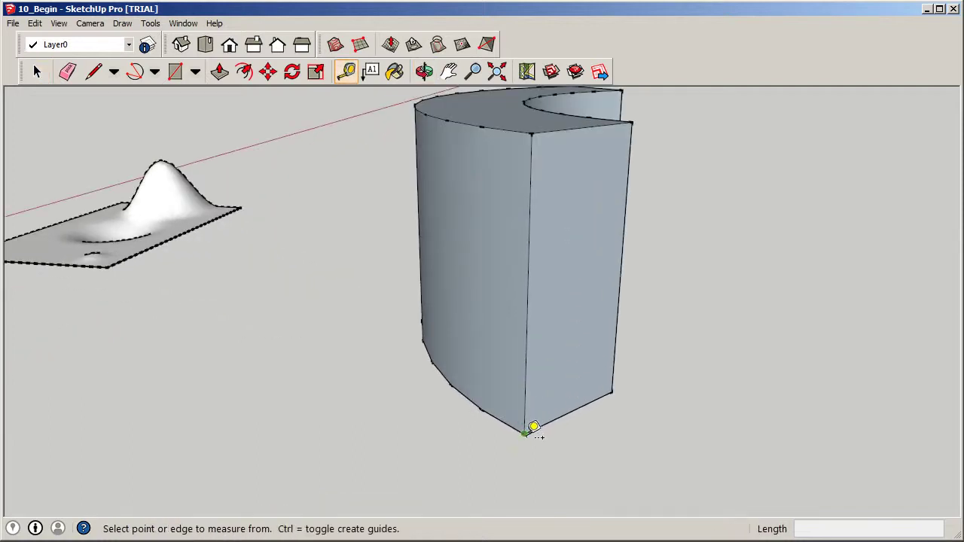
{"action": "left_click", "coordinate": [525, 433]}
{"action": "type", "text": "15'"}
{"action": "key", "text": "Return"}
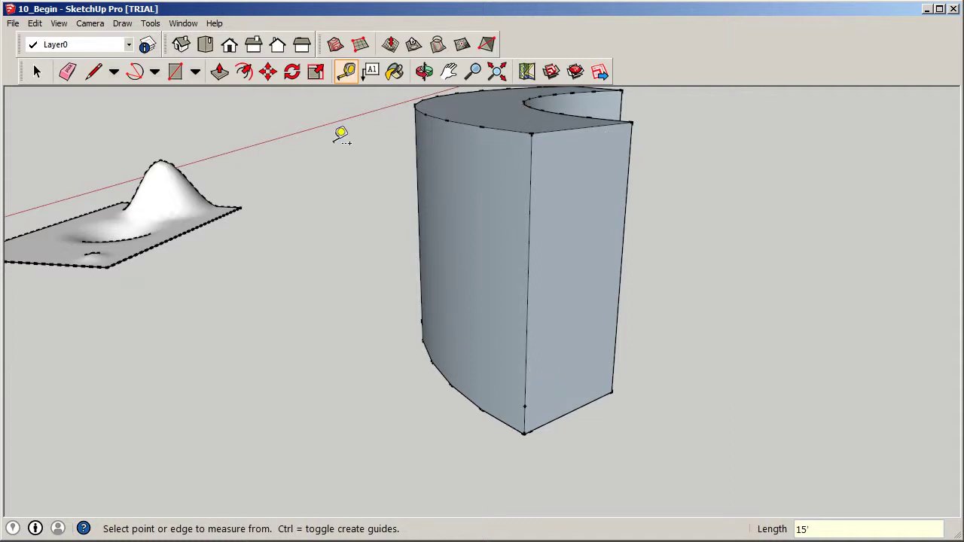
Push the curved solid's top face down to the height of the guide point with Push/Pull
{"action": "left_click", "coordinate": [219, 72]}
{"action": "left_click", "coordinate": [484, 107]}
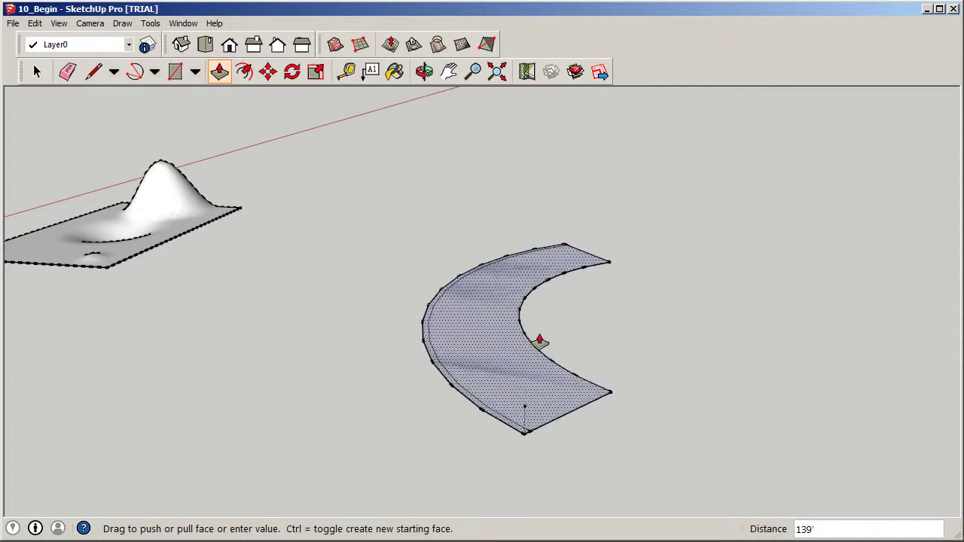
{"action": "left_click", "coordinate": [523, 413]}
{"action": "middle_click_drag", "start_coordinate": [623, 362], "coordinate": [592, 204]}
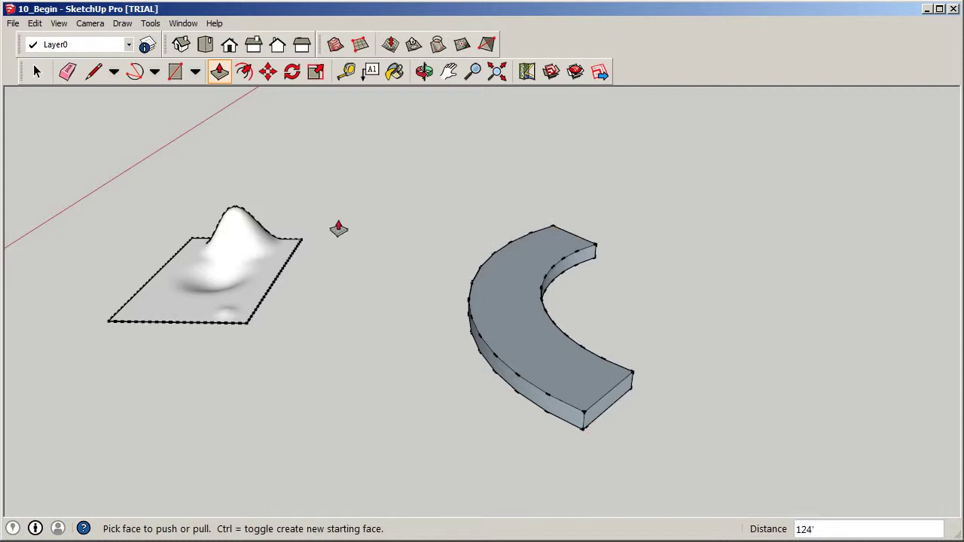
Select the entire curved slab and make it a component, keeping the default component settings
{"action": "left_click", "coordinate": [37, 71]}
{"action": "left_click_drag", "start_coordinate": [424, 164], "coordinate": [752, 456]}
{"action": "right_click", "coordinate": [506, 308]}
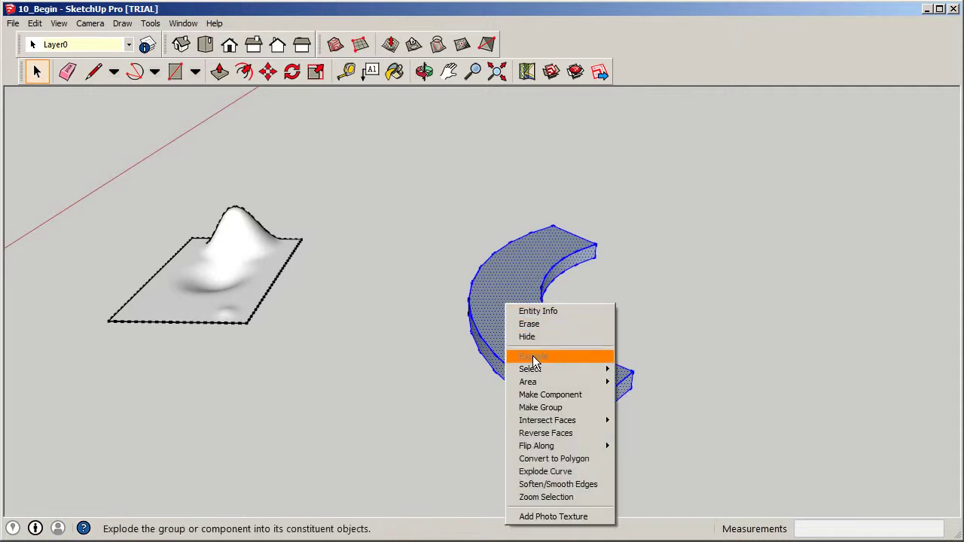
{"action": "left_click", "coordinate": [549, 395]}
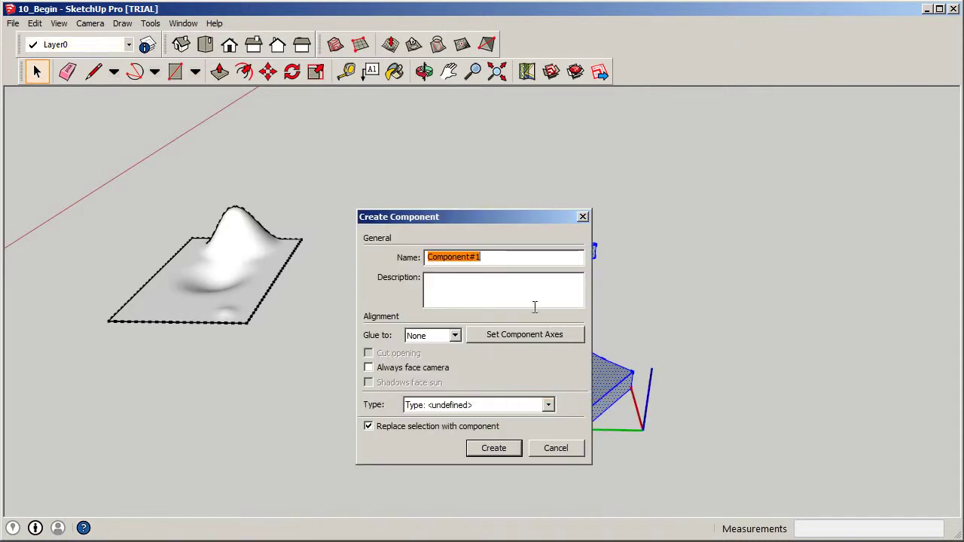
{"action": "left_click", "coordinate": [513, 447]}
{"action": "left_click", "coordinate": [668, 367]}
{"action": "left_click", "coordinate": [505, 308]}
{"action": "right_click", "coordinate": [505, 304]}
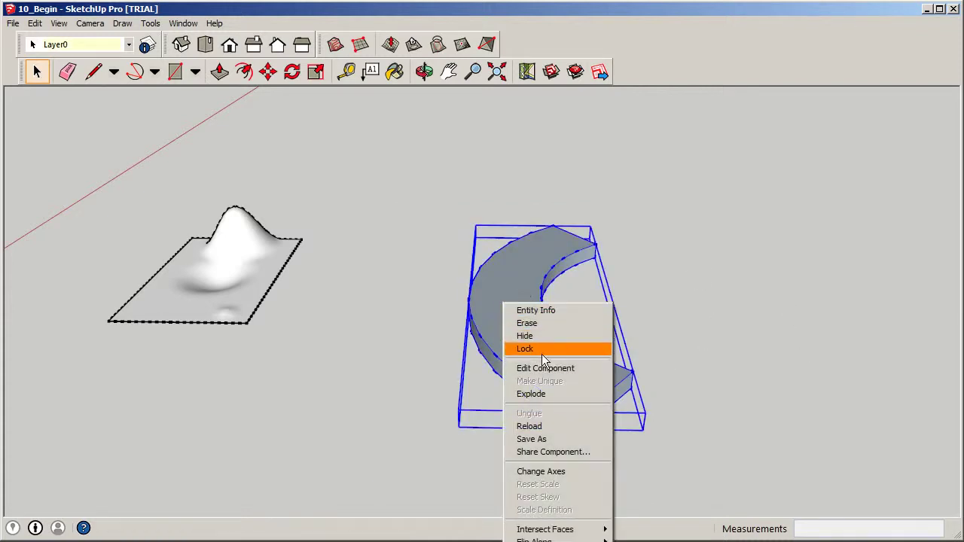
{"action": "left_click", "coordinate": [677, 216]}
Copy the curved component and paste the duplicate on the ground beside its open side
{"action": "middle_click_drag", "start_coordinate": [677, 215], "coordinate": [552, 345]}
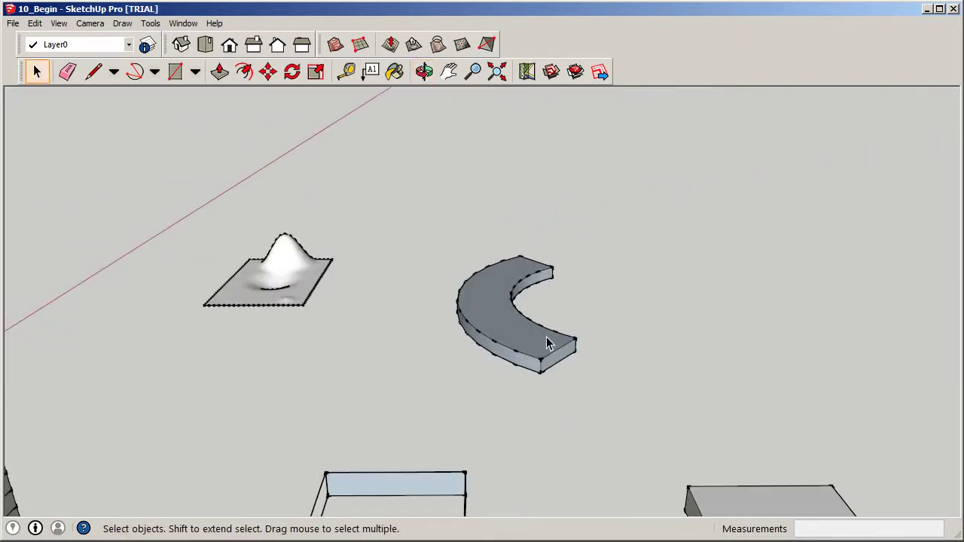
{"action": "scroll", "coordinate": [562, 357], "scroll_direction": "up", "scroll_amount": 2}
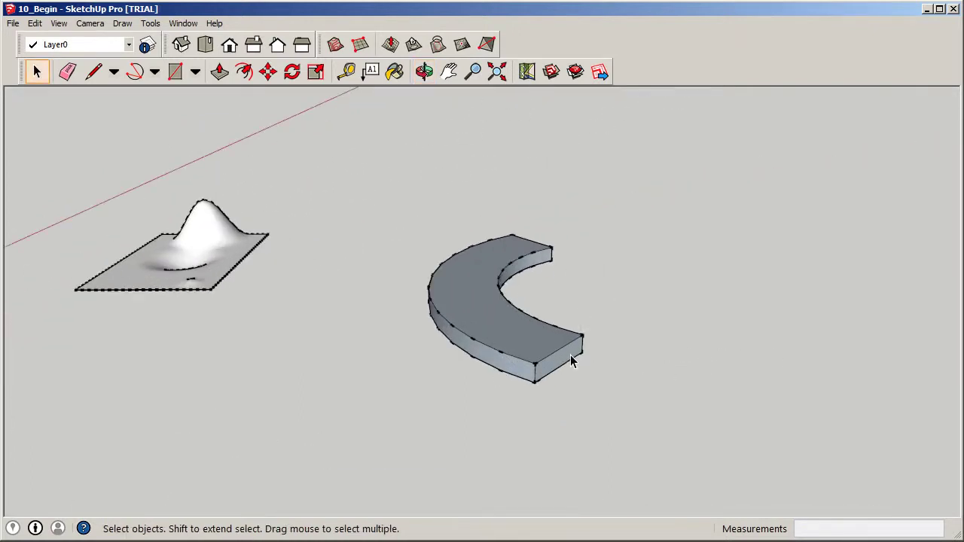
{"action": "scroll", "coordinate": [600, 344], "scroll_direction": "down", "scroll_amount": 2}
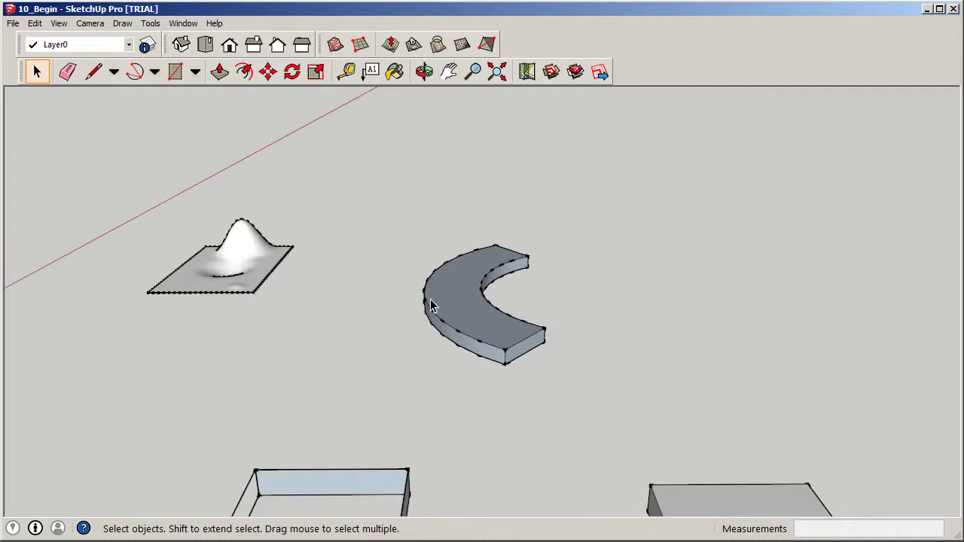
{"action": "scroll", "coordinate": [523, 334], "scroll_direction": "up", "scroll_amount": 3}
{"action": "left_click", "coordinate": [523, 334]}
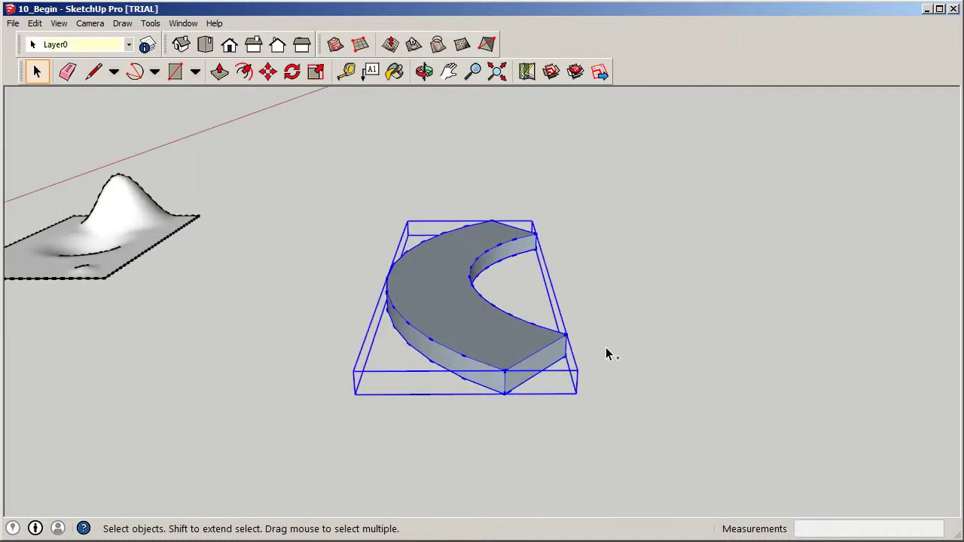
{"action": "key", "text": "ctrl+c"}
{"action": "key", "text": "ctrl+v"}
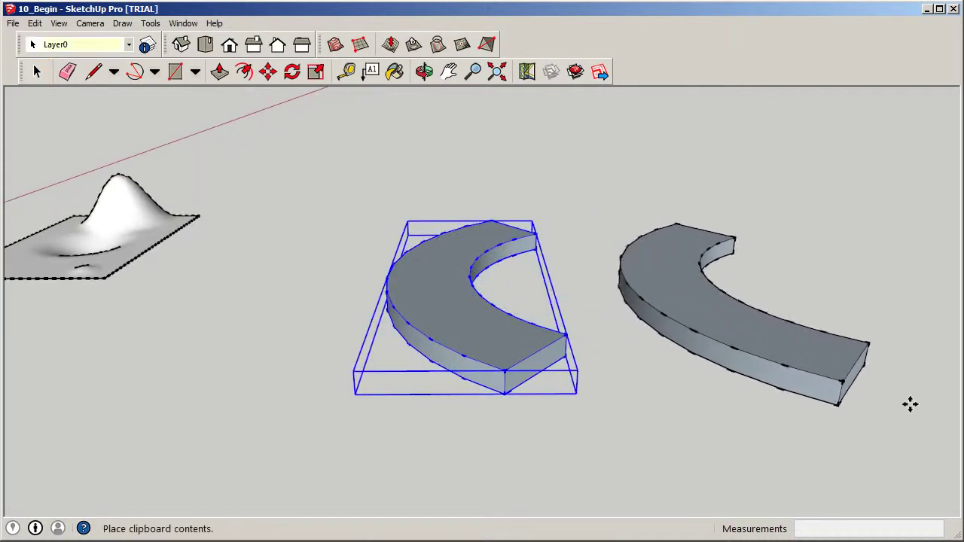
{"action": "left_click", "coordinate": [942, 405]}
Flip the pasted copy along its red and green component axes so that its open side faces the original
{"action": "right_click", "coordinate": [692, 250]}
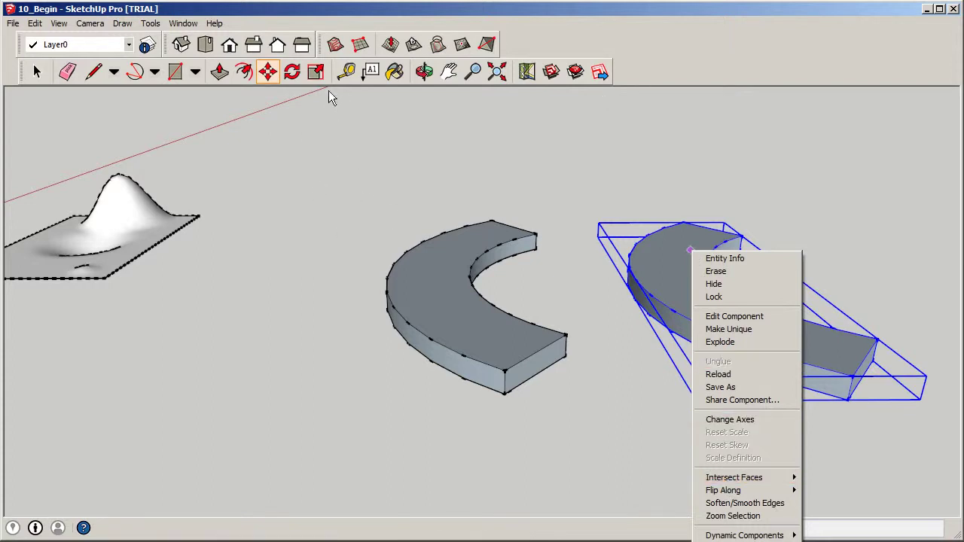
{"action": "mouse_move", "coordinate": [797, 490]}
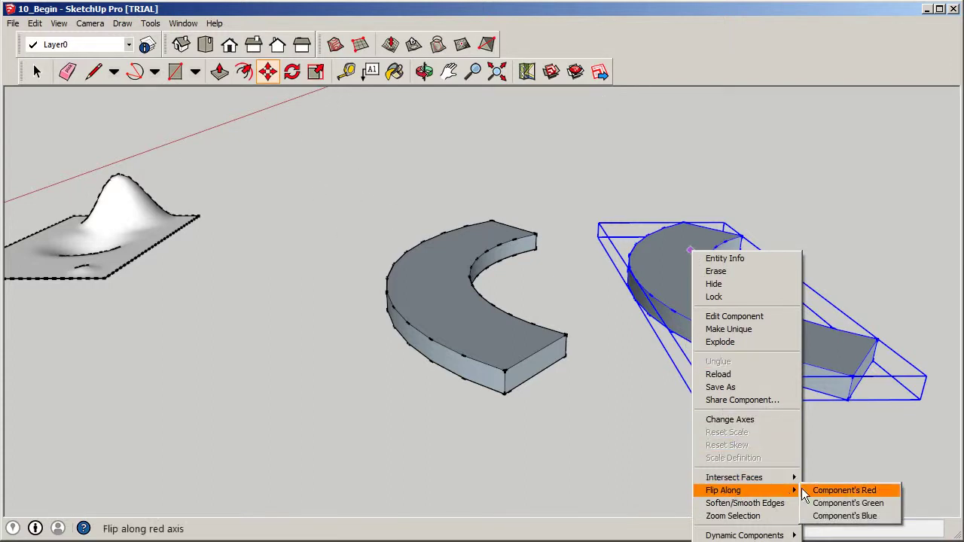
{"action": "left_click", "coordinate": [826, 492]}
{"action": "right_click", "coordinate": [739, 323]}
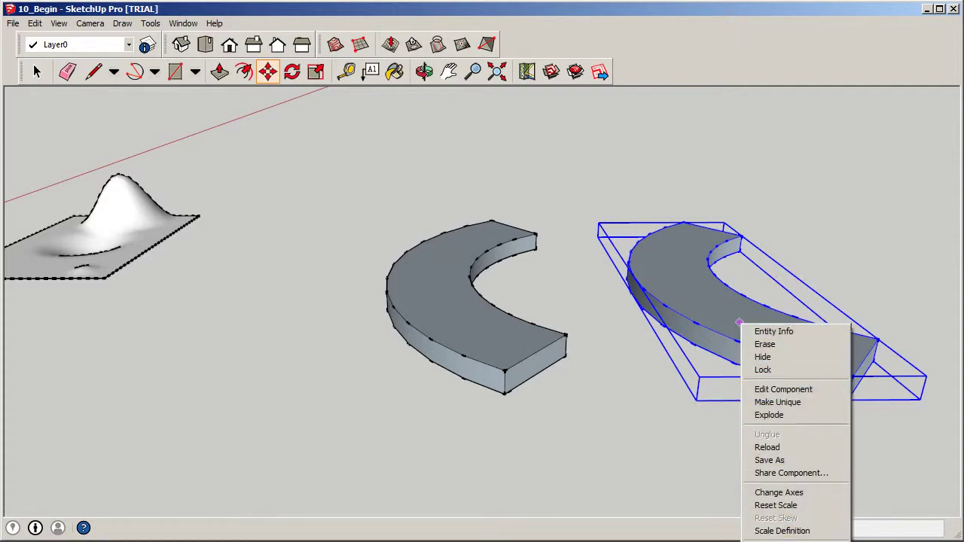
{"action": "left_click", "coordinate": [881, 541]}
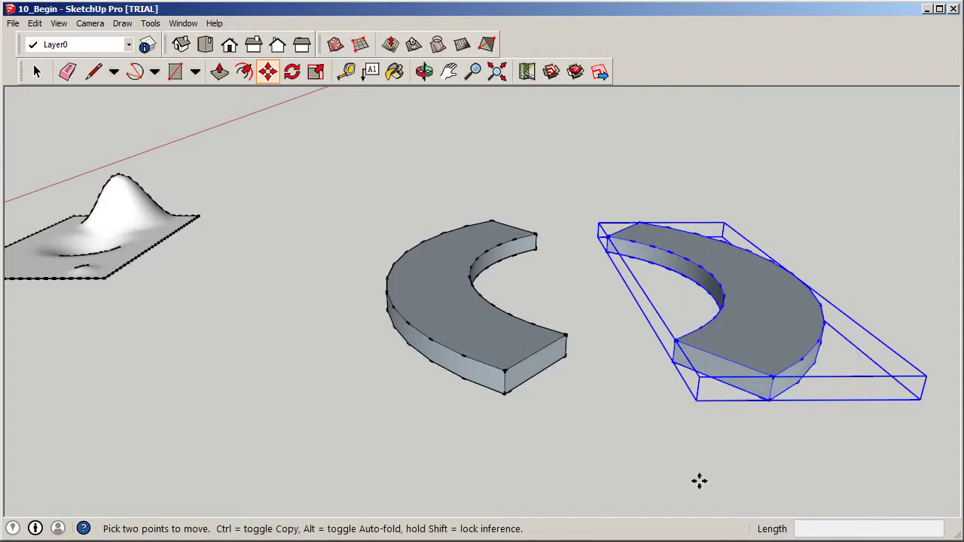
Move the flipped copy by its near inner bottom corner onto the matching corner of the original curved slab
{"action": "scroll", "coordinate": [603, 387], "scroll_direction": "down", "scroll_amount": 6}
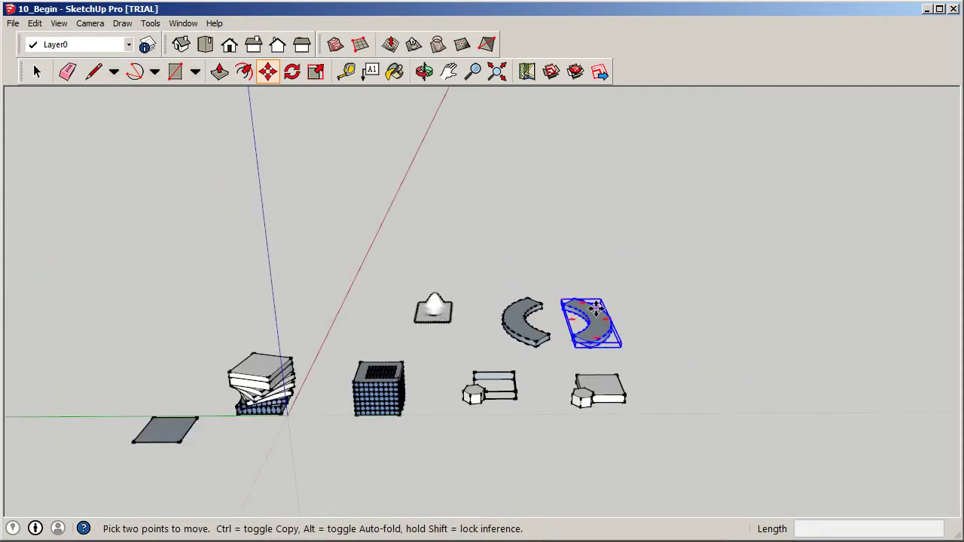
{"action": "scroll", "coordinate": [616, 294], "scroll_direction": "up", "scroll_amount": 5}
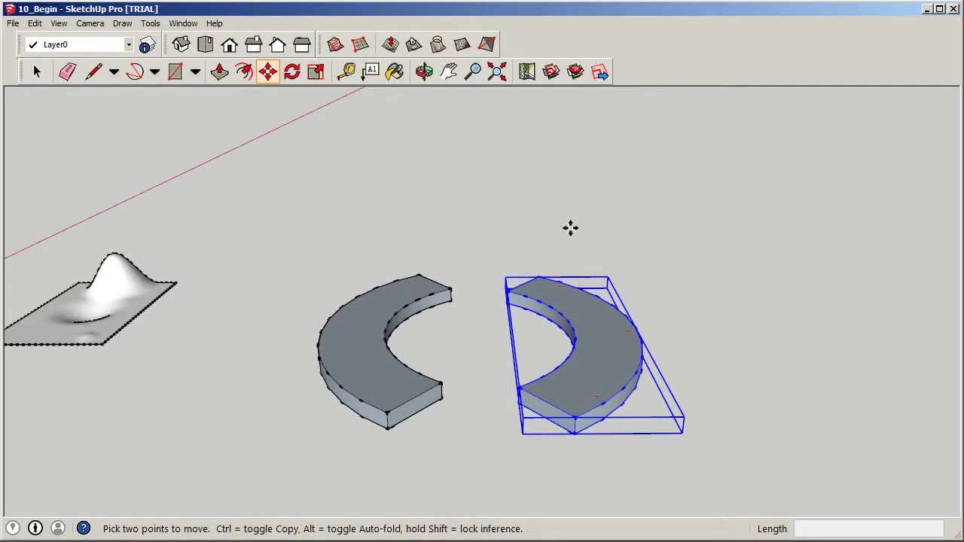
{"action": "middle_click_drag", "start_coordinate": [510, 359], "coordinate": [593, 419]}
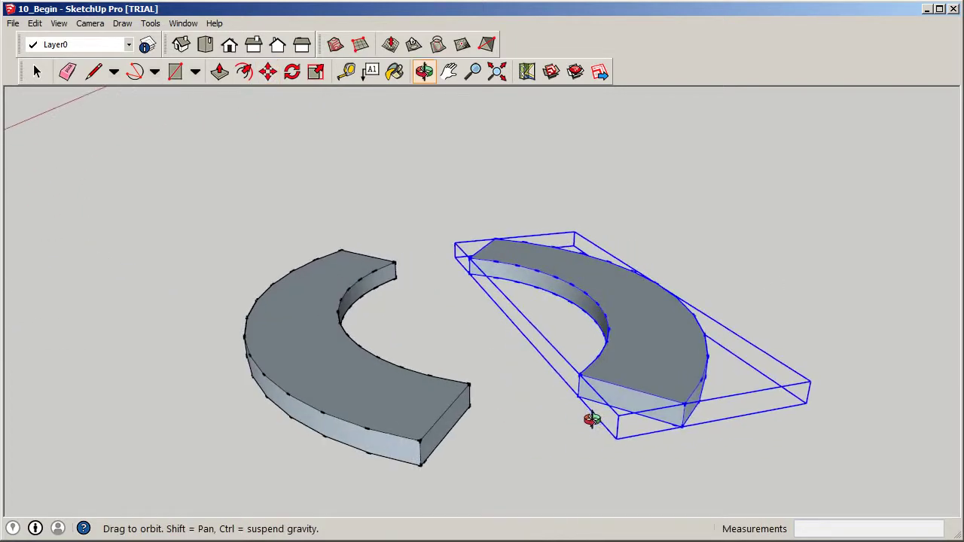
{"action": "left_click", "coordinate": [581, 396]}
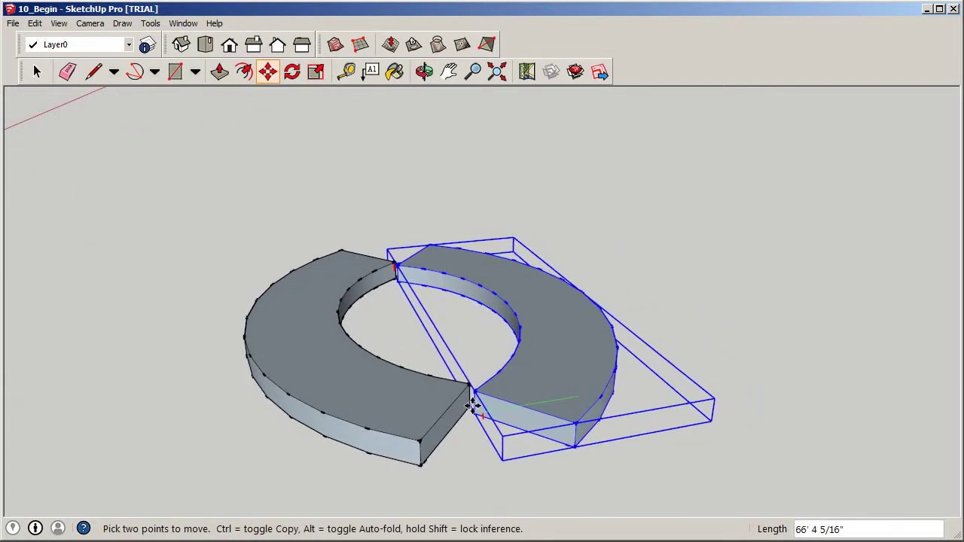
{"action": "scroll", "coordinate": [473, 405], "scroll_direction": "up", "scroll_amount": 5}
{"action": "left_click", "coordinate": [459, 402]}
{"action": "scroll", "coordinate": [631, 345], "scroll_direction": "down", "scroll_amount": 3}
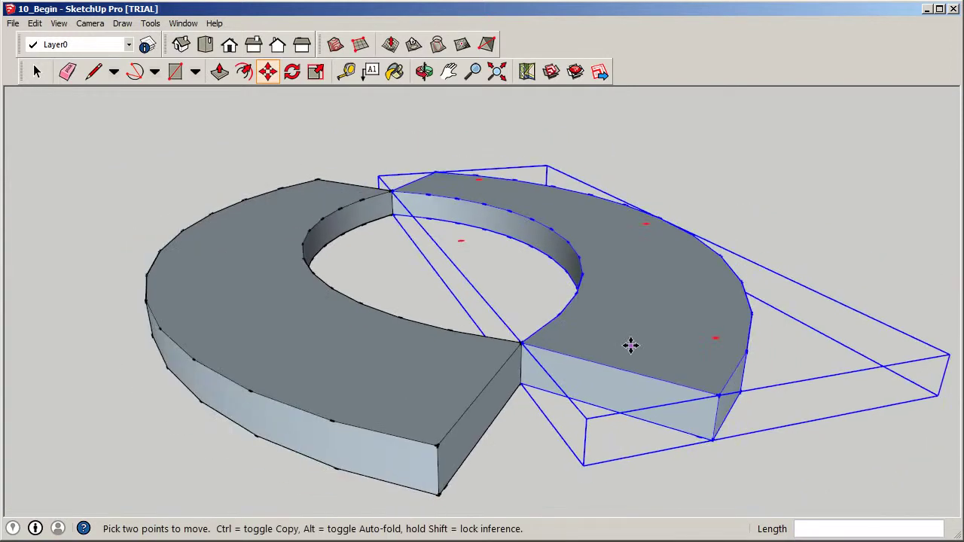
Deselect the moved copy and open the original curved component for editing
{"action": "scroll", "coordinate": [631, 345], "scroll_direction": "down", "scroll_amount": 2}
{"action": "left_click", "coordinate": [37, 72]}
{"action": "left_click", "coordinate": [178, 241]}
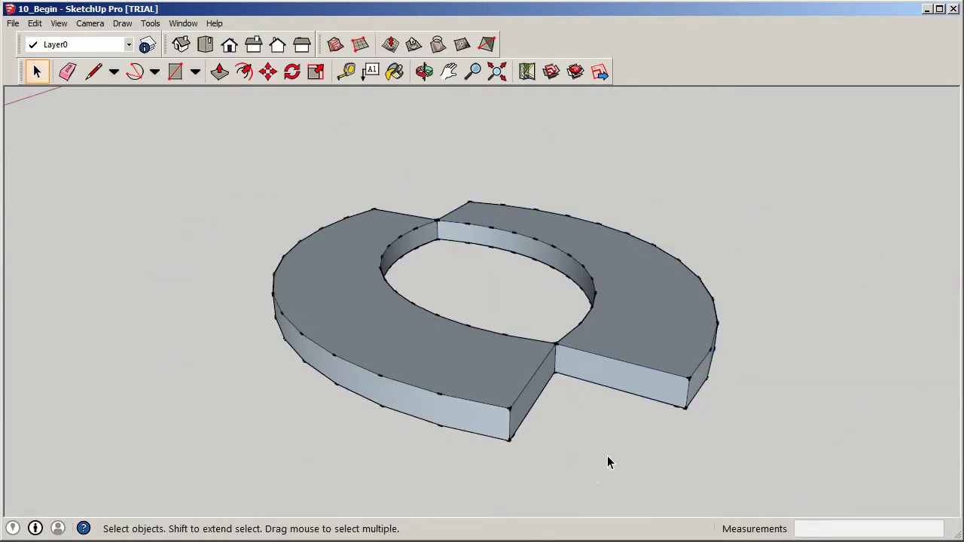
{"action": "scroll", "coordinate": [609, 463], "scroll_direction": "down", "scroll_amount": 1}
{"action": "scroll", "coordinate": [486, 369], "scroll_direction": "up", "scroll_amount": 2}
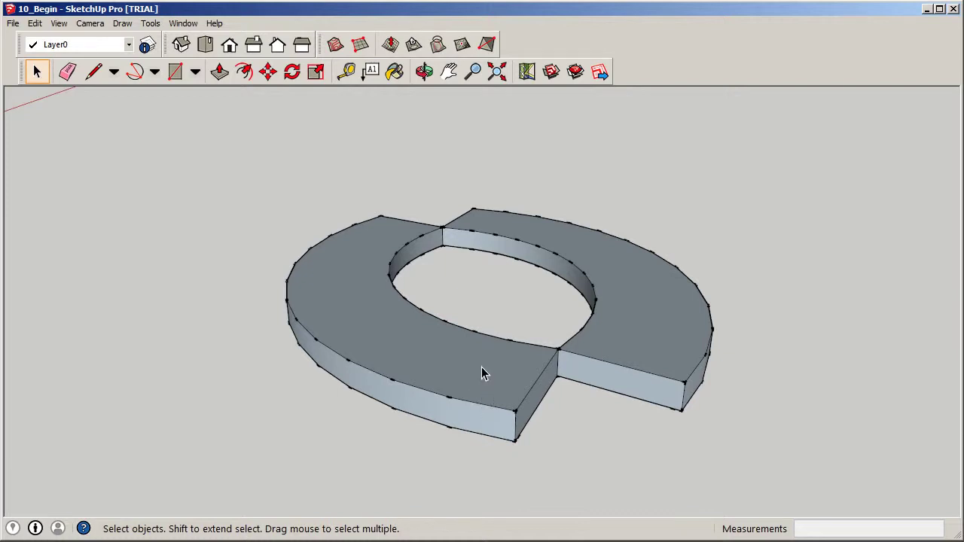
{"action": "scroll", "coordinate": [425, 367], "scroll_direction": "down", "scroll_amount": 2}
{"action": "middle_click_drag", "start_coordinate": [425, 369], "coordinate": [566, 388]}
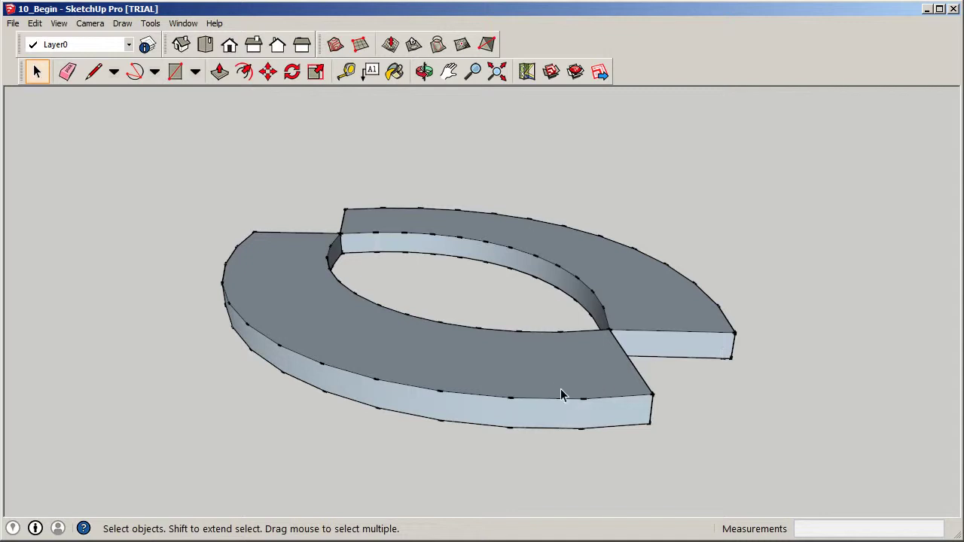
{"action": "left_click", "coordinate": [535, 374]}
{"action": "double_click", "coordinate": [536, 373]}
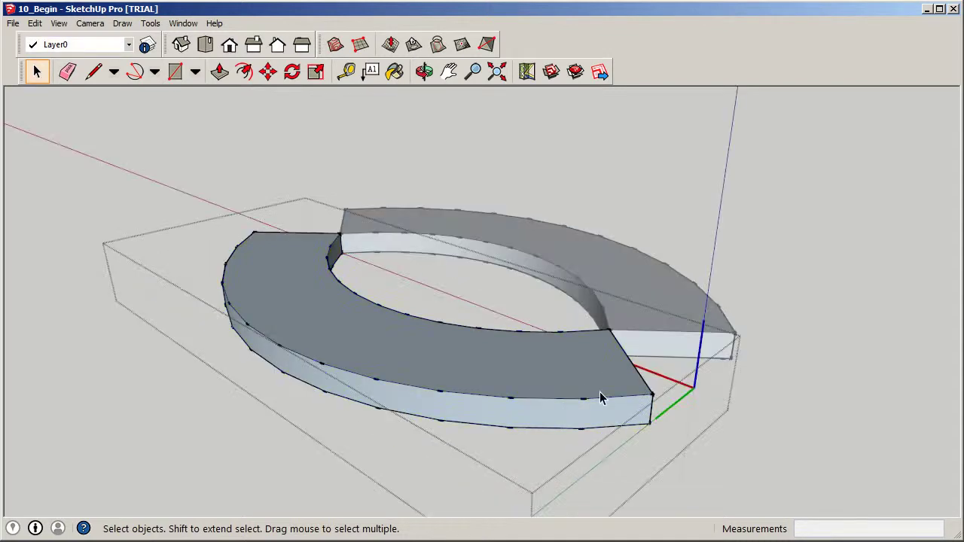
Draw vertical edges between the top and bottom vertices at the first four segment corners of the outer curved face, starting from one end
{"action": "left_click", "coordinate": [75, 78]}
{"action": "left_click", "coordinate": [93, 71]}
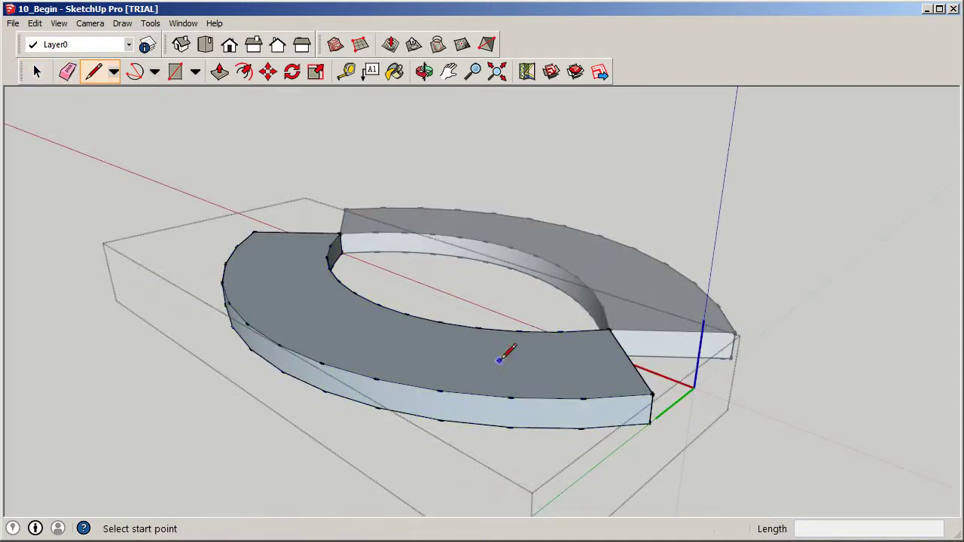
{"action": "left_click", "coordinate": [604, 404]}
{"action": "left_click", "coordinate": [581, 427]}
{"action": "left_click", "coordinate": [515, 399]}
{"action": "left_click", "coordinate": [513, 427]}
{"action": "mouse_move", "coordinate": [514, 427]}
{"action": "middle_mouse_down"}
{"action": "mouse_move", "coordinate": [572, 420]}
{"action": "mouse_move", "coordinate": [636, 380]}
{"action": "middle_mouse_up"}
{"action": "left_click", "coordinate": [614, 360]}
{"action": "left_click", "coordinate": [613, 388]}
{"action": "left_click", "coordinate": [550, 369]}
{"action": "left_click", "coordinate": [550, 400]}
Divide the outer curved face with vertical edges at four more segment corners, starting beside the opposite end and working toward the middle
{"action": "middle_click_drag", "start_coordinate": [678, 385], "coordinate": [746, 349]}
{"action": "middle_click_drag", "start_coordinate": [184, 344], "coordinate": [712, 273]}
{"action": "middle_click_drag", "start_coordinate": [719, 337], "coordinate": [571, 342]}
{"action": "left_click", "coordinate": [480, 366]}
{"action": "left_click", "coordinate": [481, 339]}
{"action": "left_click", "coordinate": [416, 349]}
{"action": "left_click", "coordinate": [417, 376]}
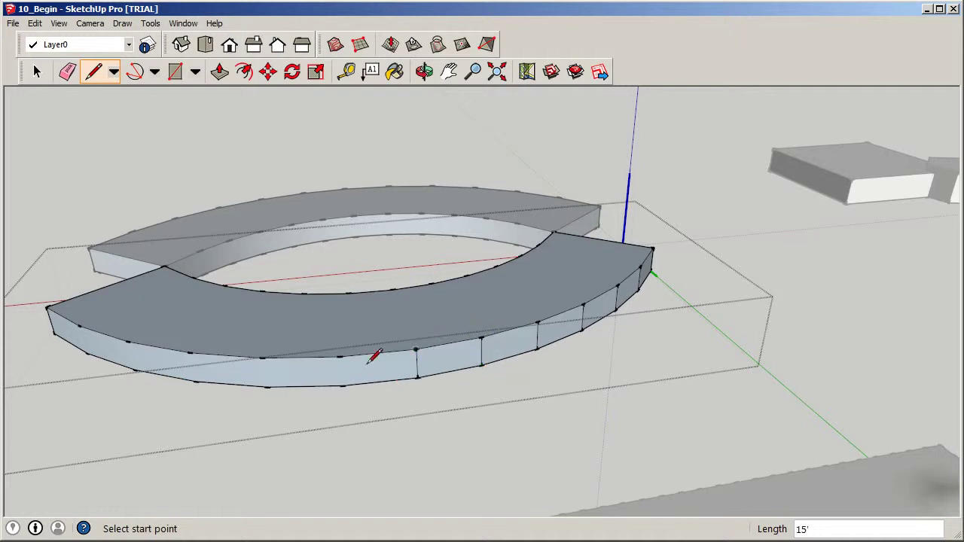
{"action": "left_click", "coordinate": [339, 356]}
{"action": "left_click", "coordinate": [343, 385]}
{"action": "left_click", "coordinate": [263, 357]}
{"action": "left_click", "coordinate": [268, 387]}
Add vertical edges at the three remaining segment corners so the whole outer curved face is divided into flat panels
{"action": "mouse_move", "coordinate": [268, 387]}
{"action": "middle_mouse_down"}
{"action": "mouse_move", "coordinate": [303, 381]}
{"action": "mouse_move", "coordinate": [458, 407]}
{"action": "middle_mouse_up"}
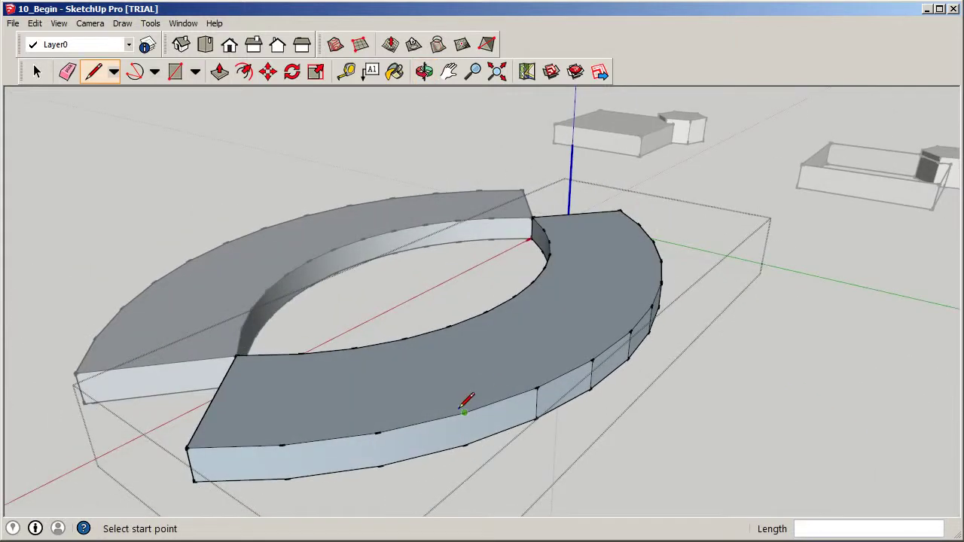
{"action": "left_click", "coordinate": [463, 411]}
{"action": "left_click", "coordinate": [464, 444]}
{"action": "left_click", "coordinate": [377, 432]}
{"action": "left_click", "coordinate": [380, 465]}
{"action": "left_click", "coordinate": [287, 445]}
{"action": "left_click", "coordinate": [287, 479]}
{"action": "mouse_move", "coordinate": [452, 403]}
{"action": "middle_mouse_down"}
{"action": "mouse_move", "coordinate": [352, 424]}
{"action": "mouse_move", "coordinate": [700, 338]}
{"action": "mouse_move", "coordinate": [389, 325]}
{"action": "mouse_move", "coordinate": [407, 294]}
{"action": "mouse_move", "coordinate": [507, 285]}
{"action": "mouse_move", "coordinate": [566, 302]}
{"action": "mouse_move", "coordinate": [534, 361]}
{"action": "mouse_move", "coordinate": [575, 388]}
{"action": "mouse_move", "coordinate": [589, 354]}
{"action": "middle_mouse_up"}
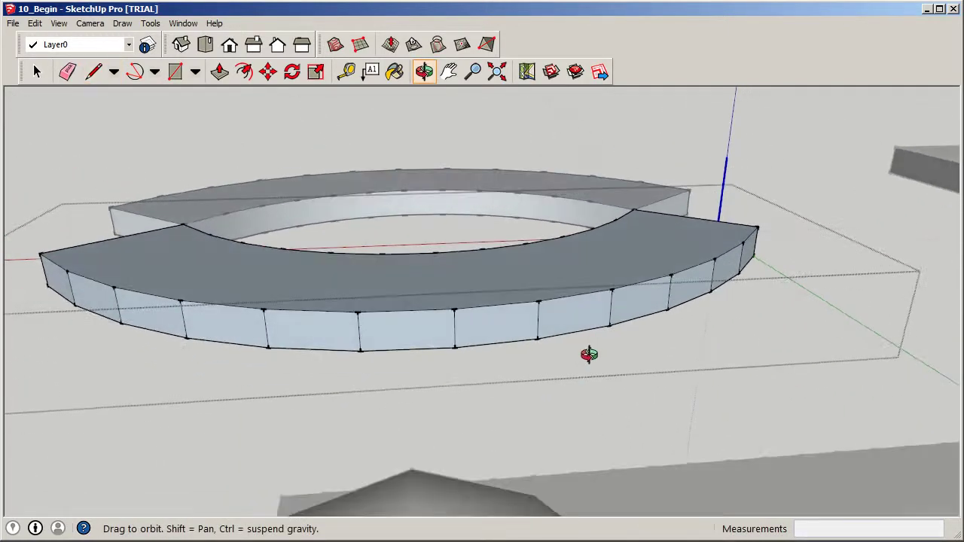
Offset the outlines of the first three outer panels inward by 12", starting at one end of the curve
{"action": "left_click", "coordinate": [243, 71]}
{"action": "middle_click_drag", "start_coordinate": [787, 304], "coordinate": [487, 304]}
{"action": "left_click", "coordinate": [681, 332]}
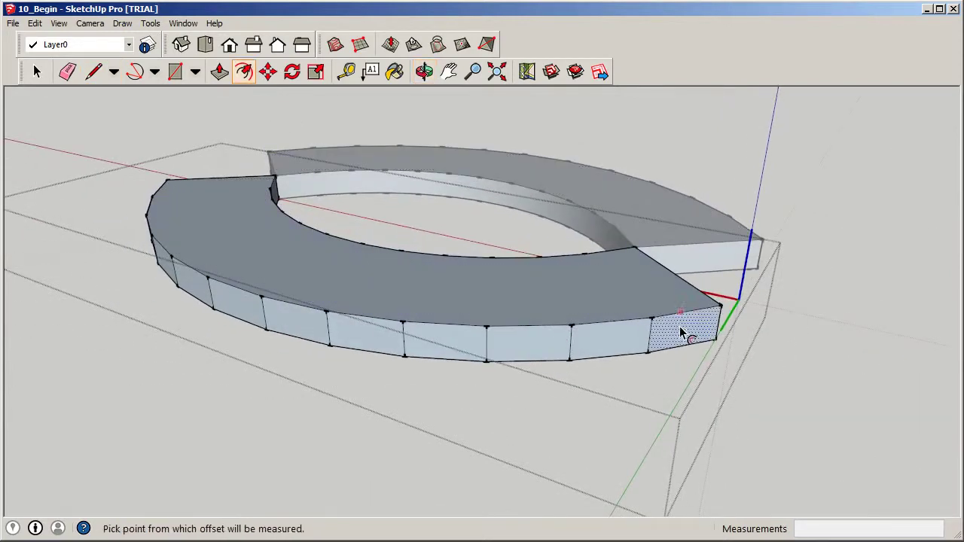
{"action": "left_click", "coordinate": [680, 330]}
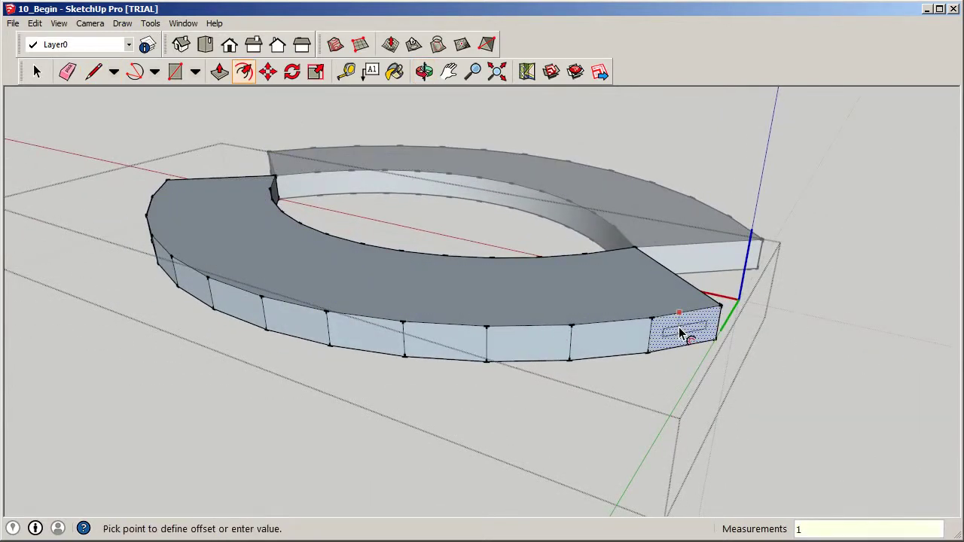
{"action": "type", "text": "12"}
{"action": "key", "text": "Return"}
{"action": "left_click", "coordinate": [611, 339]}
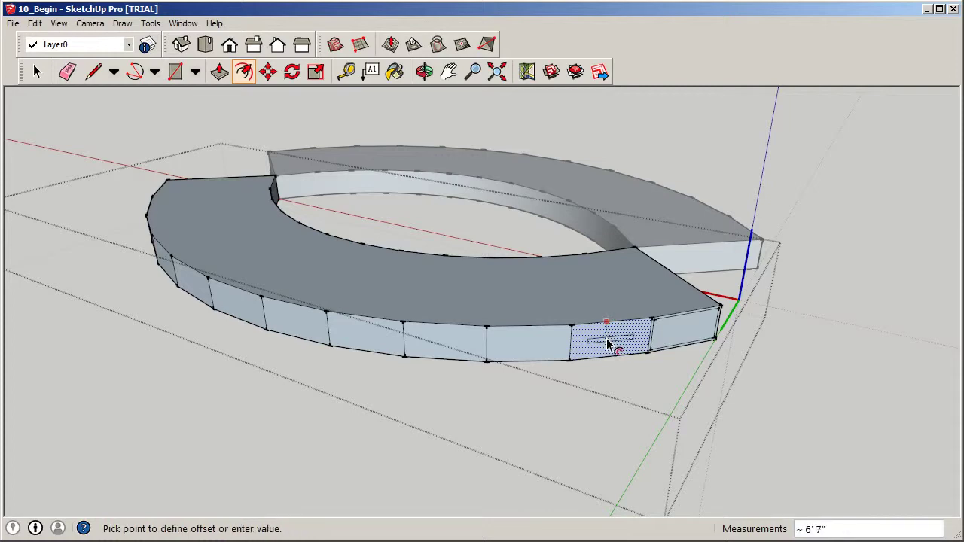
{"action": "key", "text": "Return"}
{"action": "left_click", "coordinate": [537, 347]}
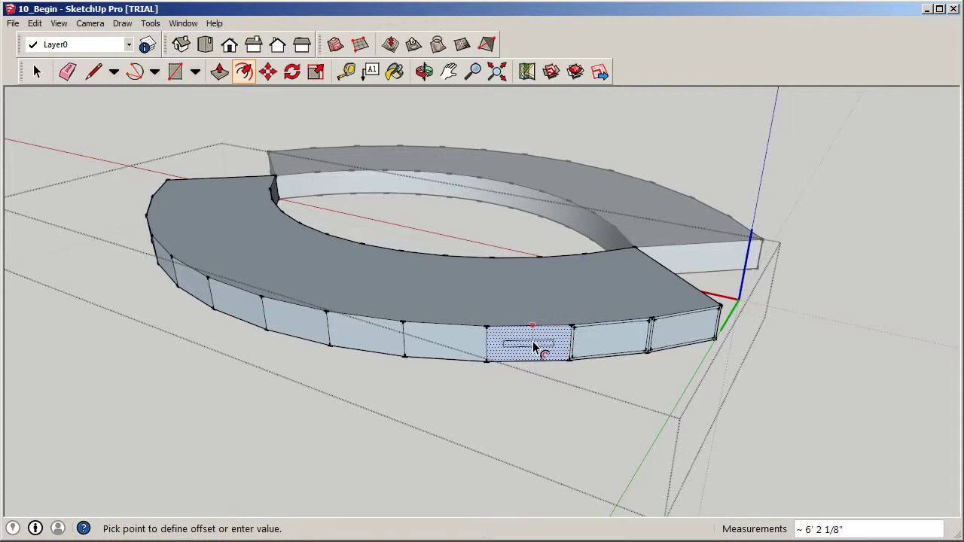
{"action": "key", "text": "Return"}
Offset the next three outer panels, up to the middle of the curve, inward by 12"
{"action": "middle_click_drag", "start_coordinate": [538, 351], "coordinate": [386, 367]}
{"action": "middle_click_drag", "start_coordinate": [811, 316], "coordinate": [951, 331]}
{"action": "scroll", "coordinate": [492, 336], "scroll_direction": "up", "scroll_amount": 5}
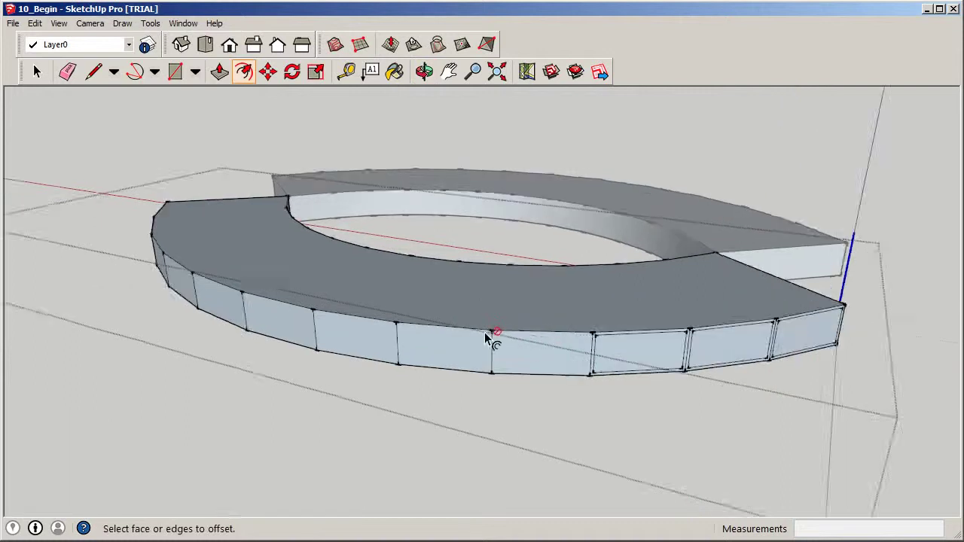
{"action": "left_click", "coordinate": [578, 334]}
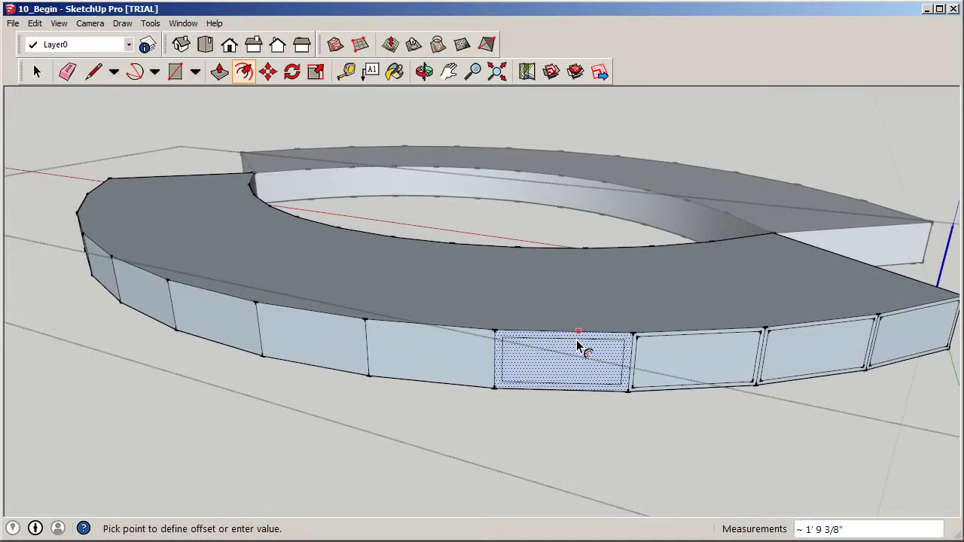
{"action": "key", "text": "Return"}
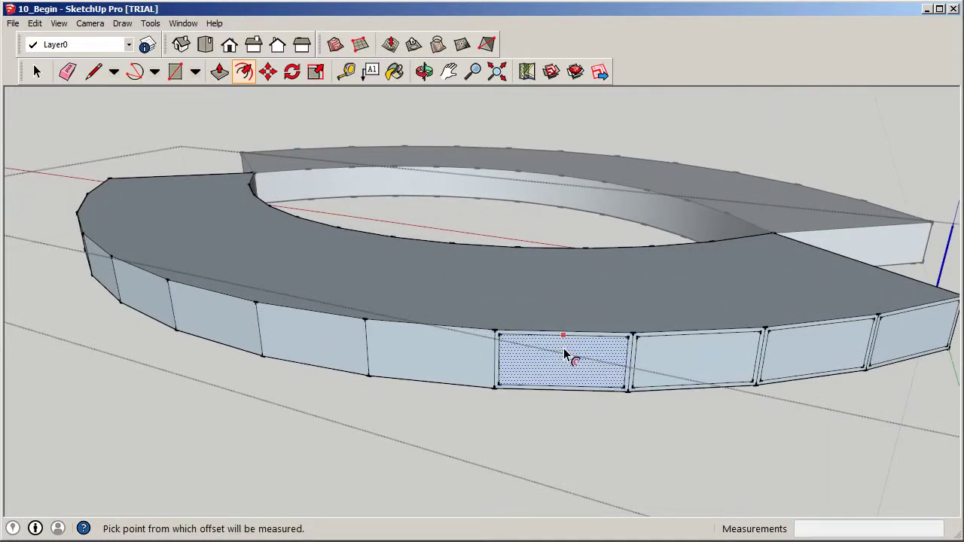
{"action": "left_click", "coordinate": [442, 346]}
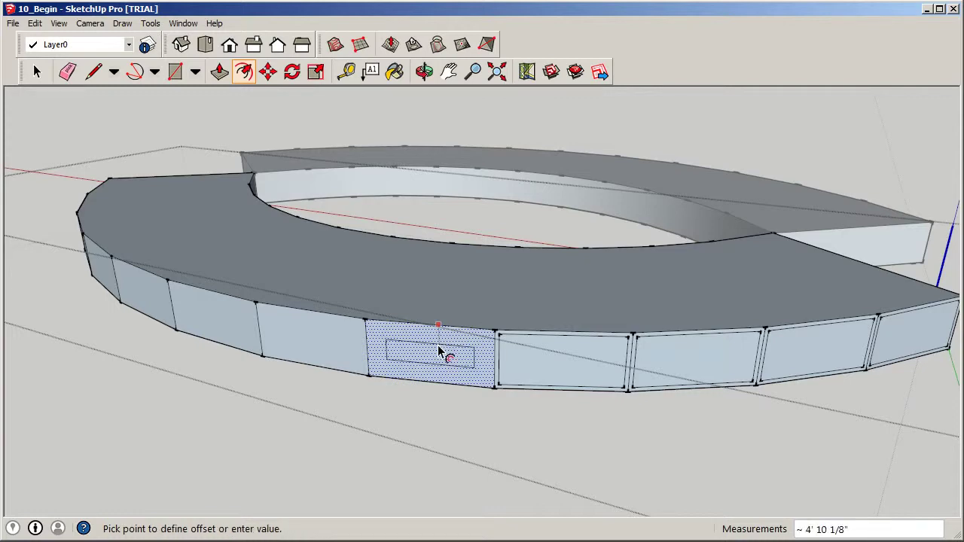
{"action": "key", "text": "Return"}
{"action": "left_click", "coordinate": [318, 336]}
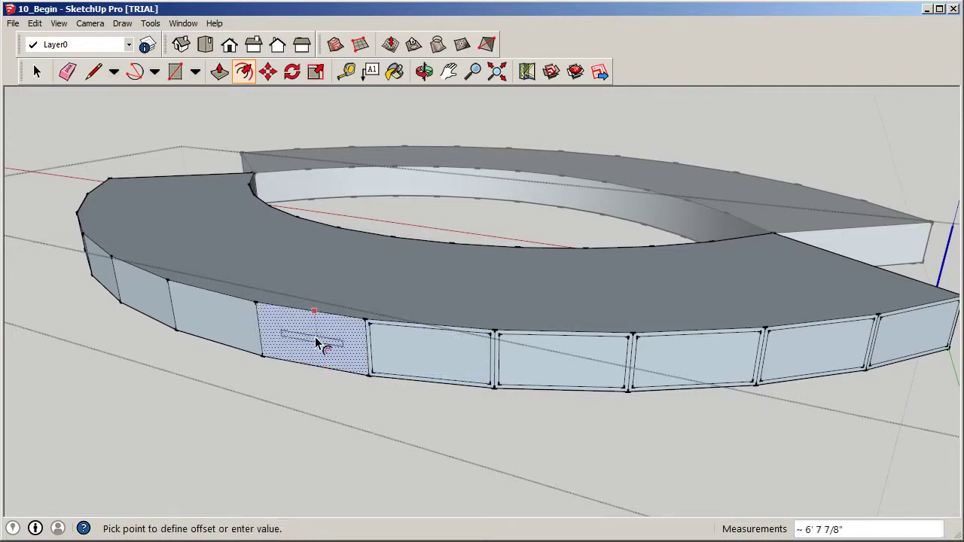
{"action": "type", "text": "12"}
{"action": "key", "text": "Return"}
Offset the three outer panels just past the middle of the curve inward by 12"
{"action": "middle_click_drag", "start_coordinate": [321, 340], "coordinate": [611, 355]}
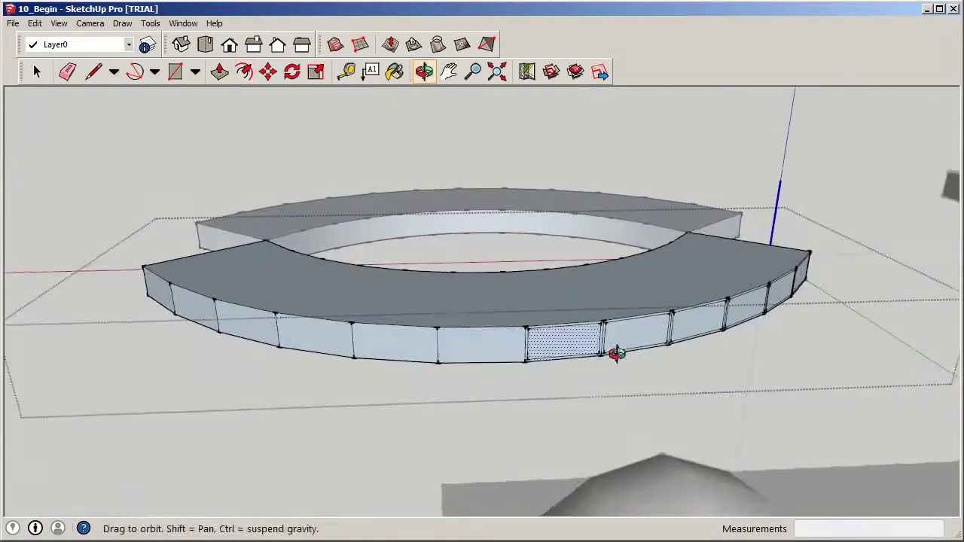
{"action": "left_click", "coordinate": [486, 350]}
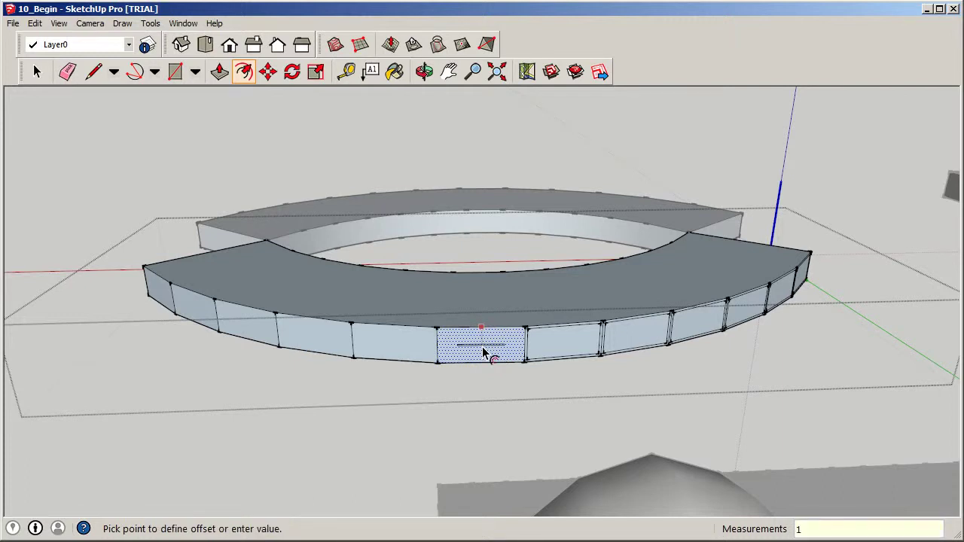
{"action": "type", "text": "1"}
{"action": "key", "text": "Return"}
{"action": "scroll", "coordinate": [392, 345], "scroll_direction": "up", "scroll_amount": 3}
{"action": "left_click", "coordinate": [392, 345]}
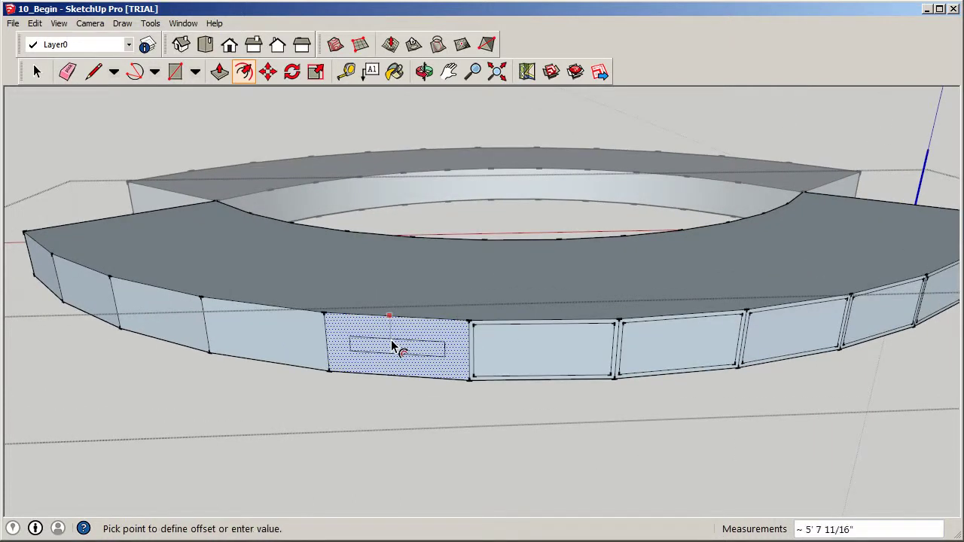
{"action": "type", "text": "12"}
{"action": "key", "text": "Return"}
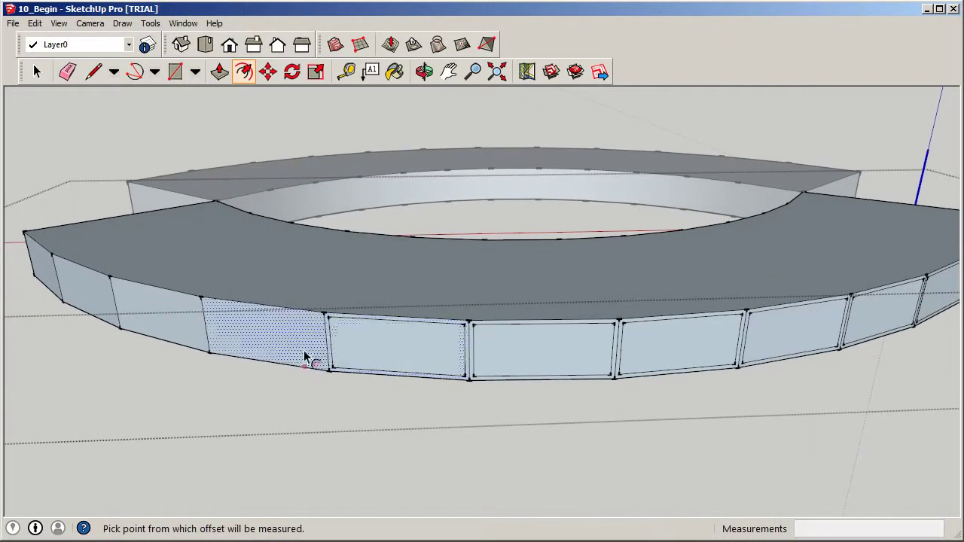
{"action": "left_click", "coordinate": [261, 332]}
{"action": "type", "text": "12"}
{"action": "key", "text": "Return"}
Offset the last three outer panels at the far end of the curve inward by 12"
{"action": "middle_click_drag", "start_coordinate": [265, 329], "coordinate": [444, 352]}
{"action": "left_click", "coordinate": [444, 352]}
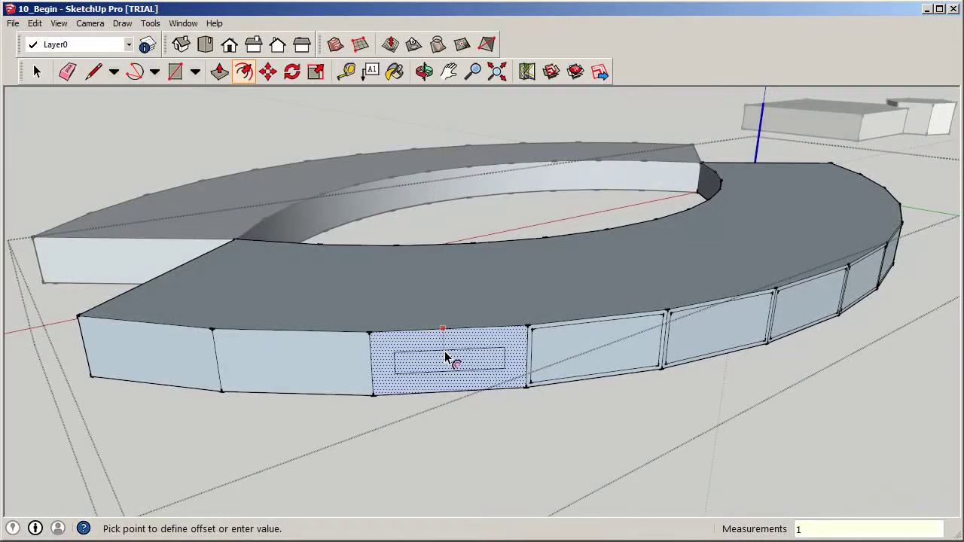
{"action": "type", "text": "12"}
{"action": "key", "text": "Return"}
{"action": "left_click", "coordinate": [305, 359]}
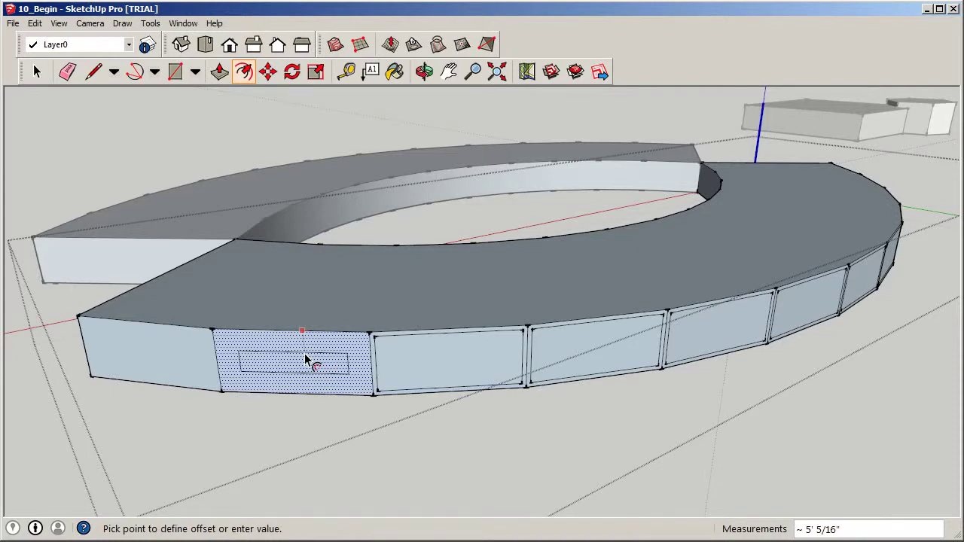
{"action": "key", "text": "Return"}
{"action": "left_click", "coordinate": [157, 351]}
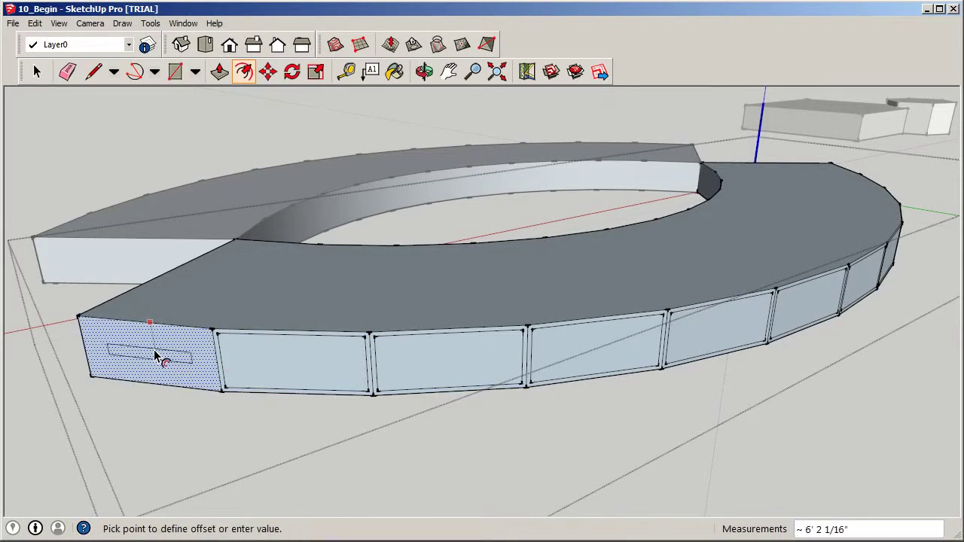
{"action": "key", "text": "Return"}
Finish editing the curved component and return to the main model
{"action": "middle_click_drag", "start_coordinate": [302, 345], "coordinate": [254, 259]}
{"action": "scroll", "coordinate": [311, 269], "scroll_direction": "down", "scroll_amount": 6}
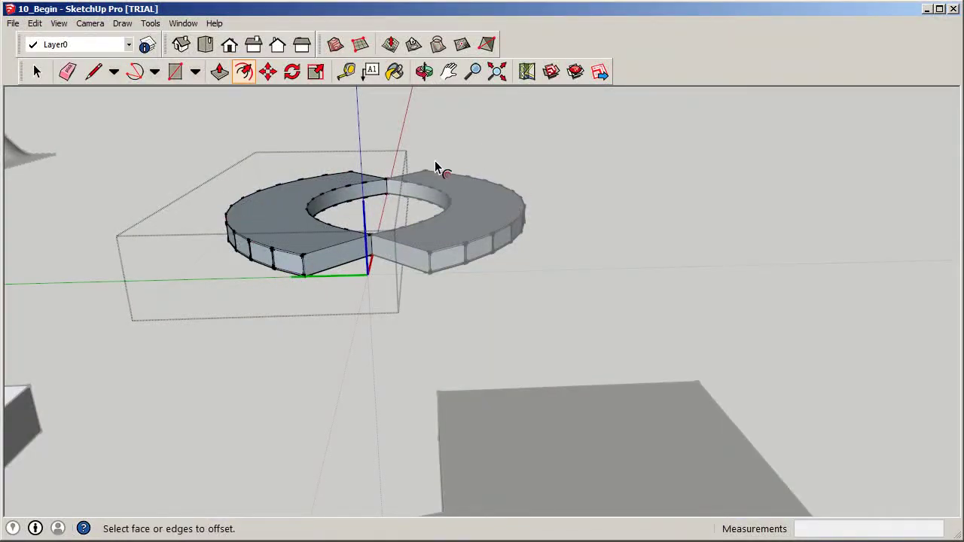
{"action": "left_click", "coordinate": [37, 71]}
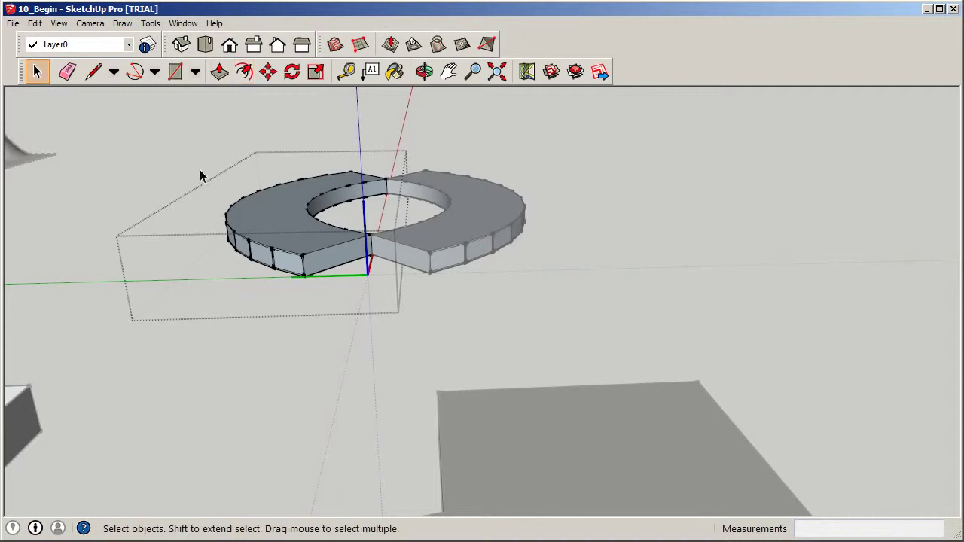
{"action": "left_click", "coordinate": [594, 279]}
Flip the second curved component along its component red axis and deselect it
{"action": "middle_click_drag", "start_coordinate": [595, 284], "coordinate": [738, 320]}
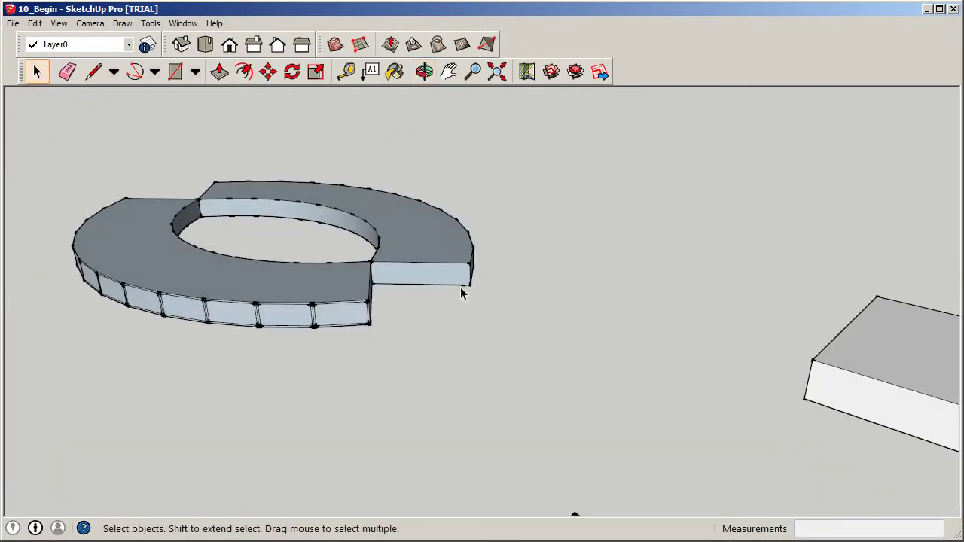
{"action": "left_click", "coordinate": [449, 259]}
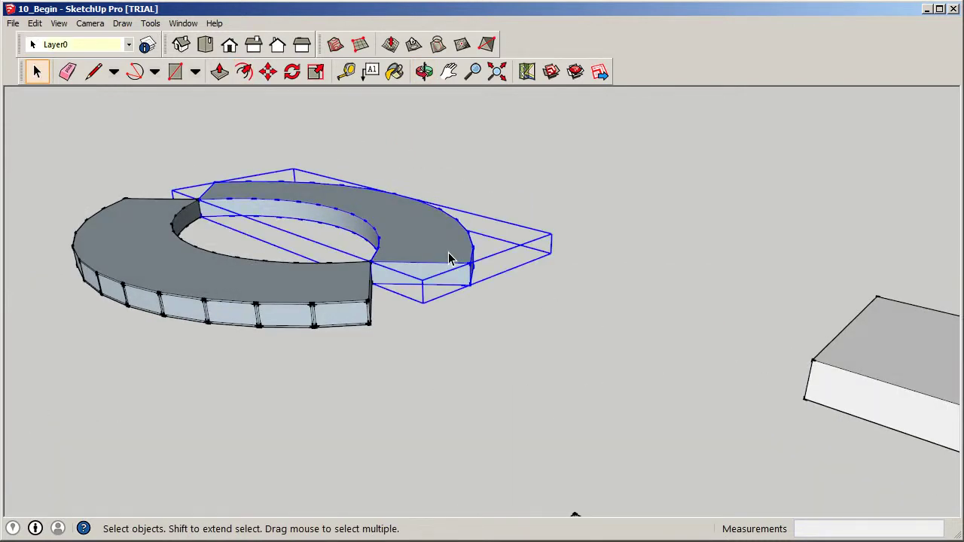
{"action": "right_click", "coordinate": [449, 259]}
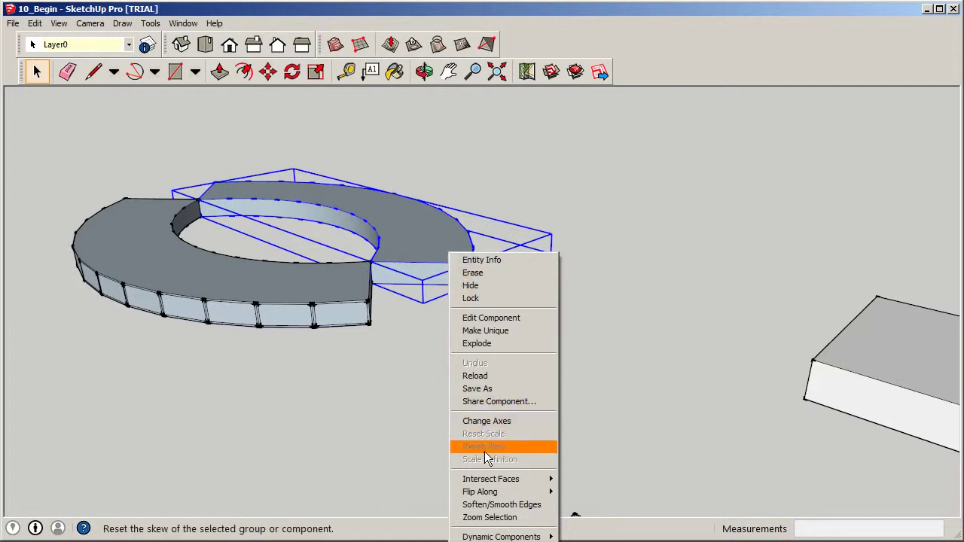
{"action": "mouse_move", "coordinate": [493, 494]}
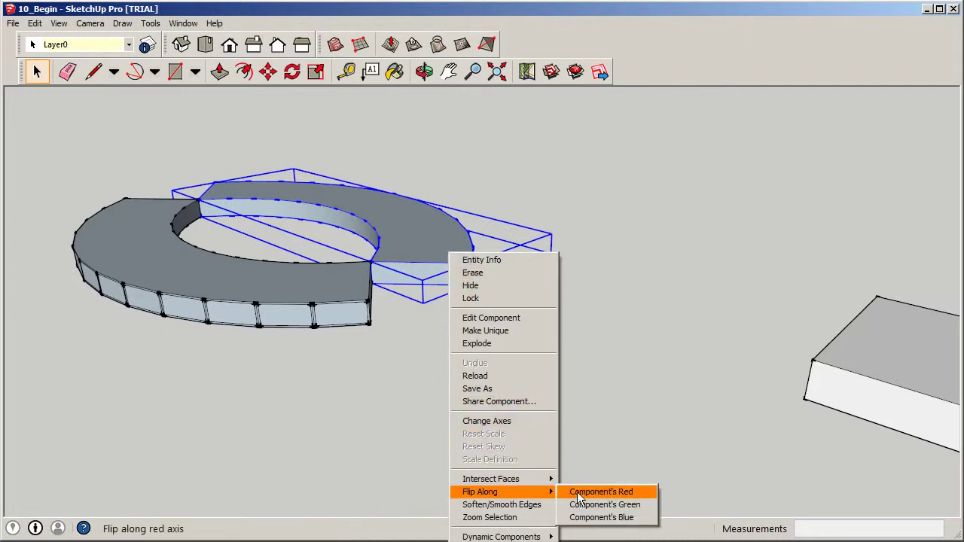
{"action": "left_click", "coordinate": [601, 492]}
{"action": "left_click", "coordinate": [660, 335]}
Examine the panel frames on the two joined curved components from several sides
{"action": "middle_click_drag", "start_coordinate": [625, 314], "coordinate": [154, 286]}
{"action": "scroll", "coordinate": [350, 271], "scroll_direction": "up", "scroll_amount": 2}
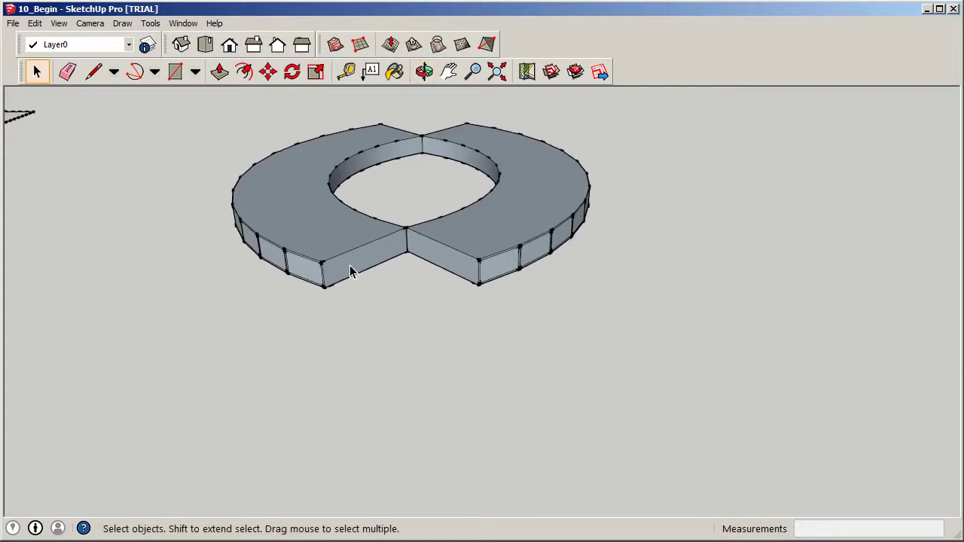
{"action": "scroll", "coordinate": [349, 271], "scroll_direction": "up", "scroll_amount": 2}
{"action": "left_click", "coordinate": [305, 282]}
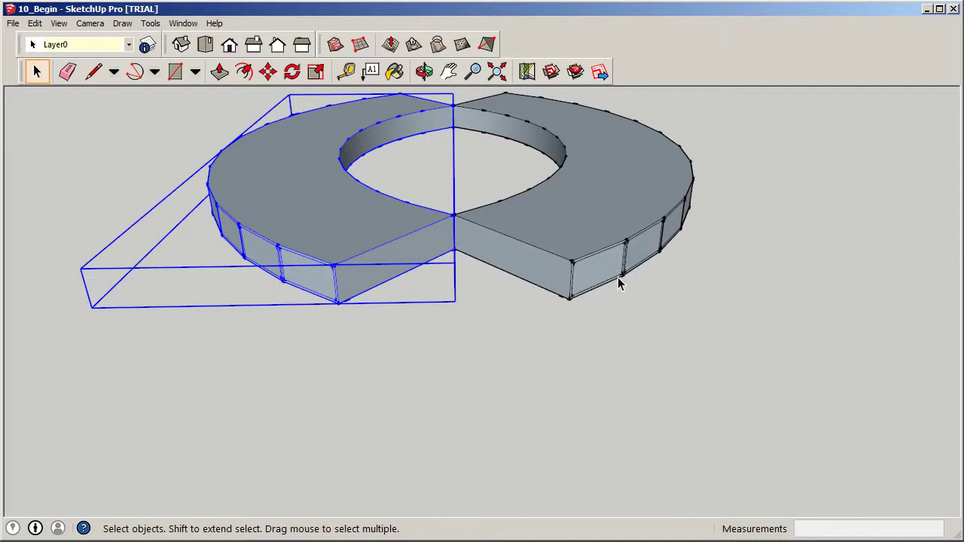
{"action": "middle_click_drag", "start_coordinate": [546, 299], "coordinate": [804, 147]}
{"action": "middle_click_drag", "start_coordinate": [320, 347], "coordinate": [585, 316]}
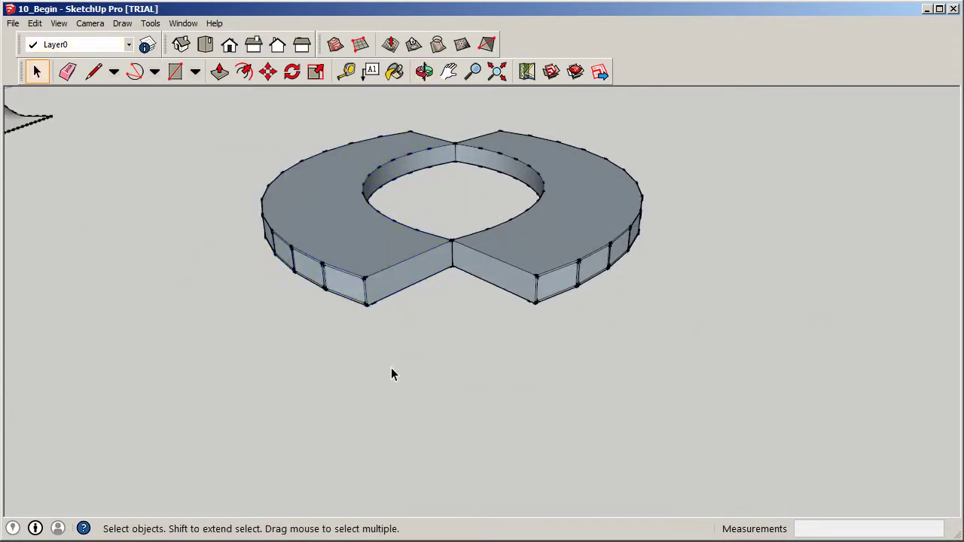
{"action": "left_click", "coordinate": [362, 423]}
Open the curved component whose outer panels face the front for editing
{"action": "middle_click_drag", "start_coordinate": [363, 423], "coordinate": [366, 298]}
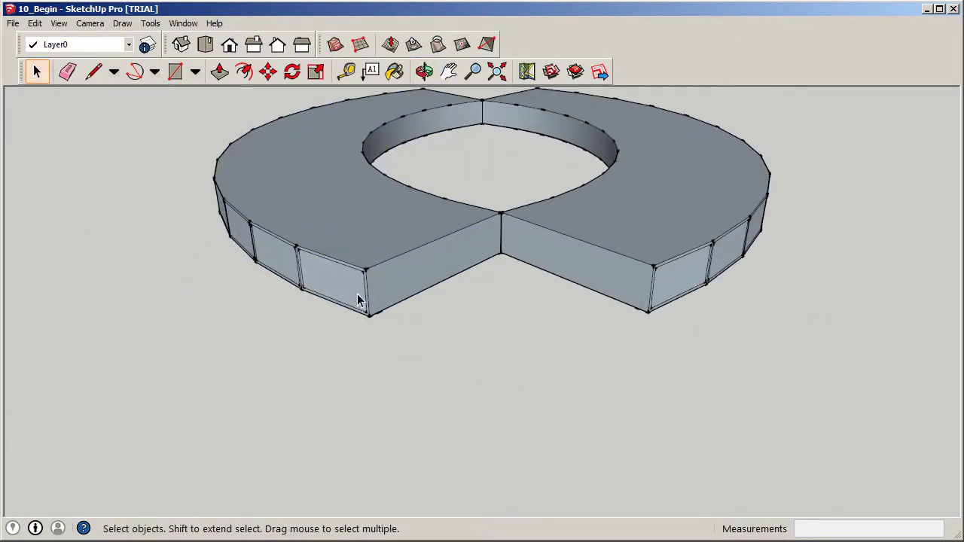
{"action": "scroll", "coordinate": [365, 320], "scroll_direction": "up", "scroll_amount": 3}
{"action": "left_click", "coordinate": [362, 323]}
{"action": "middle_click_drag", "start_coordinate": [446, 343], "coordinate": [502, 389]}
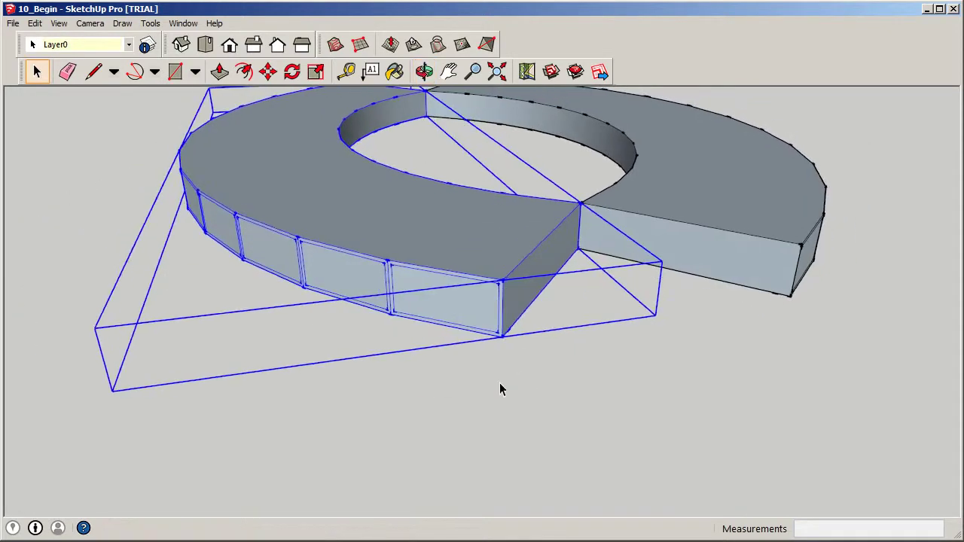
{"action": "double_click", "coordinate": [450, 318]}
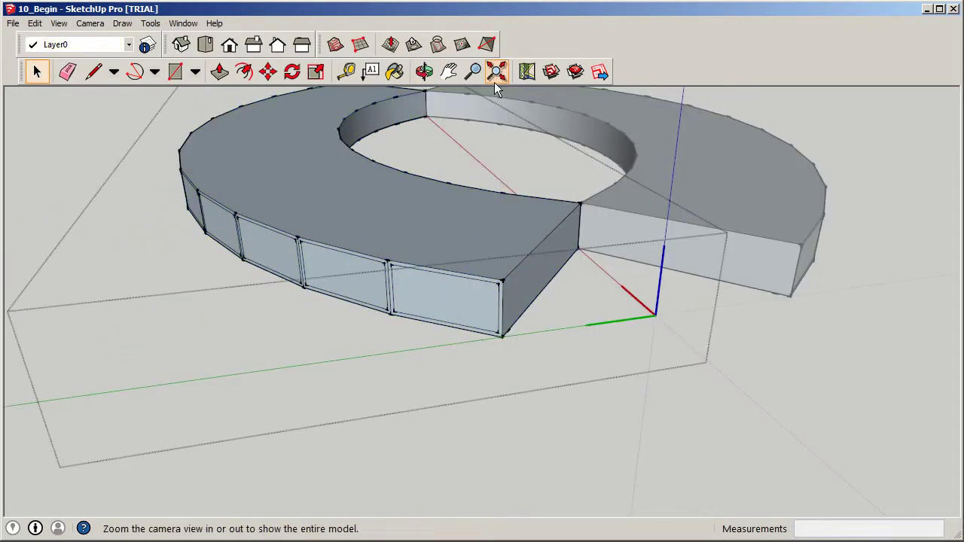
{"action": "left_click", "coordinate": [462, 44]}
{"action": "left_click", "coordinate": [444, 303]}
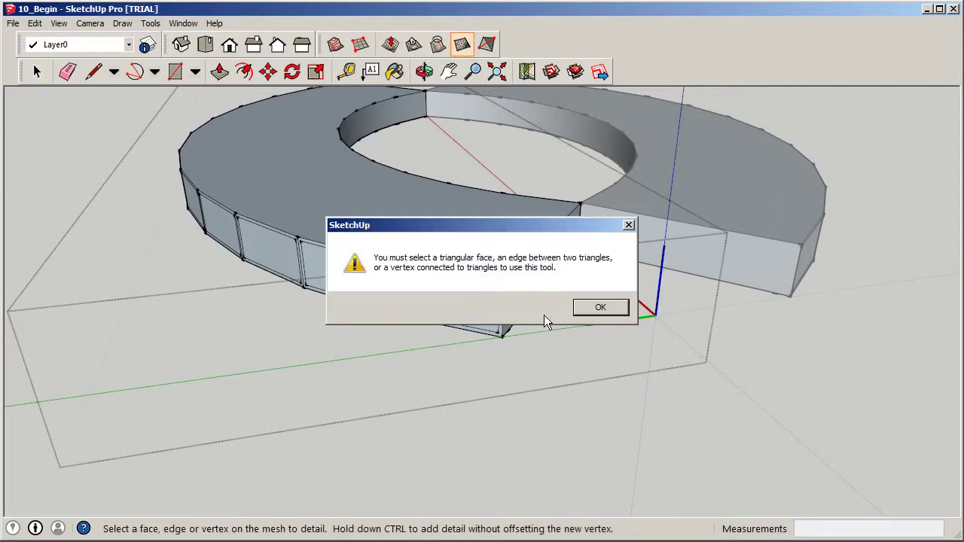
{"action": "left_click", "coordinate": [610, 306]}
Draw a diagonal line across the inner corners of the component's end panel and check the same panel on the mirrored copy
{"action": "left_click", "coordinate": [93, 71]}
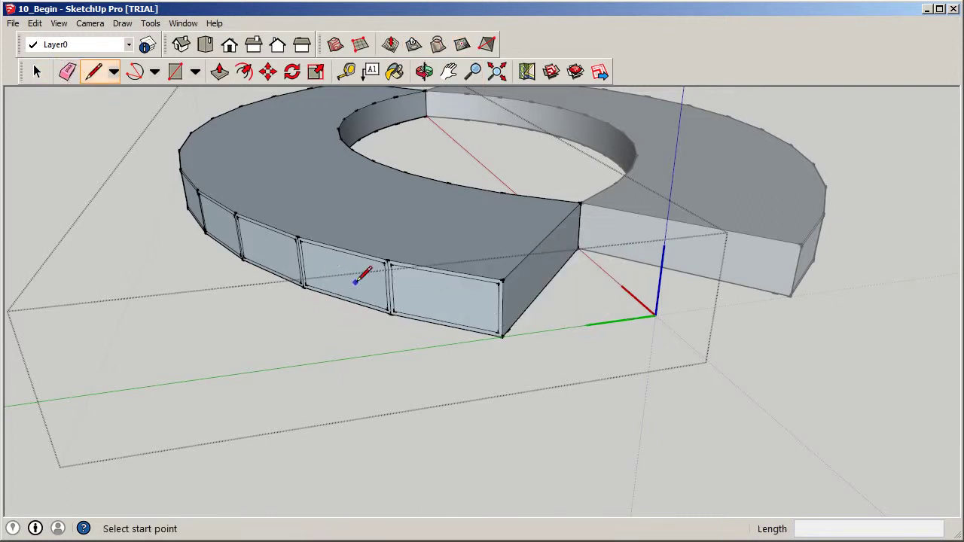
{"action": "left_click", "coordinate": [390, 264]}
{"action": "left_click", "coordinate": [502, 333]}
{"action": "mouse_move", "coordinate": [502, 333]}
{"action": "middle_mouse_down"}
{"action": "mouse_move", "coordinate": [420, 287]}
{"action": "mouse_move", "coordinate": [174, 244]}
{"action": "middle_mouse_up"}
{"action": "scroll", "coordinate": [178, 239], "scroll_direction": "down", "scroll_amount": 5}
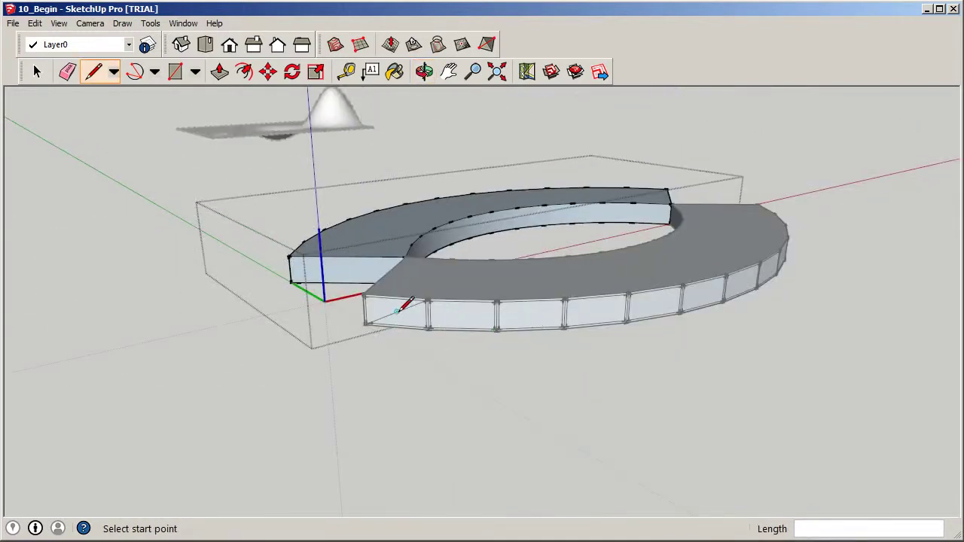
{"action": "middle_click_drag", "start_coordinate": [396, 309], "coordinate": [527, 321]}
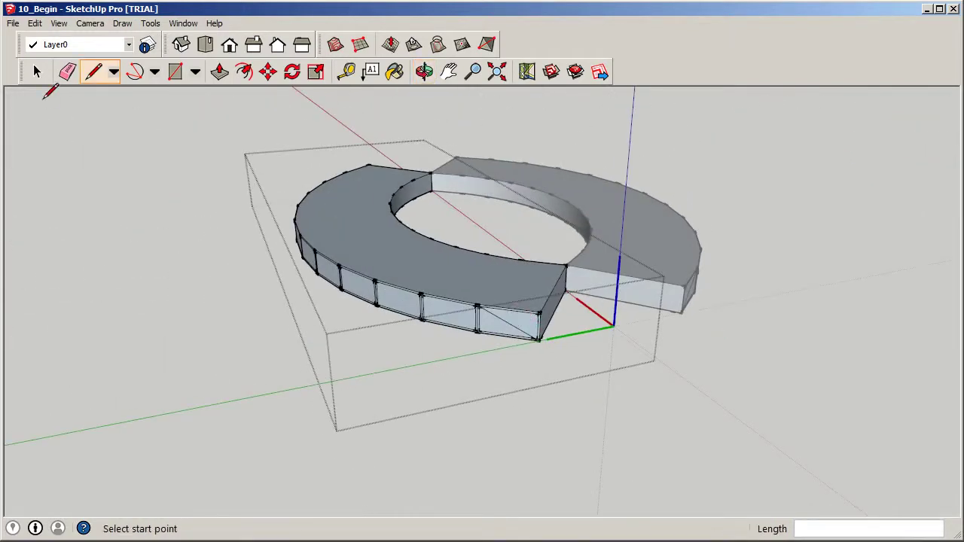
Erase the diagonal line from the end panel
{"action": "left_click", "coordinate": [67, 71]}
{"action": "scroll", "coordinate": [527, 317], "scroll_direction": "up", "scroll_amount": 3}
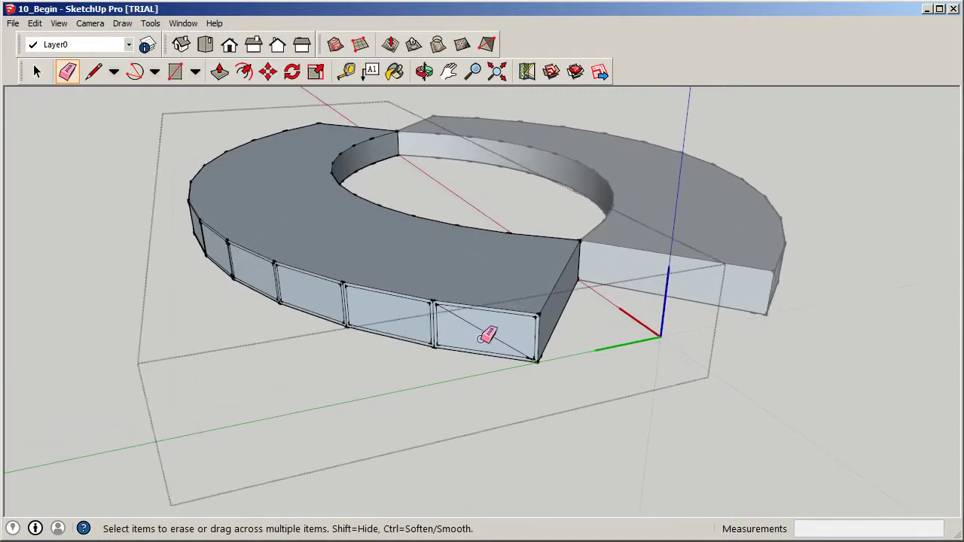
{"action": "scroll", "coordinate": [486, 329], "scroll_direction": "down", "scroll_amount": 4}
{"action": "middle_click_drag", "start_coordinate": [482, 329], "coordinate": [396, 333]}
{"action": "left_click", "coordinate": [36, 71]}
{"action": "mouse_move", "coordinate": [276, 243]}
{"action": "middle_mouse_down"}
{"action": "mouse_move", "coordinate": [592, 367]}
{"action": "mouse_move", "coordinate": [457, 341]}
{"action": "middle_mouse_up"}
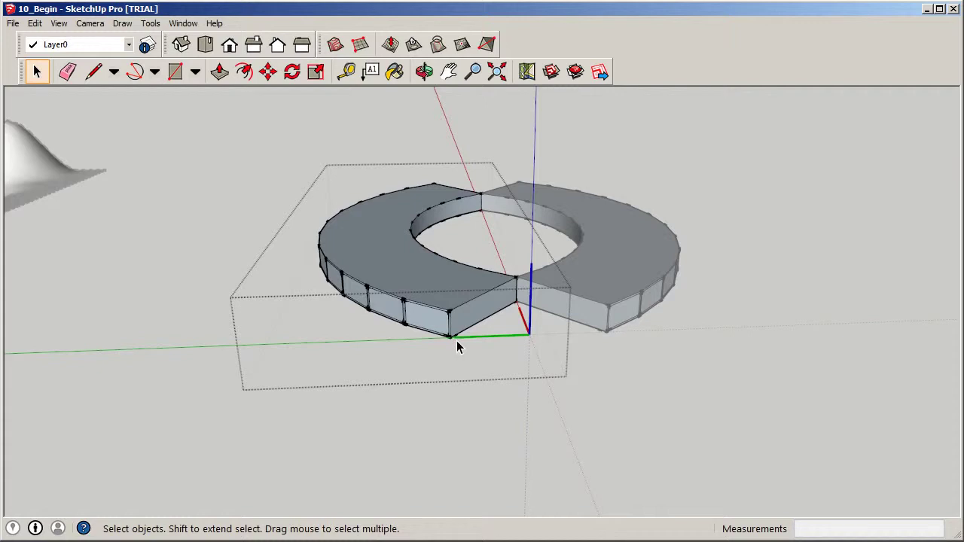
{"action": "middle_click_drag", "start_coordinate": [617, 320], "coordinate": [595, 324]}
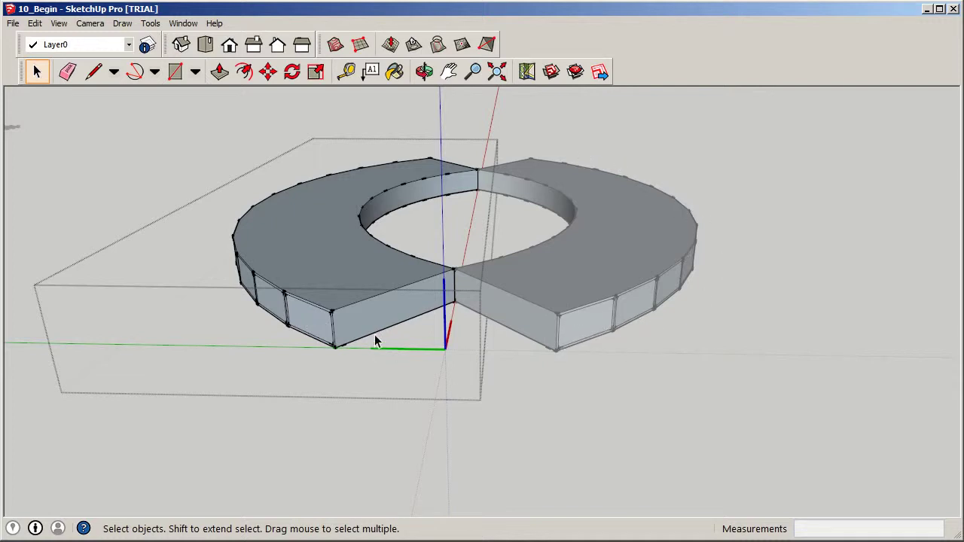
Finish editing the curved component and view both halves together
{"action": "left_click", "coordinate": [680, 422]}
{"action": "middle_click_drag", "start_coordinate": [405, 362], "coordinate": [390, 273]}
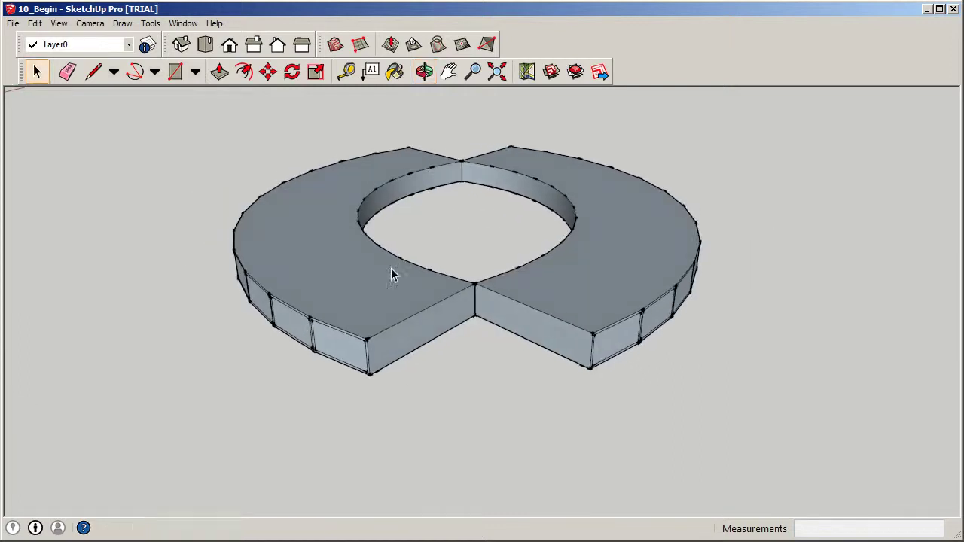
{"action": "scroll", "coordinate": [406, 286], "scroll_direction": "down", "scroll_amount": 2}
{"action": "scroll", "coordinate": [417, 301], "scroll_direction": "up", "scroll_amount": 4}
{"action": "scroll", "coordinate": [446, 344], "scroll_direction": "down", "scroll_amount": 1}
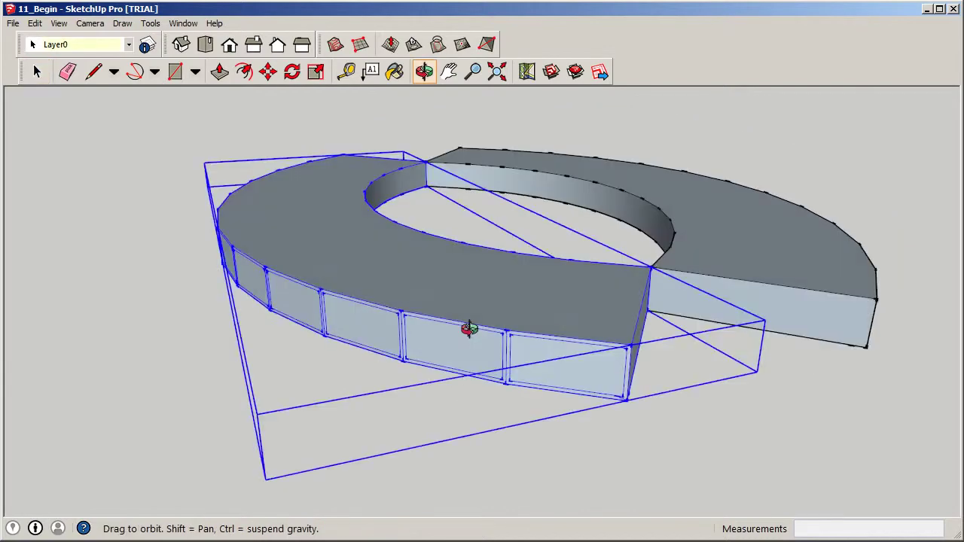
Open the curved component and paint the three outer panels nearest its front end with Translucent_Glass_Blue
{"action": "scroll", "coordinate": [312, 334], "scroll_direction": "up", "scroll_amount": 3}
{"action": "scroll", "coordinate": [584, 391], "scroll_direction": "down", "scroll_amount": 3}
{"action": "key", "text": "space"}
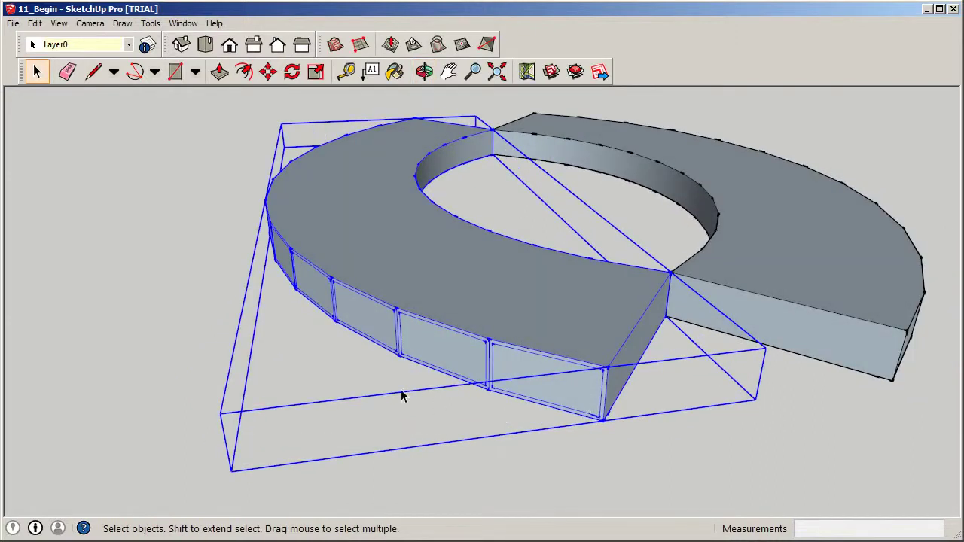
{"action": "double_click", "coordinate": [469, 274]}
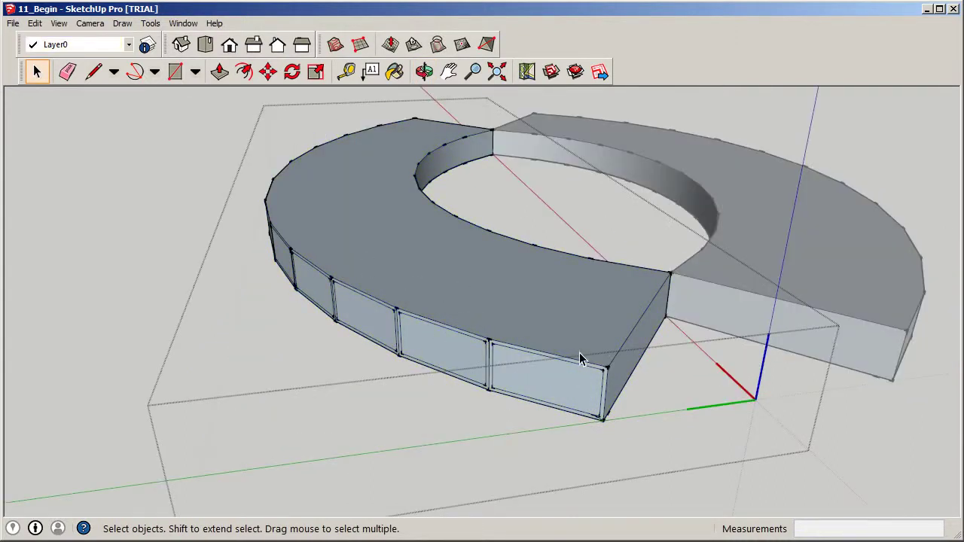
{"action": "left_click", "coordinate": [394, 72]}
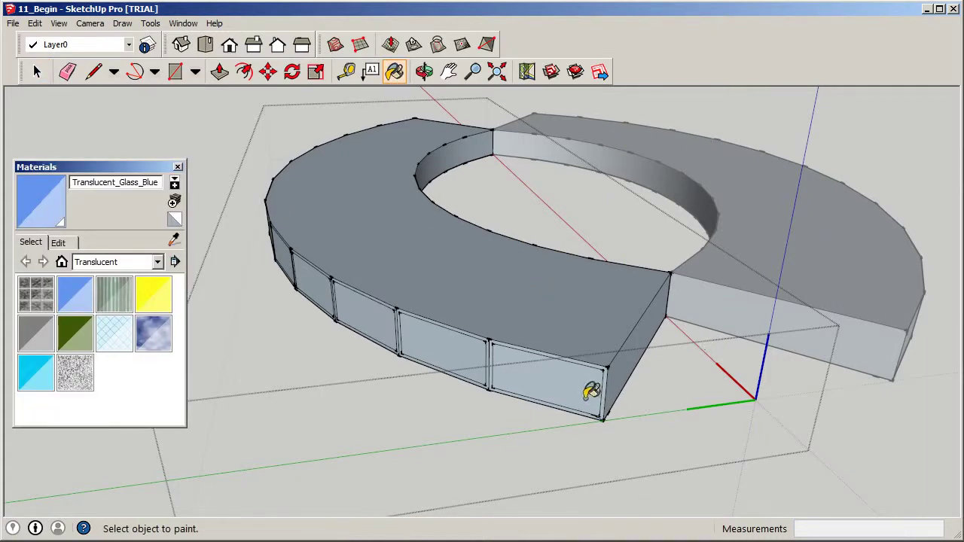
{"action": "left_click", "coordinate": [521, 379]}
{"action": "left_click", "coordinate": [462, 341]}
{"action": "mouse_move", "coordinate": [463, 341]}
{"action": "middle_mouse_down"}
{"action": "mouse_move", "coordinate": [490, 338]}
{"action": "mouse_move", "coordinate": [441, 370]}
{"action": "middle_mouse_up"}
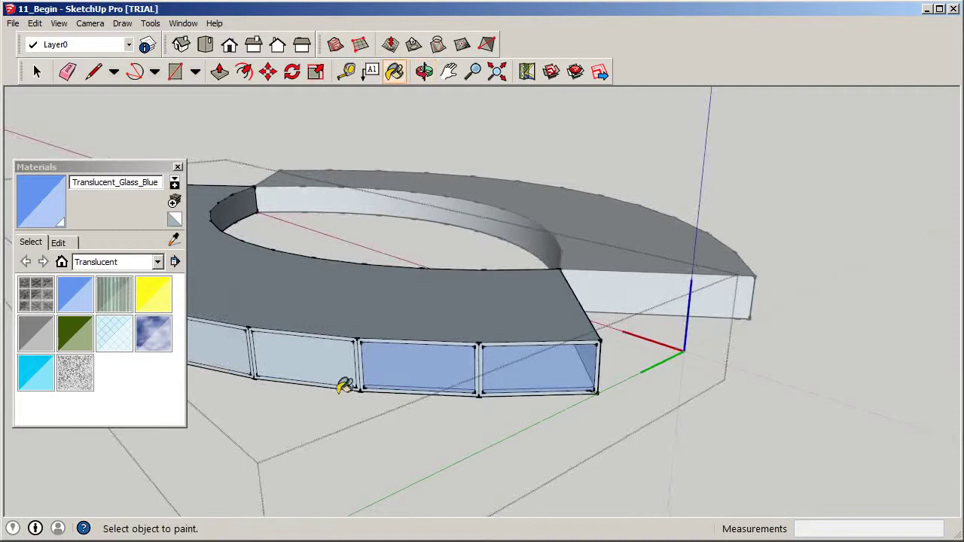
{"action": "left_click", "coordinate": [329, 362]}
Paint all the remaining outer panels of the component with Translucent_Glass_Blue, leaving the frames unpainted
{"action": "scroll", "coordinate": [702, 301], "scroll_direction": "down", "scroll_amount": 6}
{"action": "middle_click_drag", "start_coordinate": [441, 291], "coordinate": [635, 319]}
{"action": "scroll", "coordinate": [339, 245], "scroll_direction": "up", "scroll_amount": 5}
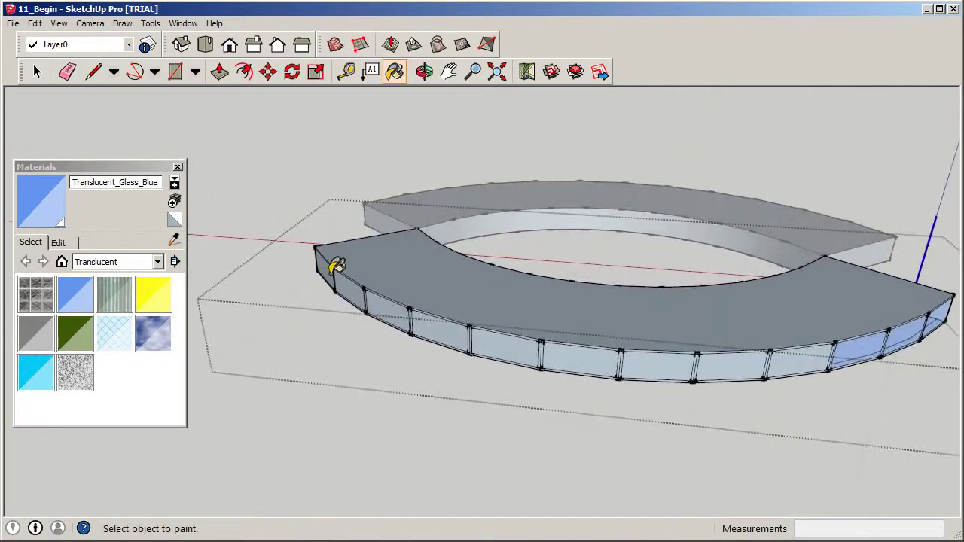
{"action": "left_click", "coordinate": [359, 285]}
{"action": "left_click", "coordinate": [390, 307]}
{"action": "left_click", "coordinate": [444, 325]}
{"action": "left_click", "coordinate": [502, 338]}
{"action": "left_click", "coordinate": [580, 354]}
{"action": "left_click", "coordinate": [659, 360]}
{"action": "left_click", "coordinate": [735, 363]}
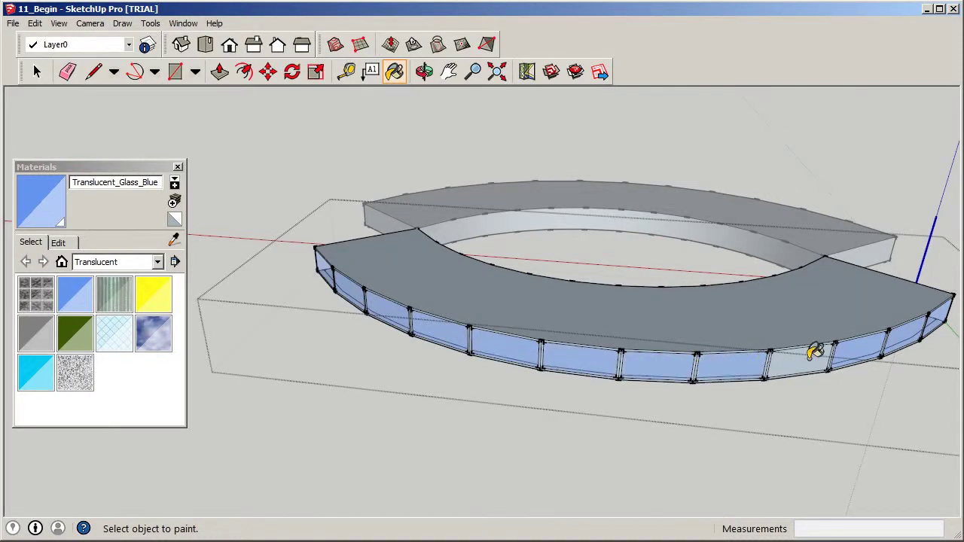
{"action": "left_click", "coordinate": [809, 356]}
Check the glass panels on the mirrored copy and finish editing the component
{"action": "mouse_move", "coordinate": [768, 308]}
{"action": "middle_mouse_down"}
{"action": "mouse_move", "coordinate": [338, 269]}
{"action": "mouse_move", "coordinate": [303, 251]}
{"action": "middle_mouse_up"}
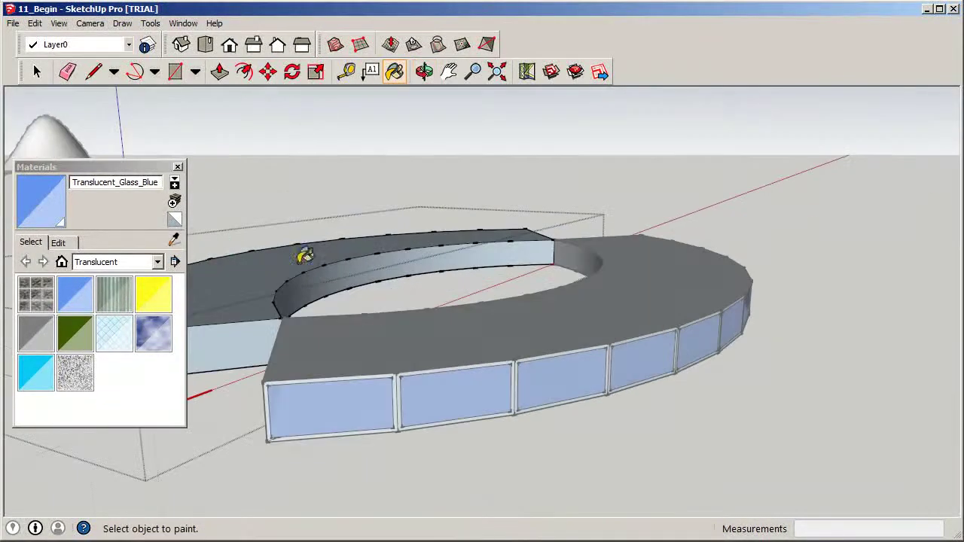
{"action": "middle_click_drag", "start_coordinate": [663, 323], "coordinate": [722, 365]}
{"action": "left_click", "coordinate": [36, 72]}
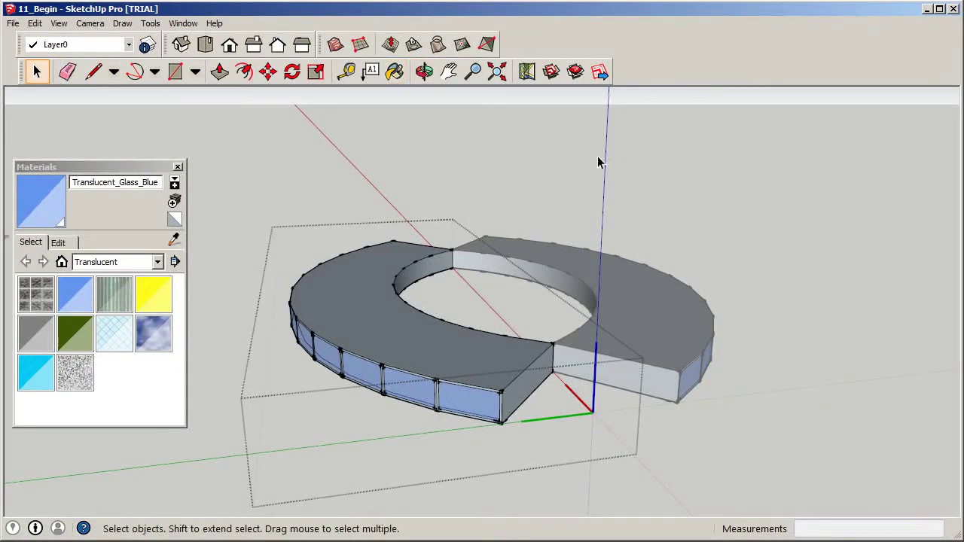
{"action": "left_click", "coordinate": [671, 161]}
{"action": "middle_click_drag", "start_coordinate": [772, 284], "coordinate": [577, 325]}
{"action": "scroll", "coordinate": [571, 436], "scroll_direction": "up", "scroll_amount": 2}
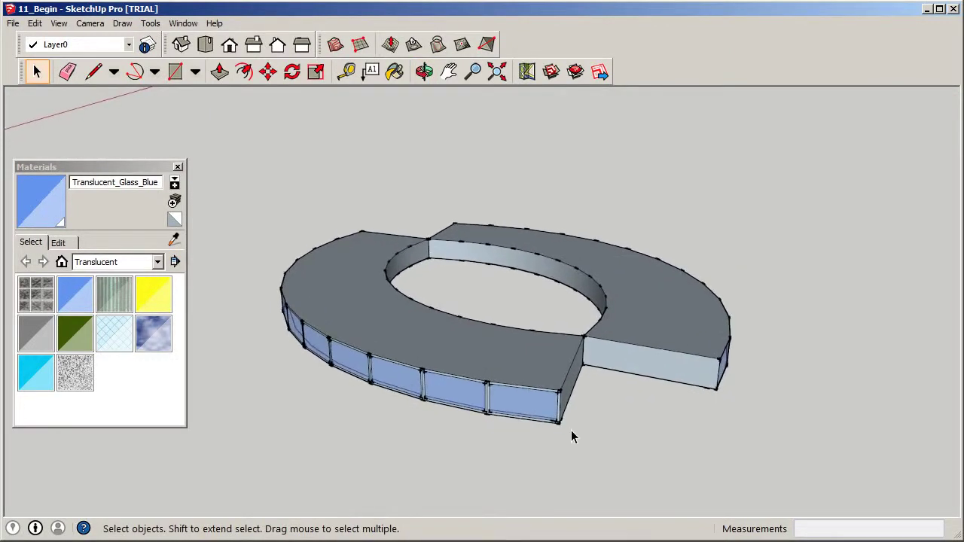
Reopen the curved component and erase the short stray edge at the end panel's lower outer corner
{"action": "scroll", "coordinate": [566, 435], "scroll_direction": "up", "scroll_amount": 5}
{"action": "middle_click_drag", "start_coordinate": [555, 367], "coordinate": [527, 452]}
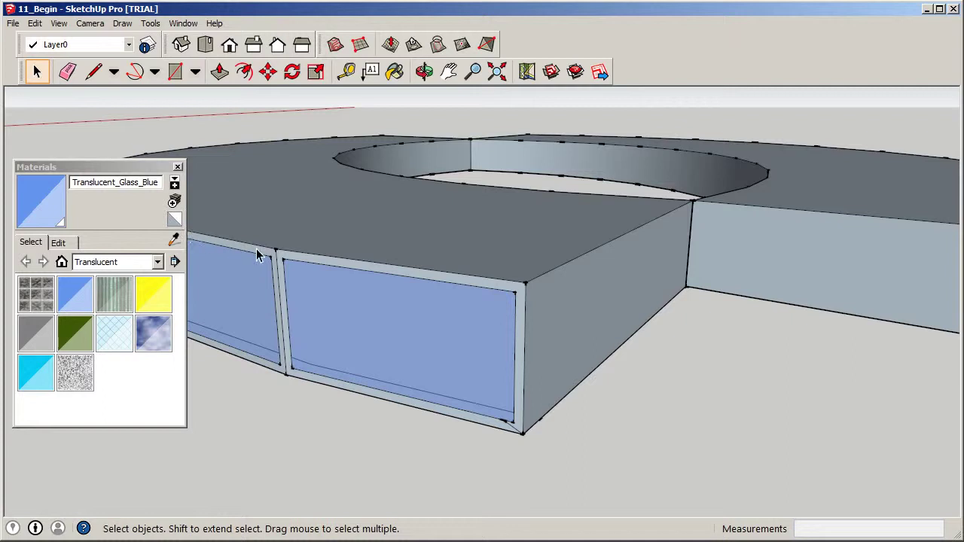
{"action": "middle_click_drag", "start_coordinate": [566, 408], "coordinate": [553, 339]}
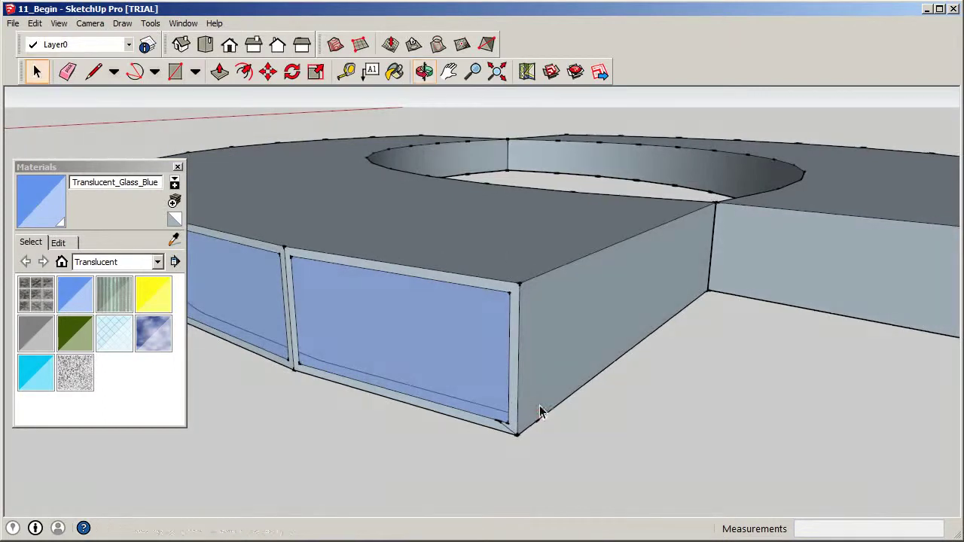
{"action": "double_click", "coordinate": [553, 339]}
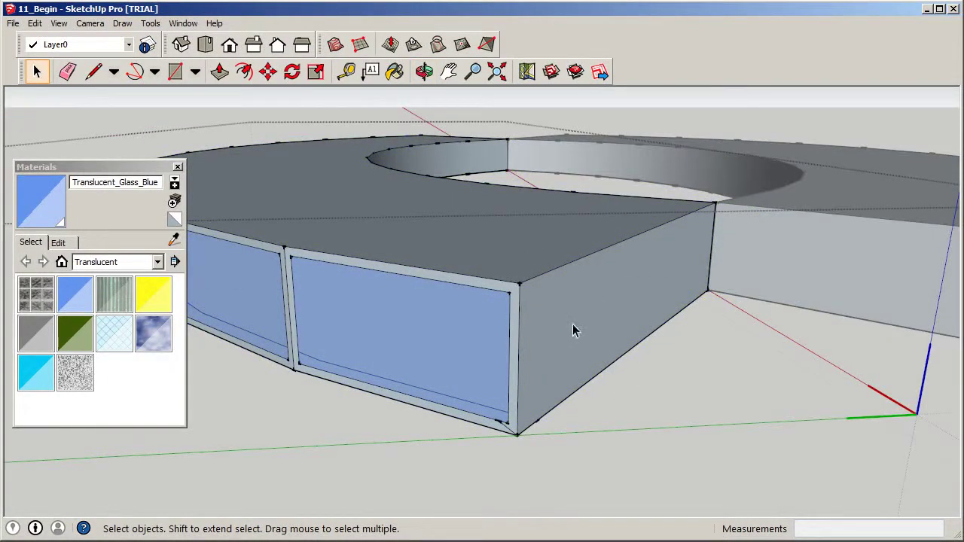
{"action": "scroll", "coordinate": [505, 446], "scroll_direction": "up", "scroll_amount": 1}
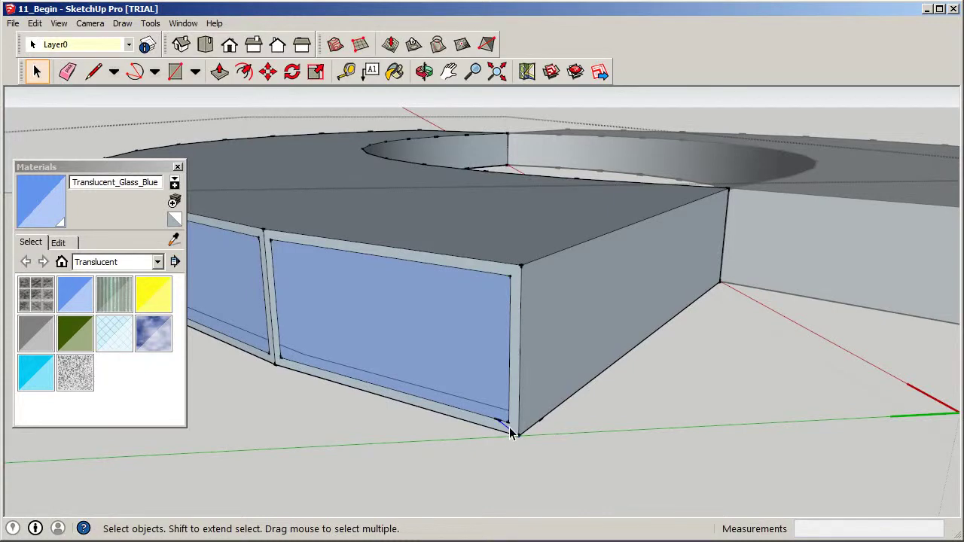
{"action": "right_click", "coordinate": [510, 434]}
{"action": "left_click", "coordinate": [532, 447]}
{"action": "mouse_move", "coordinate": [537, 410]}
{"action": "middle_mouse_down"}
{"action": "mouse_move", "coordinate": [404, 394]}
{"action": "mouse_move", "coordinate": [540, 430]}
{"action": "middle_mouse_up"}
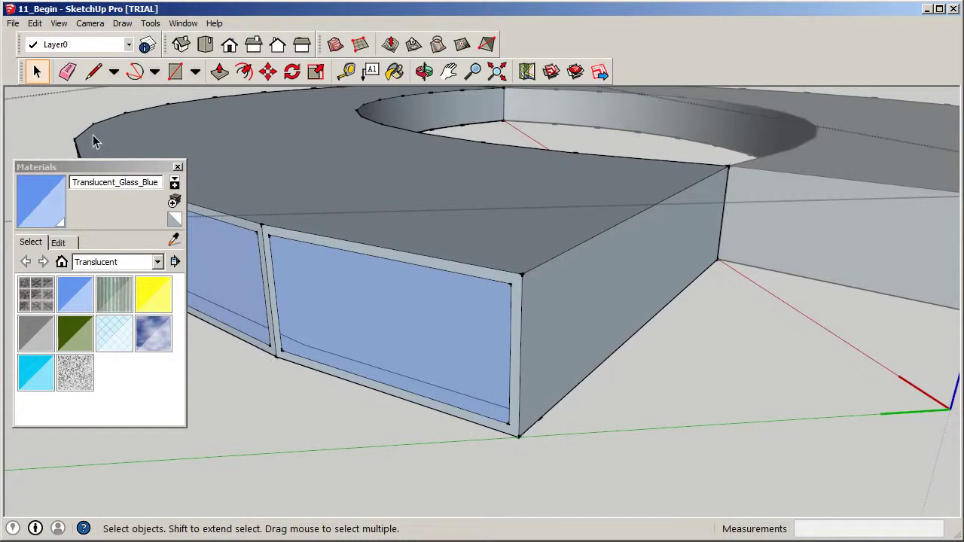
Draw a 6" square profile projecting outward from the lower outer corner, in line with the component's end wall
{"action": "left_click", "coordinate": [94, 71]}
{"action": "mouse_move", "coordinate": [517, 441]}
{"action": "middle_mouse_down"}
{"action": "mouse_move", "coordinate": [452, 366]}
{"action": "mouse_move", "coordinate": [553, 387]}
{"action": "mouse_move", "coordinate": [532, 447]}
{"action": "middle_mouse_up"}
{"action": "scroll", "coordinate": [520, 436], "scroll_direction": "up", "scroll_amount": 3}
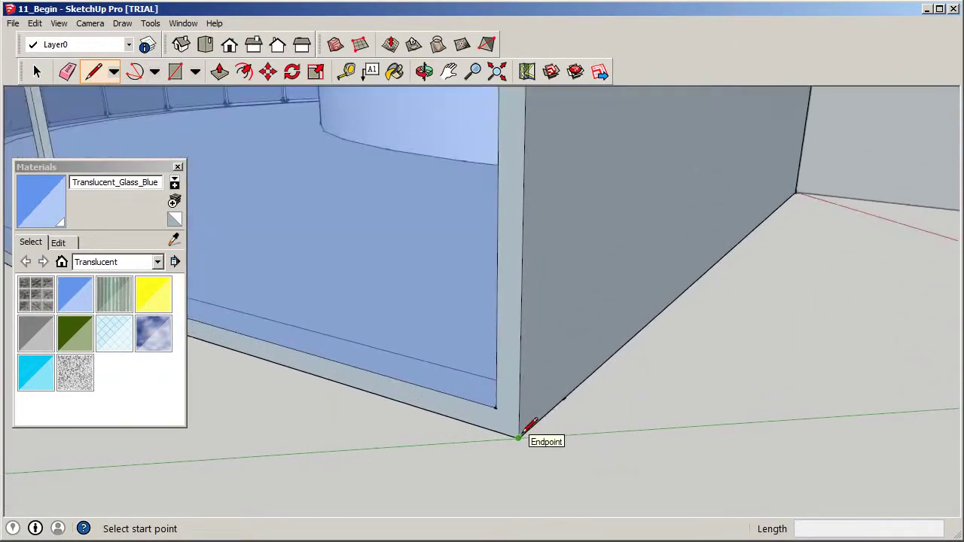
{"action": "left_click", "coordinate": [518, 437]}
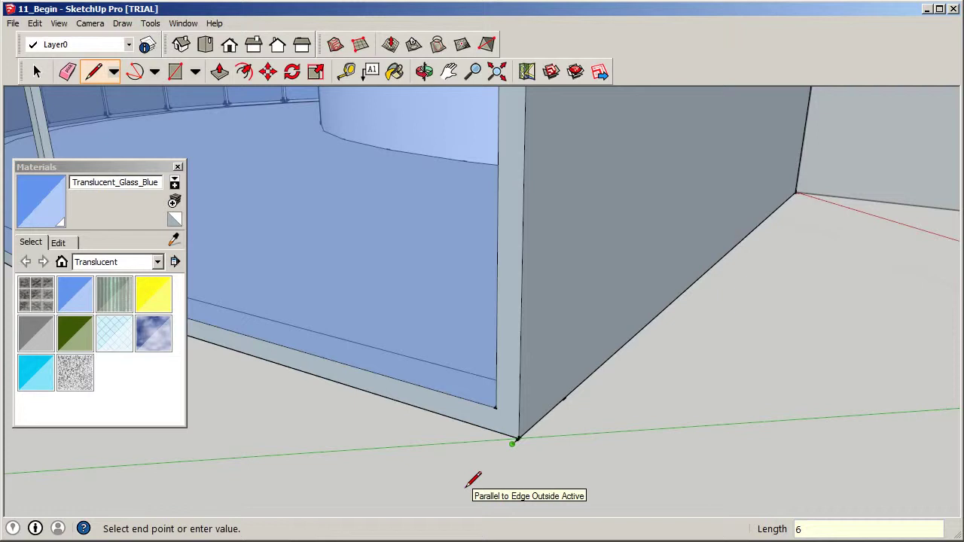
{"action": "middle_click_drag", "start_coordinate": [520, 404], "coordinate": [510, 429]}
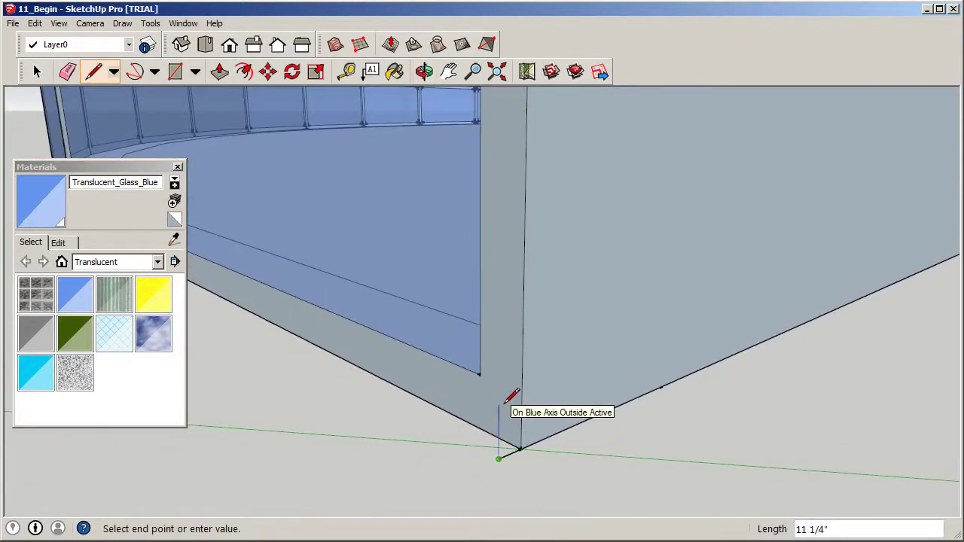
{"action": "key", "text": "Return"}
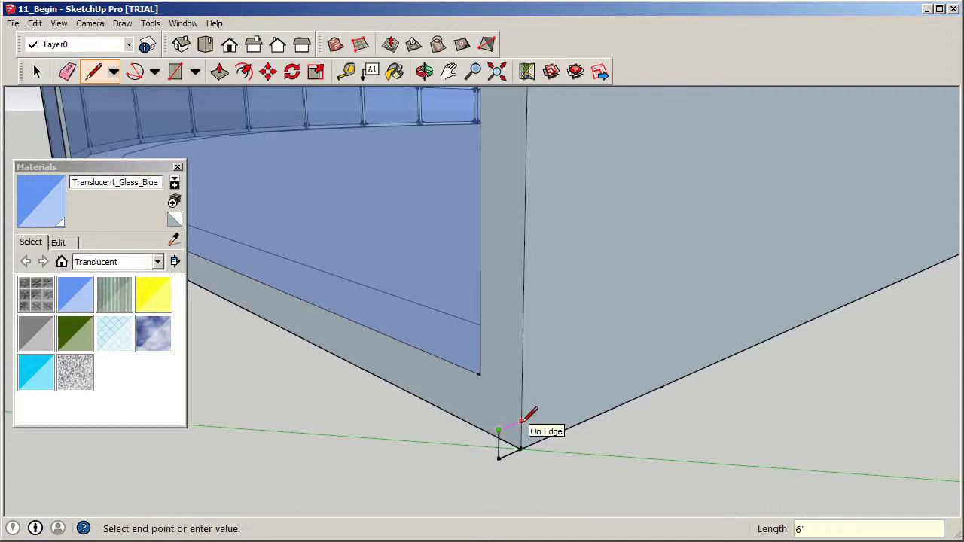
{"action": "left_click", "coordinate": [520, 422]}
{"action": "scroll", "coordinate": [515, 417], "scroll_direction": "up", "scroll_amount": 1}
{"action": "left_click", "coordinate": [519, 421]}
Add a step 3" wide and 2" high on top of the square profile and erase the edge dividing them
{"action": "left_click", "coordinate": [513, 421]}
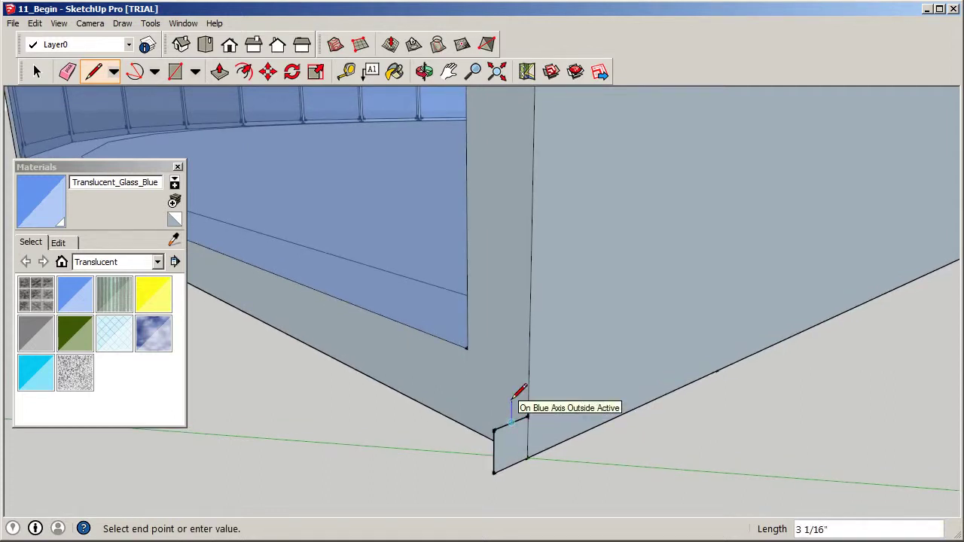
{"action": "type", "text": "2"}
{"action": "key", "text": "Return"}
{"action": "left_click", "coordinate": [527, 401]}
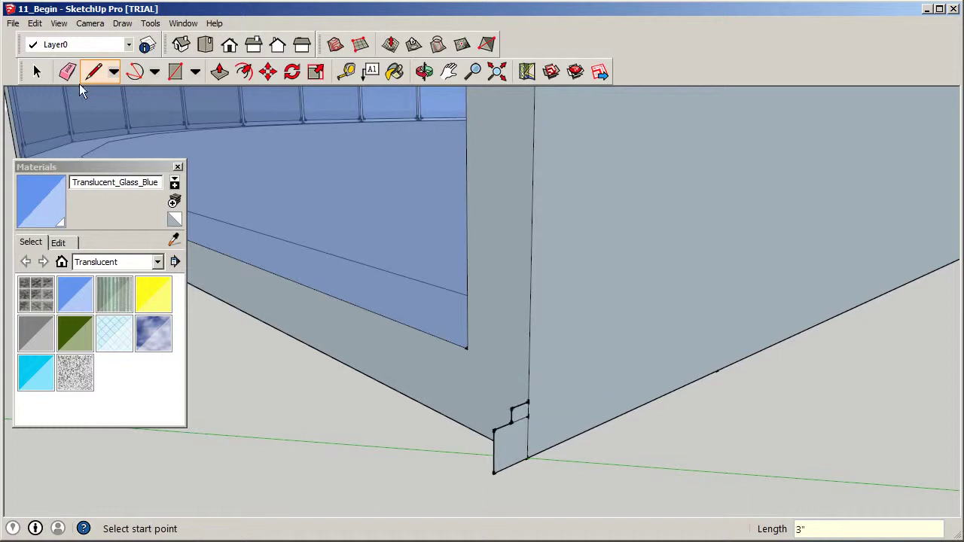
{"action": "left_click", "coordinate": [67, 71]}
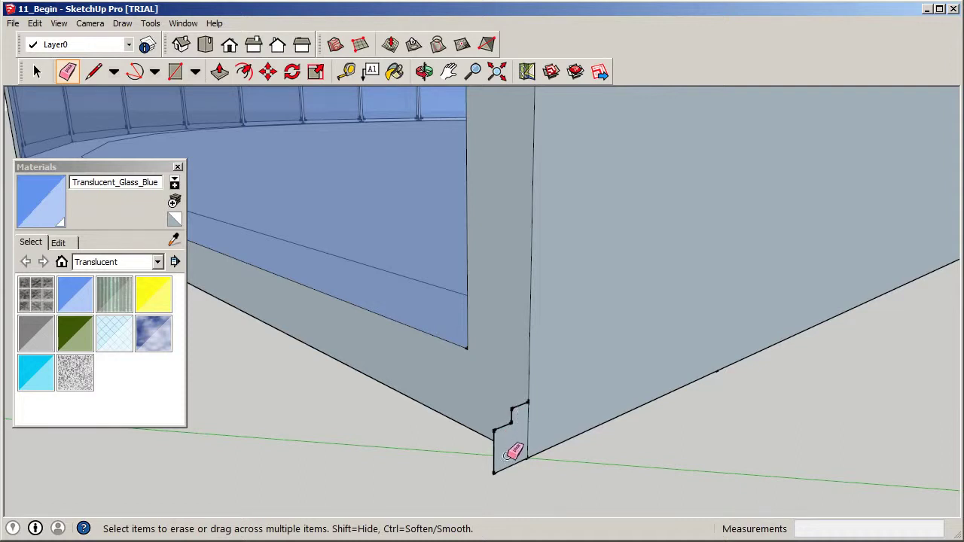
{"action": "scroll", "coordinate": [549, 437], "scroll_direction": "down", "scroll_amount": 3}
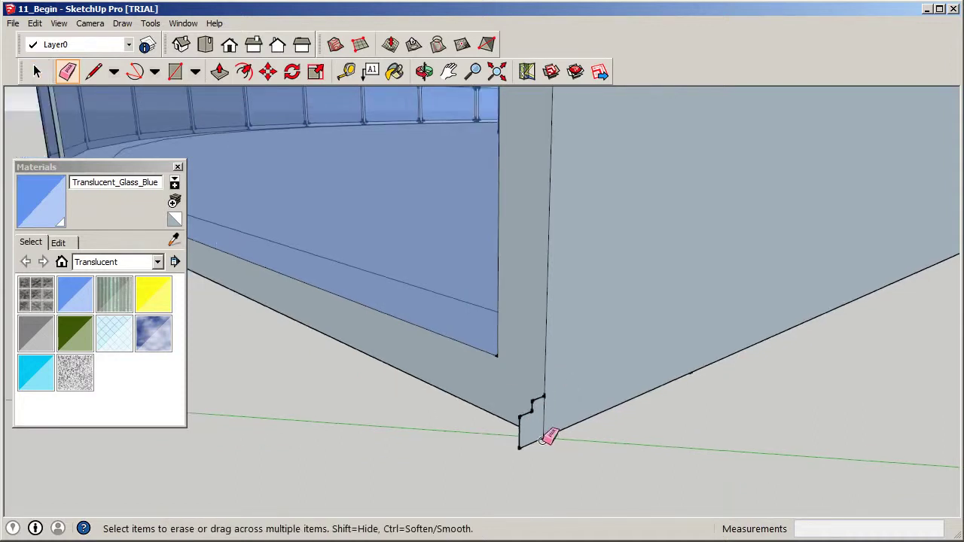
{"action": "scroll", "coordinate": [585, 430], "scroll_direction": "down", "scroll_amount": 3}
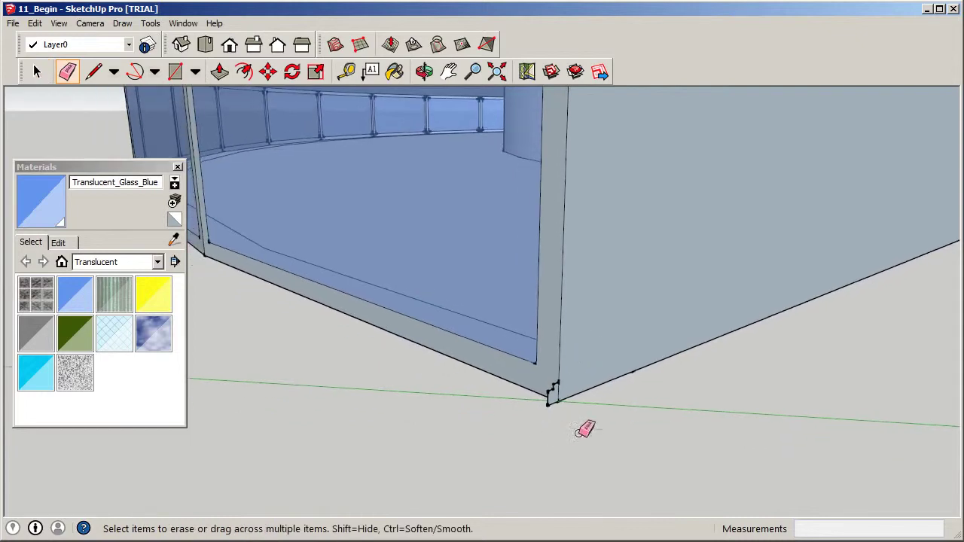
Close the Materials window to clear the view of the curved component's outer glass wall
{"action": "middle_click_drag", "start_coordinate": [578, 395], "coordinate": [641, 404]}
{"action": "left_click", "coordinate": [36, 71]}
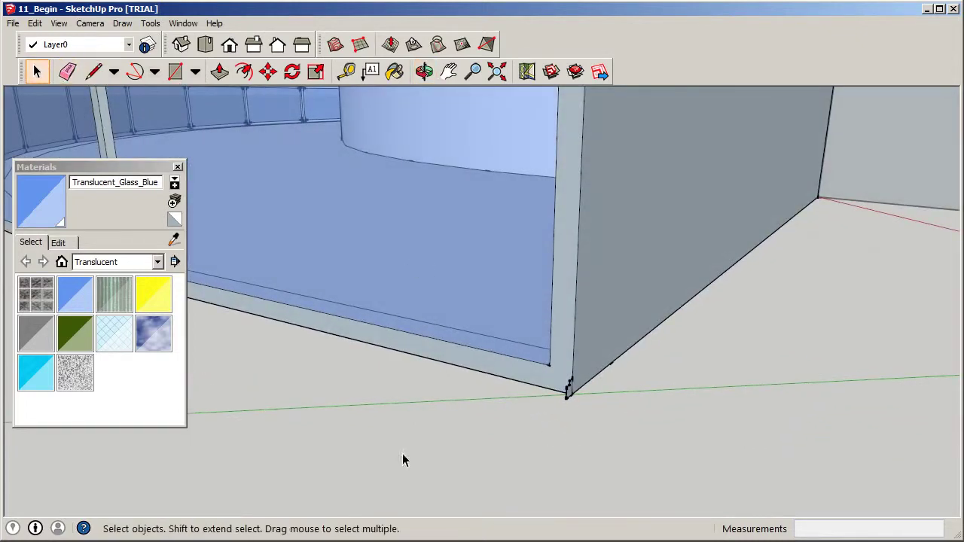
{"action": "scroll", "coordinate": [587, 371], "scroll_direction": "down", "scroll_amount": 5}
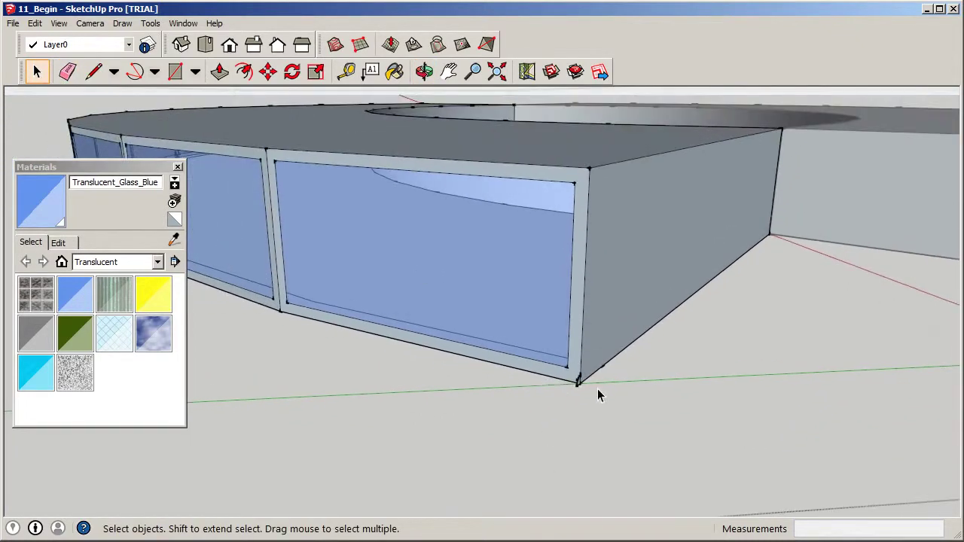
{"action": "scroll", "coordinate": [586, 377], "scroll_direction": "down", "scroll_amount": 2}
{"action": "middle_click_drag", "start_coordinate": [577, 377], "coordinate": [617, 370]}
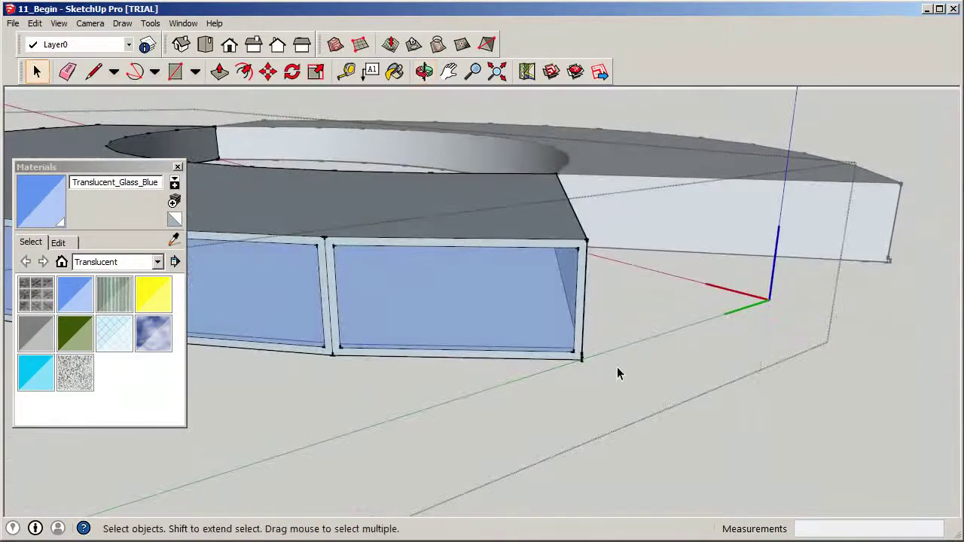
{"action": "scroll", "coordinate": [556, 358], "scroll_direction": "up", "scroll_amount": 3}
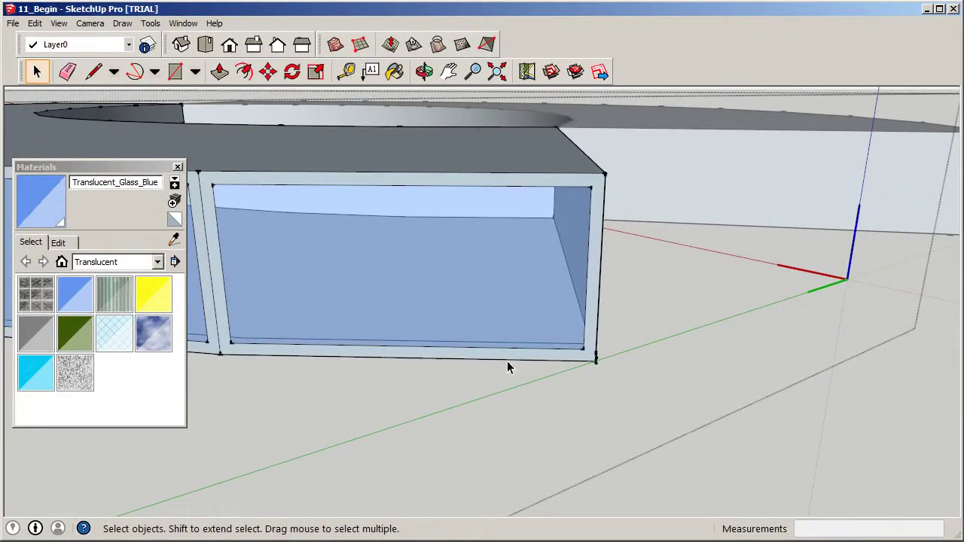
{"action": "left_click_drag", "start_coordinate": [534, 365], "coordinate": [474, 363]}
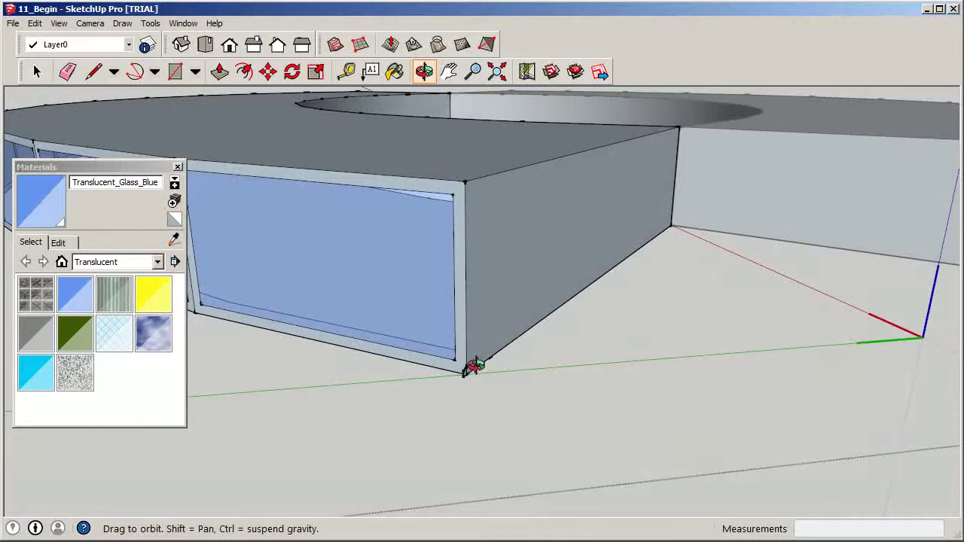
{"action": "key", "text": "space"}
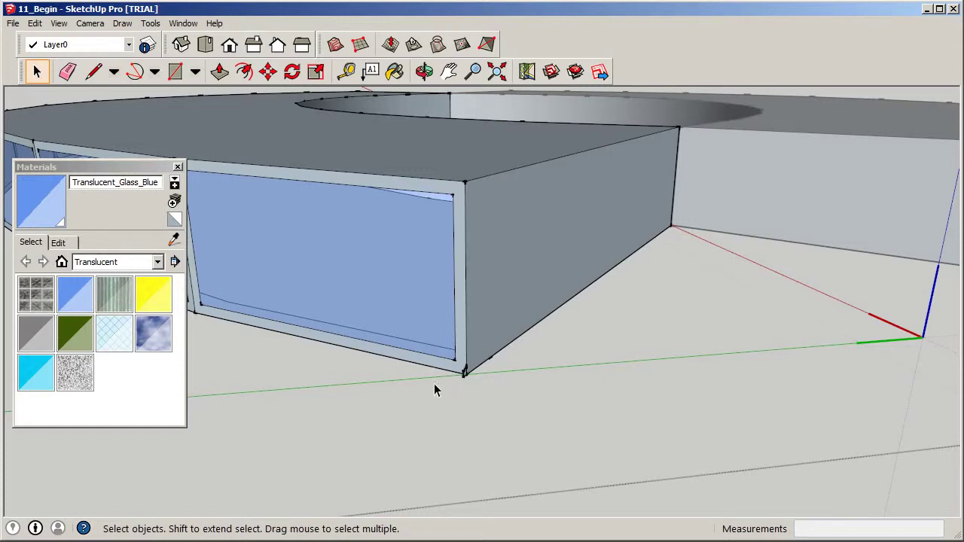
{"action": "scroll", "coordinate": [498, 343], "scroll_direction": "down", "scroll_amount": 5}
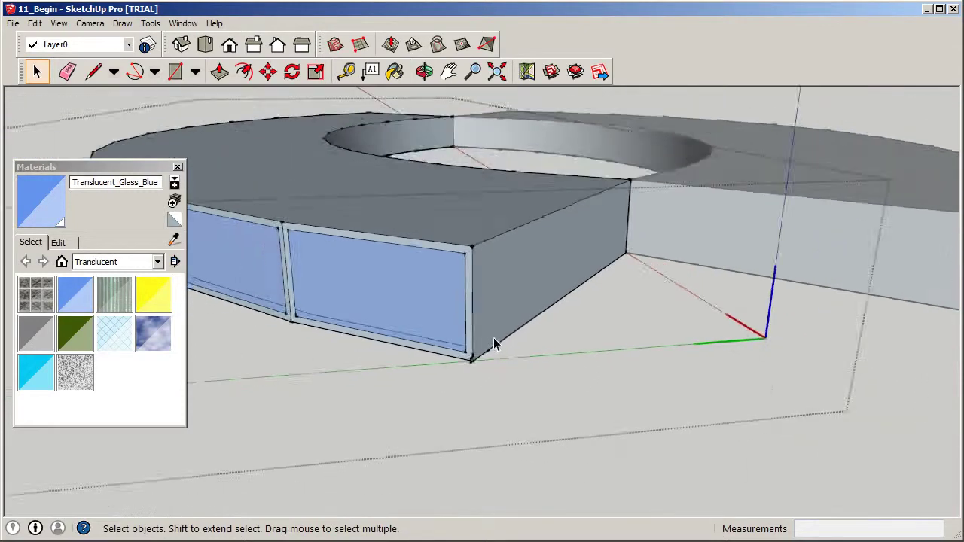
{"action": "scroll", "coordinate": [203, 213], "scroll_direction": "up", "scroll_amount": 3}
{"action": "left_click", "coordinate": [178, 167]}
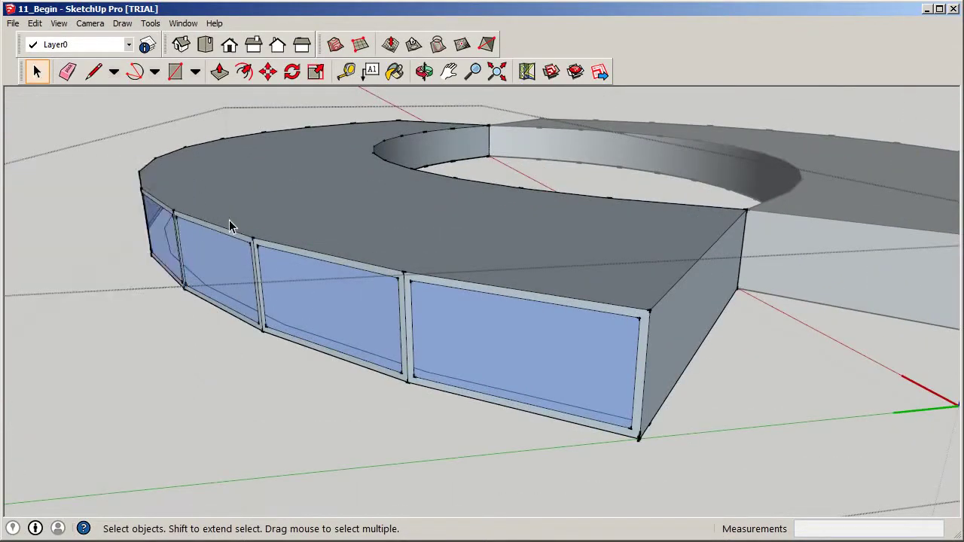
Select the bottom outer edges of consecutive glass segments, starting at the trim profile's end, and deselect the stray inner pane edge
{"action": "middle_click_drag", "start_coordinate": [455, 427], "coordinate": [469, 412]}
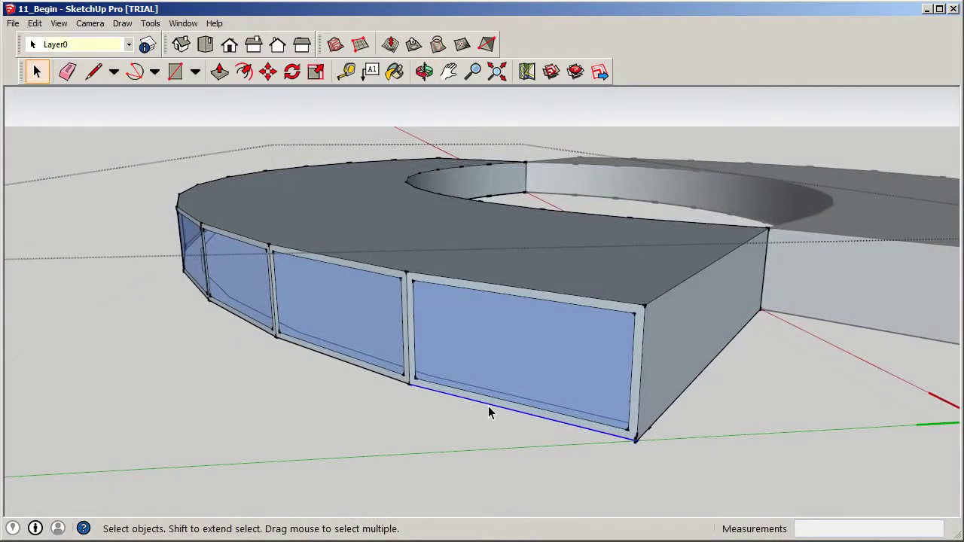
{"action": "middle_click_drag", "start_coordinate": [489, 406], "coordinate": [656, 394]}
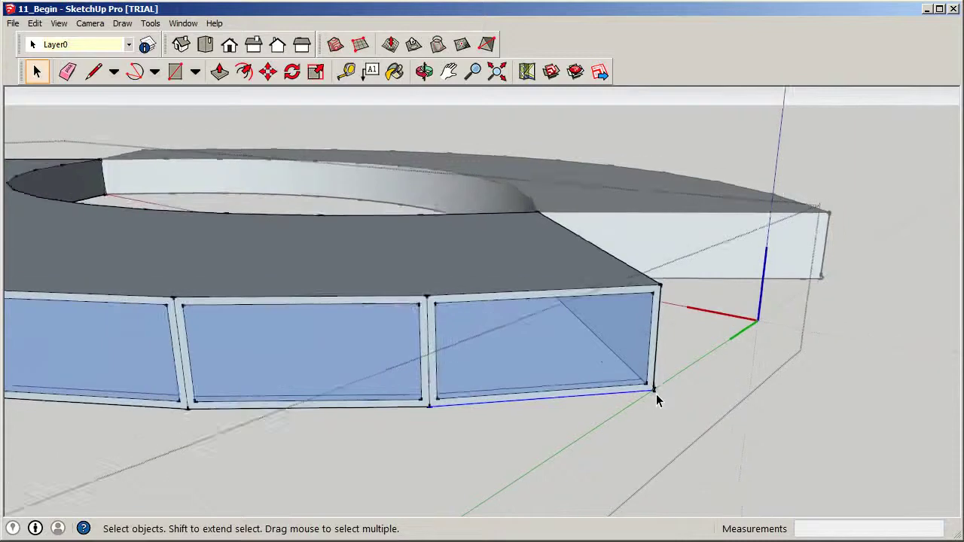
{"action": "scroll", "coordinate": [652, 394], "scroll_direction": "down", "scroll_amount": 3}
{"action": "scroll", "coordinate": [420, 407], "scroll_direction": "up", "scroll_amount": 3}
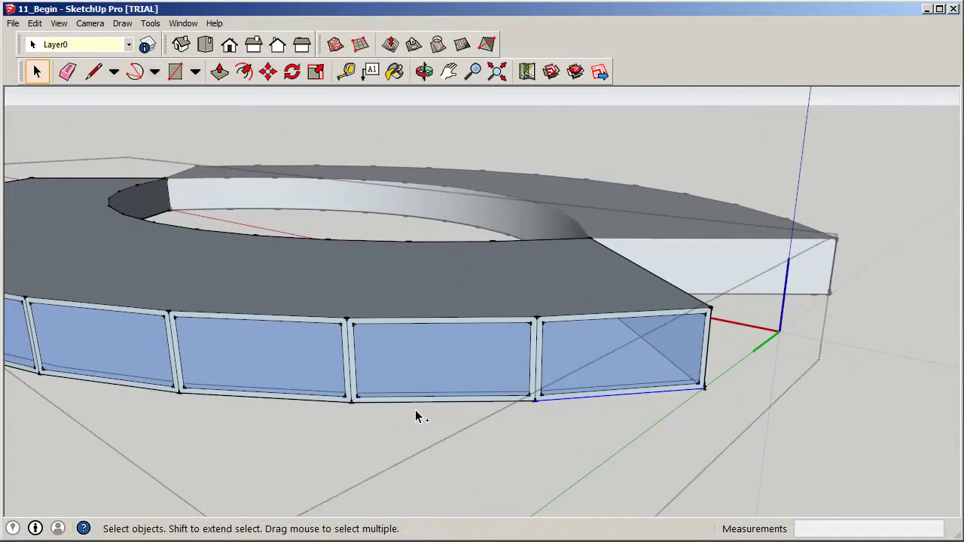
{"action": "left_click", "coordinate": [415, 404], "text": "ctrl"}
{"action": "middle_click_drag", "start_coordinate": [305, 405], "coordinate": [583, 380]}
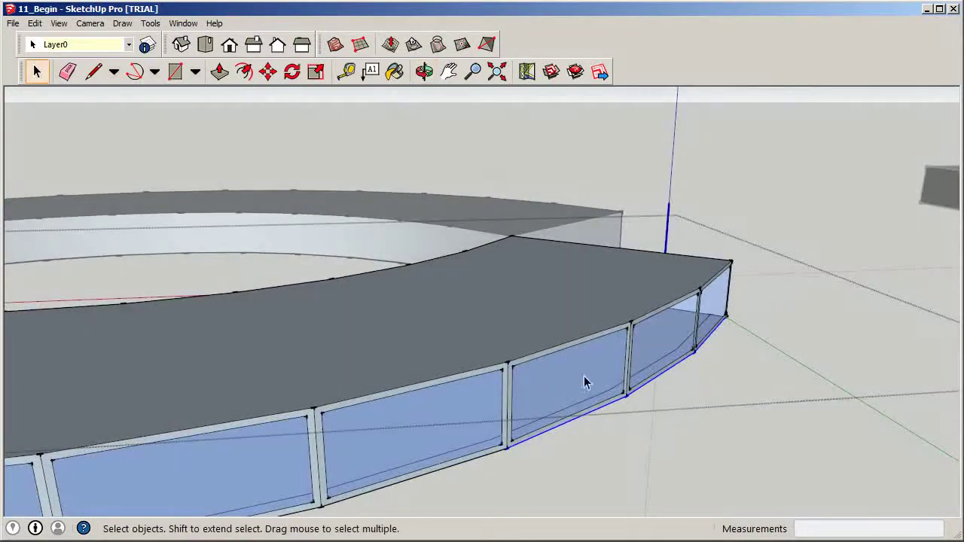
{"action": "scroll", "coordinate": [603, 301], "scroll_direction": "down", "scroll_amount": 3}
{"action": "scroll", "coordinate": [526, 354], "scroll_direction": "up", "scroll_amount": 2}
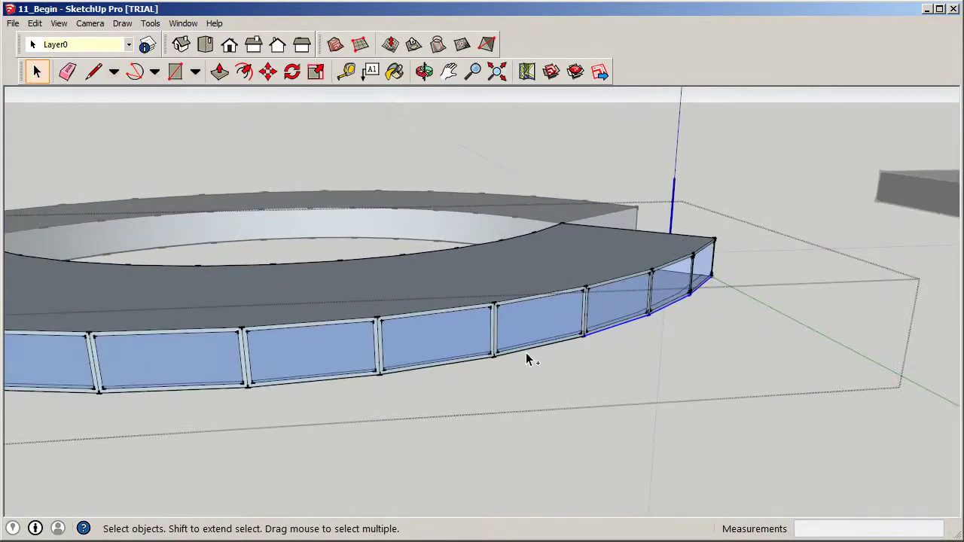
{"action": "middle_click_drag", "start_coordinate": [469, 361], "coordinate": [576, 398]}
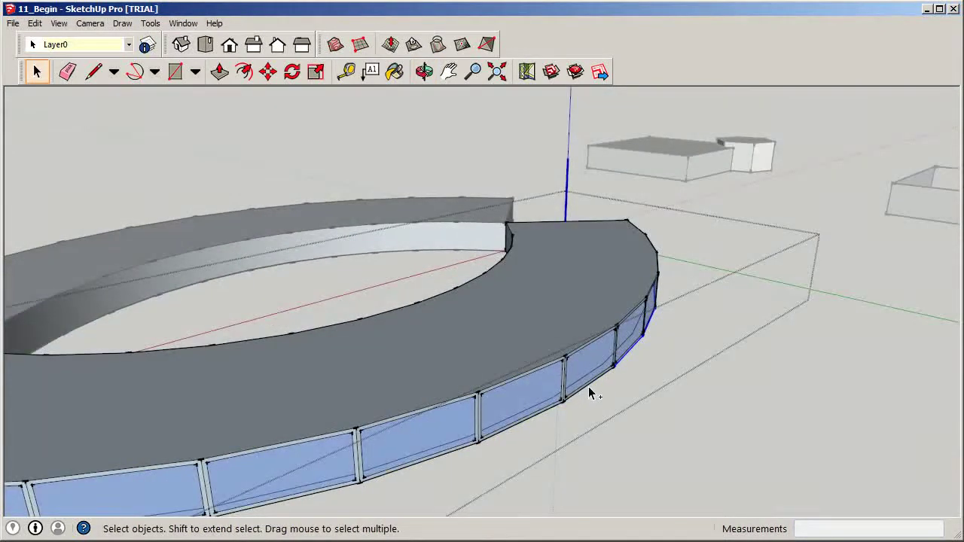
{"action": "scroll", "coordinate": [596, 385], "scroll_direction": "up", "scroll_amount": 3}
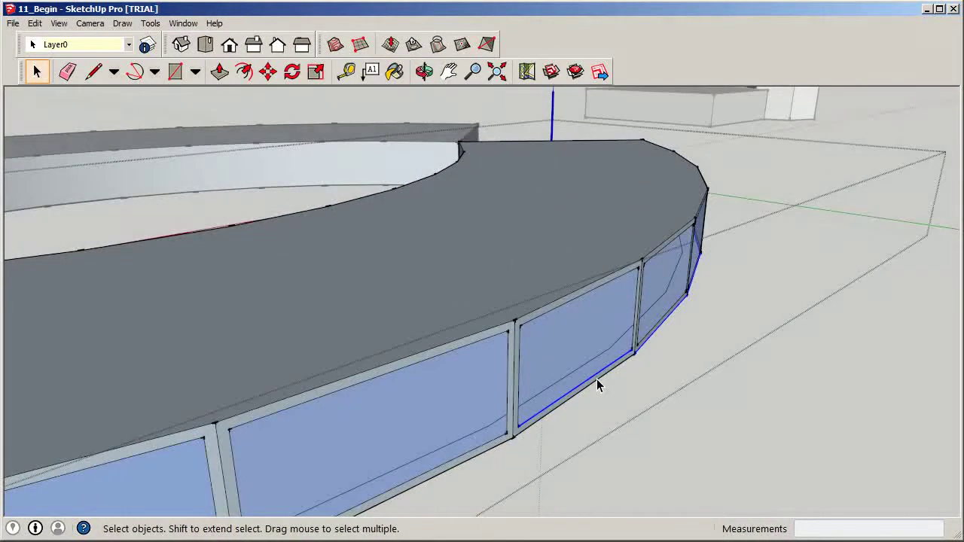
{"action": "left_click", "coordinate": [595, 379], "text": "shift"}
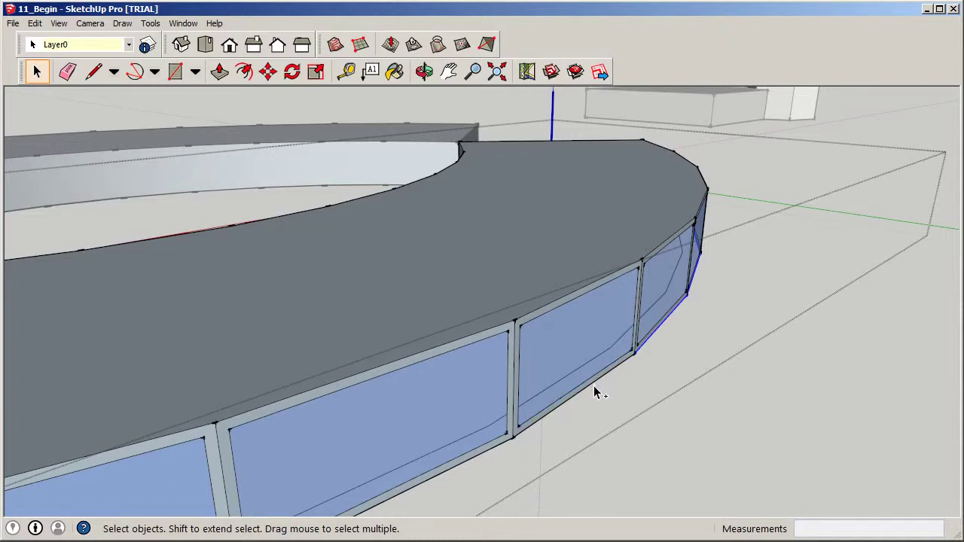
Extend the selection through the remaining bottom outer edges to the far end of the curved component
{"action": "scroll", "coordinate": [672, 339], "scroll_direction": "down", "scroll_amount": 2}
{"action": "middle_click_drag", "start_coordinate": [494, 448], "coordinate": [540, 400]}
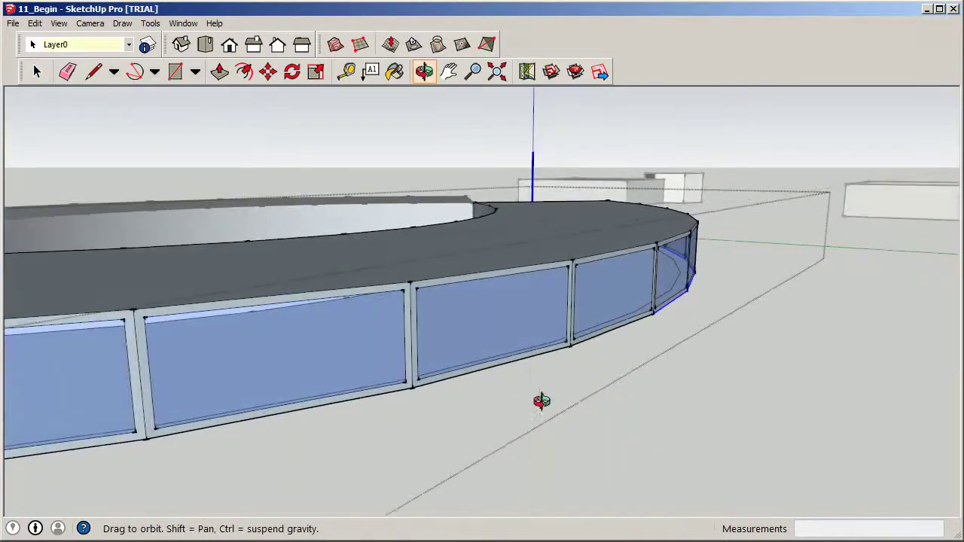
{"action": "left_click", "coordinate": [536, 363], "text": "shift"}
{"action": "middle_click_drag", "start_coordinate": [370, 402], "coordinate": [474, 444]}
{"action": "scroll", "coordinate": [650, 452], "scroll_direction": "up", "scroll_amount": 5}
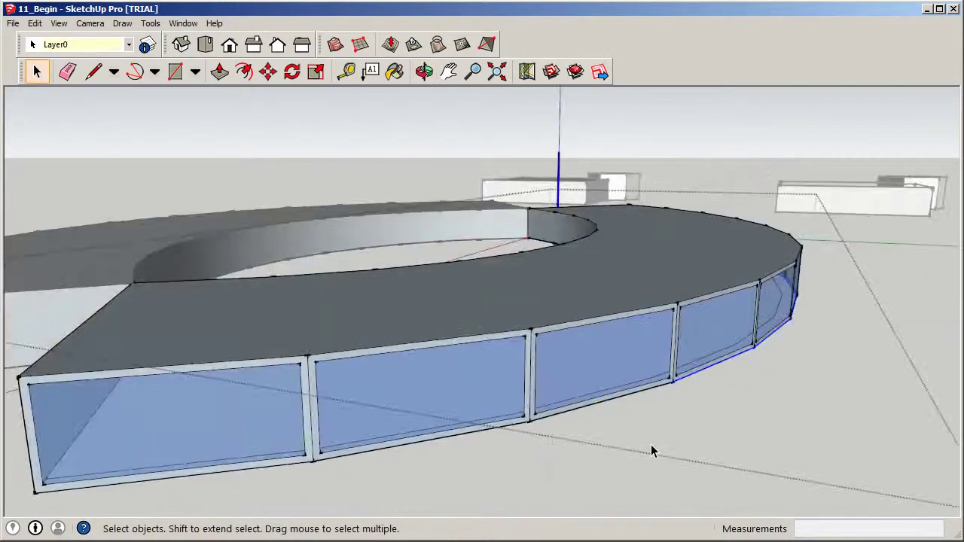
{"action": "scroll", "coordinate": [637, 390], "scroll_direction": "down", "scroll_amount": 2}
{"action": "left_click", "coordinate": [549, 365], "text": "ctrl"}
{"action": "left_click", "coordinate": [484, 381], "text": "ctrl"}
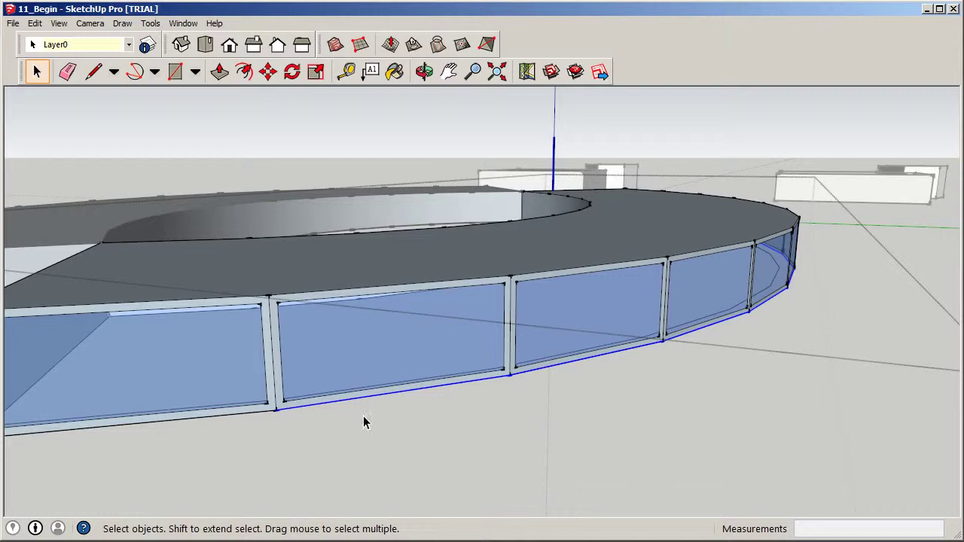
{"action": "scroll", "coordinate": [258, 418], "scroll_direction": "down", "scroll_amount": 6}
{"action": "middle_click_drag", "start_coordinate": [314, 424], "coordinate": [66, 438]}
Extrude the stepped profile along the selected bottom outer edges with Follow Me
{"action": "middle_click_drag", "start_coordinate": [934, 338], "coordinate": [204, 343]}
{"action": "scroll", "coordinate": [351, 338], "scroll_direction": "down", "scroll_amount": 5}
{"action": "middle_click_drag", "start_coordinate": [400, 344], "coordinate": [729, 365]}
{"action": "scroll", "coordinate": [729, 365], "scroll_direction": "up", "scroll_amount": 5}
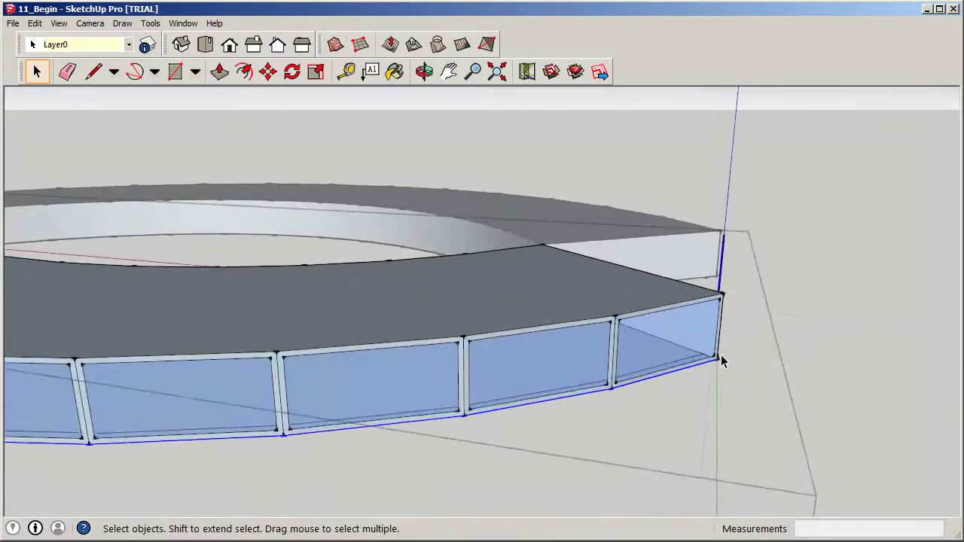
{"action": "scroll", "coordinate": [721, 360], "scroll_direction": "up", "scroll_amount": 2}
{"action": "scroll", "coordinate": [717, 365], "scroll_direction": "up", "scroll_amount": 3}
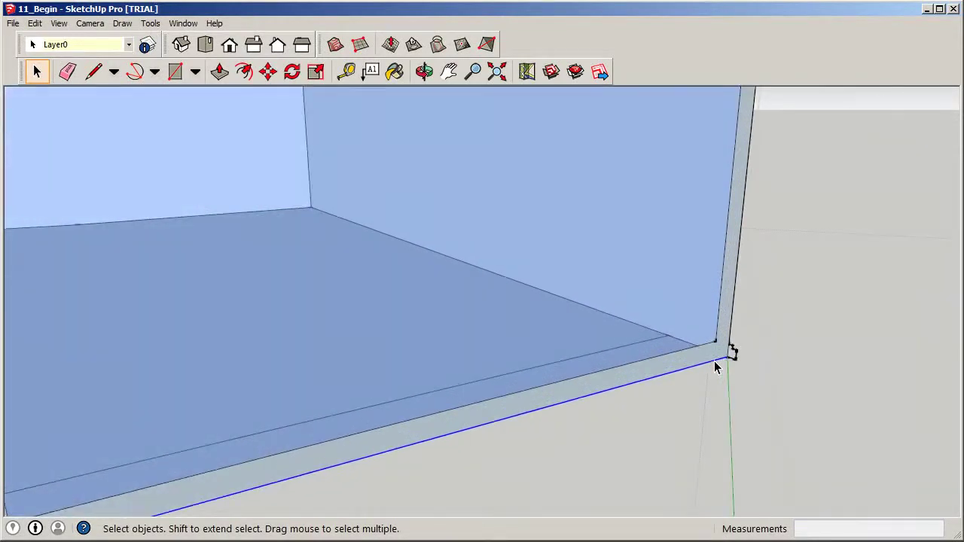
{"action": "left_click", "coordinate": [151, 24]}
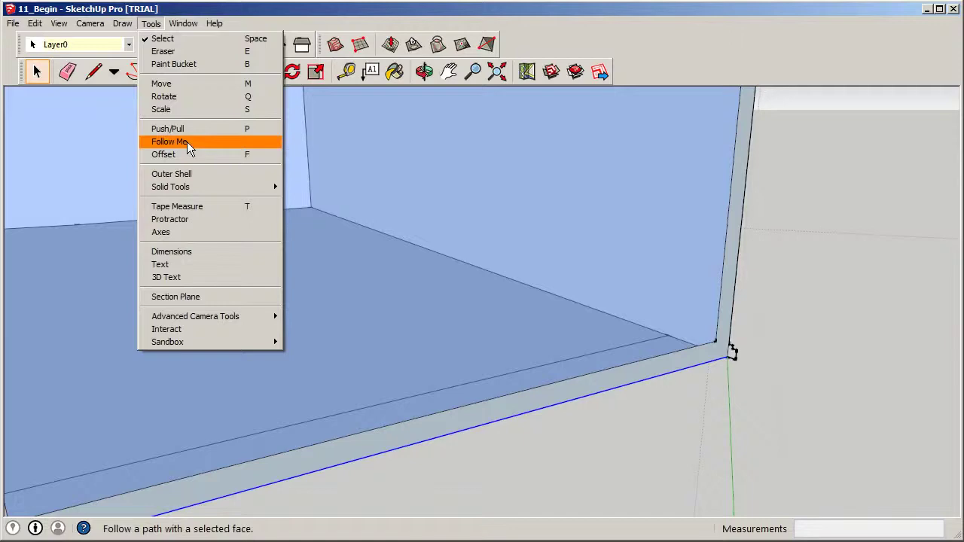
{"action": "left_click", "coordinate": [167, 129]}
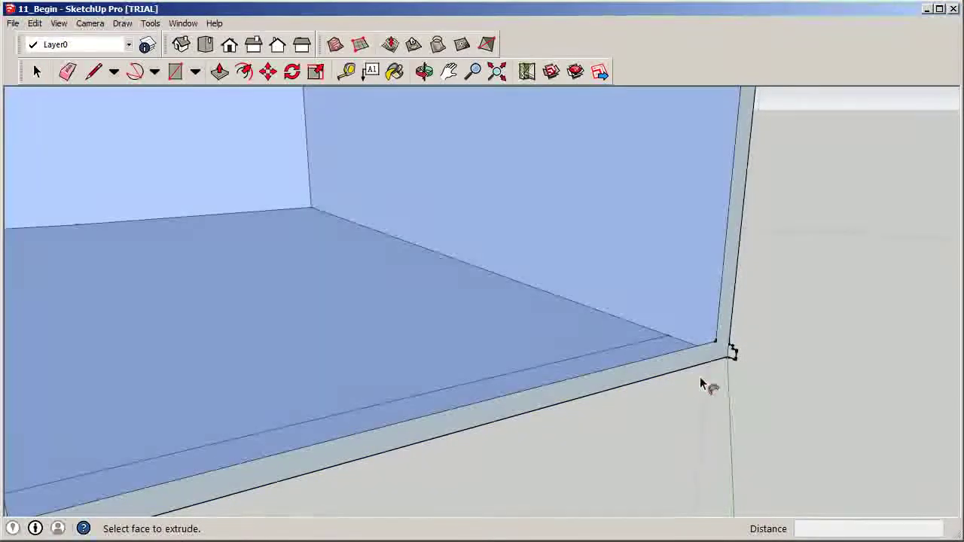
{"action": "scroll", "coordinate": [729, 361], "scroll_direction": "up", "scroll_amount": 1}
{"action": "left_click_drag", "start_coordinate": [735, 358], "coordinate": [736, 360]}
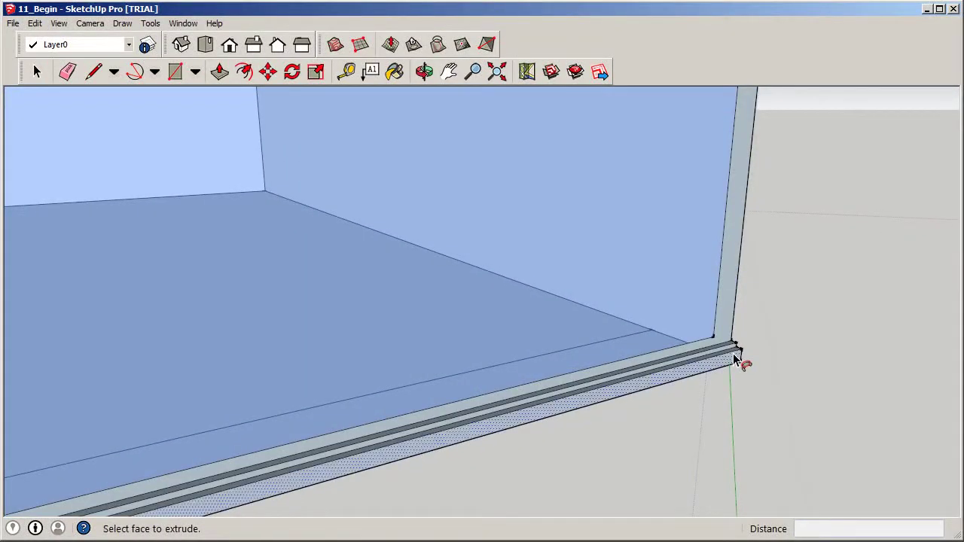
Check the trim along the full curved edge and finish editing the component
{"action": "scroll", "coordinate": [755, 339], "scroll_direction": "down", "scroll_amount": 1}
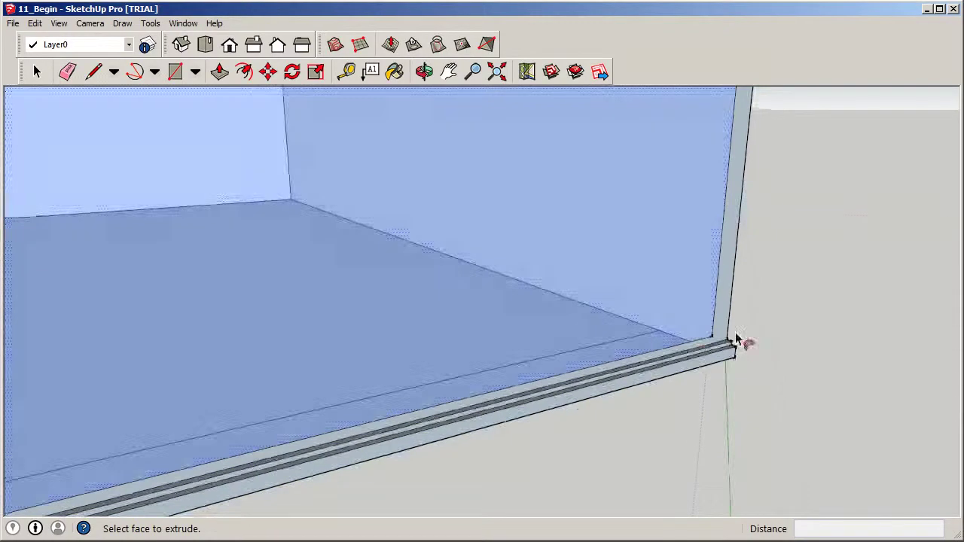
{"action": "scroll", "coordinate": [753, 343], "scroll_direction": "down", "scroll_amount": 6}
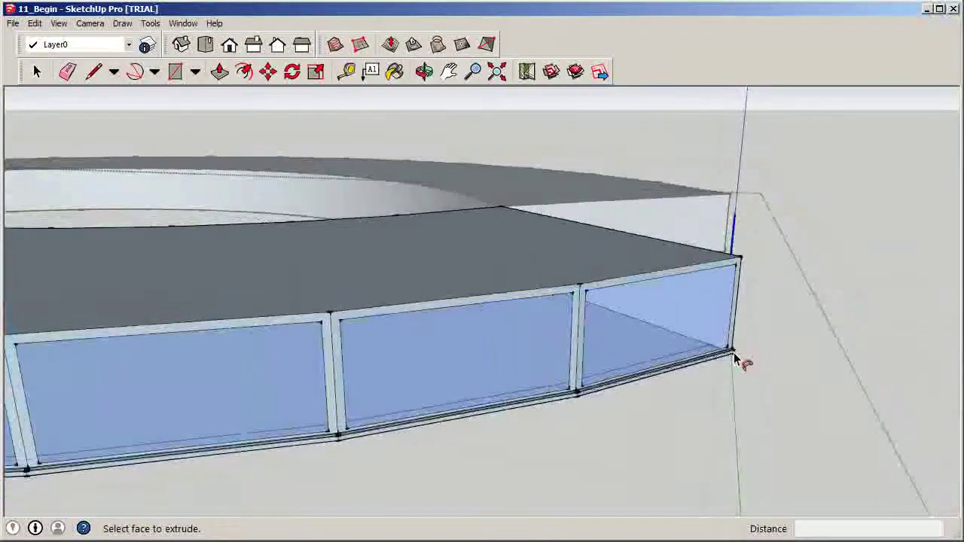
{"action": "scroll", "coordinate": [737, 360], "scroll_direction": "down", "scroll_amount": 3}
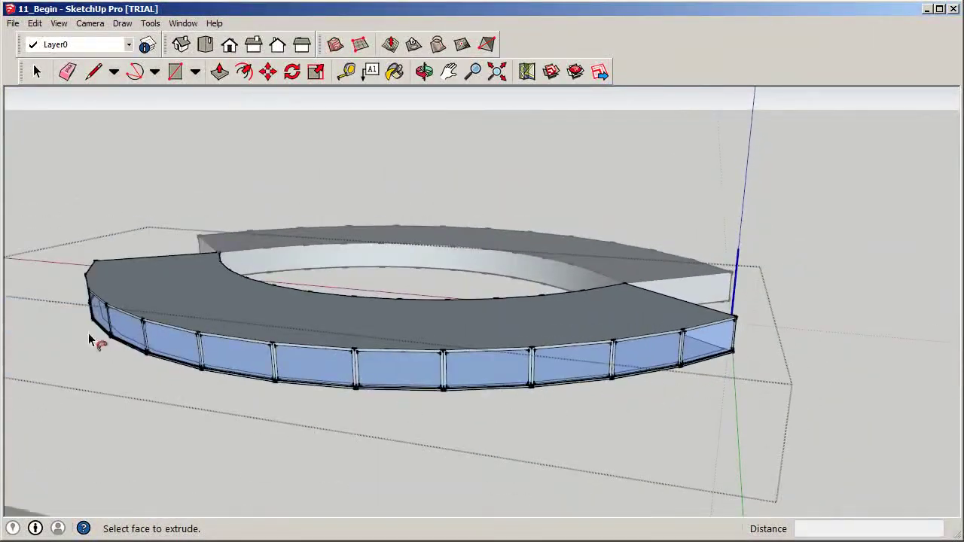
{"action": "left_click", "coordinate": [39, 71]}
{"action": "middle_click_drag", "start_coordinate": [595, 310], "coordinate": [731, 175]}
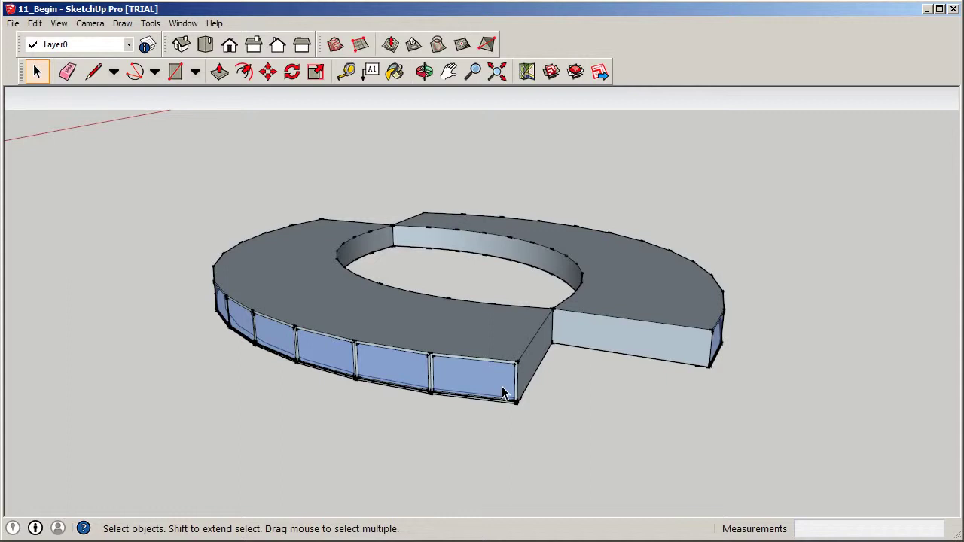
Examine the stepped trim along the bottom of the glass panels on both curved halves
{"action": "middle_click_drag", "start_coordinate": [503, 393], "coordinate": [503, 415]}
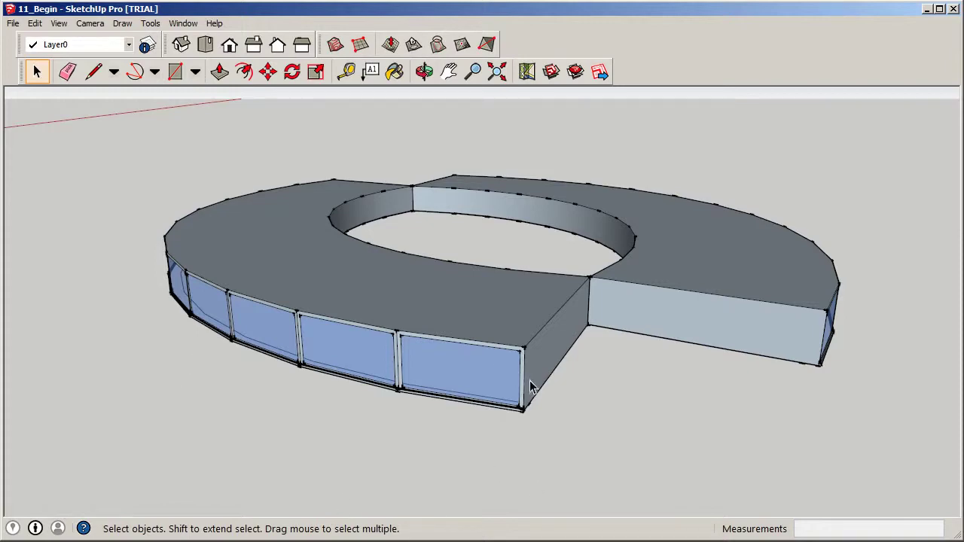
{"action": "scroll", "coordinate": [530, 380], "scroll_direction": "up", "scroll_amount": 2}
{"action": "scroll", "coordinate": [512, 420], "scroll_direction": "up", "scroll_amount": 6}
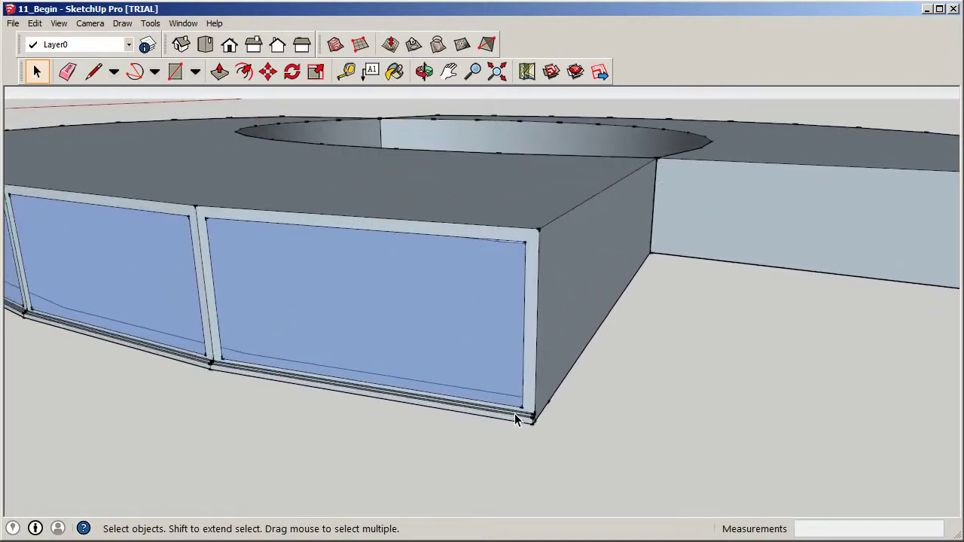
{"action": "scroll", "coordinate": [550, 408], "scroll_direction": "down", "scroll_amount": 8}
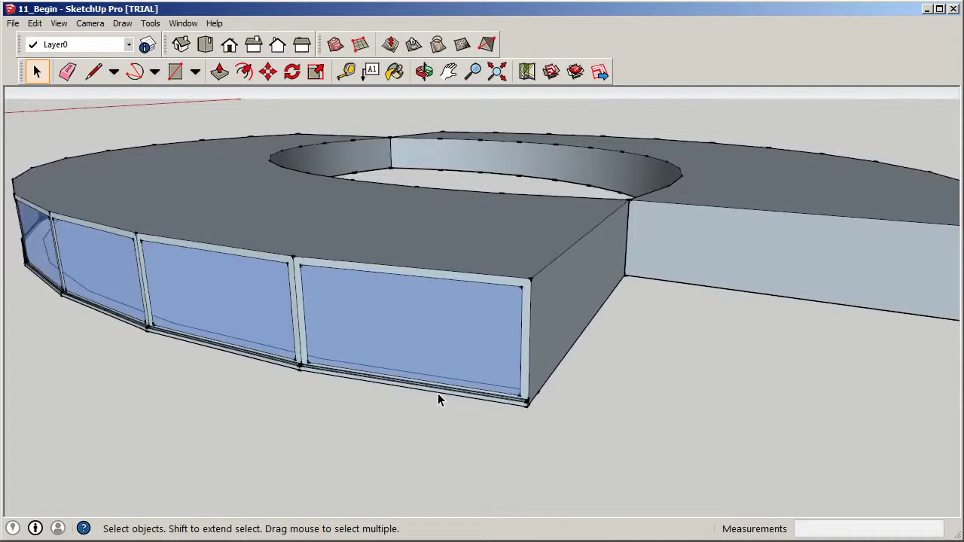
{"action": "scroll", "coordinate": [609, 338], "scroll_direction": "up", "scroll_amount": 2}
{"action": "middle_click_drag", "start_coordinate": [441, 330], "coordinate": [254, 355]}
{"action": "scroll", "coordinate": [630, 379], "scroll_direction": "up", "scroll_amount": 8}
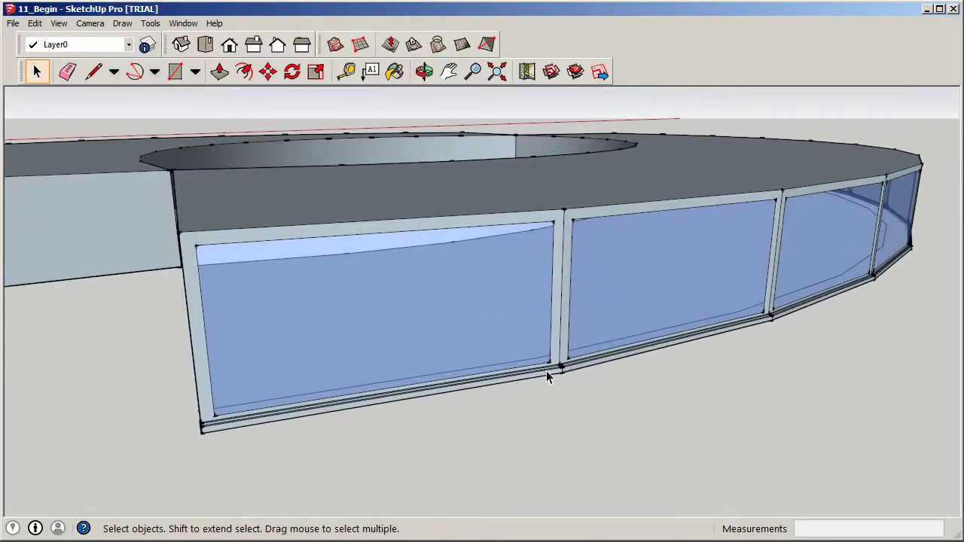
{"action": "scroll", "coordinate": [656, 359], "scroll_direction": "down", "scroll_amount": 8}
{"action": "mouse_move", "coordinate": [663, 344]}
{"action": "middle_mouse_down"}
{"action": "mouse_move", "coordinate": [651, 323]}
{"action": "mouse_move", "coordinate": [560, 355]}
{"action": "mouse_move", "coordinate": [545, 327]}
{"action": "mouse_move", "coordinate": [550, 345]}
{"action": "middle_mouse_up"}
{"action": "scroll", "coordinate": [561, 356], "scroll_direction": "down", "scroll_amount": 5}
{"action": "scroll", "coordinate": [450, 343], "scroll_direction": "up", "scroll_amount": 3}
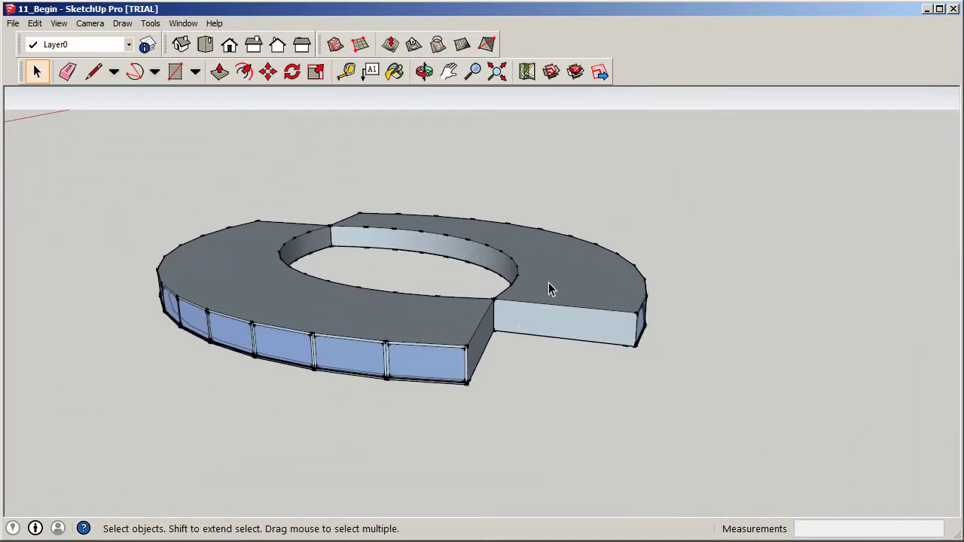
Copy both curved halves and place the pasted copy on top of the originals as a second floor, aligned at the outer corner
{"action": "left_click", "coordinate": [439, 337]}
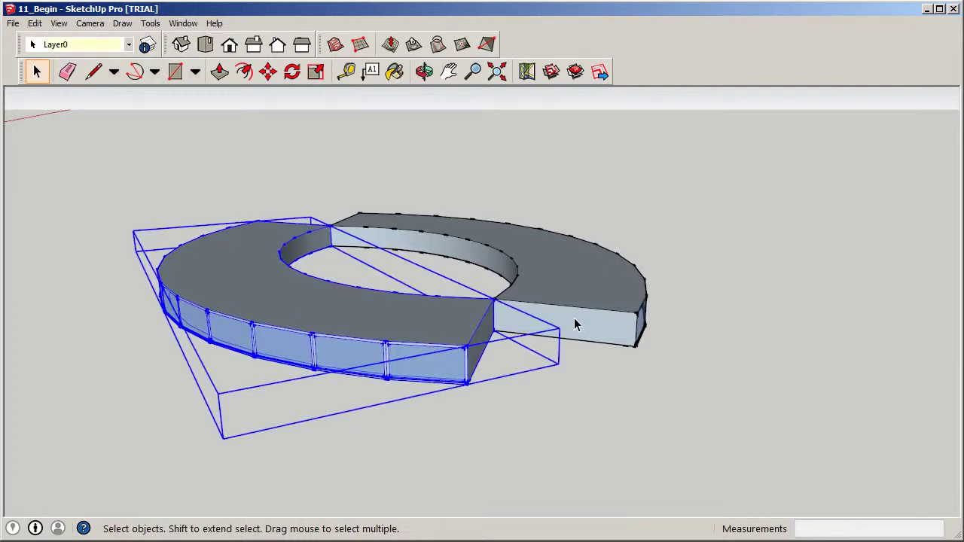
{"action": "left_click", "coordinate": [585, 272], "text": "shift"}
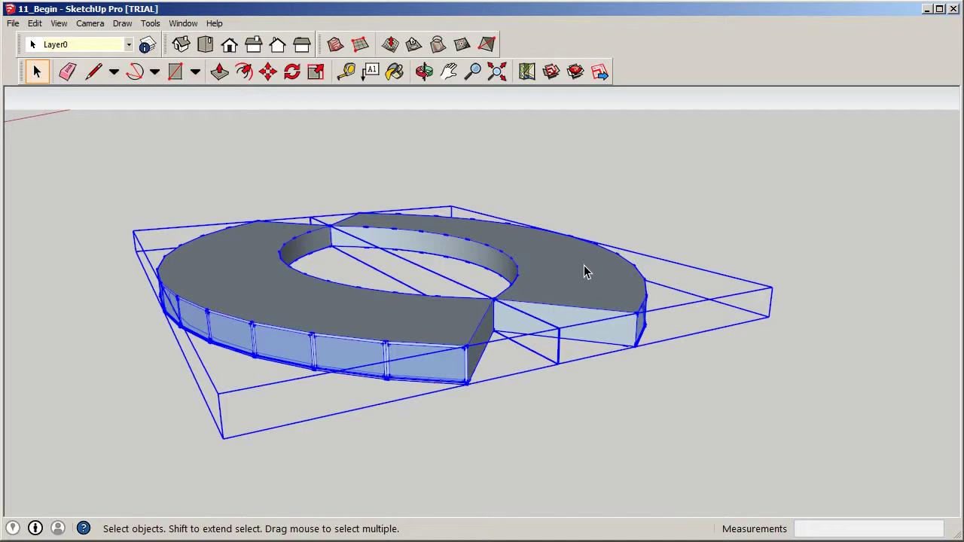
{"action": "key", "text": "ctrl+c"}
{"action": "key", "text": "ctrl+v"}
{"action": "left_click", "coordinate": [822, 210]}
{"action": "middle_click_drag", "start_coordinate": [821, 211], "coordinate": [794, 230]}
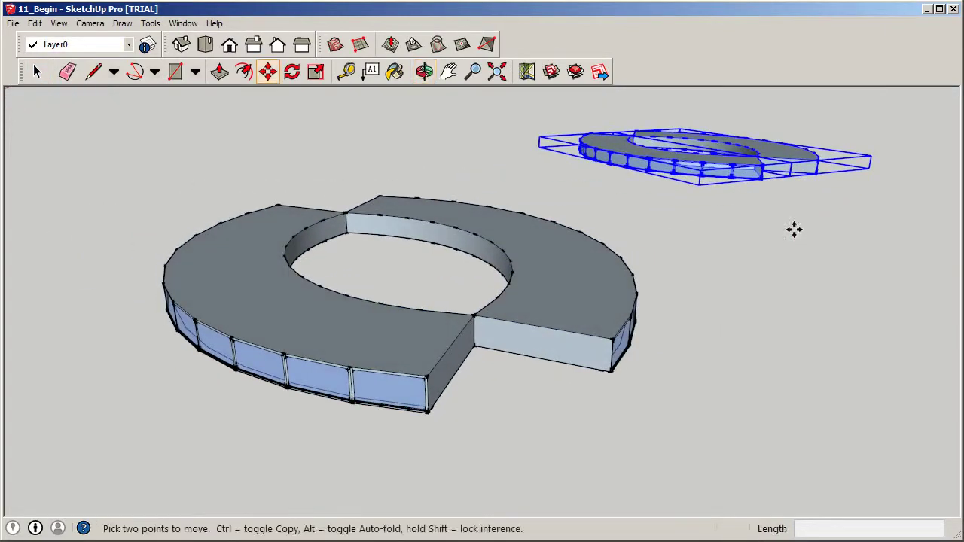
{"action": "left_click", "coordinate": [764, 180]}
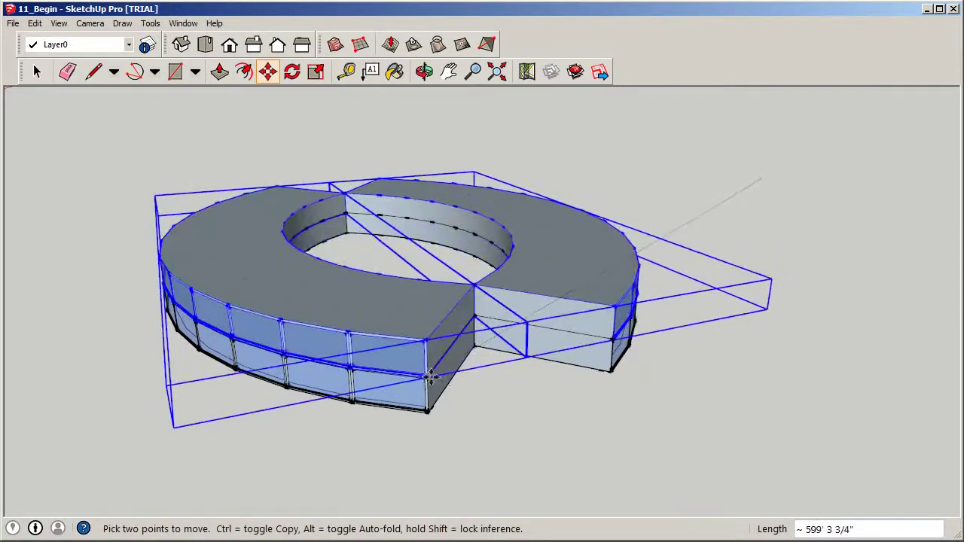
{"action": "left_click", "coordinate": [427, 373]}
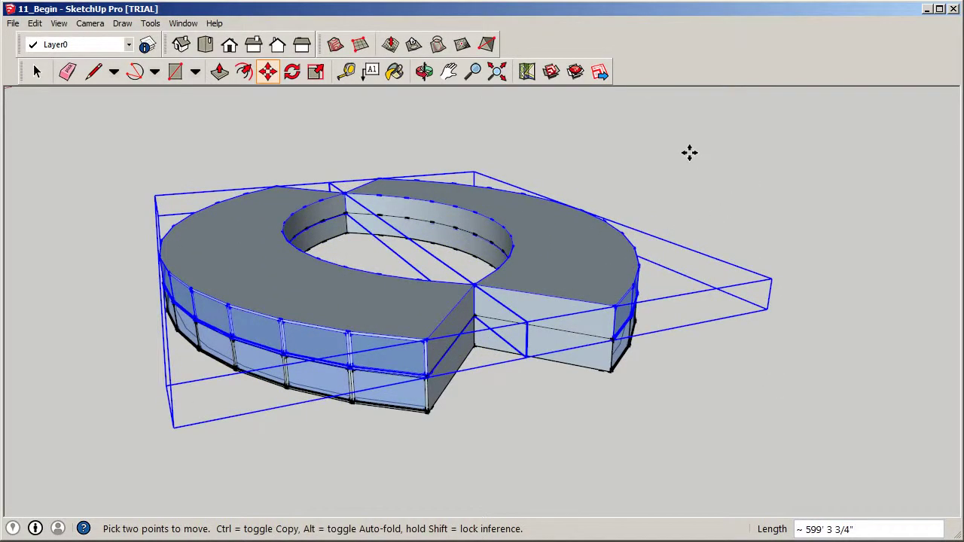
Paste another copy of the floor and move it by its bottom outer corner onto the second floor
{"action": "key", "text": "ctrl+v"}
{"action": "left_click", "coordinate": [807, 183]}
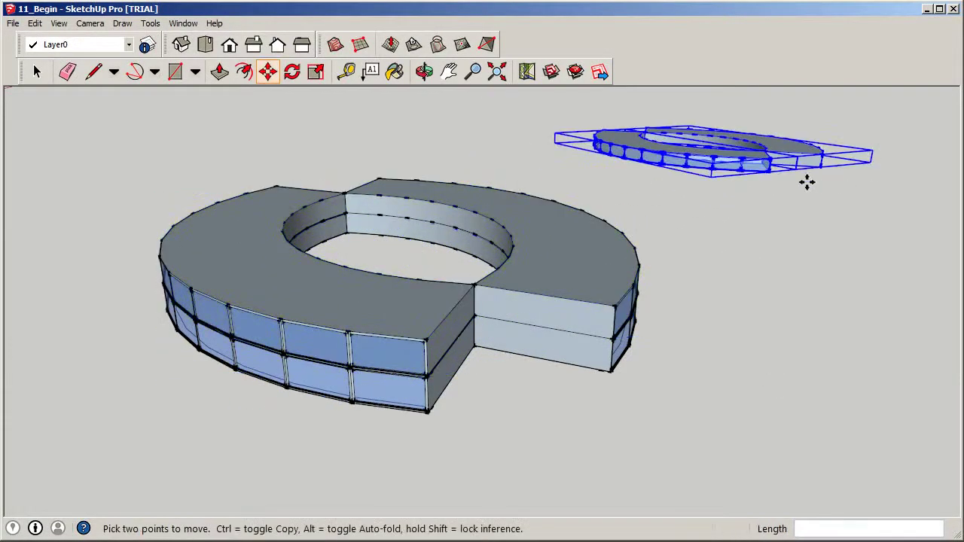
{"action": "left_click", "coordinate": [771, 175]}
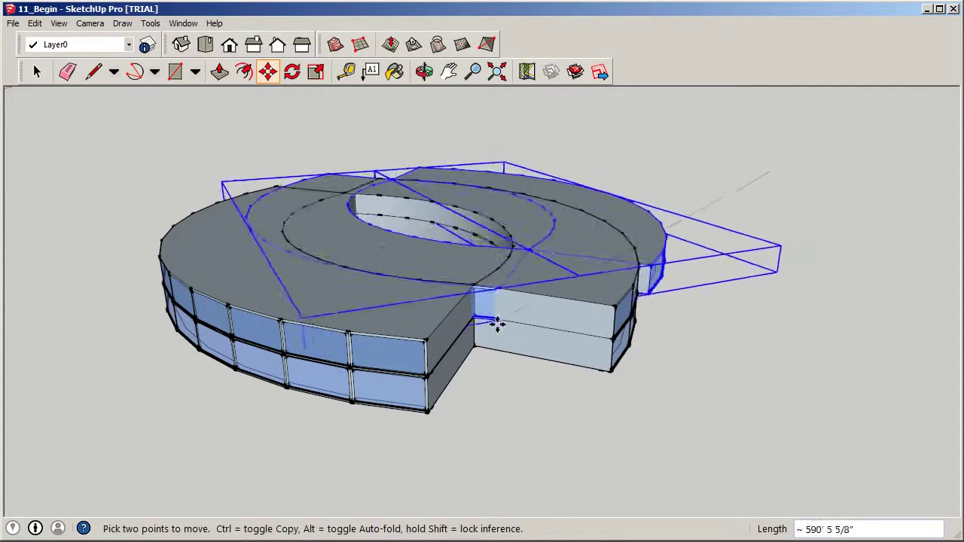
{"action": "left_click", "coordinate": [426, 339]}
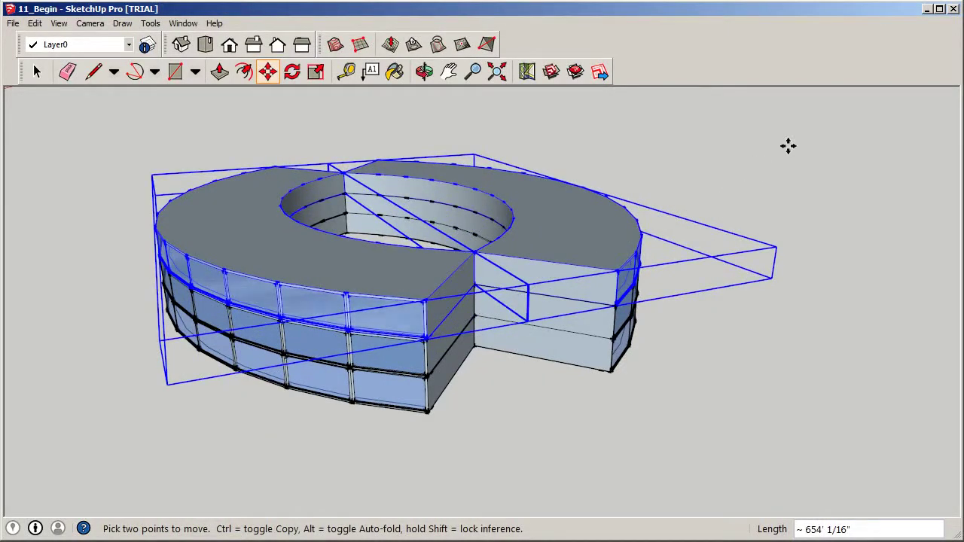
Paste a fourth floor copy and snap its bottom outer corner to the top corner of the third floor
{"action": "key", "text": "ctrl+z"}
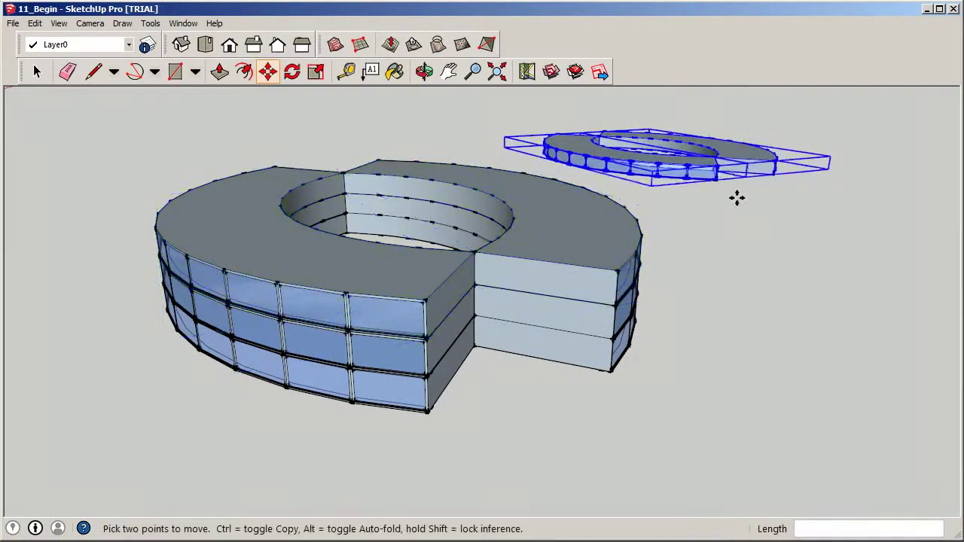
{"action": "left_click", "coordinate": [719, 185]}
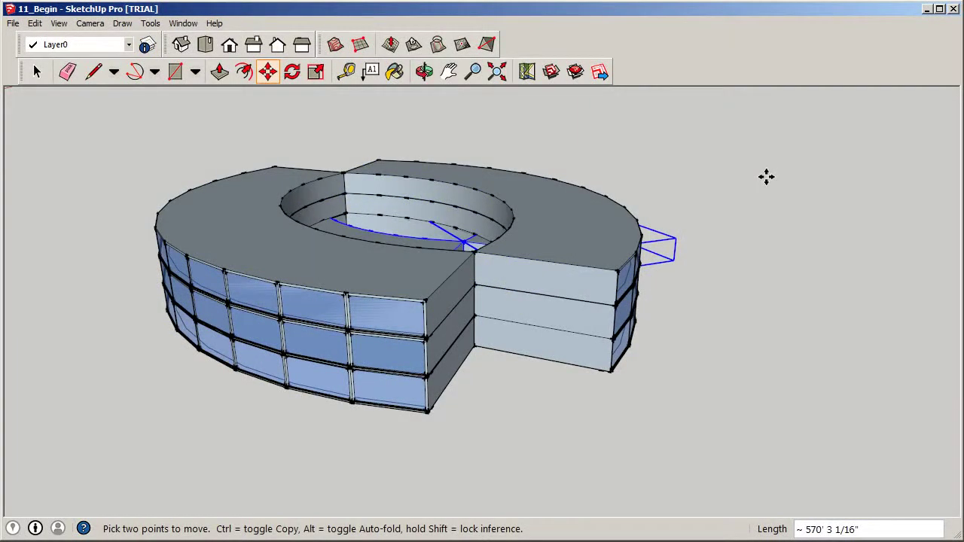
{"action": "key", "text": "Escape"}
{"action": "scroll", "coordinate": [712, 184], "scroll_direction": "up", "scroll_amount": 2}
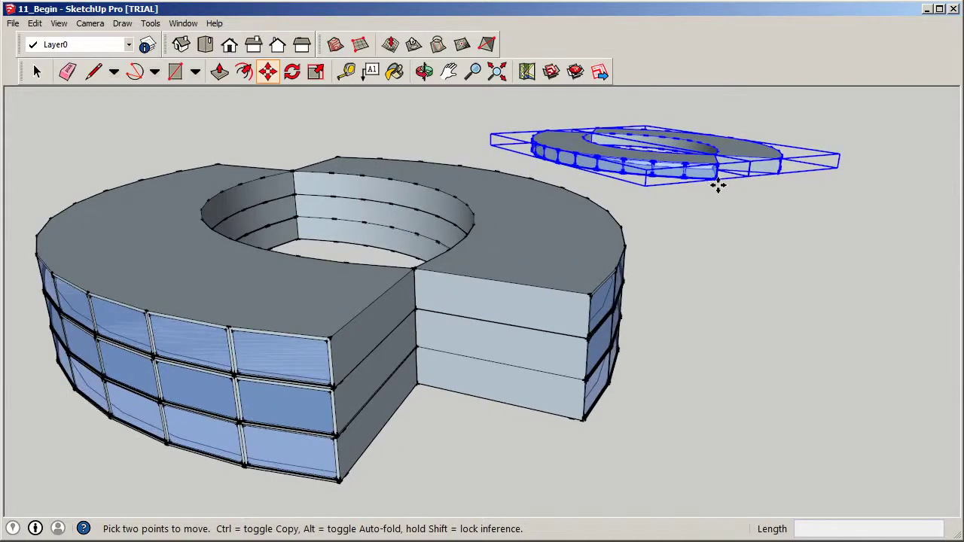
{"action": "left_click", "coordinate": [719, 185]}
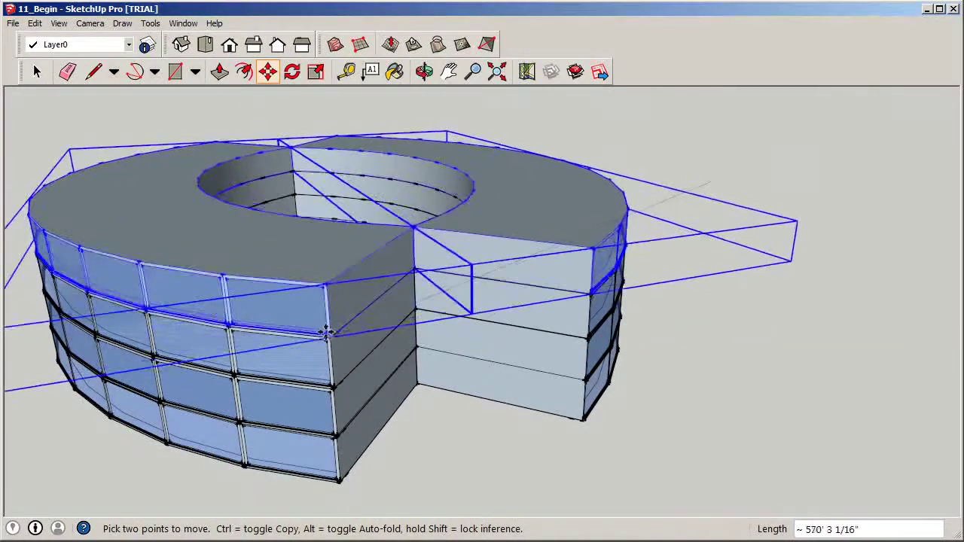
{"action": "left_click", "coordinate": [326, 335]}
Add a fifth floor by pasting the copied halves and moving them onto the top of the stack
{"action": "scroll", "coordinate": [322, 263], "scroll_direction": "down", "scroll_amount": 3}
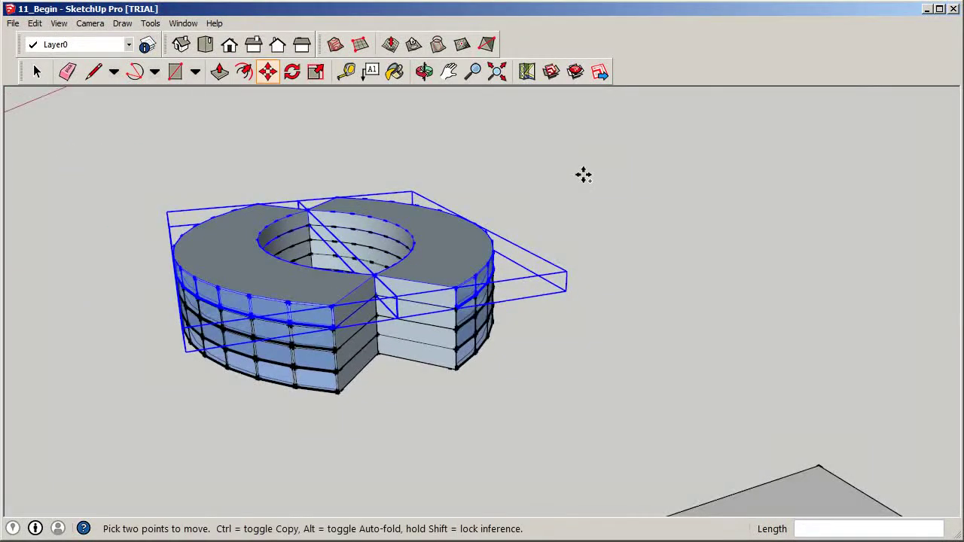
{"action": "key", "text": "ctrl+v"}
{"action": "left_click", "coordinate": [806, 211]}
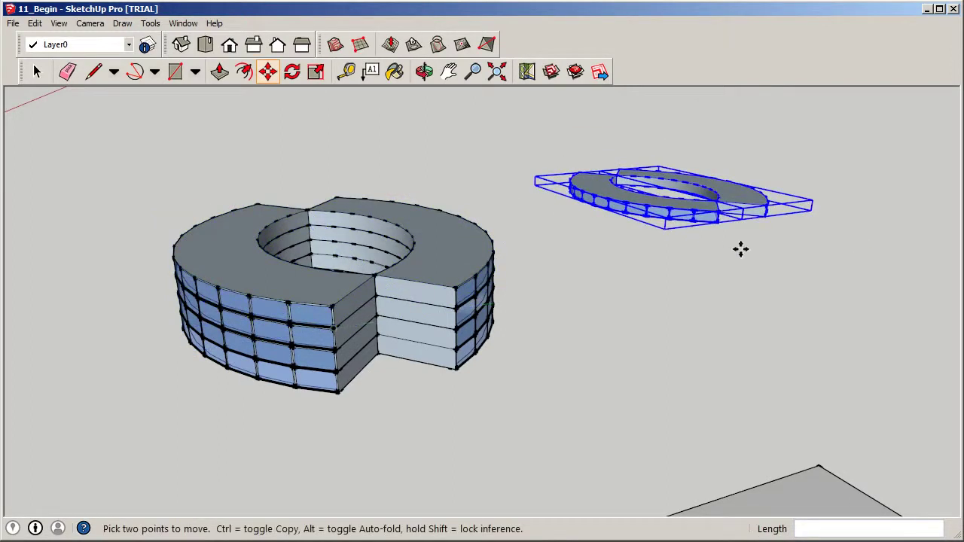
{"action": "left_click", "coordinate": [718, 226]}
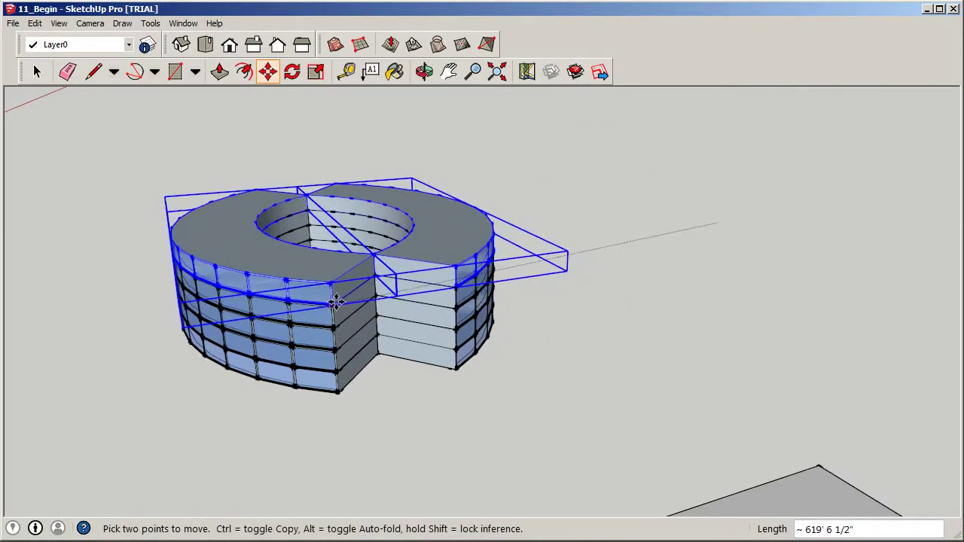
{"action": "left_click", "coordinate": [401, 283]}
Paste a sixth floor, align its outer corner on top of the fifth floor, and clear the selection
{"action": "key", "text": "ctrl+v"}
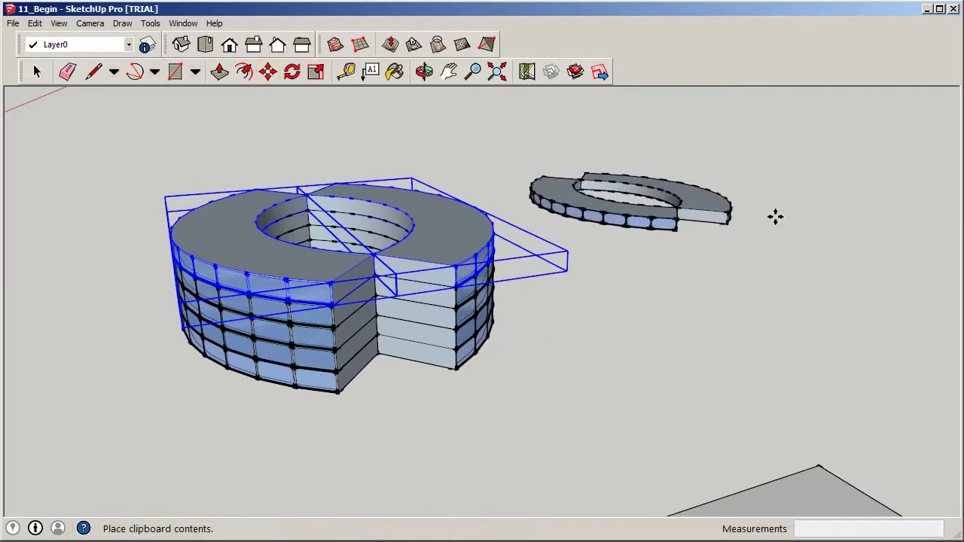
{"action": "left_click", "coordinate": [866, 217]}
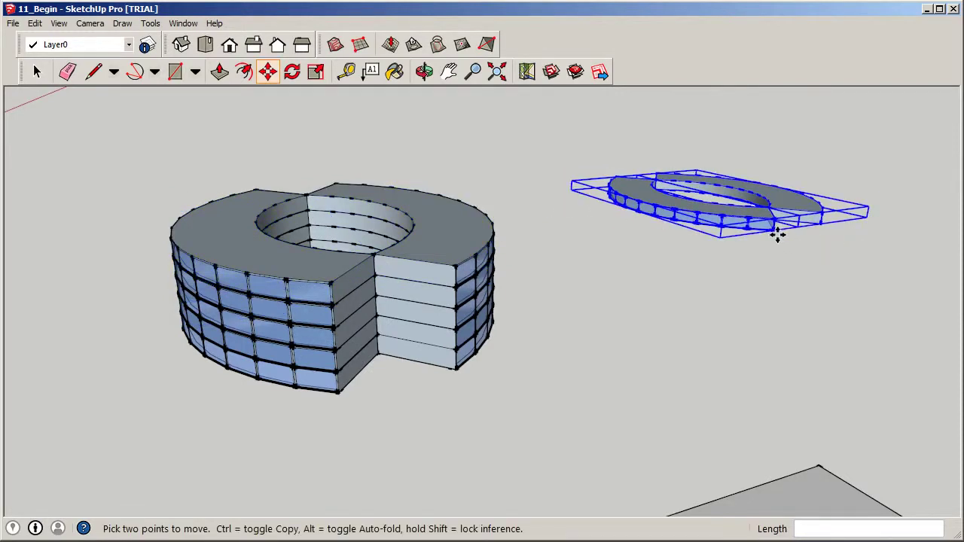
{"action": "left_click", "coordinate": [715, 233]}
{"action": "left_click", "coordinate": [333, 281]}
{"action": "key", "text": "space"}
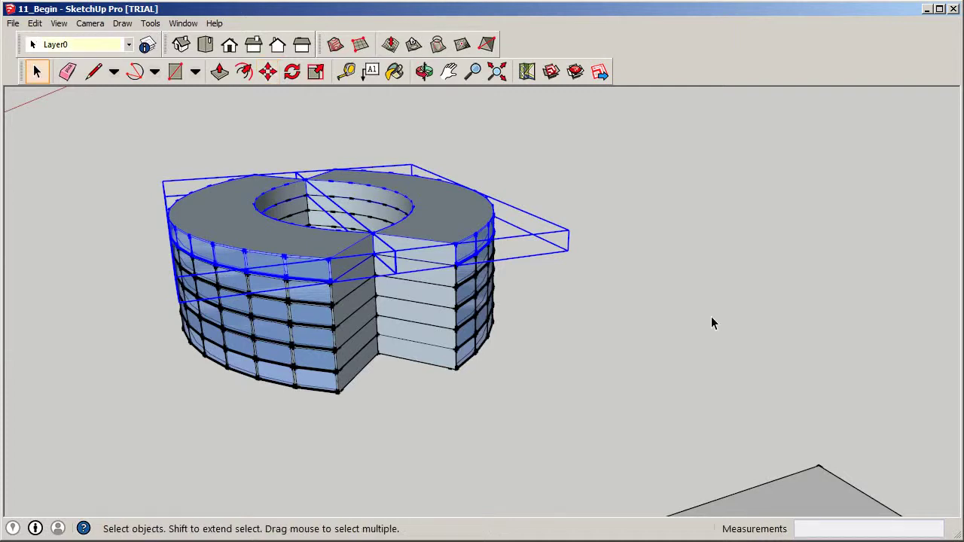
{"action": "left_click", "coordinate": [648, 325]}
Examine the stacked building from several sides, including the stepped trim between the glass panels of adjoining floors
{"action": "middle_click_drag", "start_coordinate": [676, 327], "coordinate": [408, 317]}
{"action": "scroll", "coordinate": [302, 262], "scroll_direction": "up", "scroll_amount": 4}
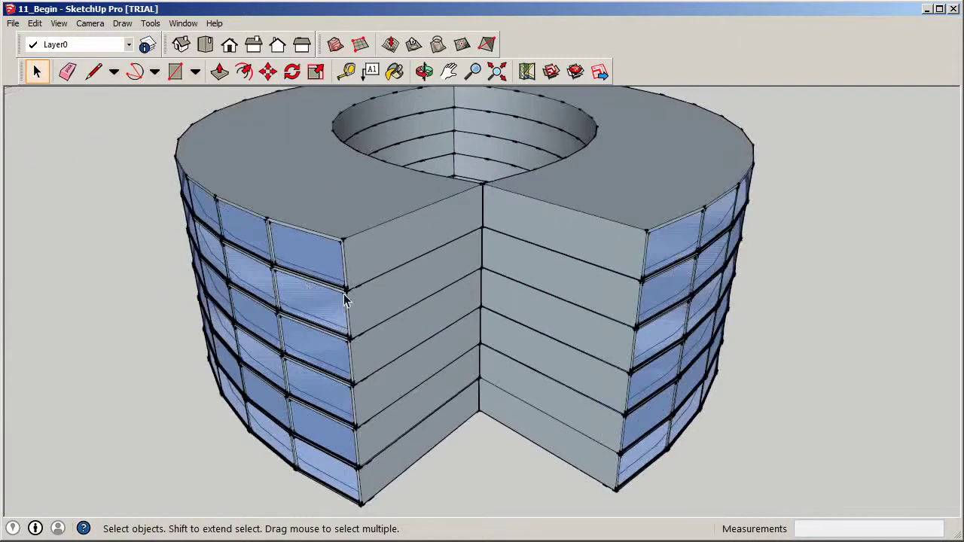
{"action": "scroll", "coordinate": [610, 262], "scroll_direction": "down", "scroll_amount": 2}
{"action": "middle_click_drag", "start_coordinate": [538, 306], "coordinate": [714, 312]}
{"action": "scroll", "coordinate": [714, 313], "scroll_direction": "down", "scroll_amount": 2}
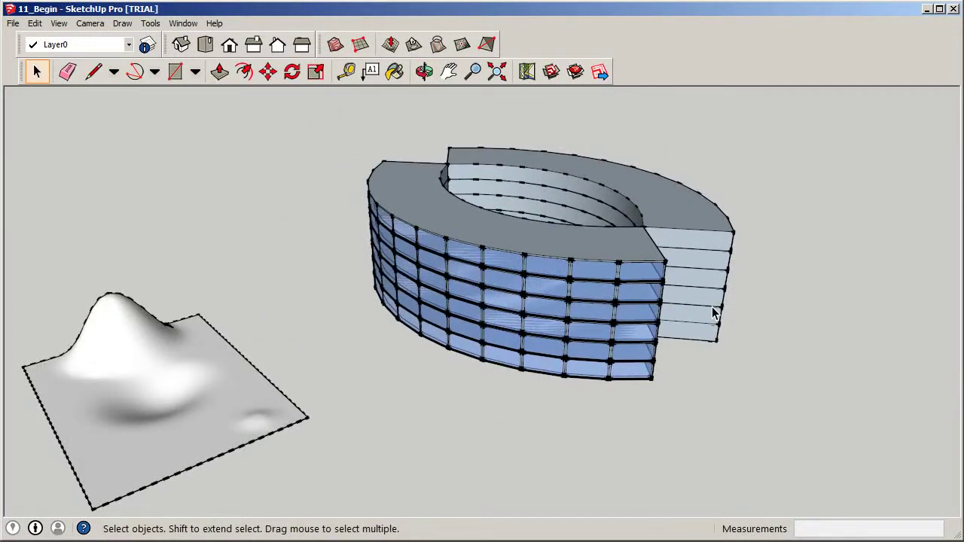
{"action": "middle_click_drag", "start_coordinate": [673, 307], "coordinate": [422, 280]}
{"action": "scroll", "coordinate": [478, 314], "scroll_direction": "up", "scroll_amount": 2}
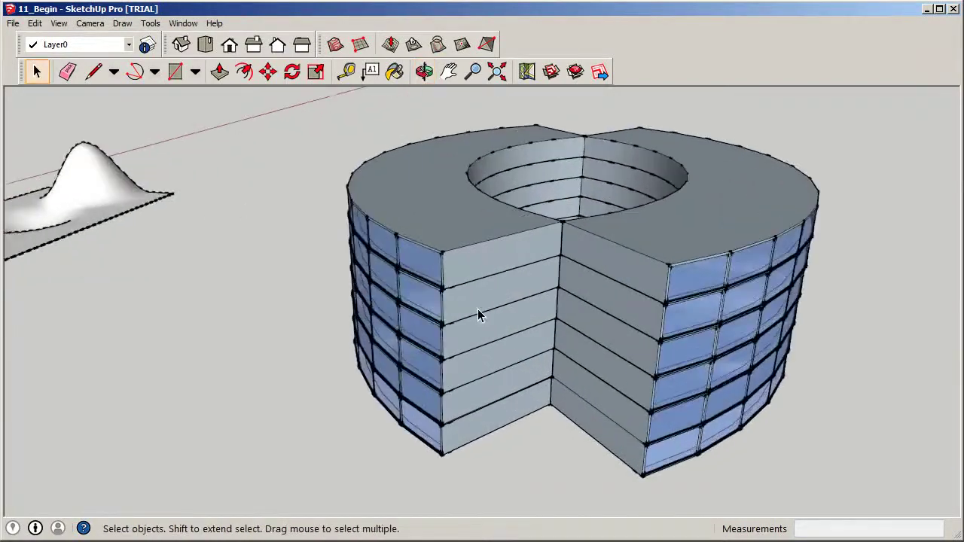
{"action": "scroll", "coordinate": [431, 298], "scroll_direction": "up", "scroll_amount": 2}
{"action": "middle_click_drag", "start_coordinate": [394, 226], "coordinate": [404, 268]}
{"action": "scroll", "coordinate": [491, 349], "scroll_direction": "down", "scroll_amount": 2}
{"action": "scroll", "coordinate": [490, 349], "scroll_direction": "down", "scroll_amount": 1}
{"action": "middle_click_drag", "start_coordinate": [491, 327], "coordinate": [449, 314]}
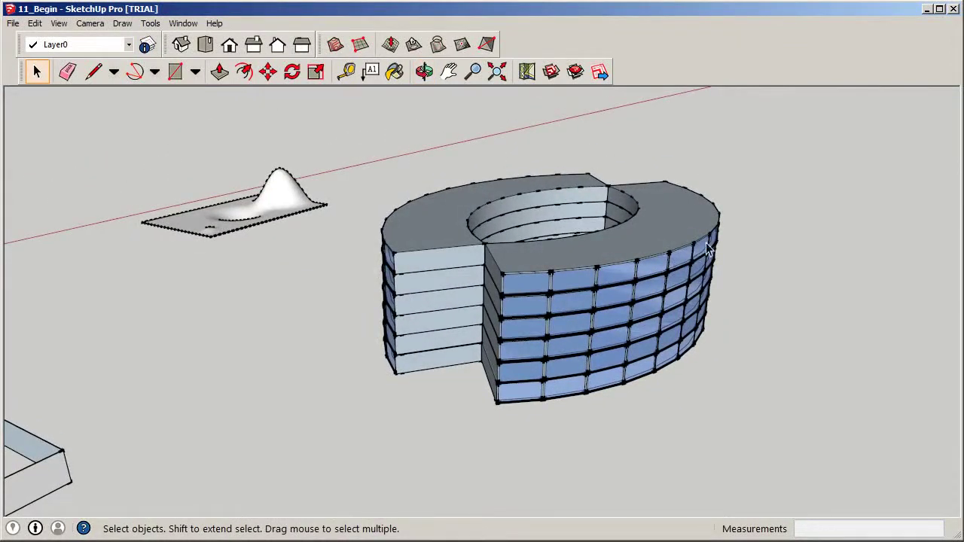
{"action": "middle_click_drag", "start_coordinate": [365, 303], "coordinate": [570, 334]}
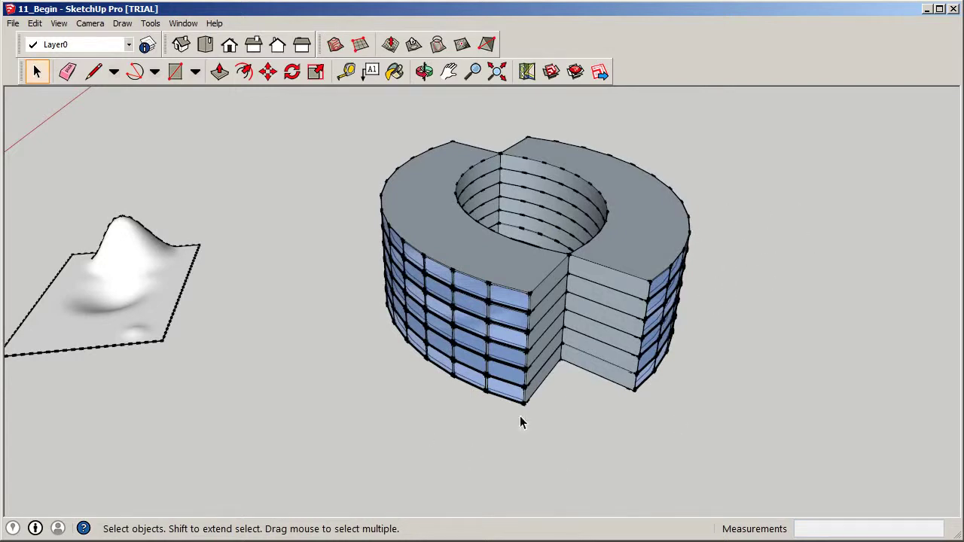
{"action": "scroll", "coordinate": [678, 301], "scroll_direction": "up", "scroll_amount": 5}
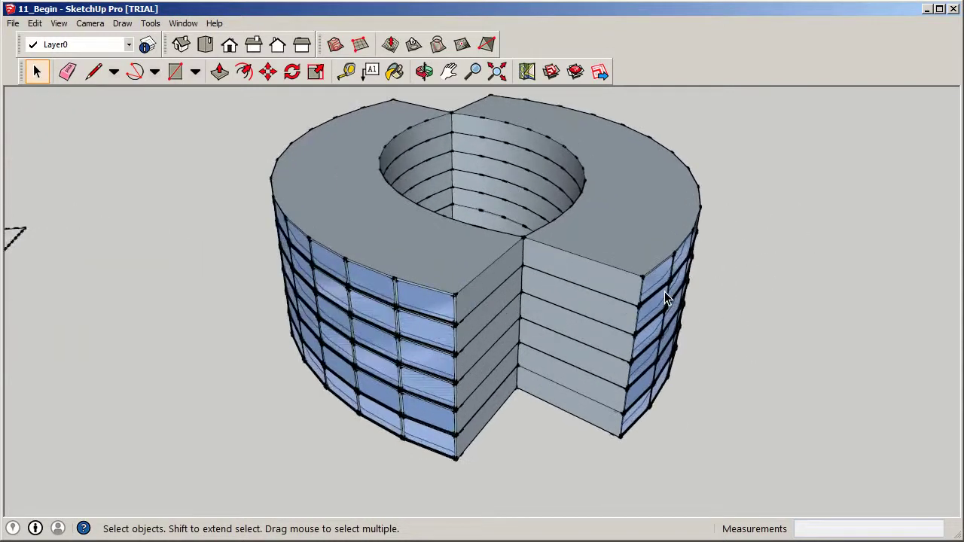
{"action": "scroll", "coordinate": [317, 343], "scroll_direction": "up", "scroll_amount": 1}
{"action": "scroll", "coordinate": [318, 343], "scroll_direction": "up", "scroll_amount": 2}
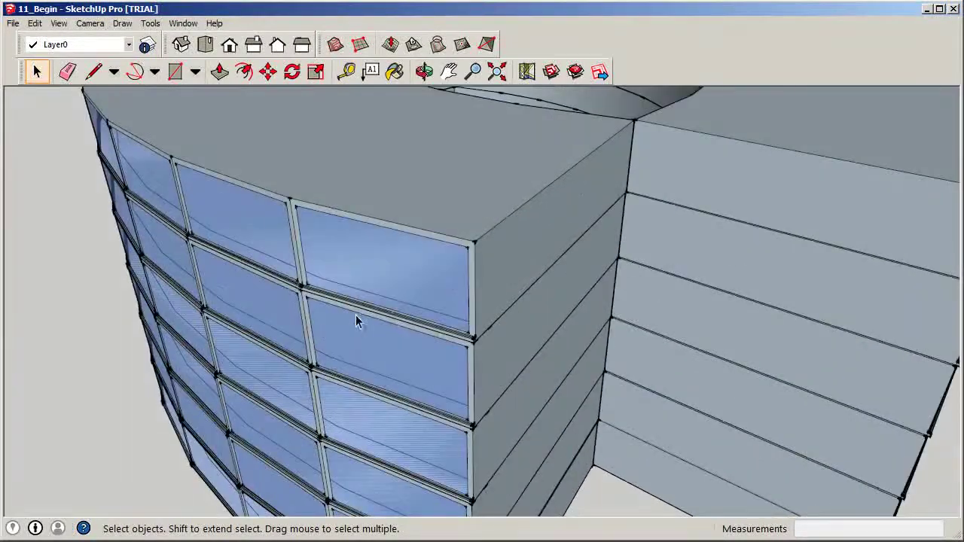
{"action": "scroll", "coordinate": [586, 336], "scroll_direction": "down", "scroll_amount": 3}
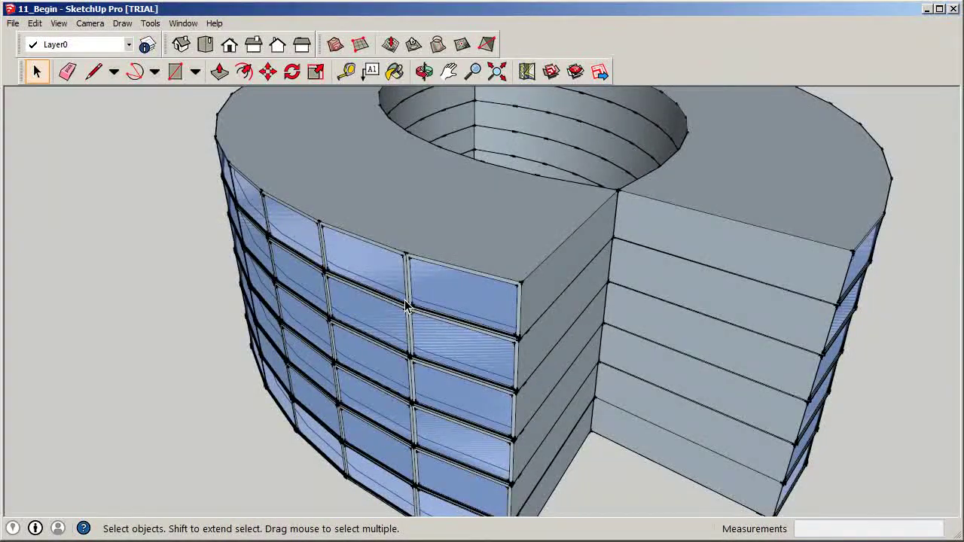
{"action": "scroll", "coordinate": [316, 215], "scroll_direction": "down", "scroll_amount": 2}
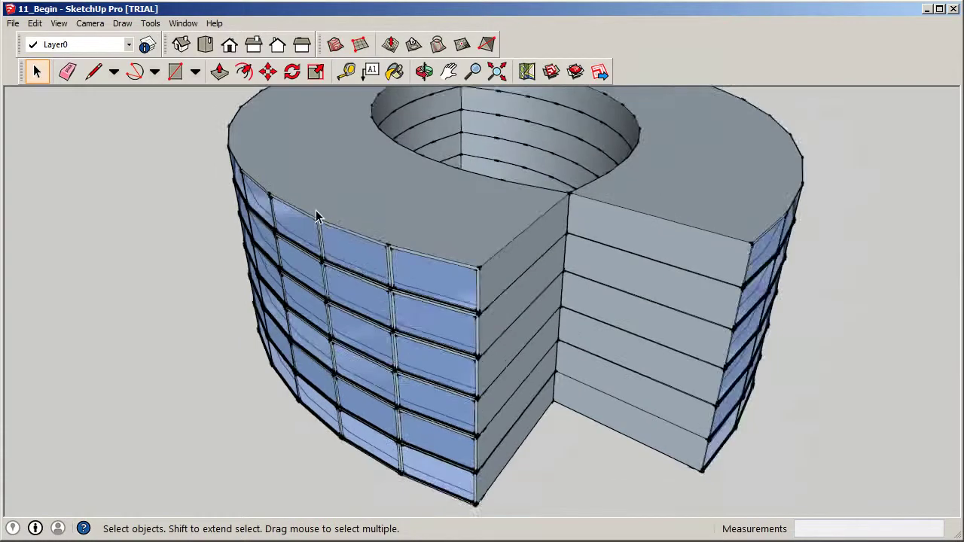
{"action": "middle_click_drag", "start_coordinate": [316, 215], "coordinate": [333, 228]}
Open the top floor's curved component for editing and pull the lowest trim face below its end glass panel outward 36 inches
{"action": "scroll", "coordinate": [449, 249], "scroll_direction": "up", "scroll_amount": 2}
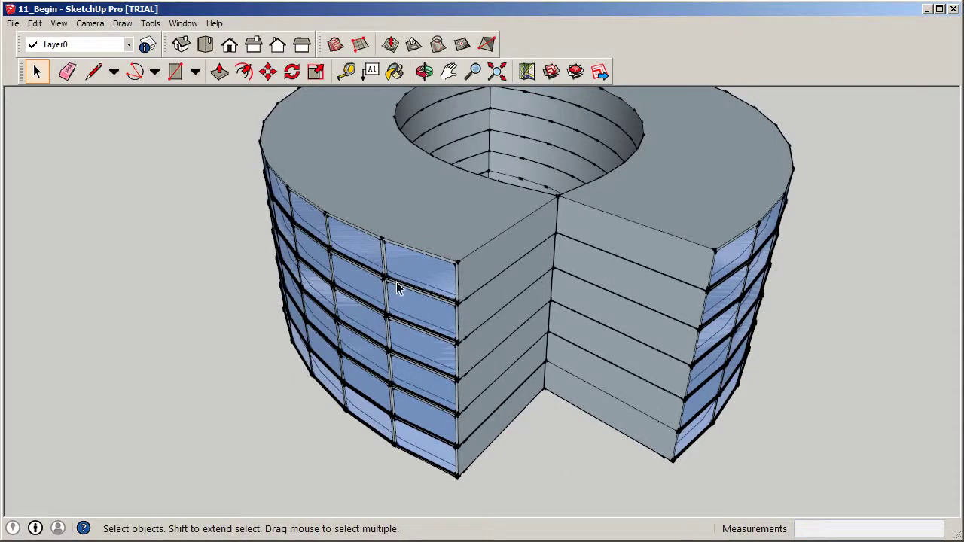
{"action": "scroll", "coordinate": [452, 309], "scroll_direction": "up", "scroll_amount": 3}
{"action": "scroll", "coordinate": [490, 239], "scroll_direction": "down", "scroll_amount": 2}
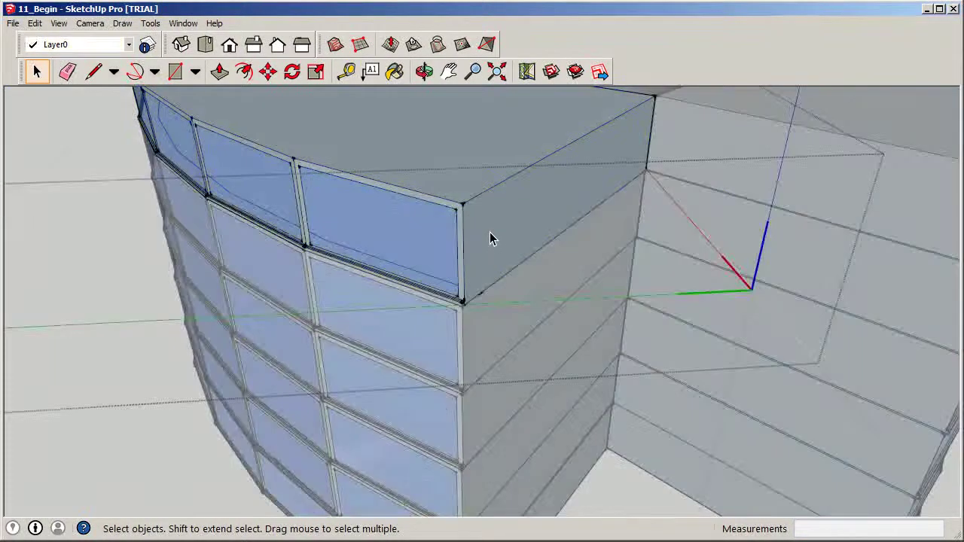
{"action": "scroll", "coordinate": [438, 317], "scroll_direction": "up", "scroll_amount": 4}
{"action": "scroll", "coordinate": [458, 299], "scroll_direction": "up", "scroll_amount": 2}
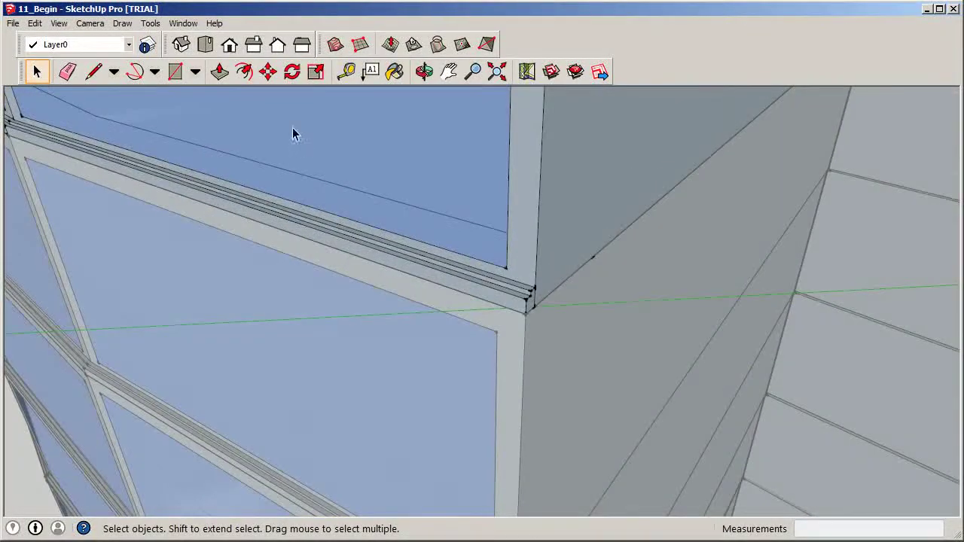
{"action": "left_click", "coordinate": [219, 71]}
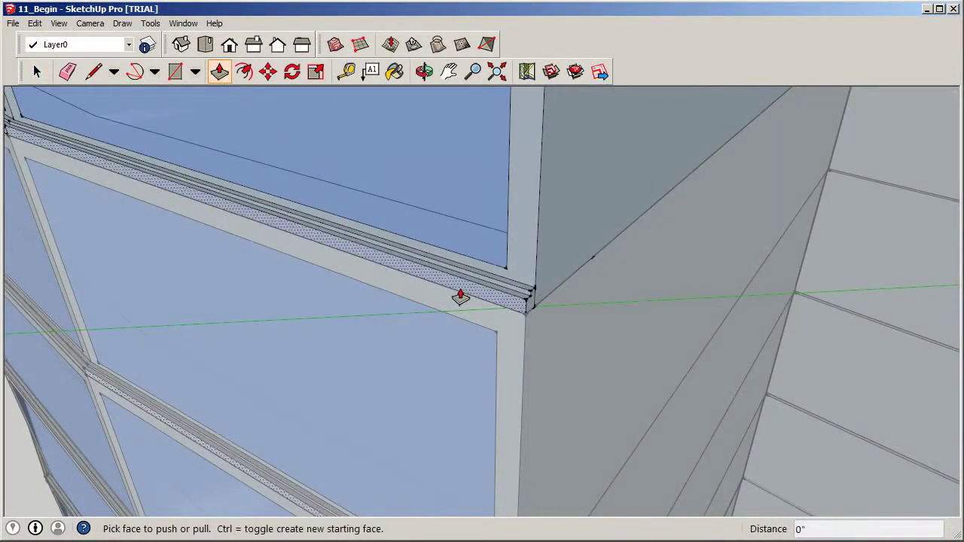
{"action": "left_click_drag", "start_coordinate": [458, 297], "coordinate": [406, 337]}
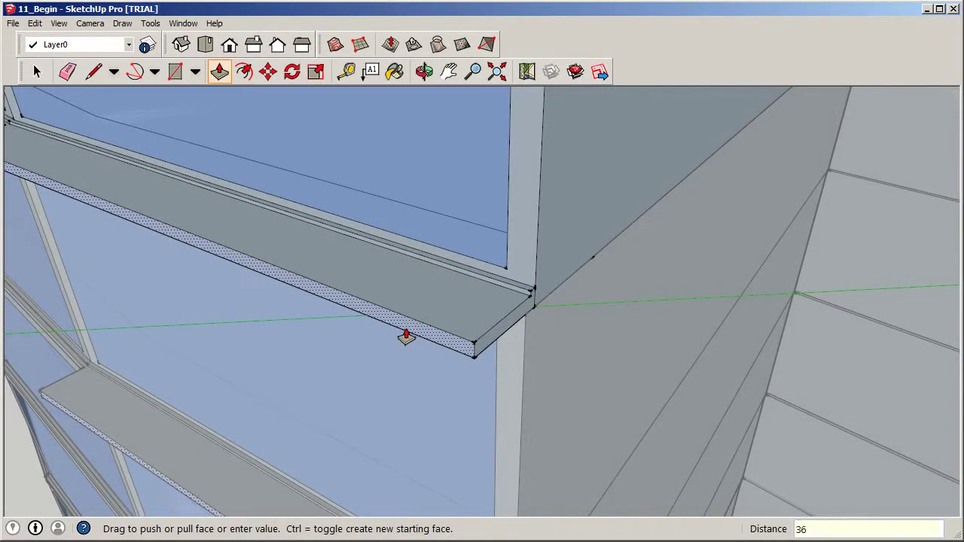
{"action": "key", "text": "Return"}
{"action": "middle_click_drag", "start_coordinate": [535, 357], "coordinate": [487, 329]}
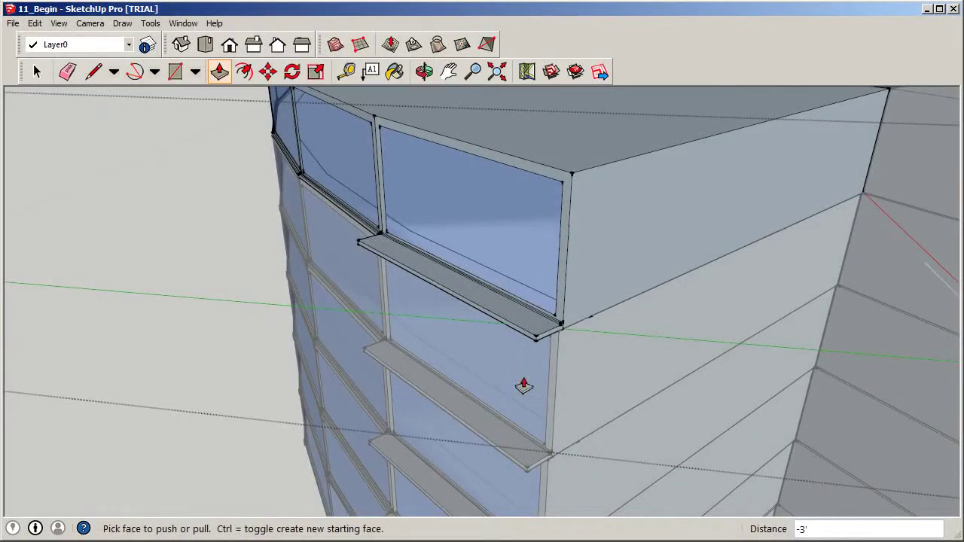
{"action": "middle_click_drag", "start_coordinate": [539, 395], "coordinate": [501, 356]}
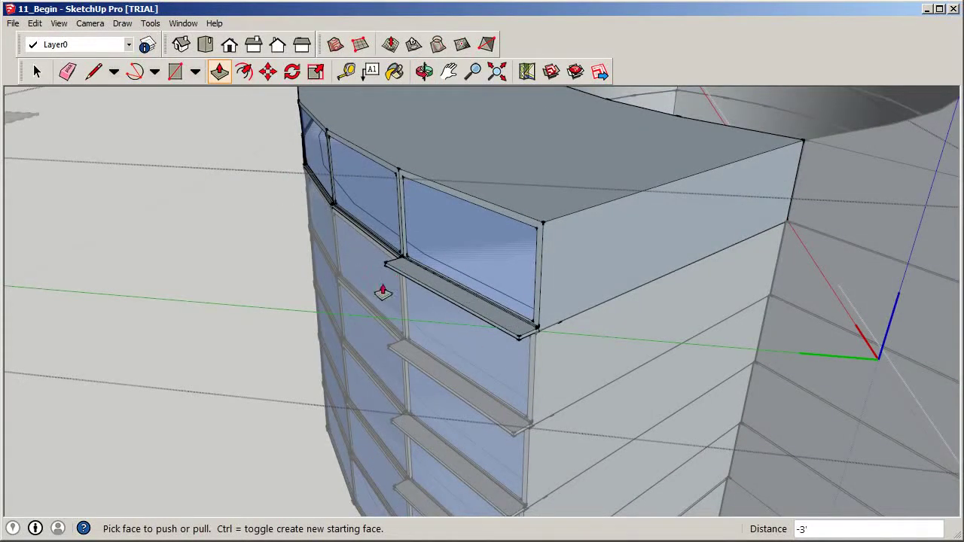
{"action": "middle_click_drag", "start_coordinate": [636, 409], "coordinate": [426, 265]}
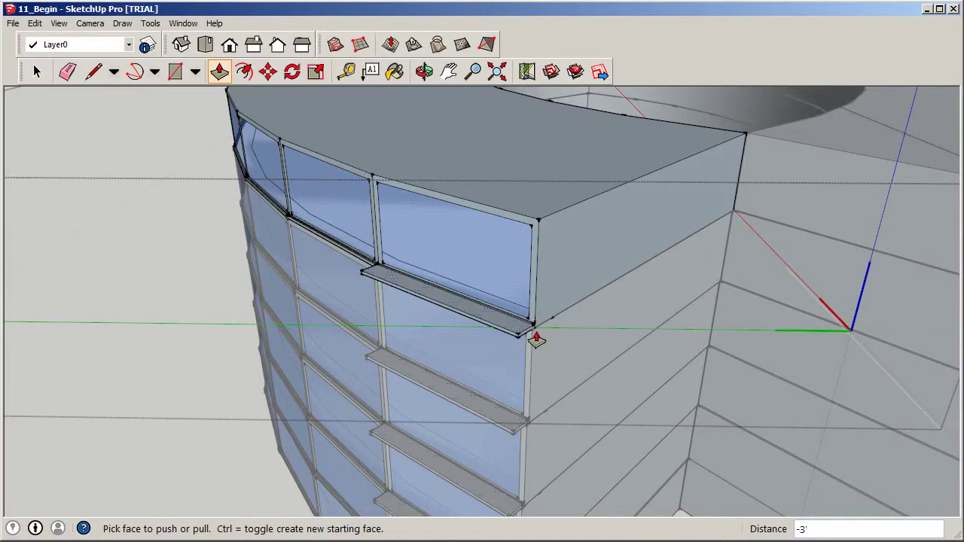
Pull the lowest trim face below the second glass panel outward about 2' 11 9/16", to the near outer corner of the end panel's ledge
{"action": "middle_click_drag", "start_coordinate": [703, 406], "coordinate": [366, 340]}
{"action": "scroll", "coordinate": [347, 287], "scroll_direction": "up", "scroll_amount": 3}
{"action": "scroll", "coordinate": [347, 287], "scroll_direction": "up", "scroll_amount": 4}
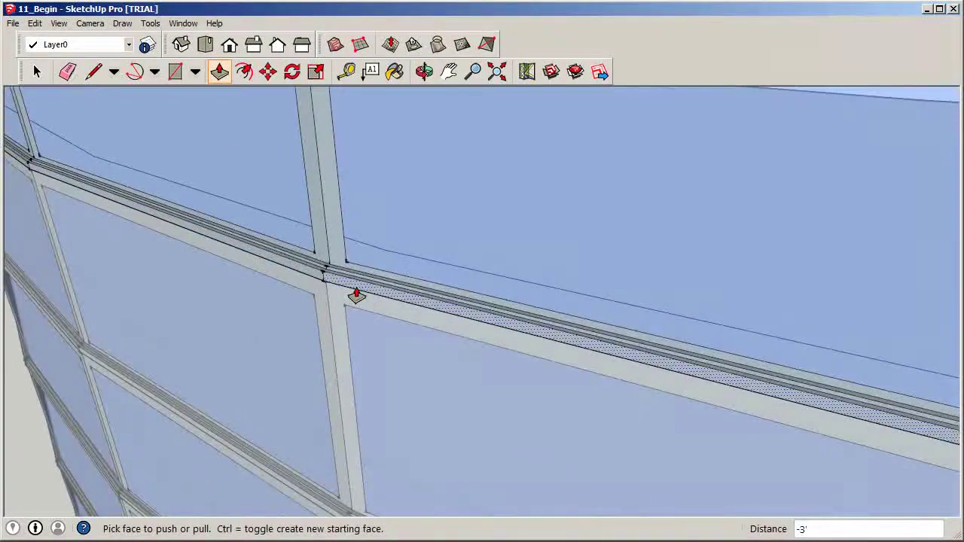
{"action": "left_click", "coordinate": [357, 296]}
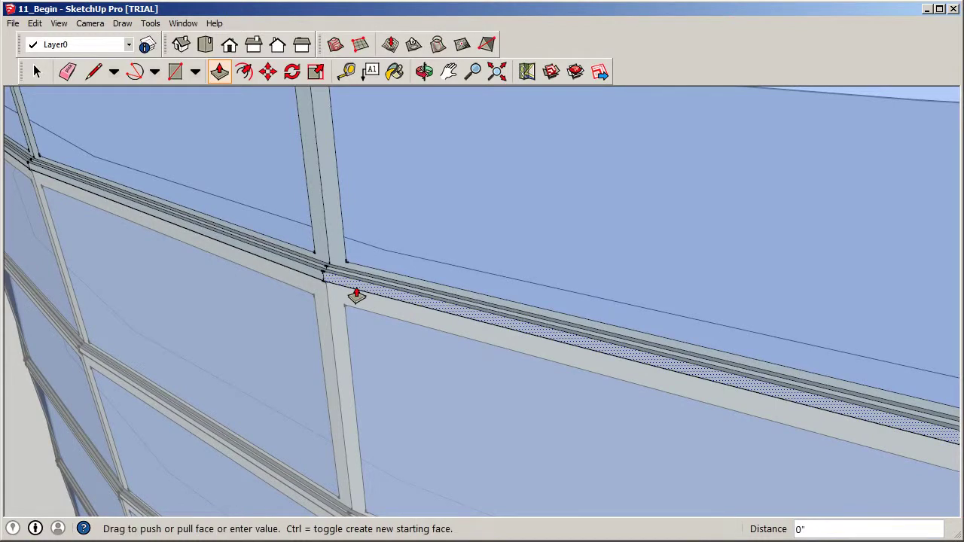
{"action": "scroll", "coordinate": [285, 313], "scroll_direction": "down", "scroll_amount": 2}
{"action": "scroll", "coordinate": [285, 313], "scroll_direction": "down", "scroll_amount": 3}
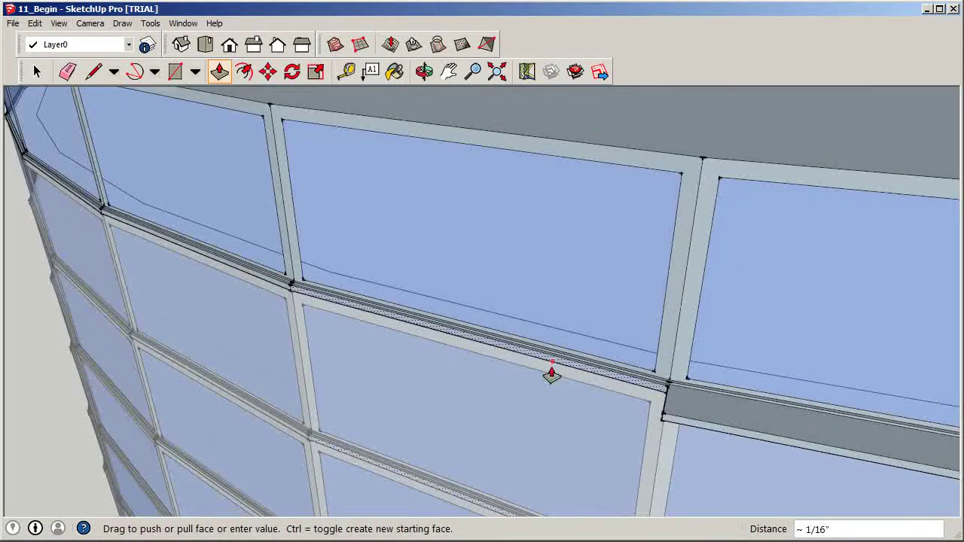
{"action": "left_click", "coordinate": [663, 422]}
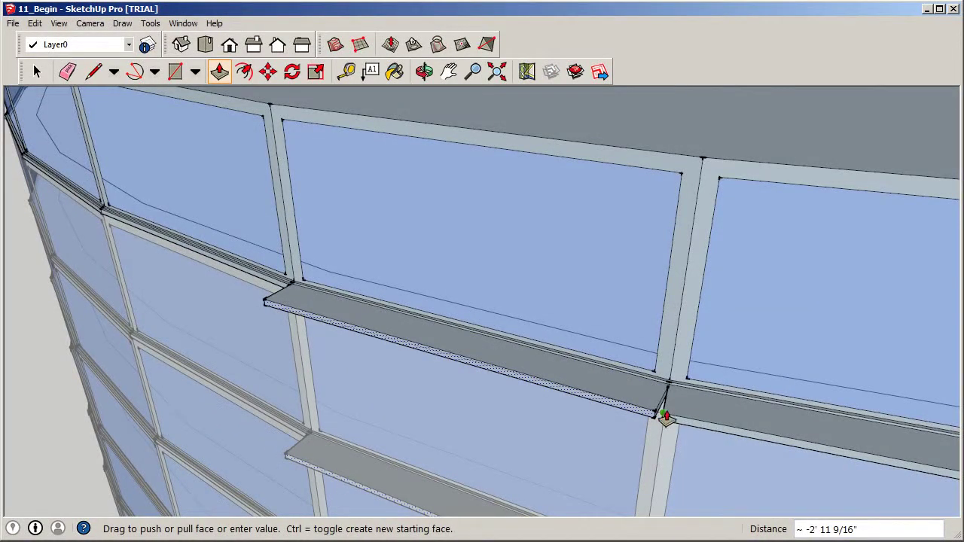
{"action": "left_click", "coordinate": [663, 418]}
Extend the trim faces below the third and fourth panels about 2' 11 3/16" and 2' 10 3/4", matching each adjoining ledge's corner
{"action": "middle_click_drag", "start_coordinate": [759, 409], "coordinate": [490, 339]}
{"action": "scroll", "coordinate": [490, 335], "scroll_direction": "up", "scroll_amount": 5}
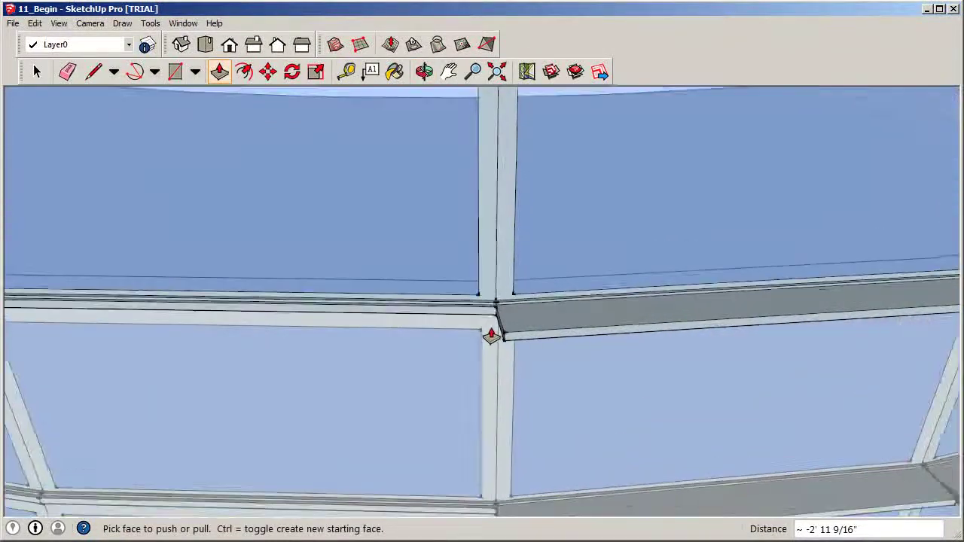
{"action": "left_click", "coordinate": [493, 331]}
{"action": "left_click", "coordinate": [508, 339]}
{"action": "scroll", "coordinate": [695, 299], "scroll_direction": "down", "scroll_amount": 5}
{"action": "middle_click_drag", "start_coordinate": [695, 299], "coordinate": [476, 308]}
{"action": "scroll", "coordinate": [637, 300], "scroll_direction": "up", "scroll_amount": 3}
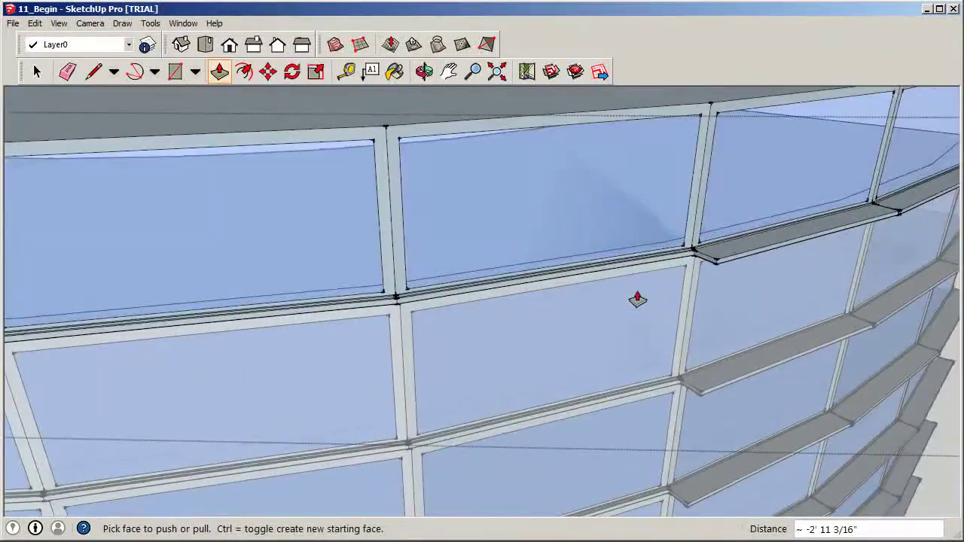
{"action": "left_click", "coordinate": [670, 269]}
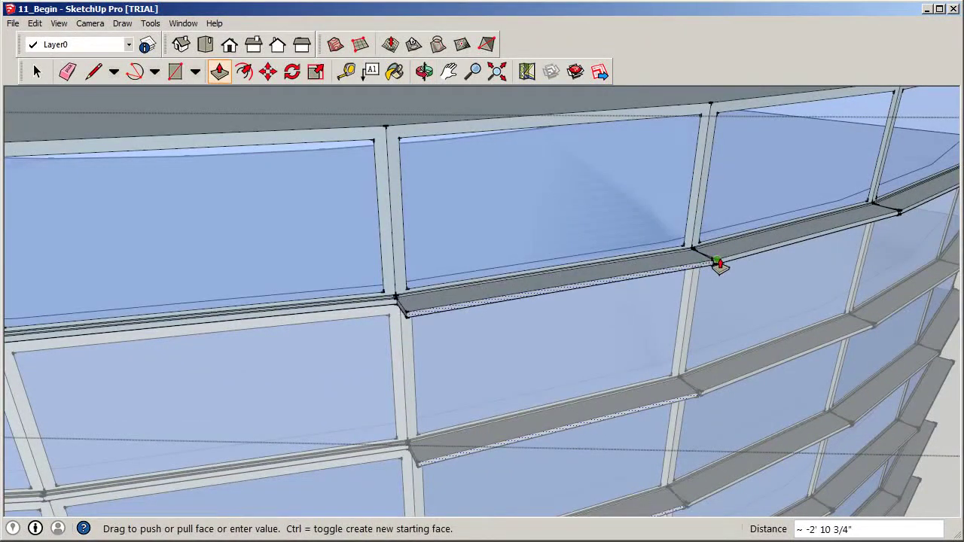
{"action": "left_click", "coordinate": [716, 265]}
Pull out the lowest trim below the fifth and sixth panels to their neighbouring ledges' corners, the sixth by about 2' 9 15/16"
{"action": "middle_click_drag", "start_coordinate": [716, 264], "coordinate": [758, 241]}
{"action": "scroll", "coordinate": [551, 276], "scroll_direction": "down", "scroll_amount": 5}
{"action": "scroll", "coordinate": [613, 271], "scroll_direction": "up", "scroll_amount": 6}
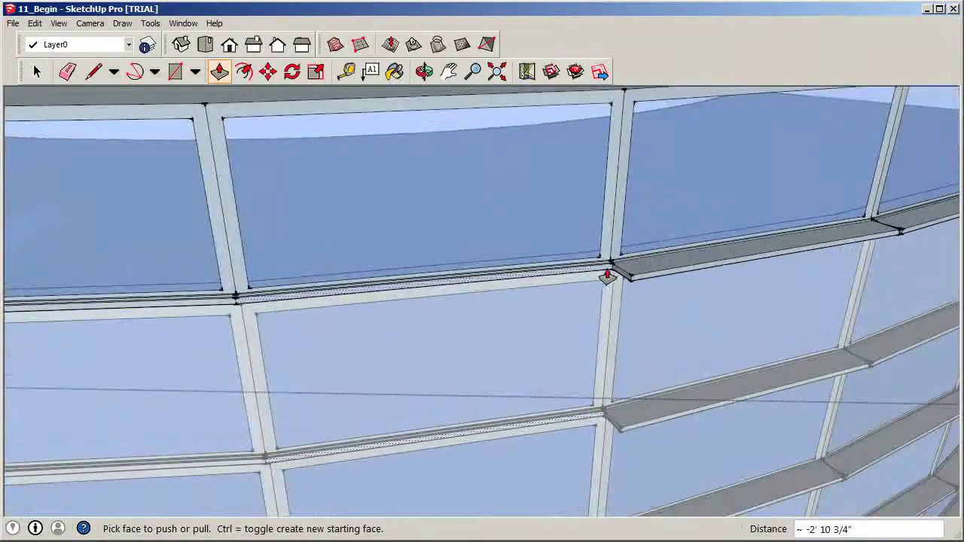
{"action": "left_click", "coordinate": [617, 273]}
{"action": "left_click", "coordinate": [628, 274]}
{"action": "middle_click_drag", "start_coordinate": [628, 274], "coordinate": [498, 280]}
{"action": "scroll", "coordinate": [498, 280], "scroll_direction": "up", "scroll_amount": 4}
{"action": "left_click", "coordinate": [506, 284]}
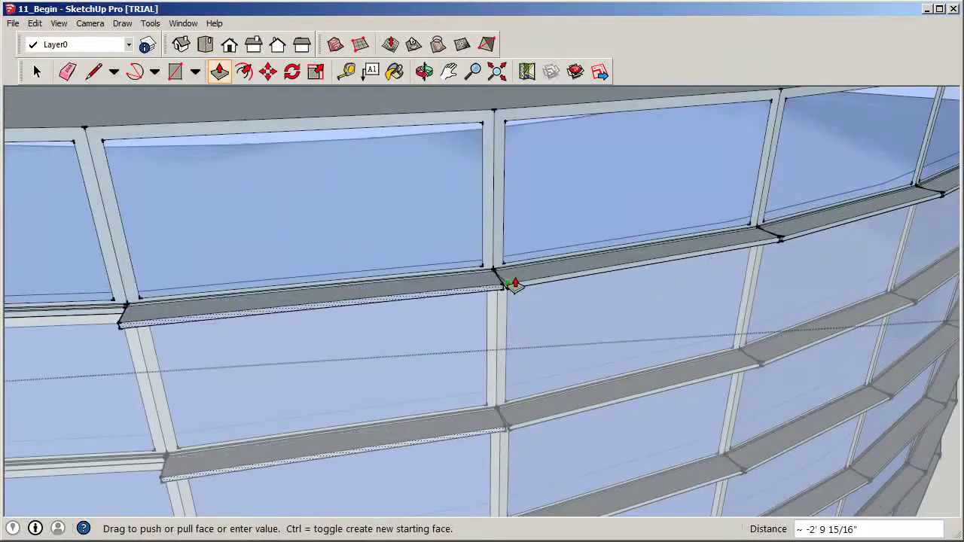
{"action": "left_click", "coordinate": [511, 286]}
Extend the trim below the seventh and eighth panels to the adjoining ledge corners, about 2' 9 1/2" and 2' 9 1/16"
{"action": "scroll", "coordinate": [779, 273], "scroll_direction": "down", "scroll_amount": 5}
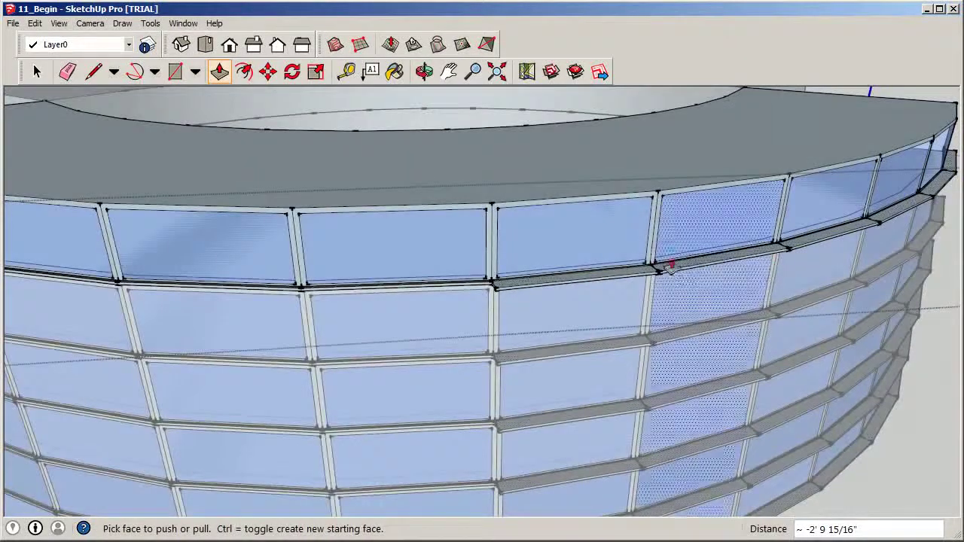
{"action": "middle_click_drag", "start_coordinate": [438, 354], "coordinate": [387, 294]}
{"action": "scroll", "coordinate": [387, 295], "scroll_direction": "up", "scroll_amount": 3}
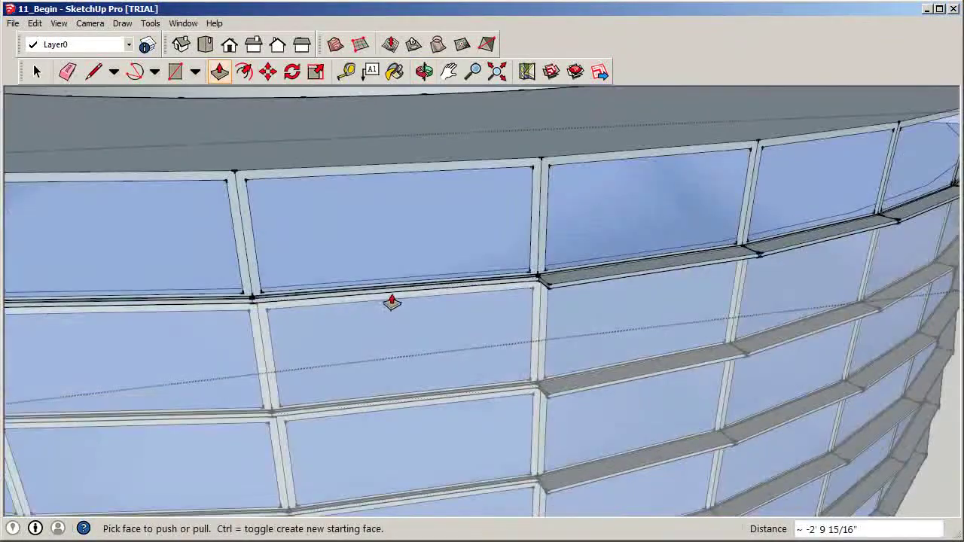
{"action": "scroll", "coordinate": [393, 300], "scroll_direction": "down", "scroll_amount": 2}
{"action": "left_click", "coordinate": [549, 287]}
{"action": "scroll", "coordinate": [550, 286], "scroll_direction": "down", "scroll_amount": 3}
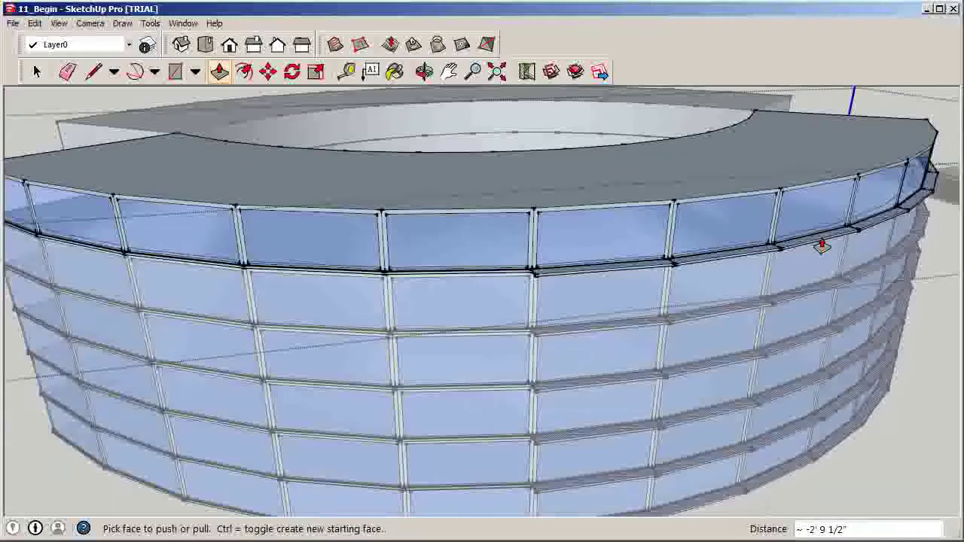
{"action": "middle_click_drag", "start_coordinate": [415, 294], "coordinate": [469, 276]}
{"action": "scroll", "coordinate": [534, 294], "scroll_direction": "up", "scroll_amount": 5}
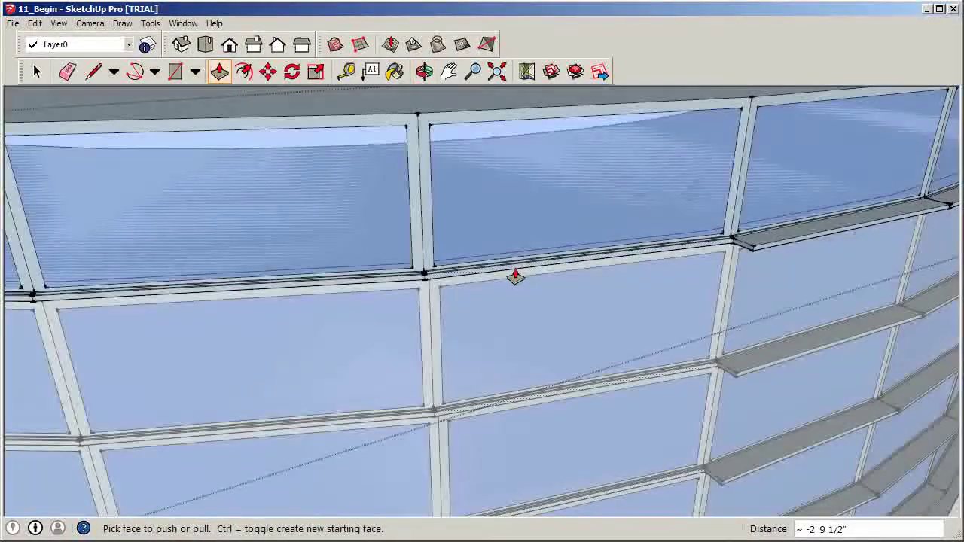
{"action": "left_click", "coordinate": [515, 275]}
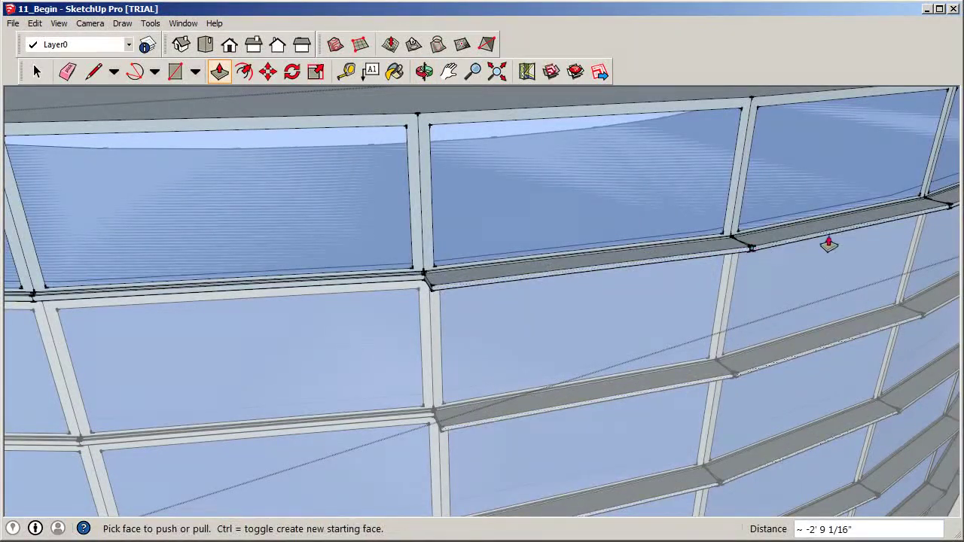
Pull the ninth and tenth panels' lowest trim faces outward to the adjoining ledge corners, the tenth by about 2' 8 3/16"
{"action": "scroll", "coordinate": [828, 244], "scroll_direction": "down", "scroll_amount": 4}
{"action": "middle_click_drag", "start_coordinate": [854, 261], "coordinate": [622, 265]}
{"action": "scroll", "coordinate": [626, 267], "scroll_direction": "up", "scroll_amount": 5}
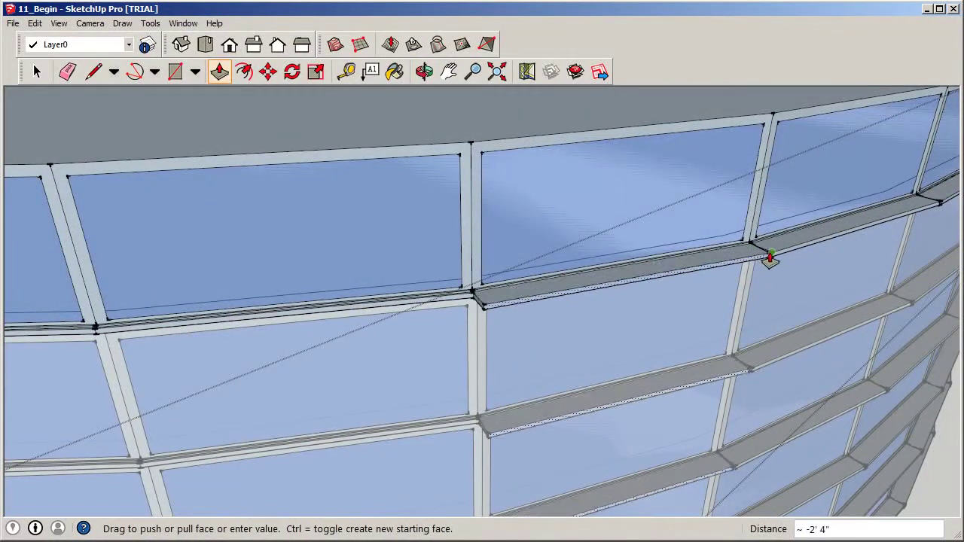
{"action": "left_click", "coordinate": [770, 260]}
{"action": "scroll", "coordinate": [680, 286], "scroll_direction": "down", "scroll_amount": 4}
{"action": "scroll", "coordinate": [583, 282], "scroll_direction": "up", "scroll_amount": 5}
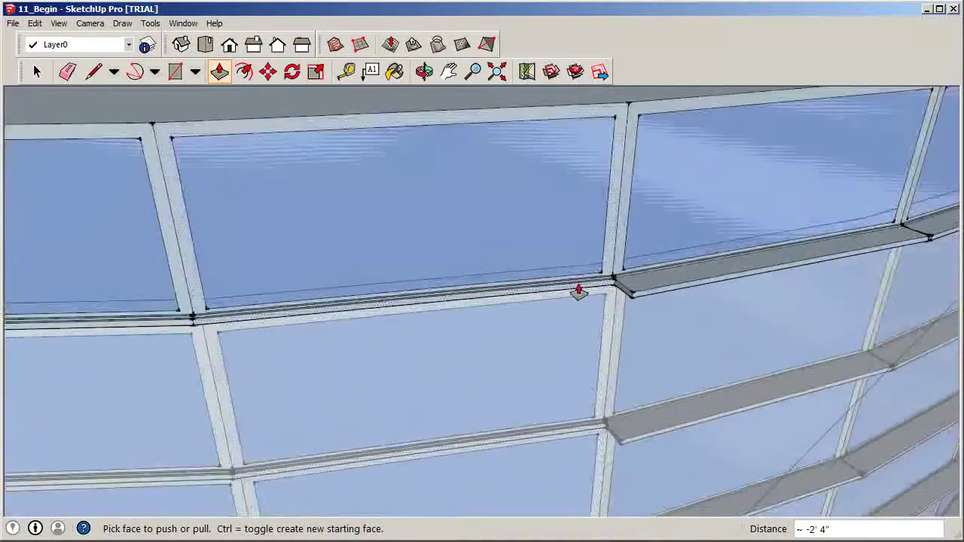
{"action": "left_click", "coordinate": [578, 292]}
{"action": "left_click", "coordinate": [632, 290]}
Extend the trim below the last two panels to the adjoining ledge corners, about 2' 7 3/4" and 2' 7 5/16"
{"action": "scroll", "coordinate": [615, 317], "scroll_direction": "down", "scroll_amount": 2}
{"action": "scroll", "coordinate": [614, 318], "scroll_direction": "down", "scroll_amount": 3}
{"action": "middle_click_drag", "start_coordinate": [615, 318], "coordinate": [626, 269]}
{"action": "scroll", "coordinate": [543, 300], "scroll_direction": "up", "scroll_amount": 4}
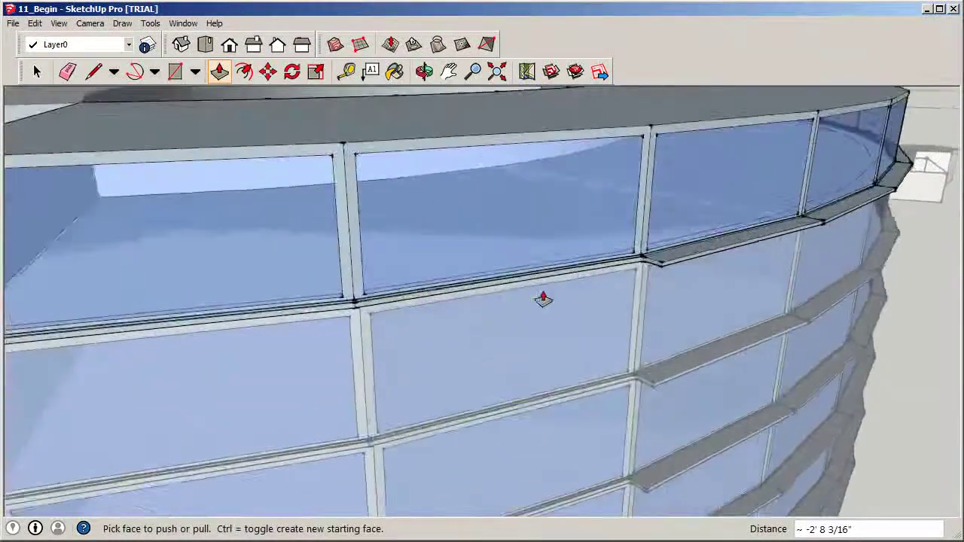
{"action": "scroll", "coordinate": [596, 284], "scroll_direction": "up", "scroll_amount": 2}
{"action": "left_click", "coordinate": [678, 266]}
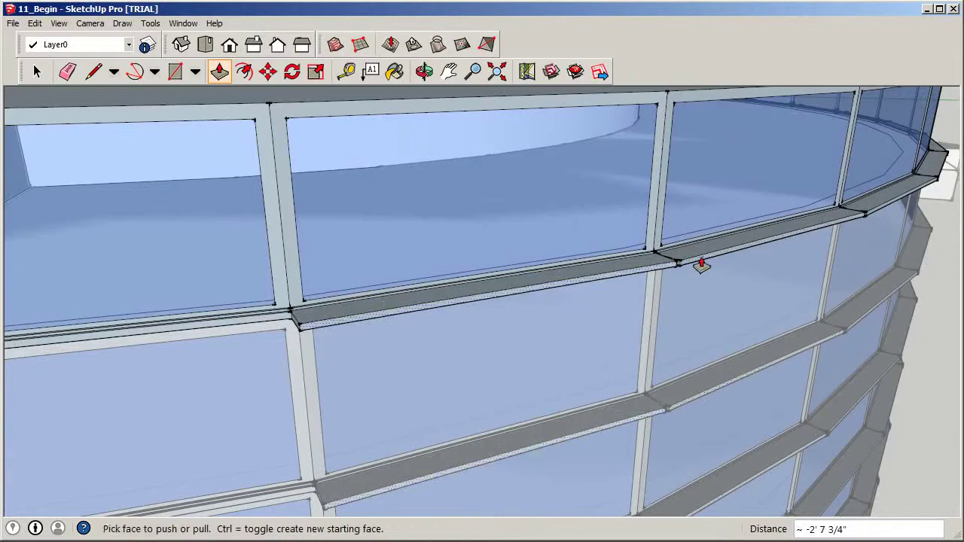
{"action": "scroll", "coordinate": [695, 263], "scroll_direction": "down", "scroll_amount": 3}
{"action": "scroll", "coordinate": [467, 298], "scroll_direction": "up", "scroll_amount": 3}
{"action": "left_click", "coordinate": [467, 298]}
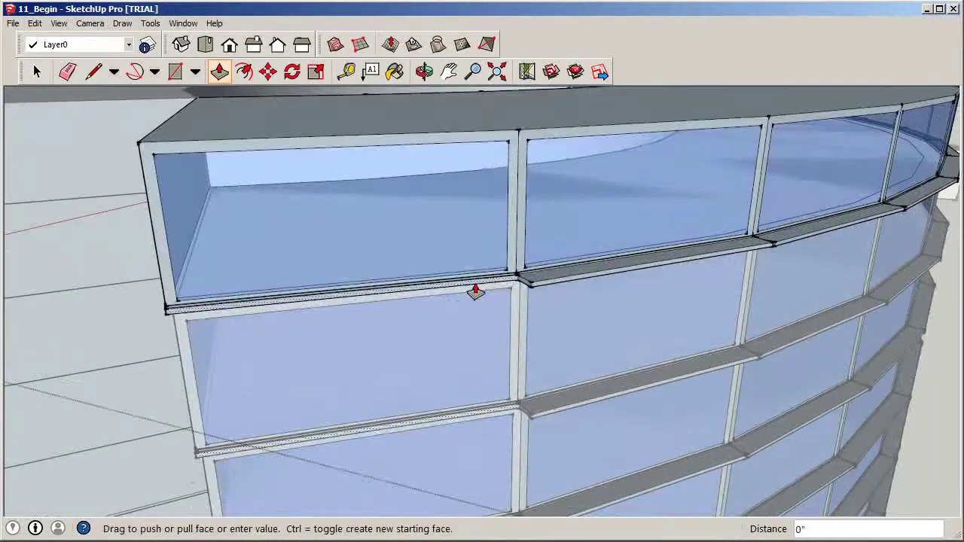
{"action": "left_click", "coordinate": [526, 281]}
Finish editing the top floor's curved component and bring the whole building into view
{"action": "scroll", "coordinate": [531, 286], "scroll_direction": "down", "scroll_amount": 3}
{"action": "middle_click_drag", "start_coordinate": [534, 290], "coordinate": [324, 305]}
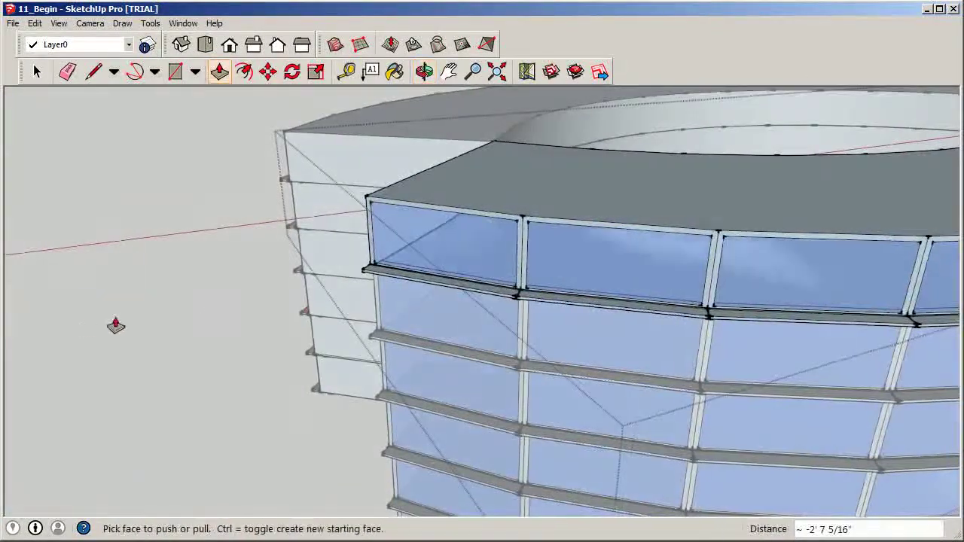
{"action": "scroll", "coordinate": [418, 301], "scroll_direction": "up", "scroll_amount": 3}
{"action": "left_click", "coordinate": [36, 71]}
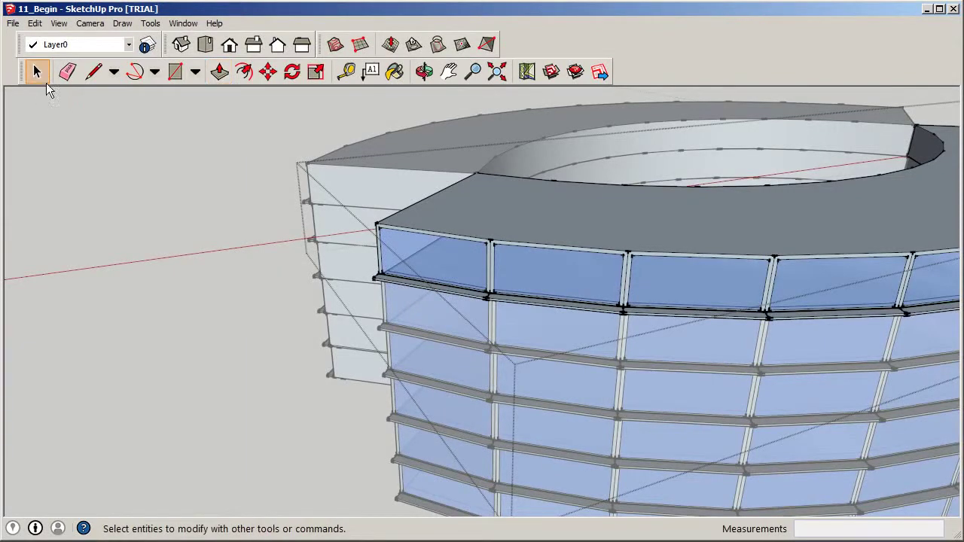
{"action": "scroll", "coordinate": [421, 254], "scroll_direction": "down", "scroll_amount": 5}
{"action": "middle_click_drag", "start_coordinate": [528, 235], "coordinate": [98, 260]}
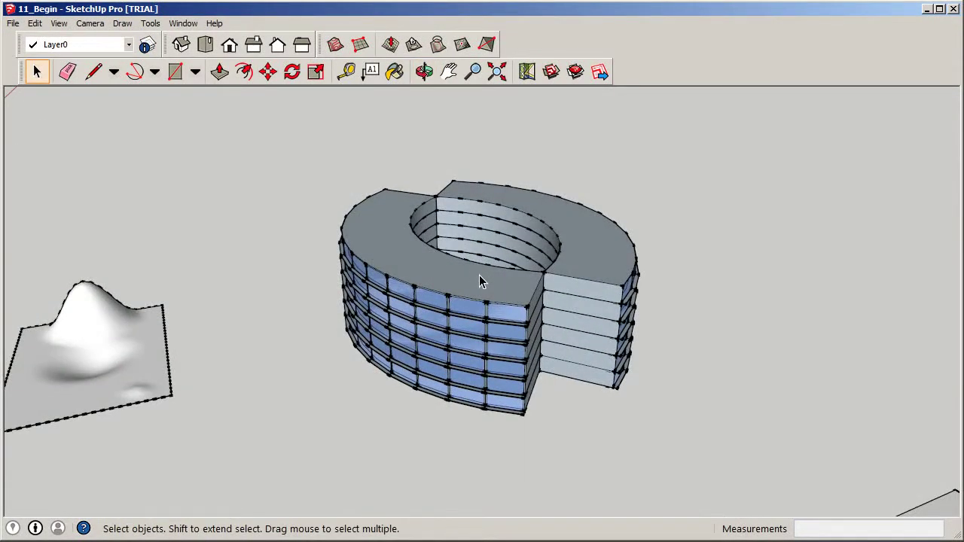
Examine the building from its stepped end and check the extent of the top floor's half component by selecting and deselecting it
{"action": "left_click", "coordinate": [482, 282]}
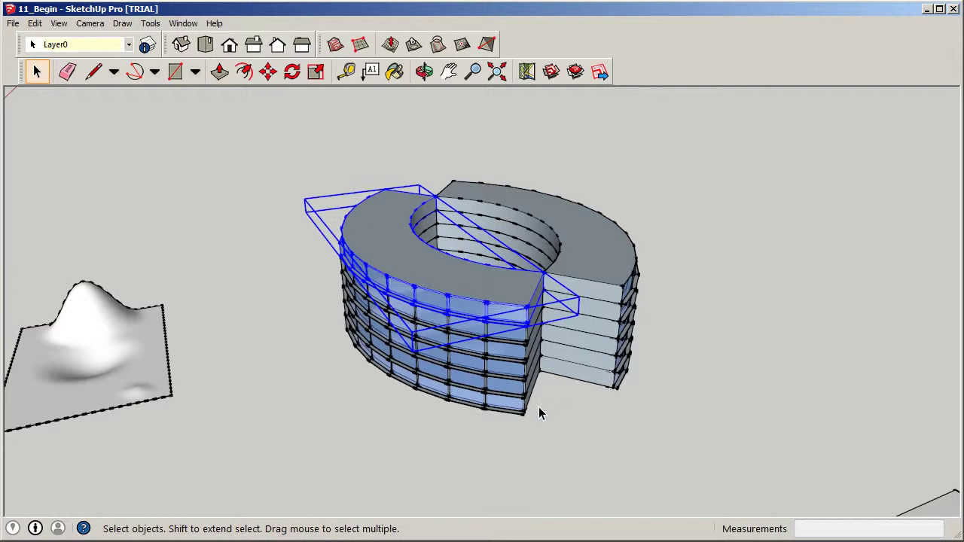
{"action": "left_click", "coordinate": [588, 467]}
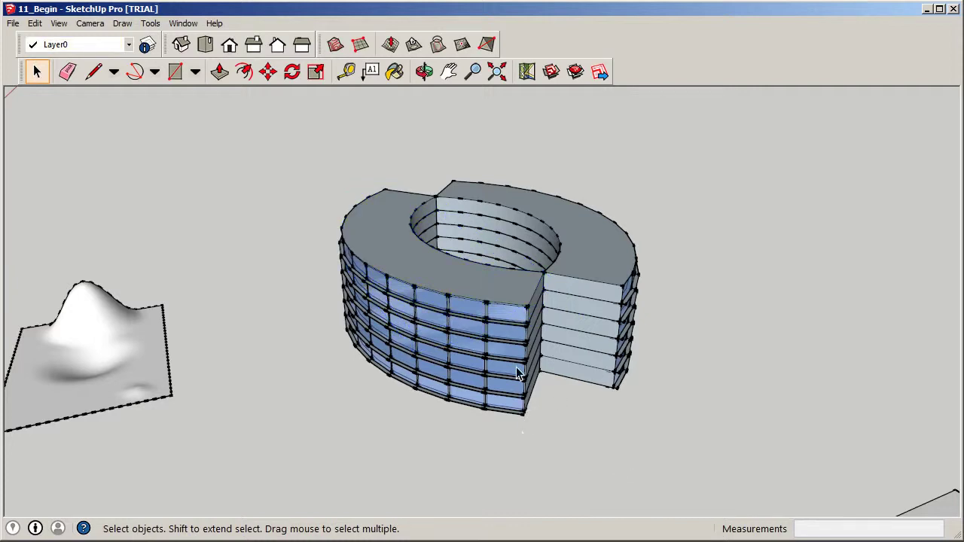
{"action": "scroll", "coordinate": [522, 279], "scroll_direction": "up", "scroll_amount": 2}
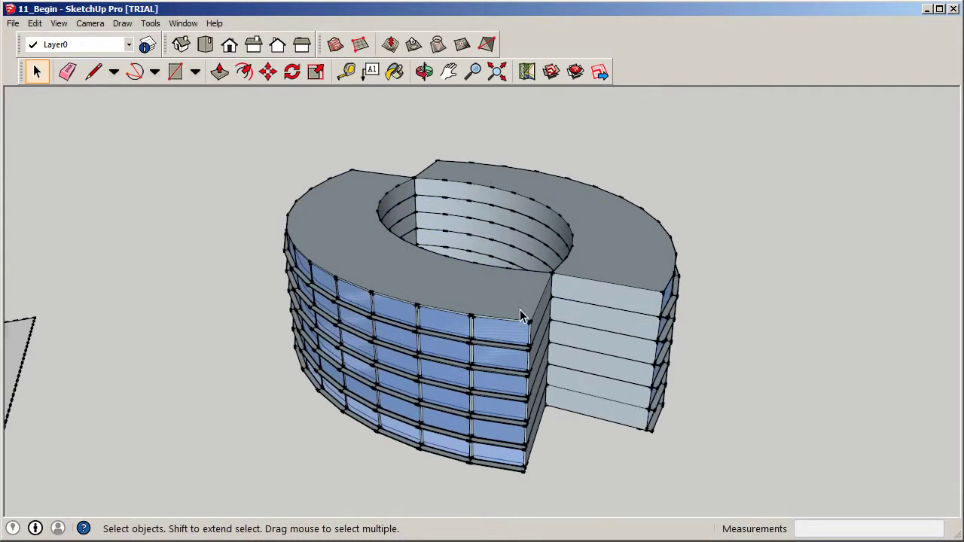
{"action": "middle_click_drag", "start_coordinate": [516, 315], "coordinate": [420, 286]}
{"action": "scroll", "coordinate": [440, 265], "scroll_direction": "up", "scroll_amount": 1}
{"action": "left_click", "coordinate": [444, 335]}
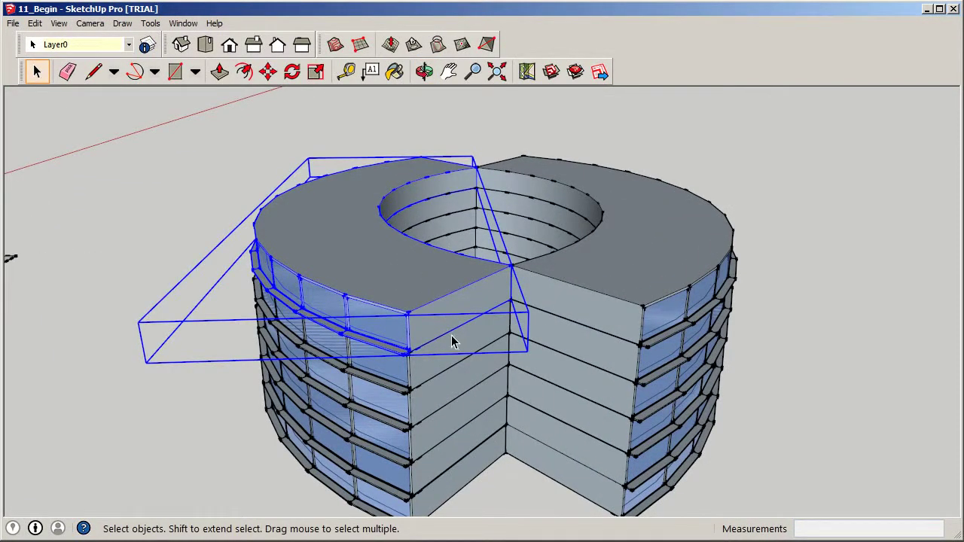
{"action": "left_click", "coordinate": [817, 373]}
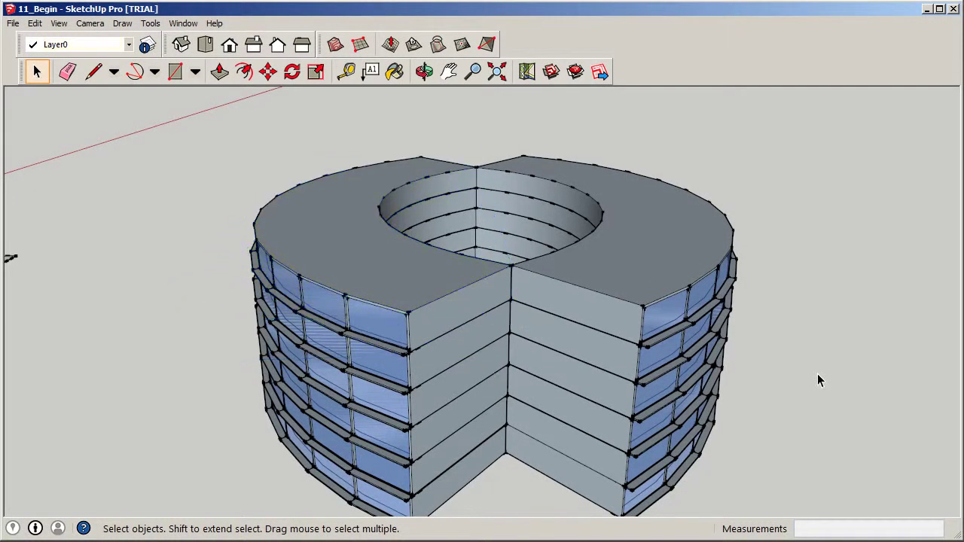
Select both halves of the top floor, make them unique from the lower floors' components, and clear the selection
{"action": "left_click", "coordinate": [430, 269]}
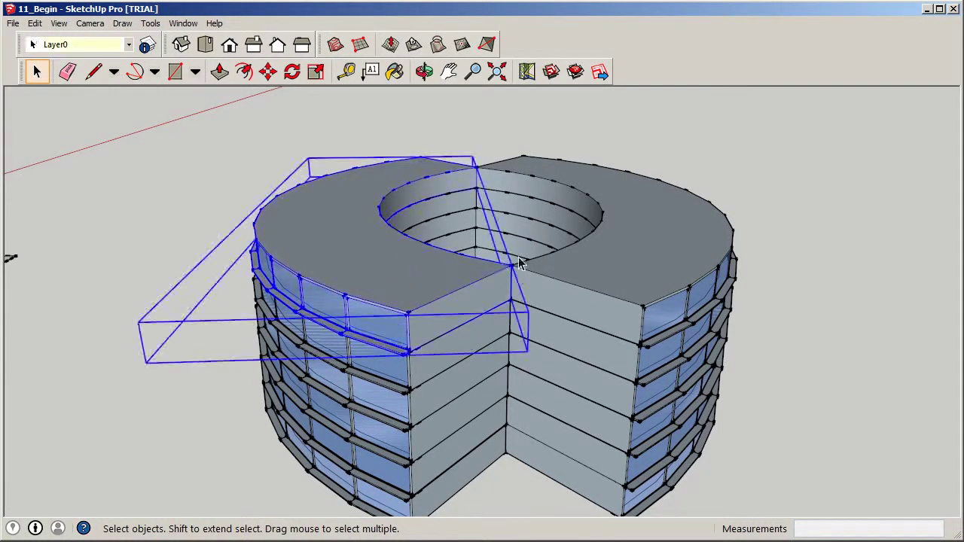
{"action": "key", "text": "ctrl+z"}
{"action": "key", "text": "ctrl+y"}
{"action": "left_click", "coordinate": [600, 267], "text": "ctrl"}
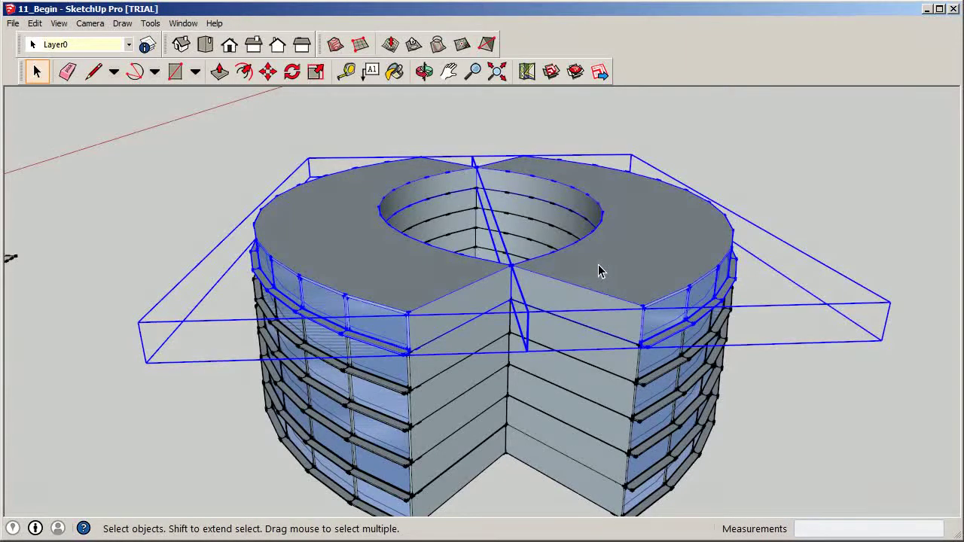
{"action": "right_click", "coordinate": [598, 265]}
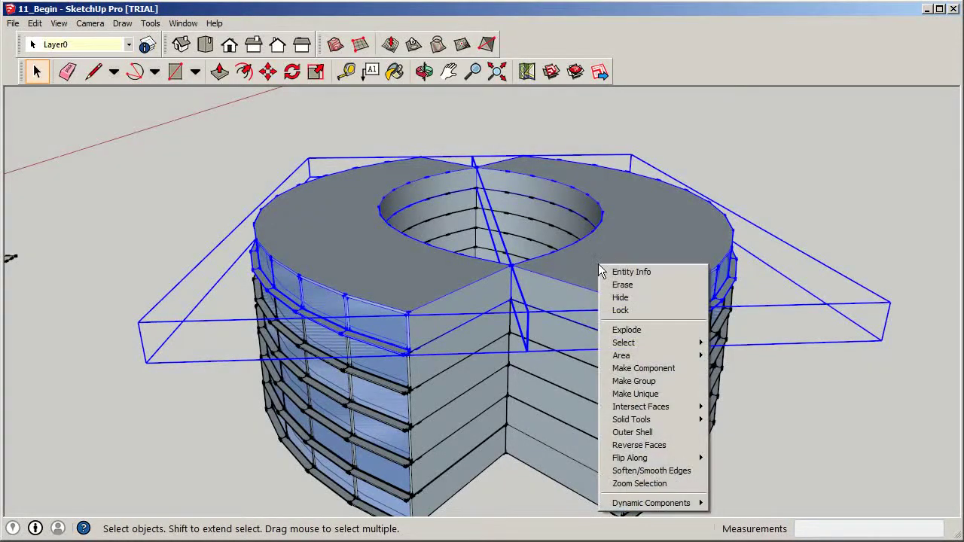
{"action": "left_click", "coordinate": [624, 392]}
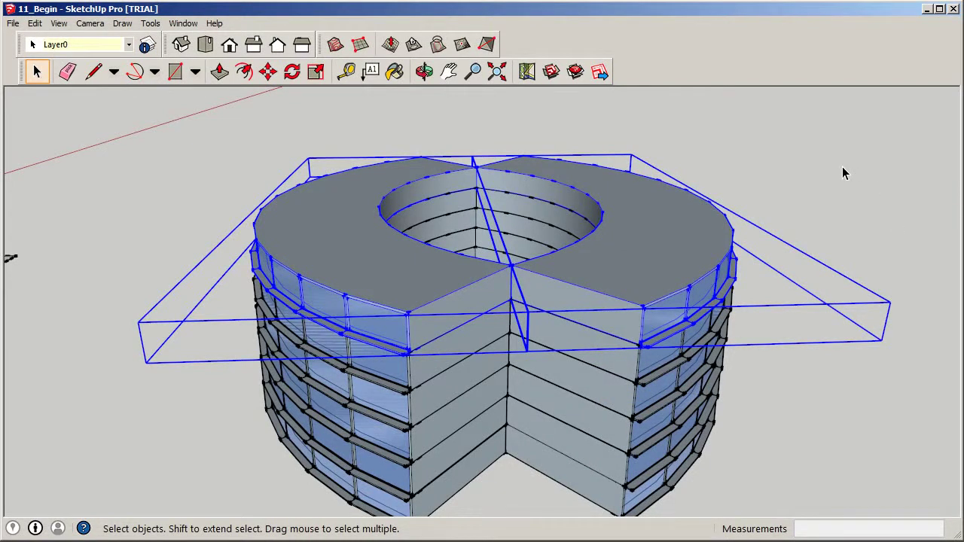
{"action": "left_click", "coordinate": [782, 146]}
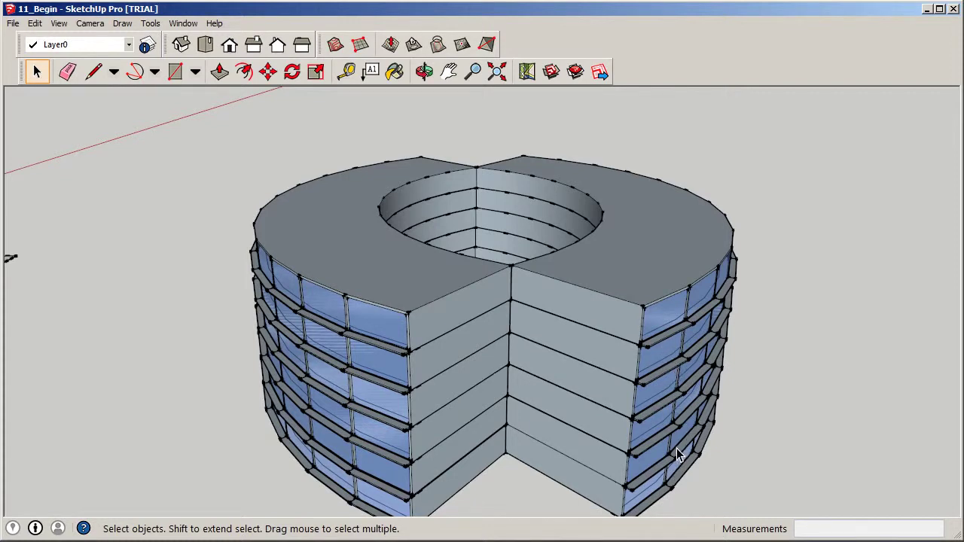
Check each top-floor half as a separate selection and open the half on the green-axis side for editing
{"action": "left_click", "coordinate": [334, 253]}
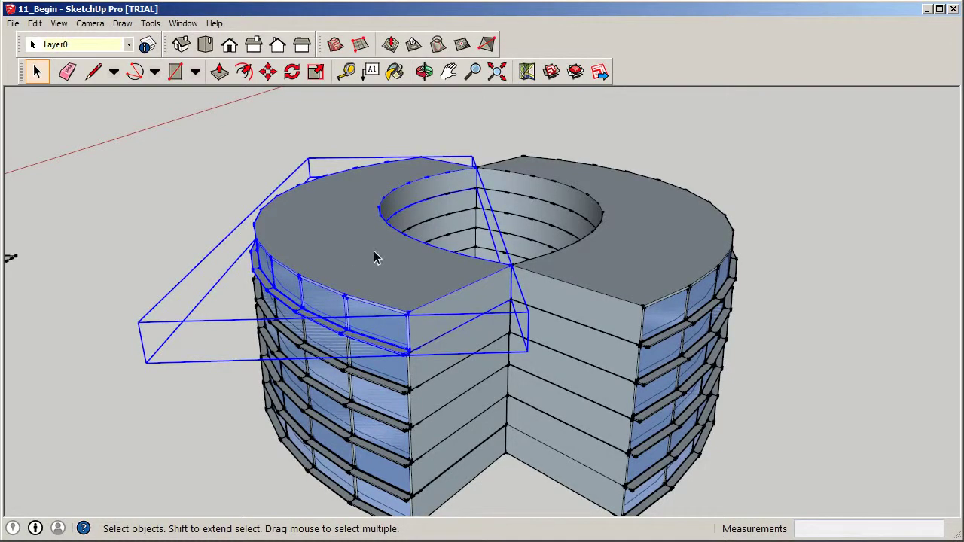
{"action": "left_click", "coordinate": [716, 278]}
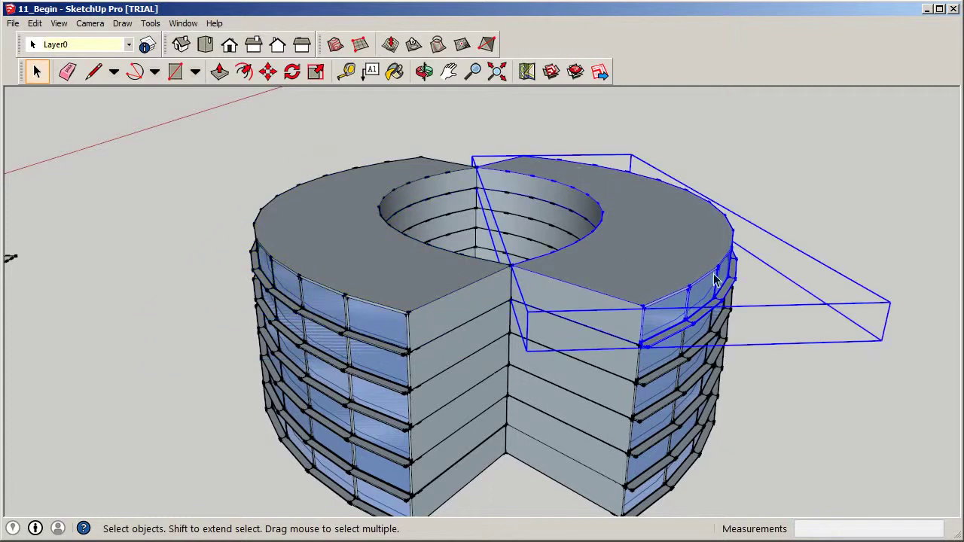
{"action": "left_click", "coordinate": [392, 274]}
{"action": "double_click", "coordinate": [397, 273]}
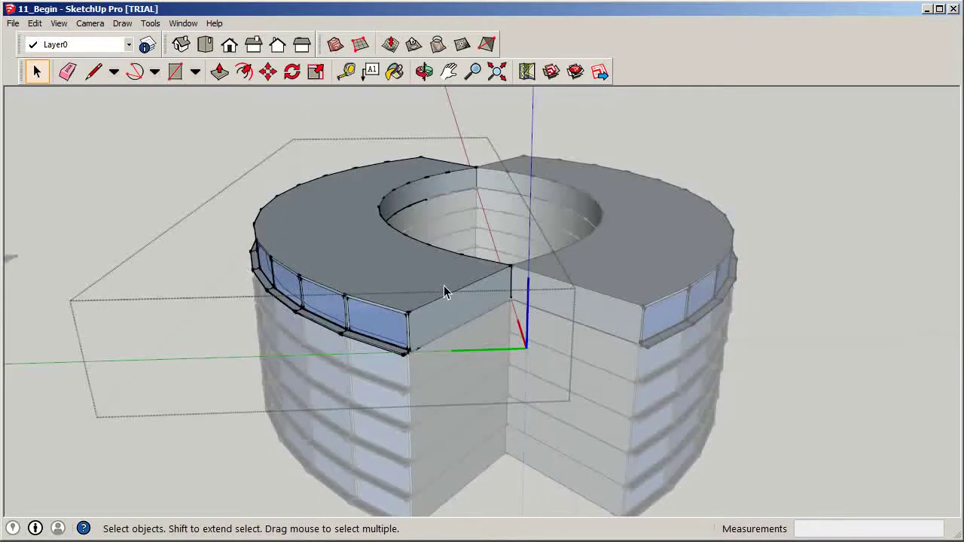
Offset the roof outline of the open top-floor half 12 inches inward
{"action": "left_click", "coordinate": [243, 71]}
{"action": "left_click", "coordinate": [391, 236]}
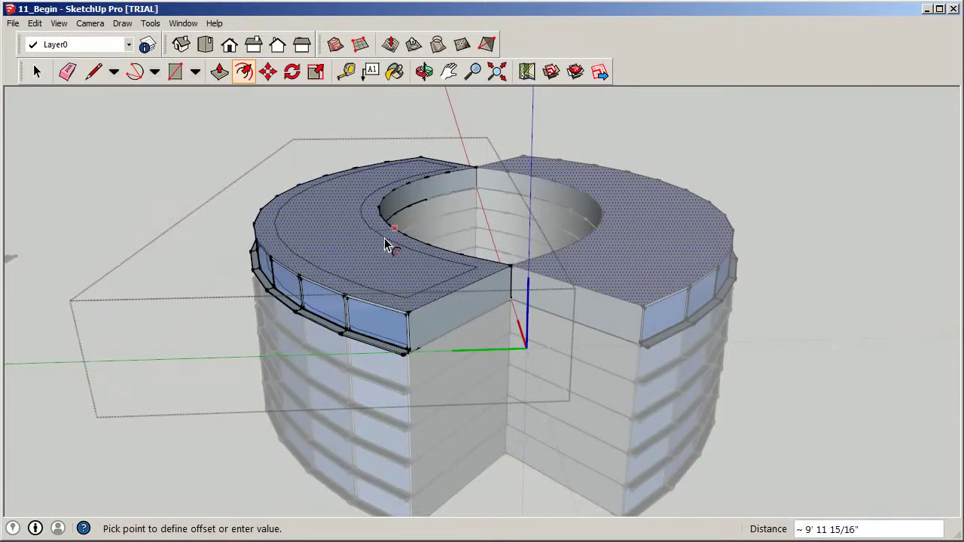
{"action": "type", "text": "12"}
{"action": "key", "text": "Return"}
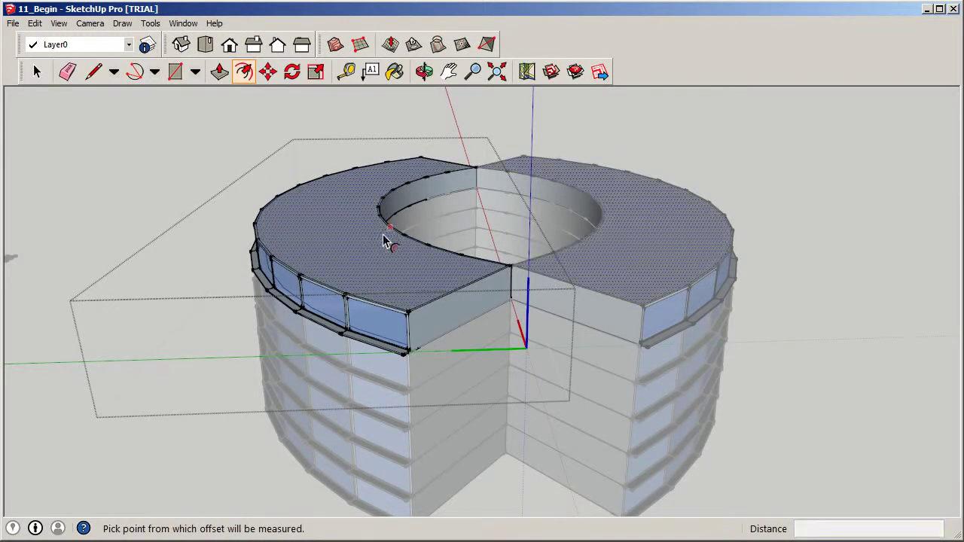
Raise the narrow rim around the roof 36 inches into a parapet and finish editing the component
{"action": "scroll", "coordinate": [388, 294], "scroll_direction": "up", "scroll_amount": 3}
{"action": "left_click", "coordinate": [219, 71]}
{"action": "scroll", "coordinate": [421, 335], "scroll_direction": "up", "scroll_amount": 5}
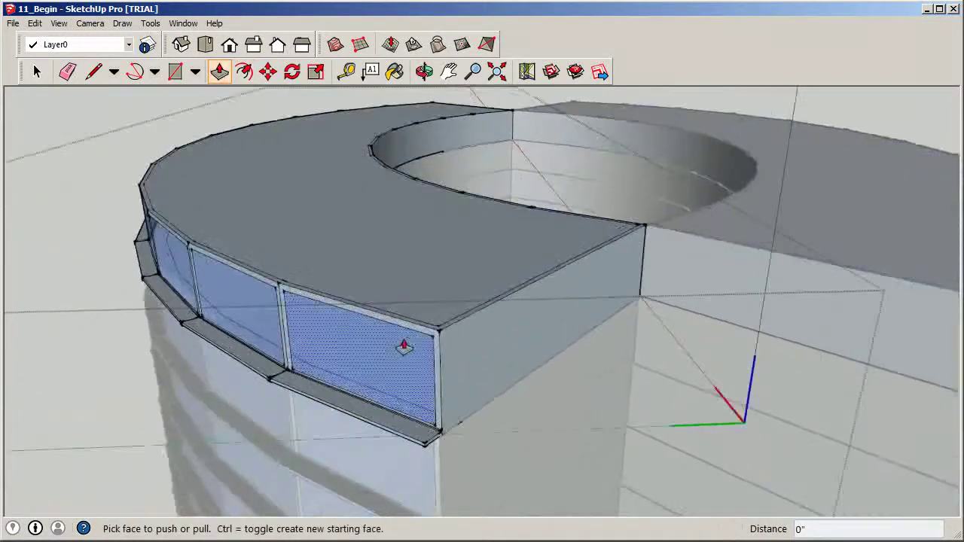
{"action": "left_click", "coordinate": [434, 326]}
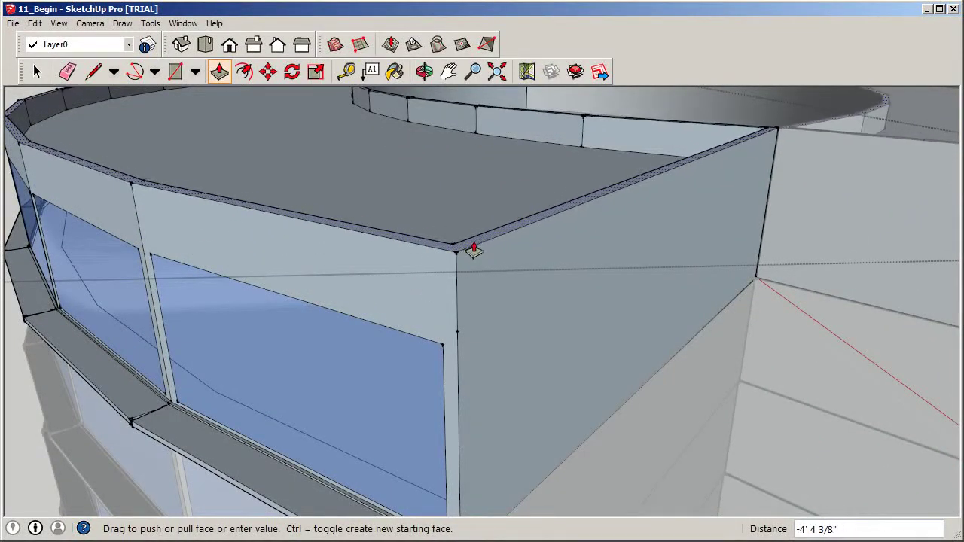
{"action": "type", "text": "36"}
{"action": "key", "text": "Return"}
{"action": "scroll", "coordinate": [383, 367], "scroll_direction": "down", "scroll_amount": 6}
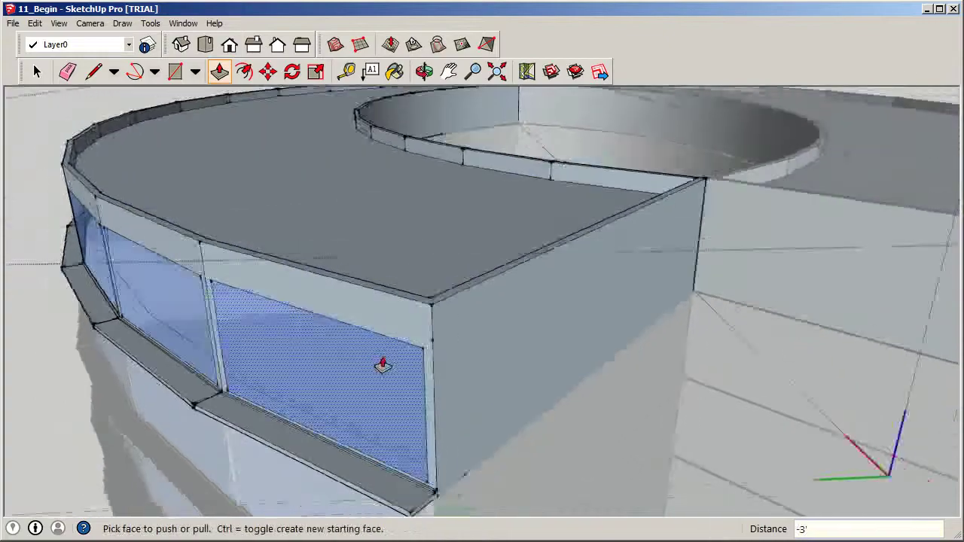
{"action": "middle_click_drag", "start_coordinate": [437, 329], "coordinate": [532, 299]}
{"action": "middle_click_drag", "start_coordinate": [240, 335], "coordinate": [340, 282]}
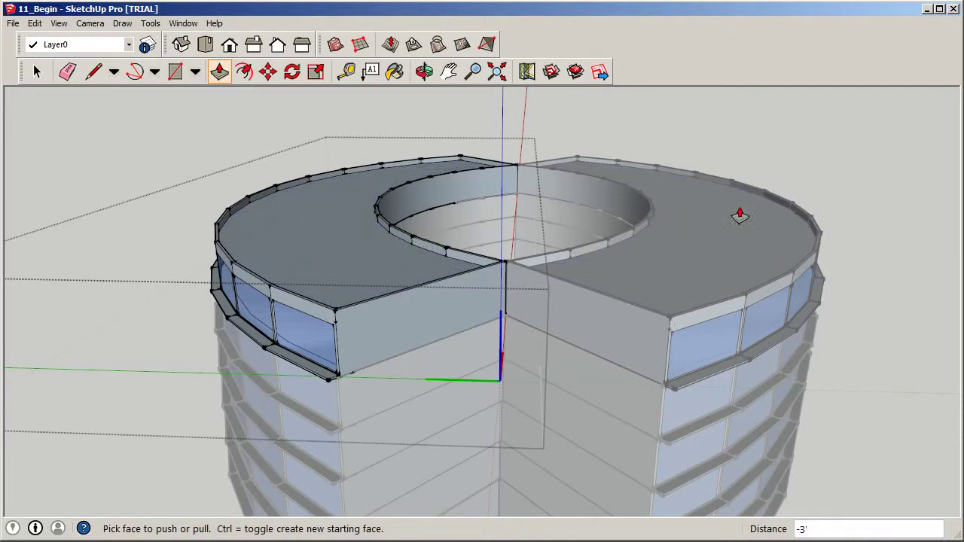
{"action": "key", "text": "space"}
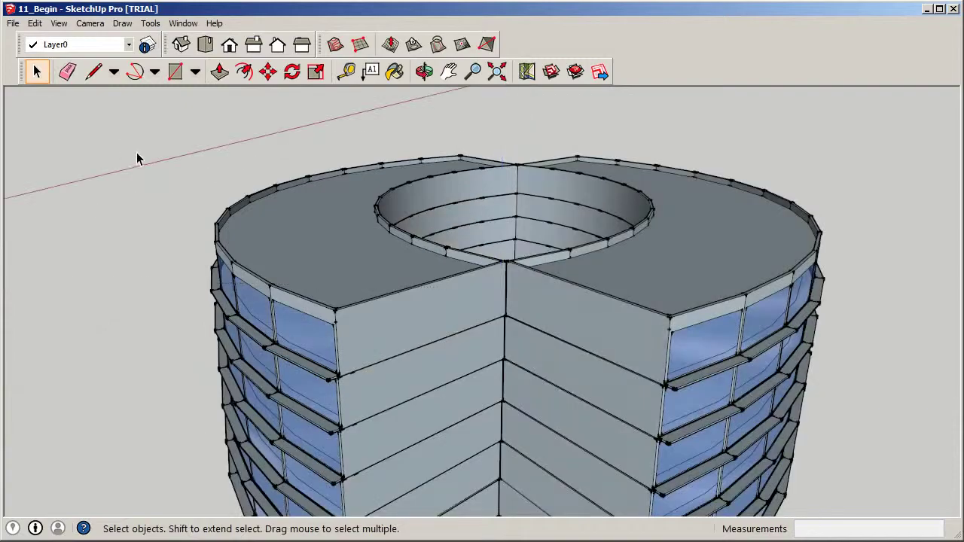
Examine the parapet around both roof halves and check one top-floor half as a component by selecting and deselecting it
{"action": "scroll", "coordinate": [297, 189], "scroll_direction": "down", "scroll_amount": 2}
{"action": "middle_click_drag", "start_coordinate": [296, 190], "coordinate": [635, 271]}
{"action": "middle_click_drag", "start_coordinate": [474, 354], "coordinate": [491, 224]}
{"action": "scroll", "coordinate": [413, 290], "scroll_direction": "up", "scroll_amount": 3}
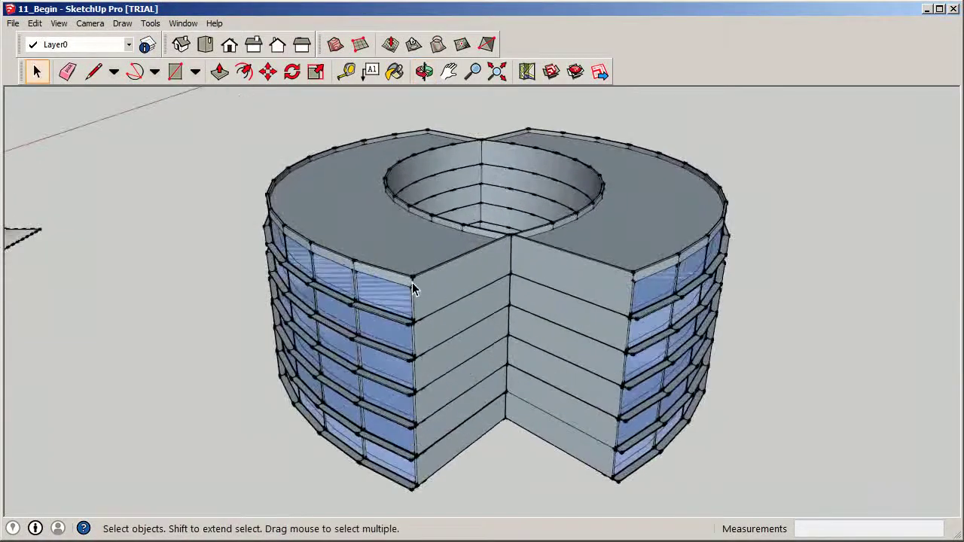
{"action": "left_click", "coordinate": [426, 251]}
{"action": "scroll", "coordinate": [410, 332], "scroll_direction": "up", "scroll_amount": 3}
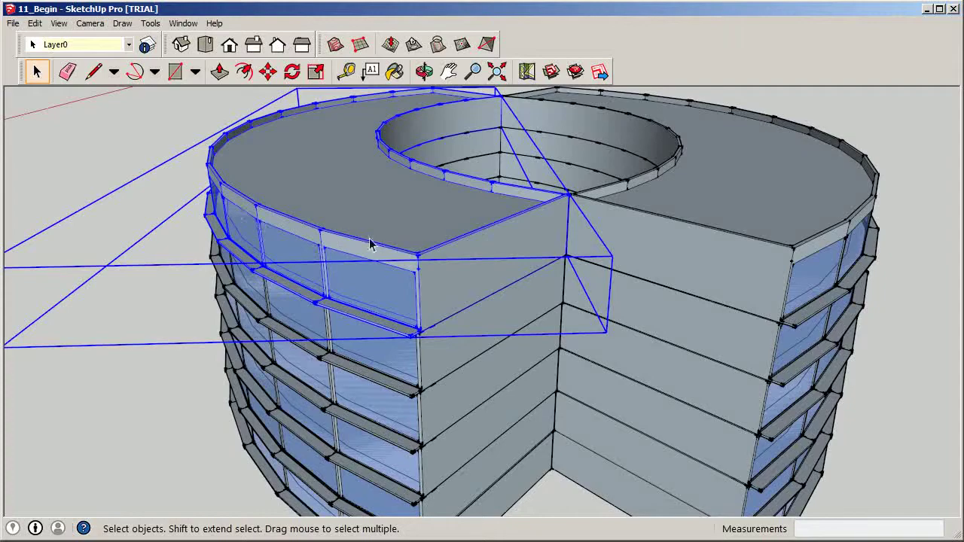
{"action": "left_click", "coordinate": [126, 141]}
{"action": "scroll", "coordinate": [455, 279], "scroll_direction": "up", "scroll_amount": 2}
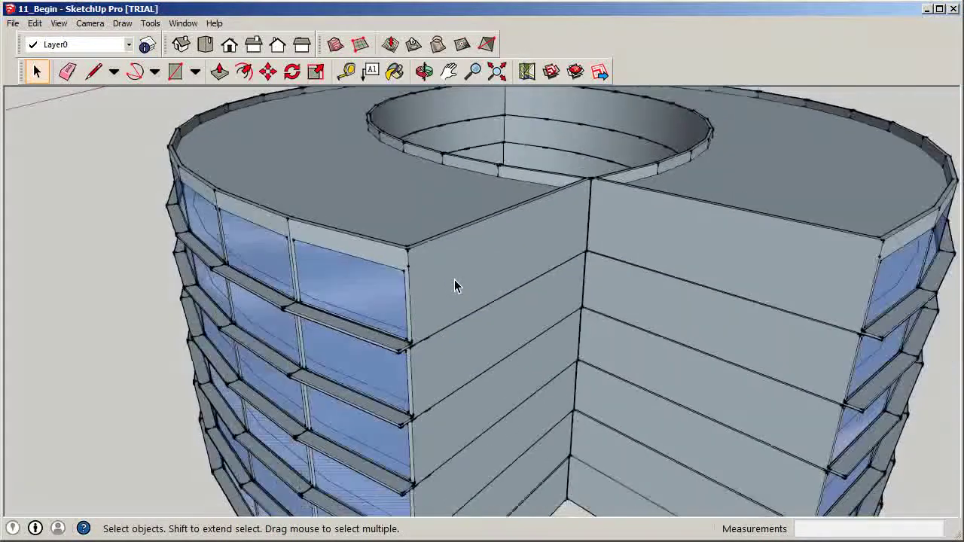
{"action": "middle_click_drag", "start_coordinate": [455, 285], "coordinate": [474, 344]}
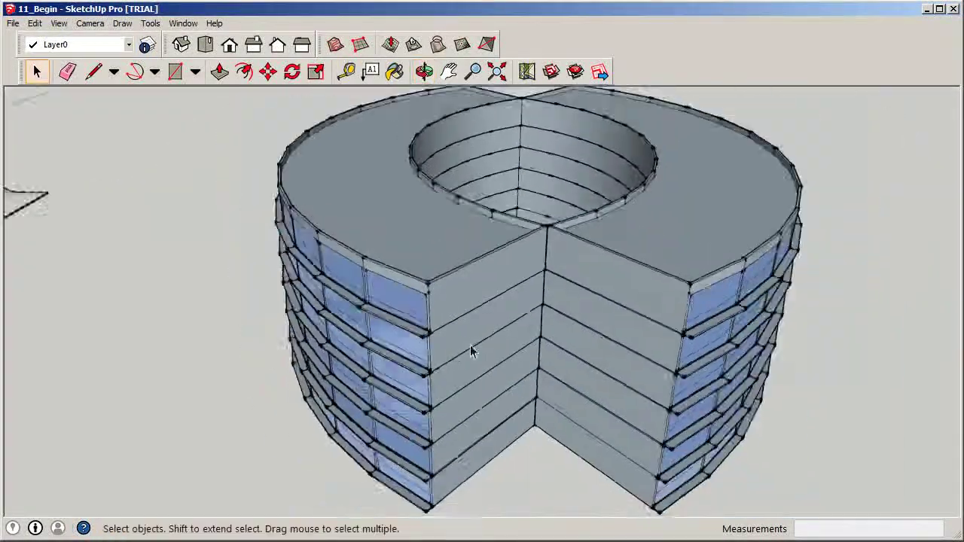
Examine the round building's ledges, windows and parapet from several sides, both up close and within the whole scene
{"action": "scroll", "coordinate": [639, 334], "scroll_direction": "down", "scroll_amount": 2}
{"action": "middle_click_drag", "start_coordinate": [640, 332], "coordinate": [547, 382]}
{"action": "key", "text": "space"}
{"action": "scroll", "coordinate": [506, 263], "scroll_direction": "down", "scroll_amount": 3}
{"action": "middle_click_drag", "start_coordinate": [571, 222], "coordinate": [588, 327]}
{"action": "scroll", "coordinate": [580, 326], "scroll_direction": "up", "scroll_amount": 1}
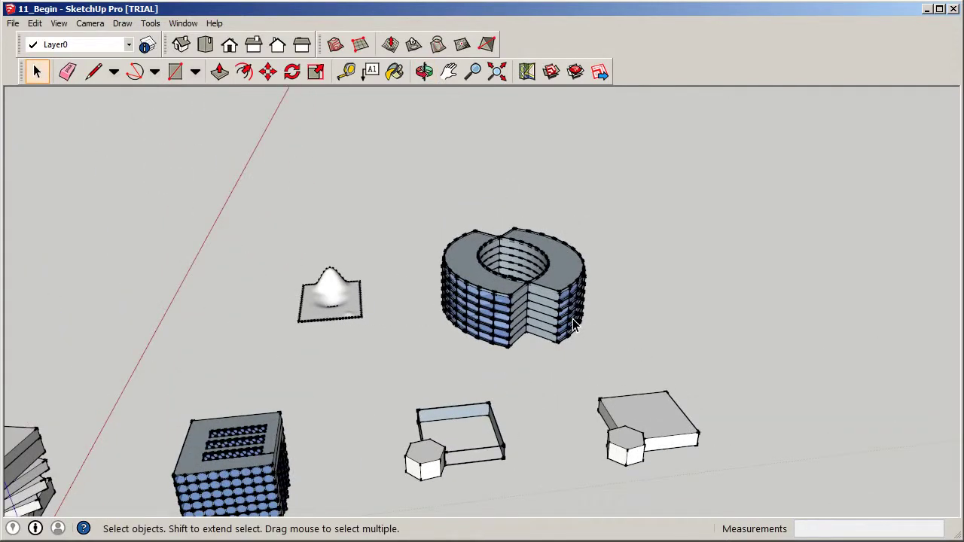
{"action": "scroll", "coordinate": [572, 324], "scroll_direction": "up", "scroll_amount": 5}
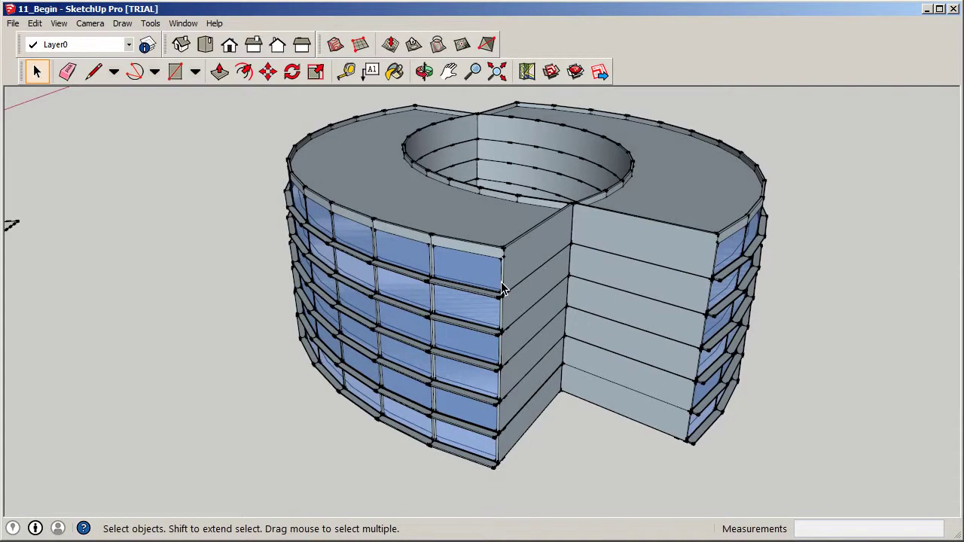
{"action": "scroll", "coordinate": [504, 288], "scroll_direction": "down", "scroll_amount": 6}
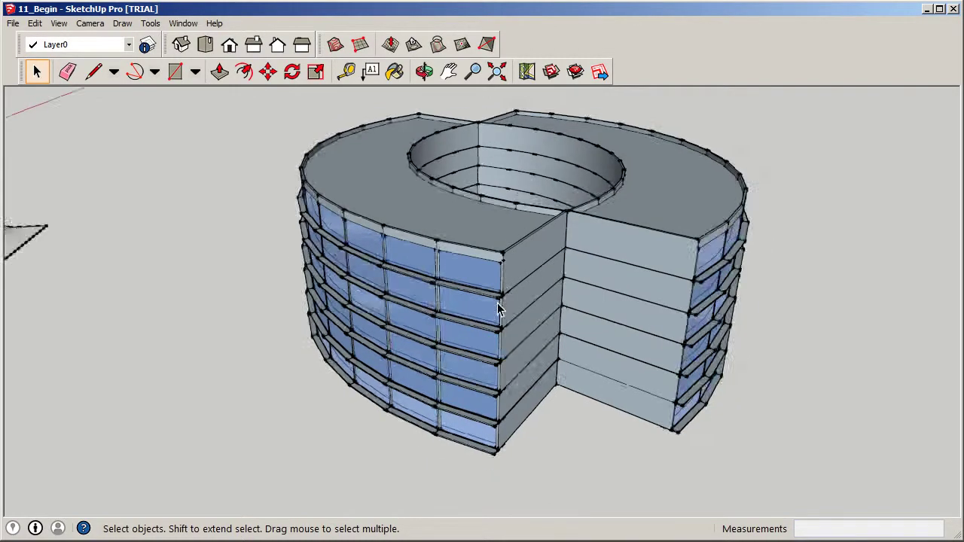
{"action": "middle_click_drag", "start_coordinate": [503, 288], "coordinate": [592, 312]}
{"action": "scroll", "coordinate": [573, 290], "scroll_direction": "up", "scroll_amount": 3}
{"action": "scroll", "coordinate": [561, 317], "scroll_direction": "up", "scroll_amount": 4}
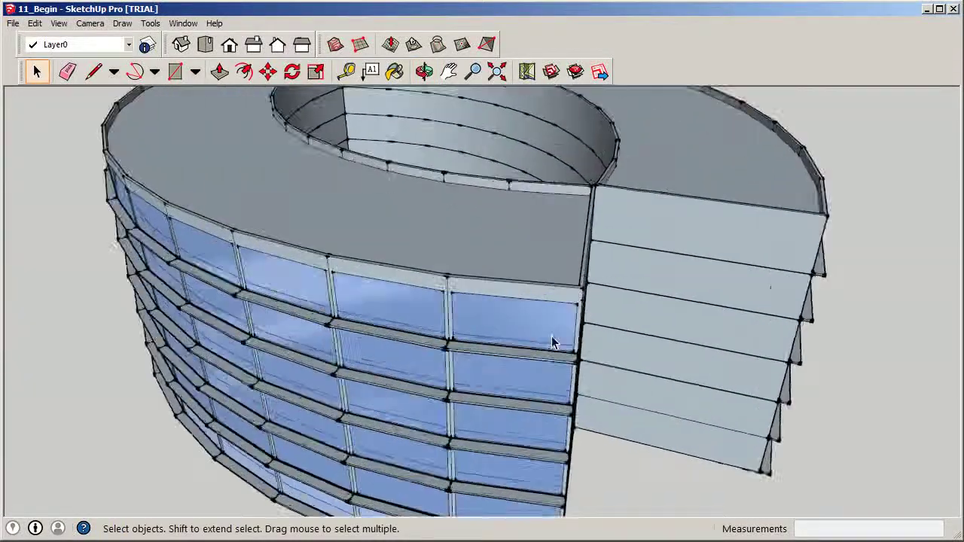
{"action": "scroll", "coordinate": [450, 375], "scroll_direction": "down", "scroll_amount": 5}
{"action": "middle_click_drag", "start_coordinate": [483, 313], "coordinate": [400, 272]}
{"action": "scroll", "coordinate": [251, 277], "scroll_direction": "down", "scroll_amount": 3}
{"action": "scroll", "coordinate": [401, 279], "scroll_direction": "up", "scroll_amount": 3}
{"action": "scroll", "coordinate": [578, 325], "scroll_direction": "down", "scroll_amount": 8}
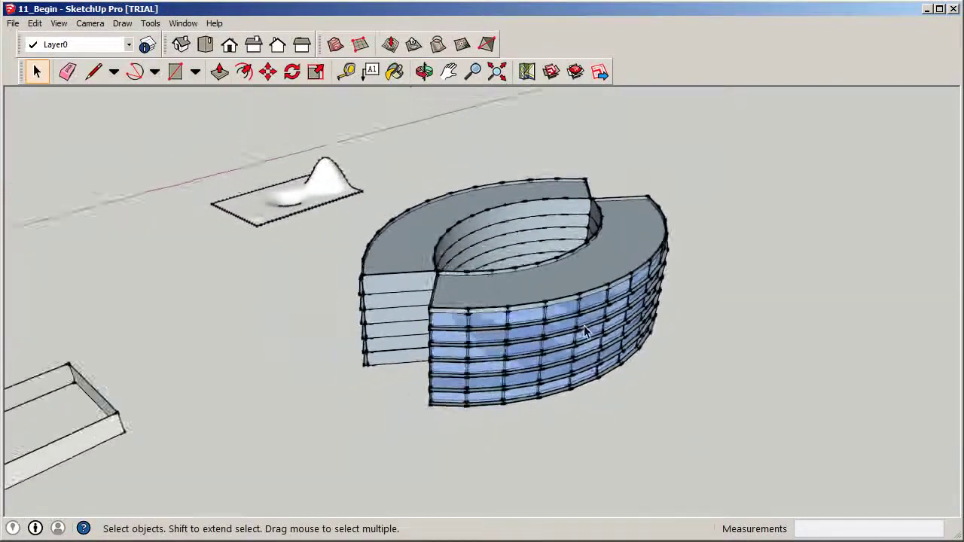
Review the row of models and examine the twisted stack of floors near the origin
{"action": "middle_click_drag", "start_coordinate": [702, 324], "coordinate": [693, 336]}
{"action": "middle_click_drag", "start_coordinate": [217, 365], "coordinate": [273, 323]}
{"action": "scroll", "coordinate": [273, 323], "scroll_direction": "up", "scroll_amount": 3}
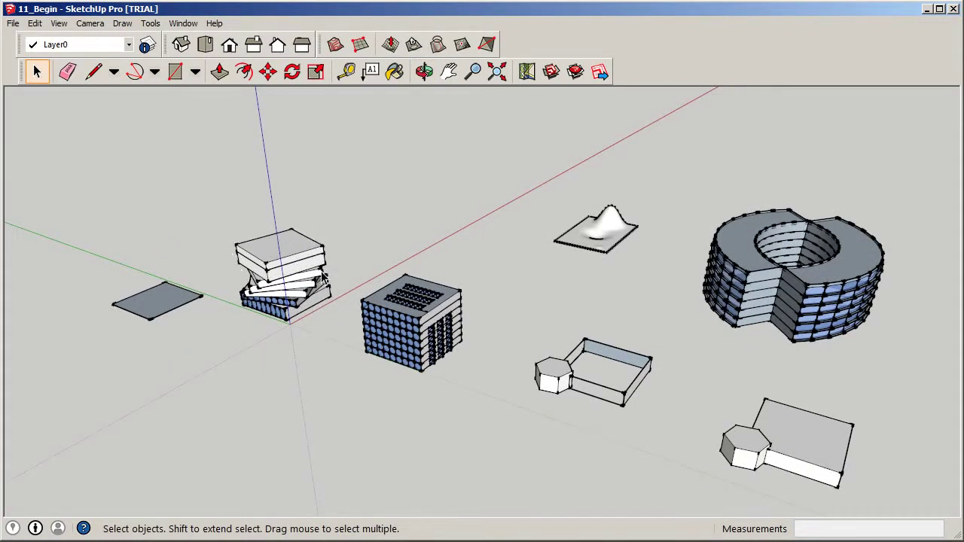
{"action": "scroll", "coordinate": [316, 267], "scroll_direction": "up", "scroll_amount": 3}
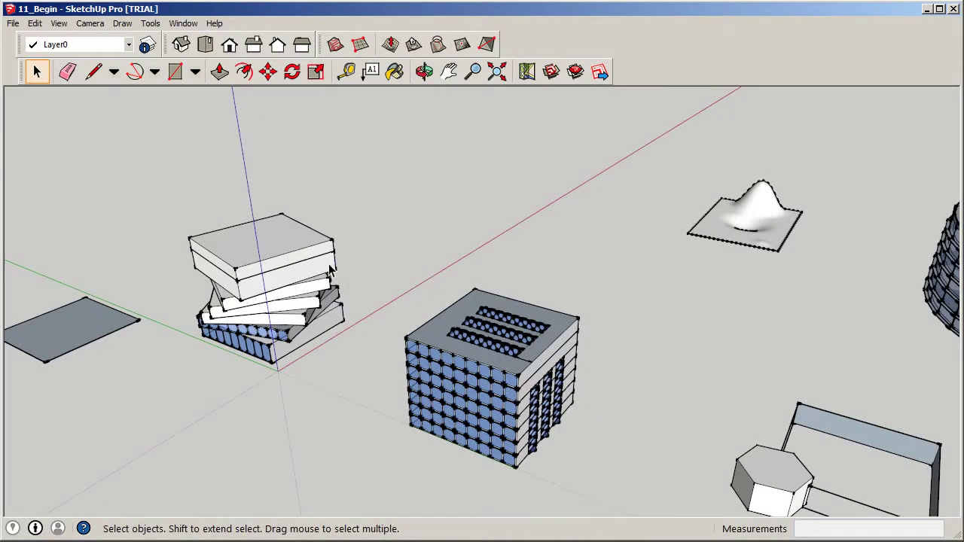
{"action": "scroll", "coordinate": [260, 345], "scroll_direction": "down", "scroll_amount": 3}
{"action": "middle_click_drag", "start_coordinate": [259, 345], "coordinate": [334, 252]}
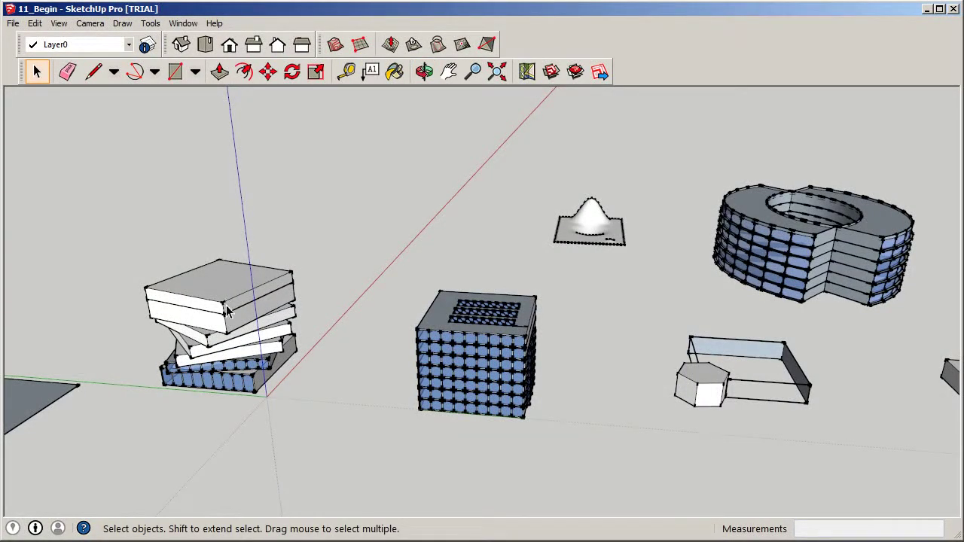
{"action": "middle_click_drag", "start_coordinate": [228, 377], "coordinate": [255, 345]}
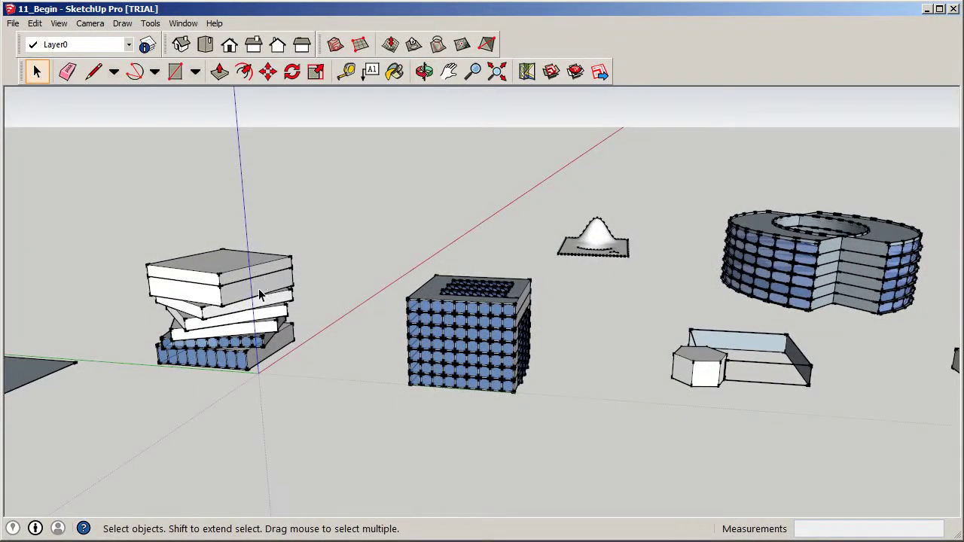
{"action": "middle_click_drag", "start_coordinate": [285, 284], "coordinate": [680, 341]}
Examine the cube-shaped building's window-grid facade and the skylight rows on its roof
{"action": "scroll", "coordinate": [436, 405], "scroll_direction": "up", "scroll_amount": 3}
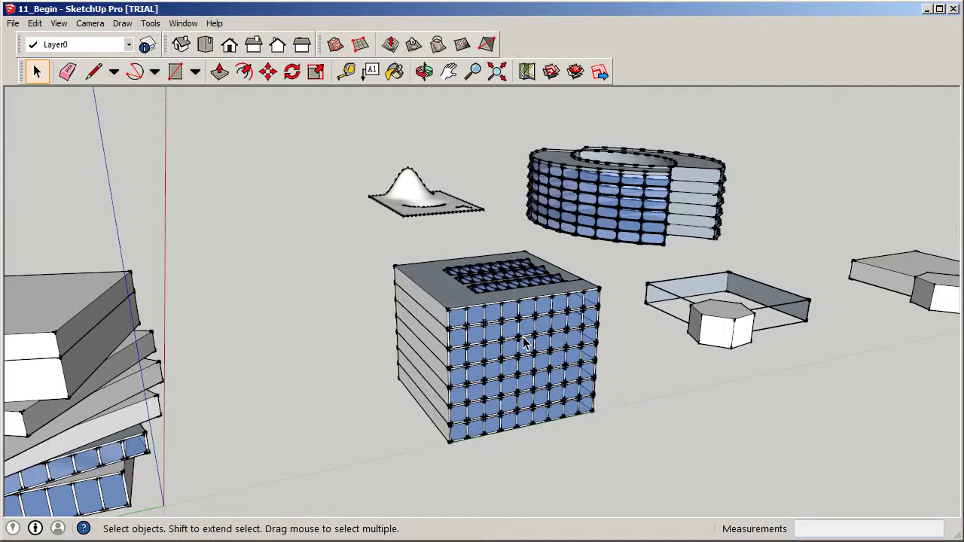
{"action": "scroll", "coordinate": [510, 329], "scroll_direction": "up", "scroll_amount": 1}
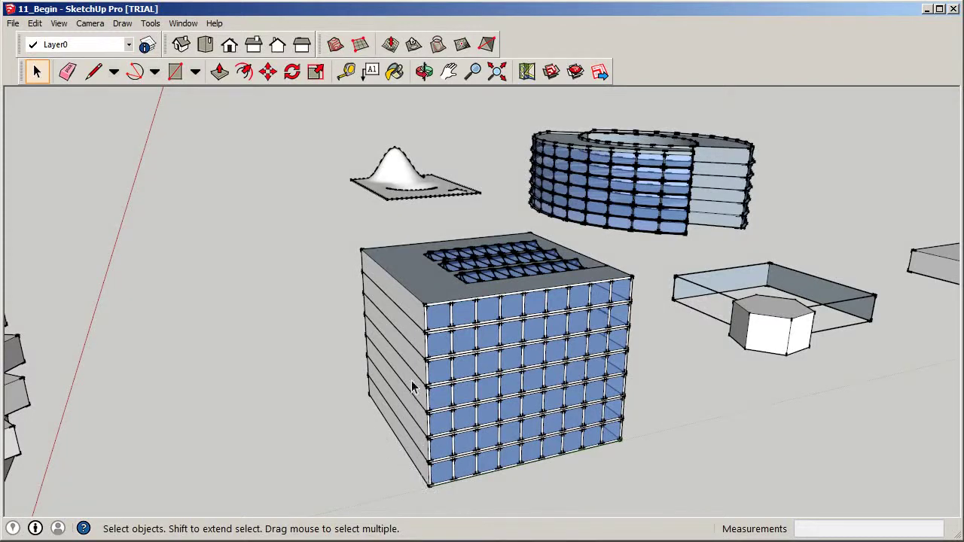
{"action": "scroll", "coordinate": [412, 345], "scroll_direction": "down", "scroll_amount": 3}
{"action": "key", "text": "o"}
{"action": "left_click_drag", "start_coordinate": [458, 301], "coordinate": [235, 327]}
{"action": "key", "text": "space"}
{"action": "middle_click_drag", "start_coordinate": [235, 328], "coordinate": [246, 271]}
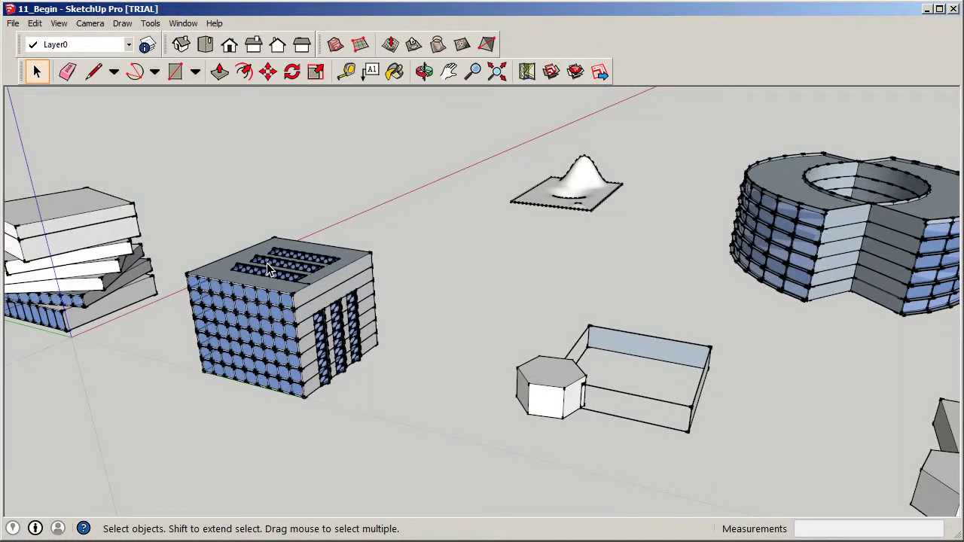
Compare the flat rectangle and twisted tower, and inspect the vertical triangular truss windows on the cube-shaped building's side
{"action": "scroll", "coordinate": [267, 263], "scroll_direction": "down", "scroll_amount": 5}
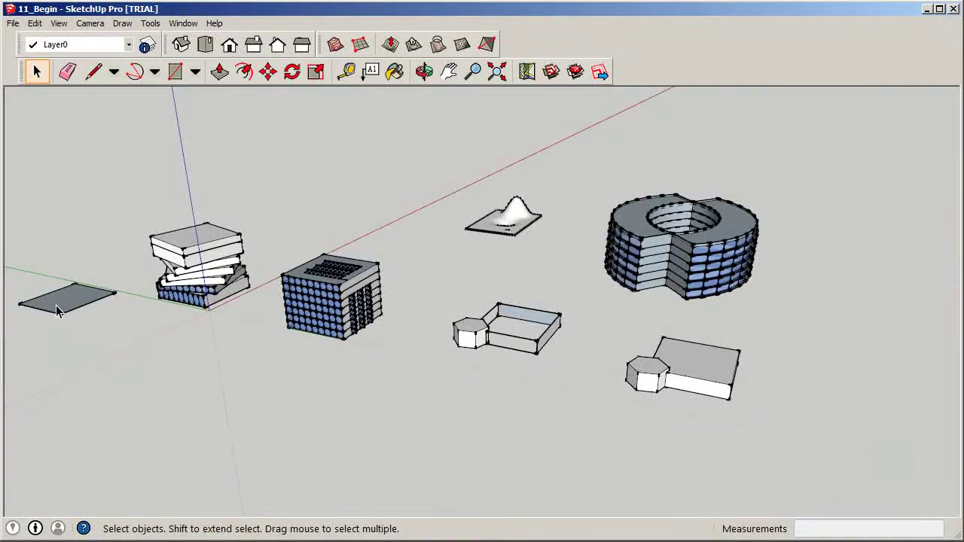
{"action": "scroll", "coordinate": [55, 302], "scroll_direction": "up", "scroll_amount": 3}
{"action": "mouse_move", "coordinate": [55, 303]}
{"action": "middle_mouse_down"}
{"action": "mouse_move", "coordinate": [129, 284]}
{"action": "mouse_move", "coordinate": [97, 317]}
{"action": "middle_mouse_up"}
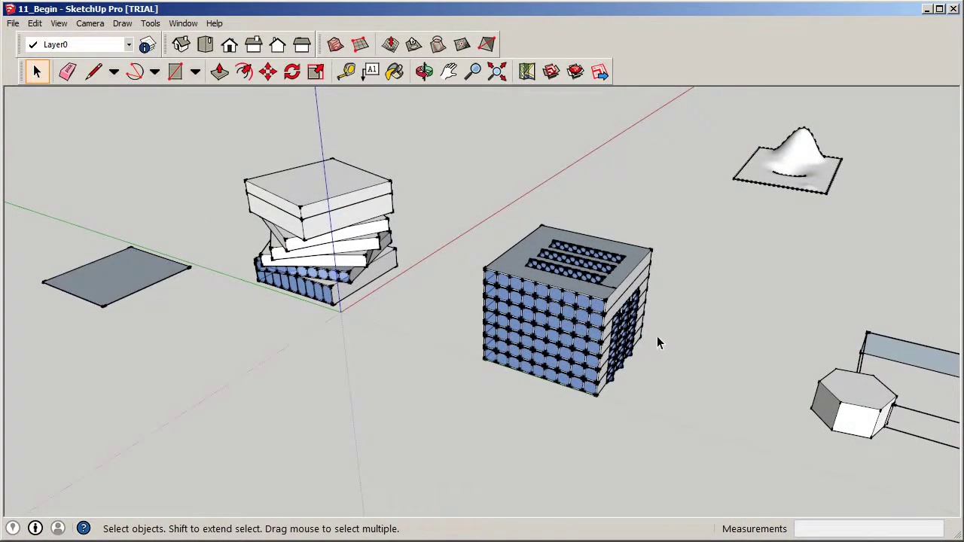
{"action": "scroll", "coordinate": [656, 348], "scroll_direction": "up", "scroll_amount": 6}
{"action": "middle_click_drag", "start_coordinate": [588, 358], "coordinate": [519, 360]}
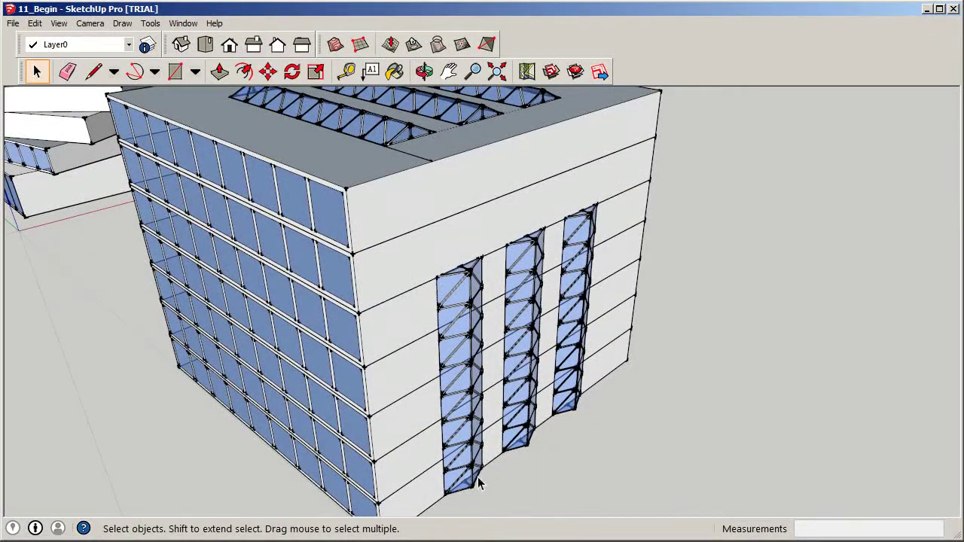
{"action": "scroll", "coordinate": [464, 307], "scroll_direction": "up", "scroll_amount": 4}
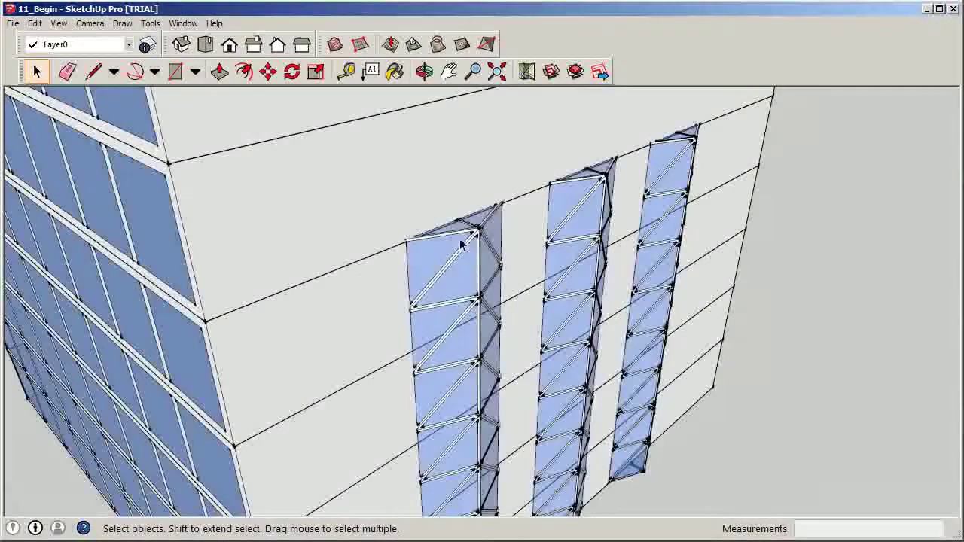
{"action": "scroll", "coordinate": [435, 297], "scroll_direction": "down", "scroll_amount": 10}
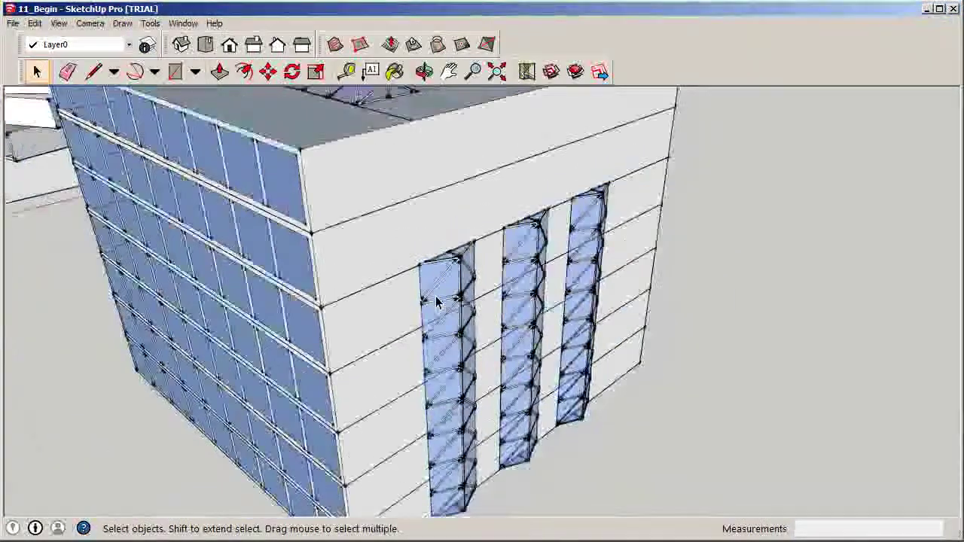
{"action": "middle_click_drag", "start_coordinate": [433, 309], "coordinate": [445, 322]}
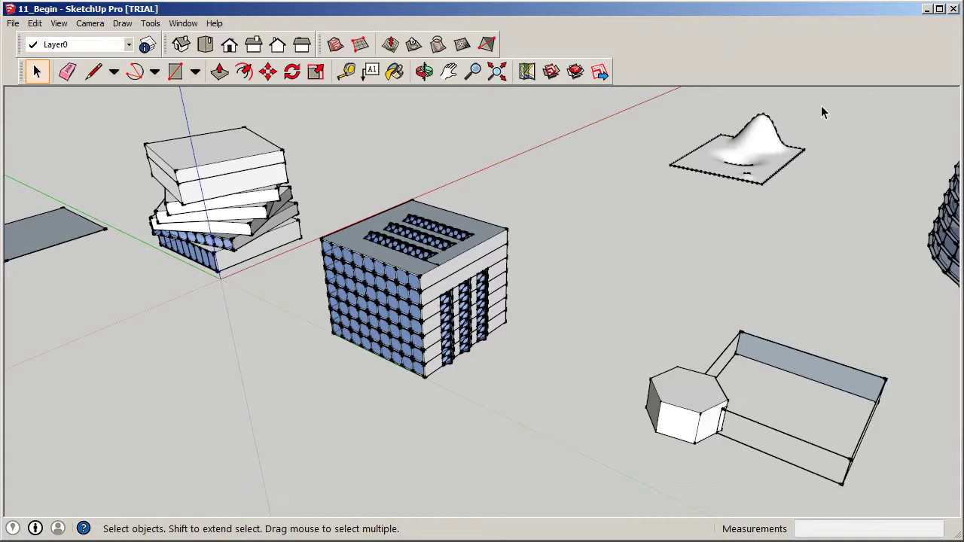
Examine the smooth terrain surface with its hill and check its extent by selecting and deselecting it
{"action": "scroll", "coordinate": [801, 117], "scroll_direction": "up", "scroll_amount": 3}
{"action": "left_click", "coordinate": [742, 150]}
{"action": "middle_click_drag", "start_coordinate": [742, 150], "coordinate": [404, 251]}
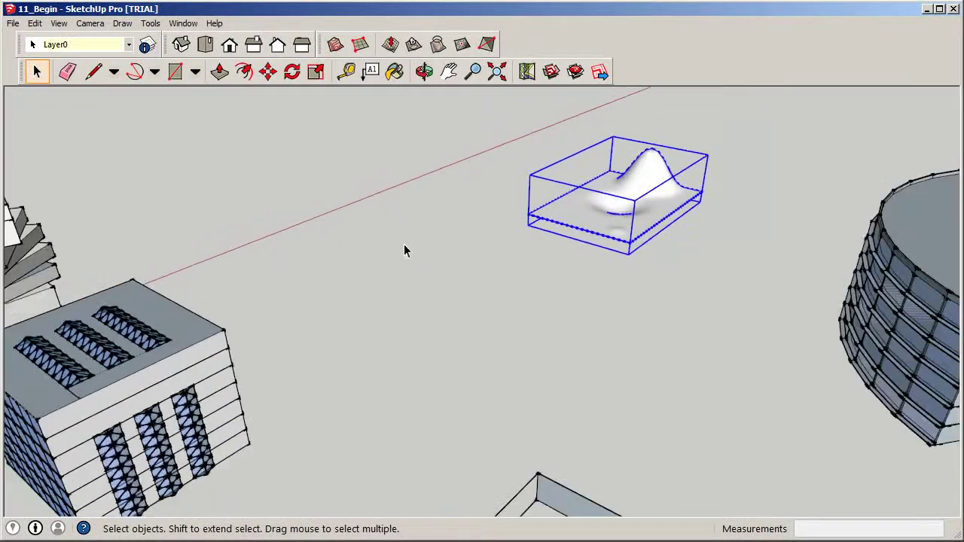
{"action": "left_click", "coordinate": [711, 297]}
{"action": "middle_click_drag", "start_coordinate": [446, 318], "coordinate": [487, 294]}
{"action": "scroll", "coordinate": [500, 202], "scroll_direction": "up", "scroll_amount": 5}
{"action": "middle_click_drag", "start_coordinate": [500, 202], "coordinate": [327, 302]}
{"action": "left_click", "coordinate": [443, 254]}
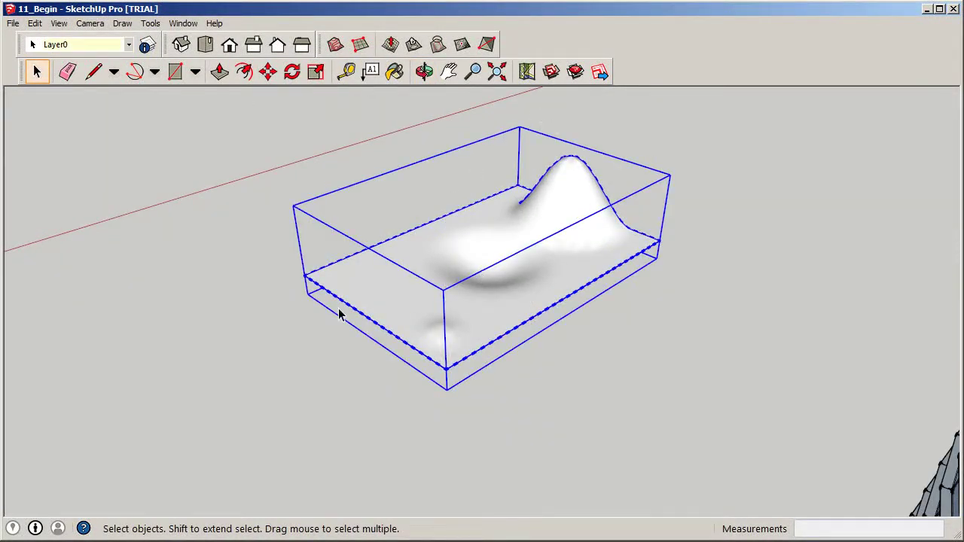
{"action": "left_click", "coordinate": [225, 329]}
Examine the round building beside the terrain and bring all the models into one overview
{"action": "scroll", "coordinate": [312, 276], "scroll_direction": "down", "scroll_amount": 8}
{"action": "middle_click_drag", "start_coordinate": [422, 361], "coordinate": [527, 410]}
{"action": "scroll", "coordinate": [527, 413], "scroll_direction": "up", "scroll_amount": 5}
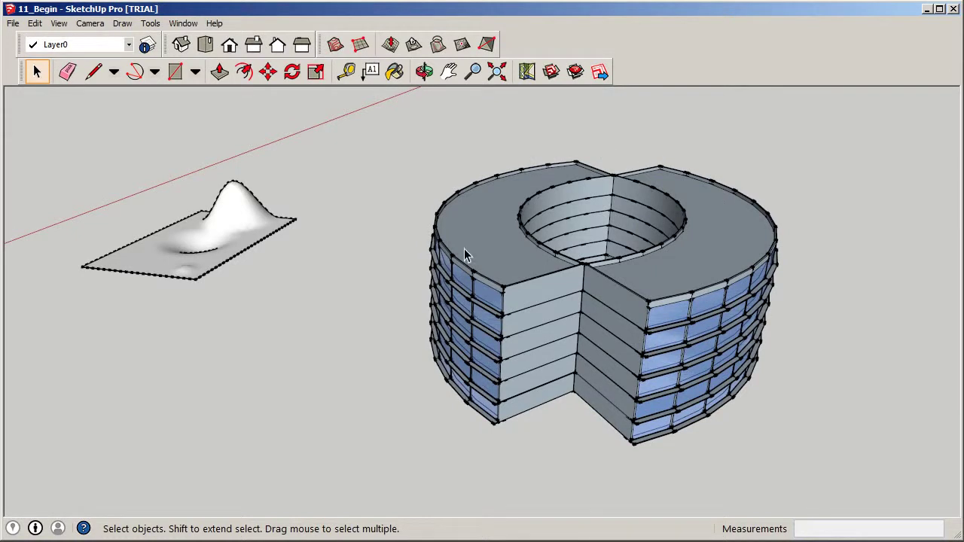
{"action": "scroll", "coordinate": [729, 337], "scroll_direction": "down", "scroll_amount": 6}
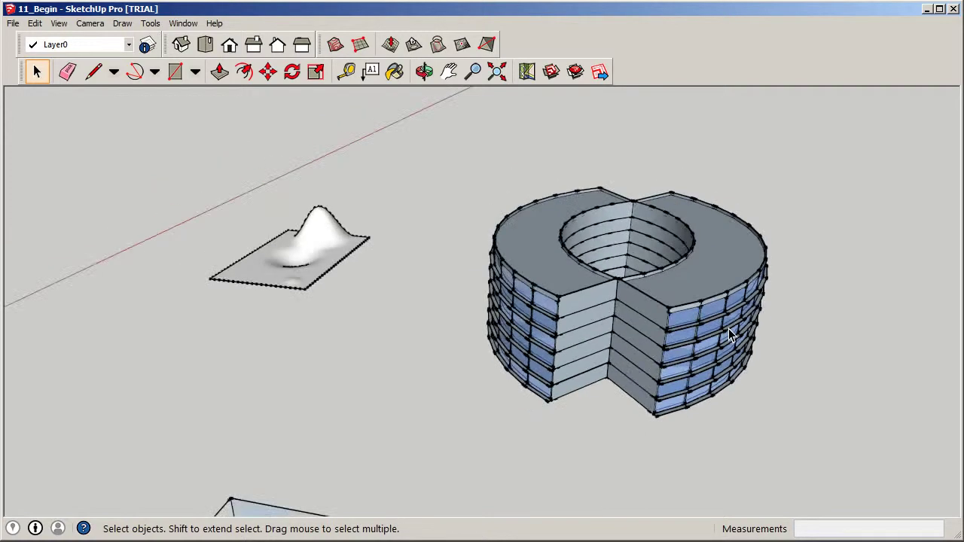
{"action": "middle_click_drag", "start_coordinate": [728, 337], "coordinate": [595, 315]}
{"action": "scroll", "coordinate": [254, 315], "scroll_direction": "down", "scroll_amount": 4}
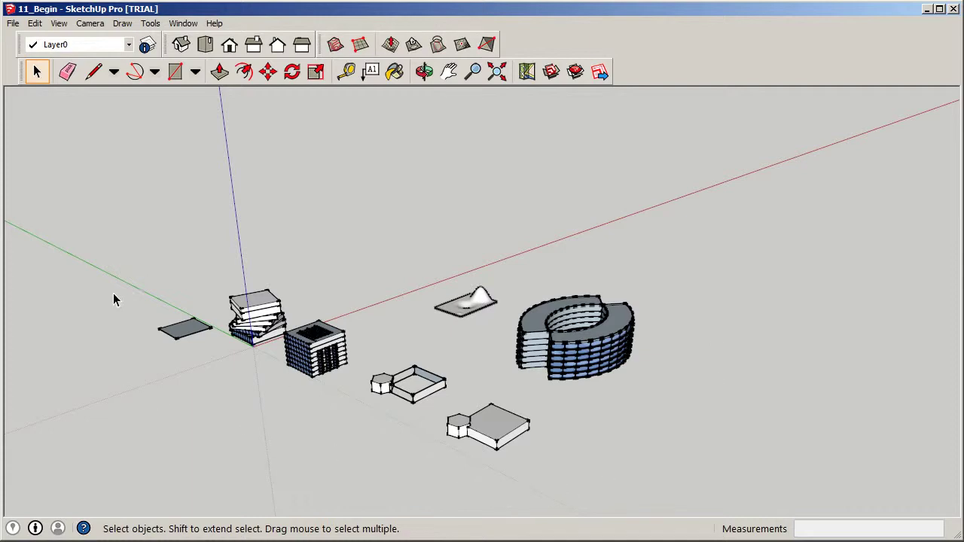
{"action": "scroll", "coordinate": [413, 345], "scroll_direction": "up", "scroll_amount": 2}
{"action": "scroll", "coordinate": [427, 360], "scroll_direction": "down", "scroll_amount": 2}
{"action": "middle_click_drag", "start_coordinate": [460, 346], "coordinate": [507, 351]}
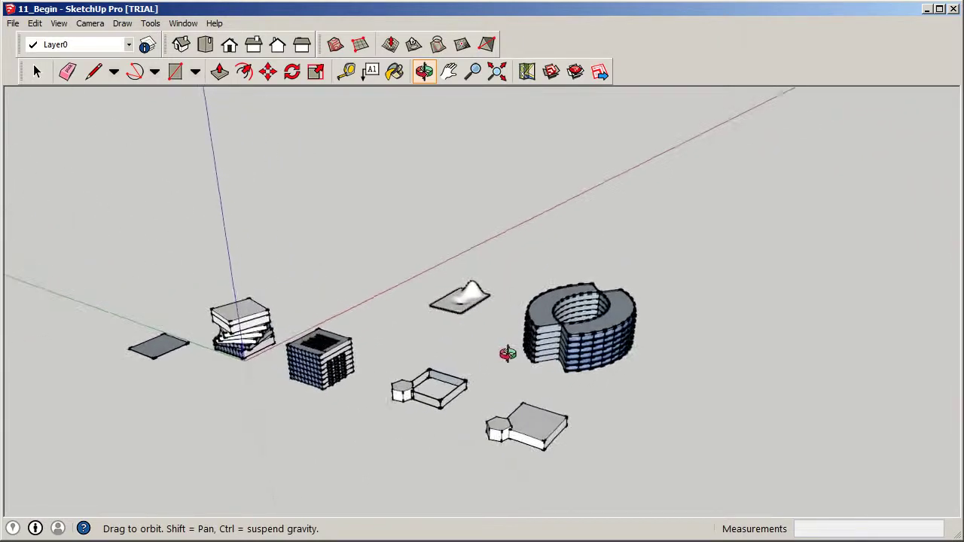
Review the twisted tower, the cube-shaped building and the two hexagon-and-box models together with the terrain and round building
{"action": "scroll", "coordinate": [293, 384], "scroll_direction": "up", "scroll_amount": 2}
{"action": "scroll", "coordinate": [362, 362], "scroll_direction": "up", "scroll_amount": 2}
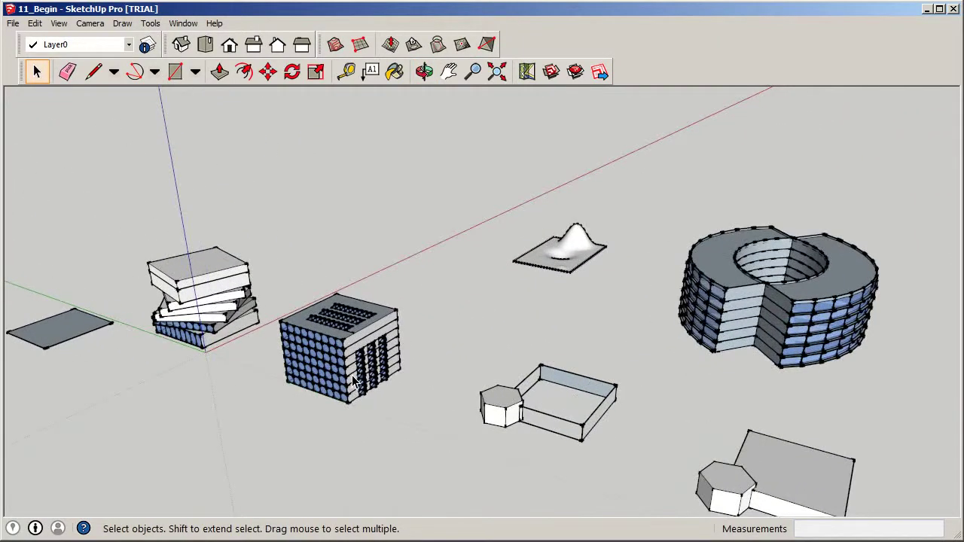
{"action": "scroll", "coordinate": [457, 330], "scroll_direction": "down", "scroll_amount": 2}
{"action": "middle_click_drag", "start_coordinate": [457, 330], "coordinate": [432, 306]}
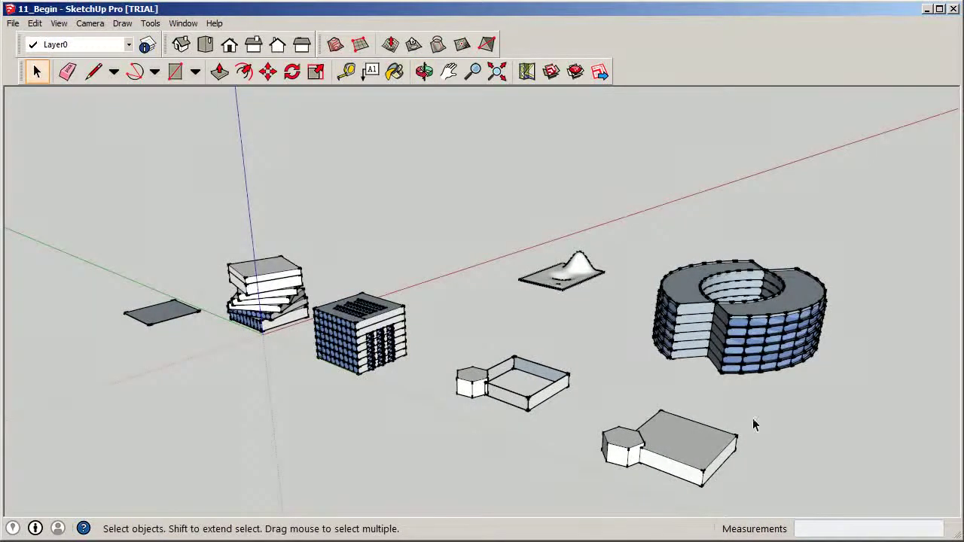
{"action": "scroll", "coordinate": [781, 447], "scroll_direction": "up", "scroll_amount": 2}
{"action": "scroll", "coordinate": [741, 436], "scroll_direction": "down", "scroll_amount": 2}
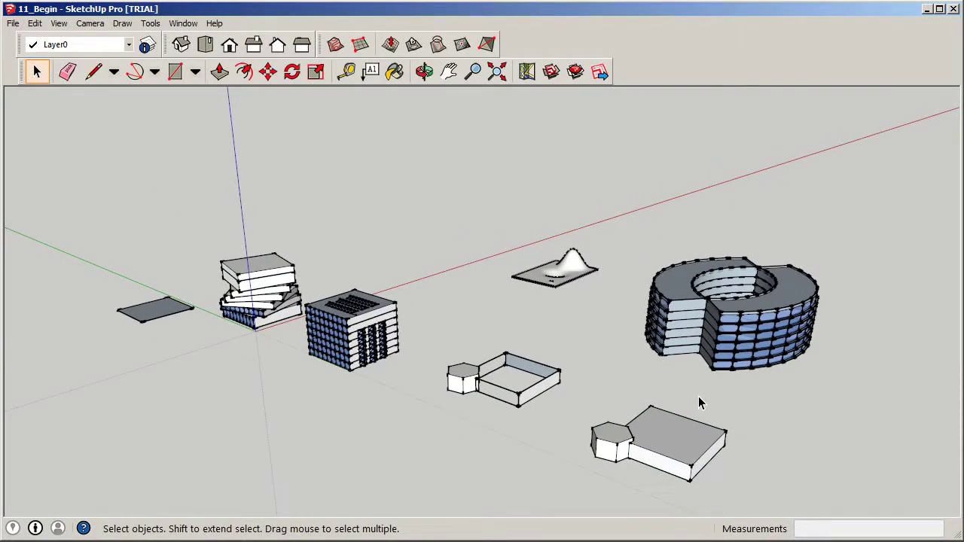
Examine the round building's stacked floors and windowed facade, and bring all the lesson's models back into one overview
{"action": "middle_click_drag", "start_coordinate": [699, 403], "coordinate": [874, 334]}
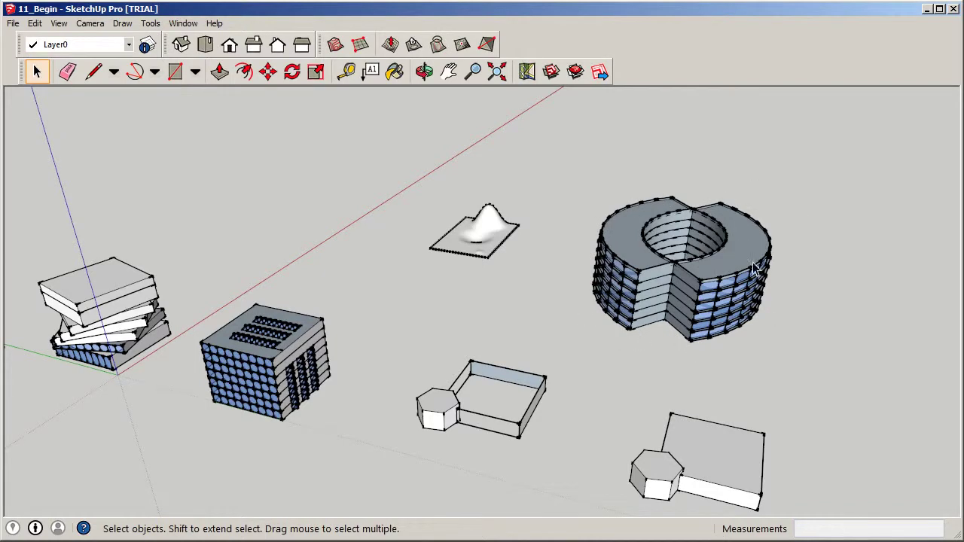
{"action": "scroll", "coordinate": [753, 273], "scroll_direction": "up", "scroll_amount": 2}
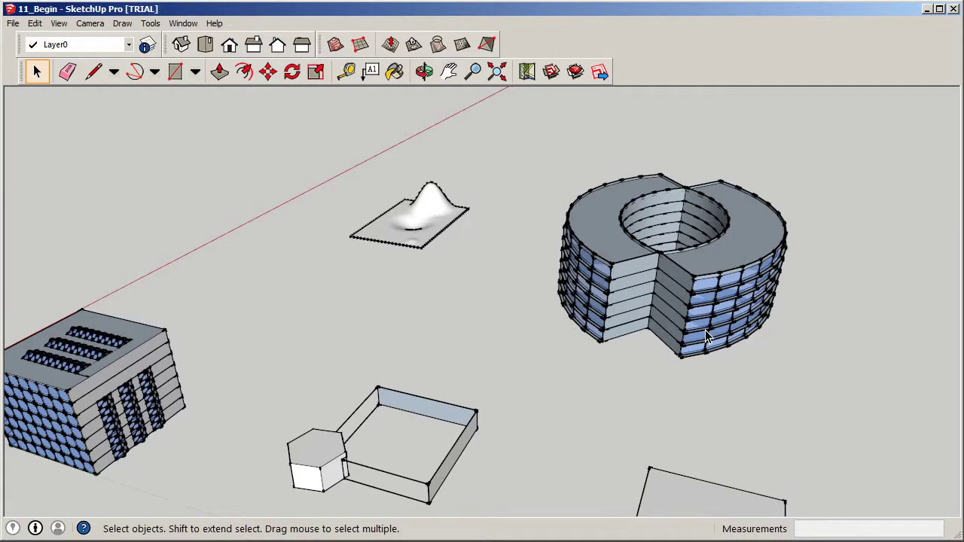
{"action": "scroll", "coordinate": [526, 281], "scroll_direction": "down", "scroll_amount": 3}
{"action": "middle_click_drag", "start_coordinate": [693, 299], "coordinate": [418, 324]}
{"action": "scroll", "coordinate": [418, 324], "scroll_direction": "up", "scroll_amount": 2}
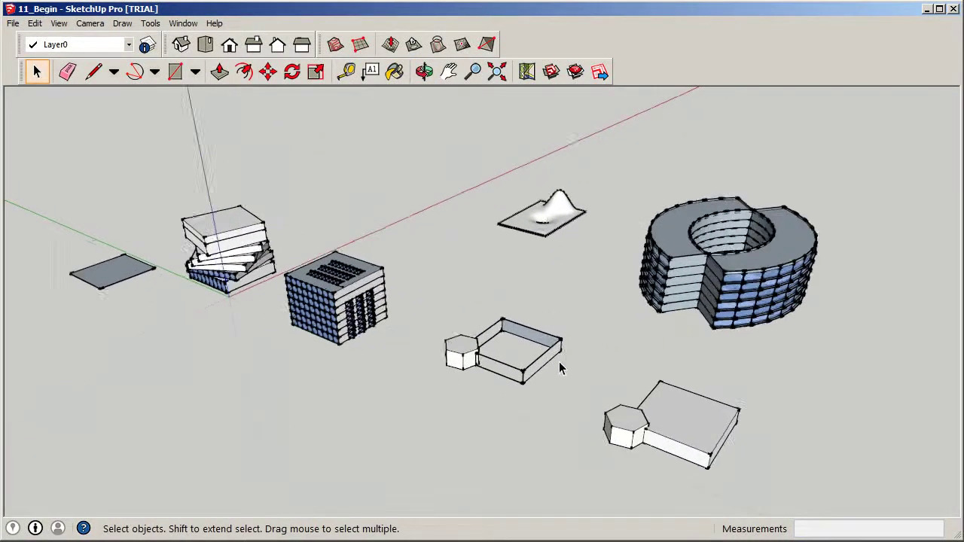
{"action": "scroll", "coordinate": [557, 358], "scroll_direction": "up", "scroll_amount": 1}
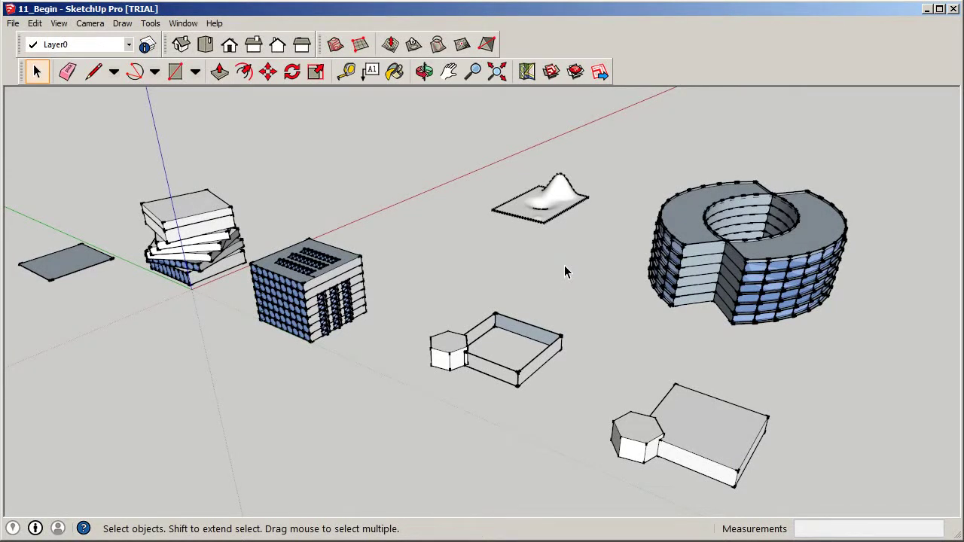
{"action": "mouse_move", "coordinate": [564, 265]}
{"action": "middle_mouse_down"}
{"action": "mouse_move", "coordinate": [550, 259]}
{"action": "mouse_move", "coordinate": [566, 262]}
{"action": "middle_mouse_up"}
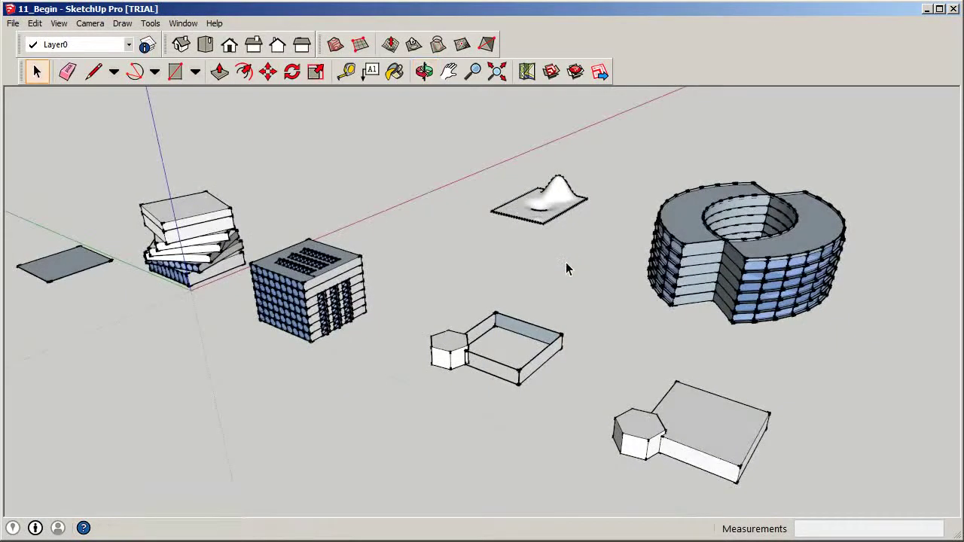